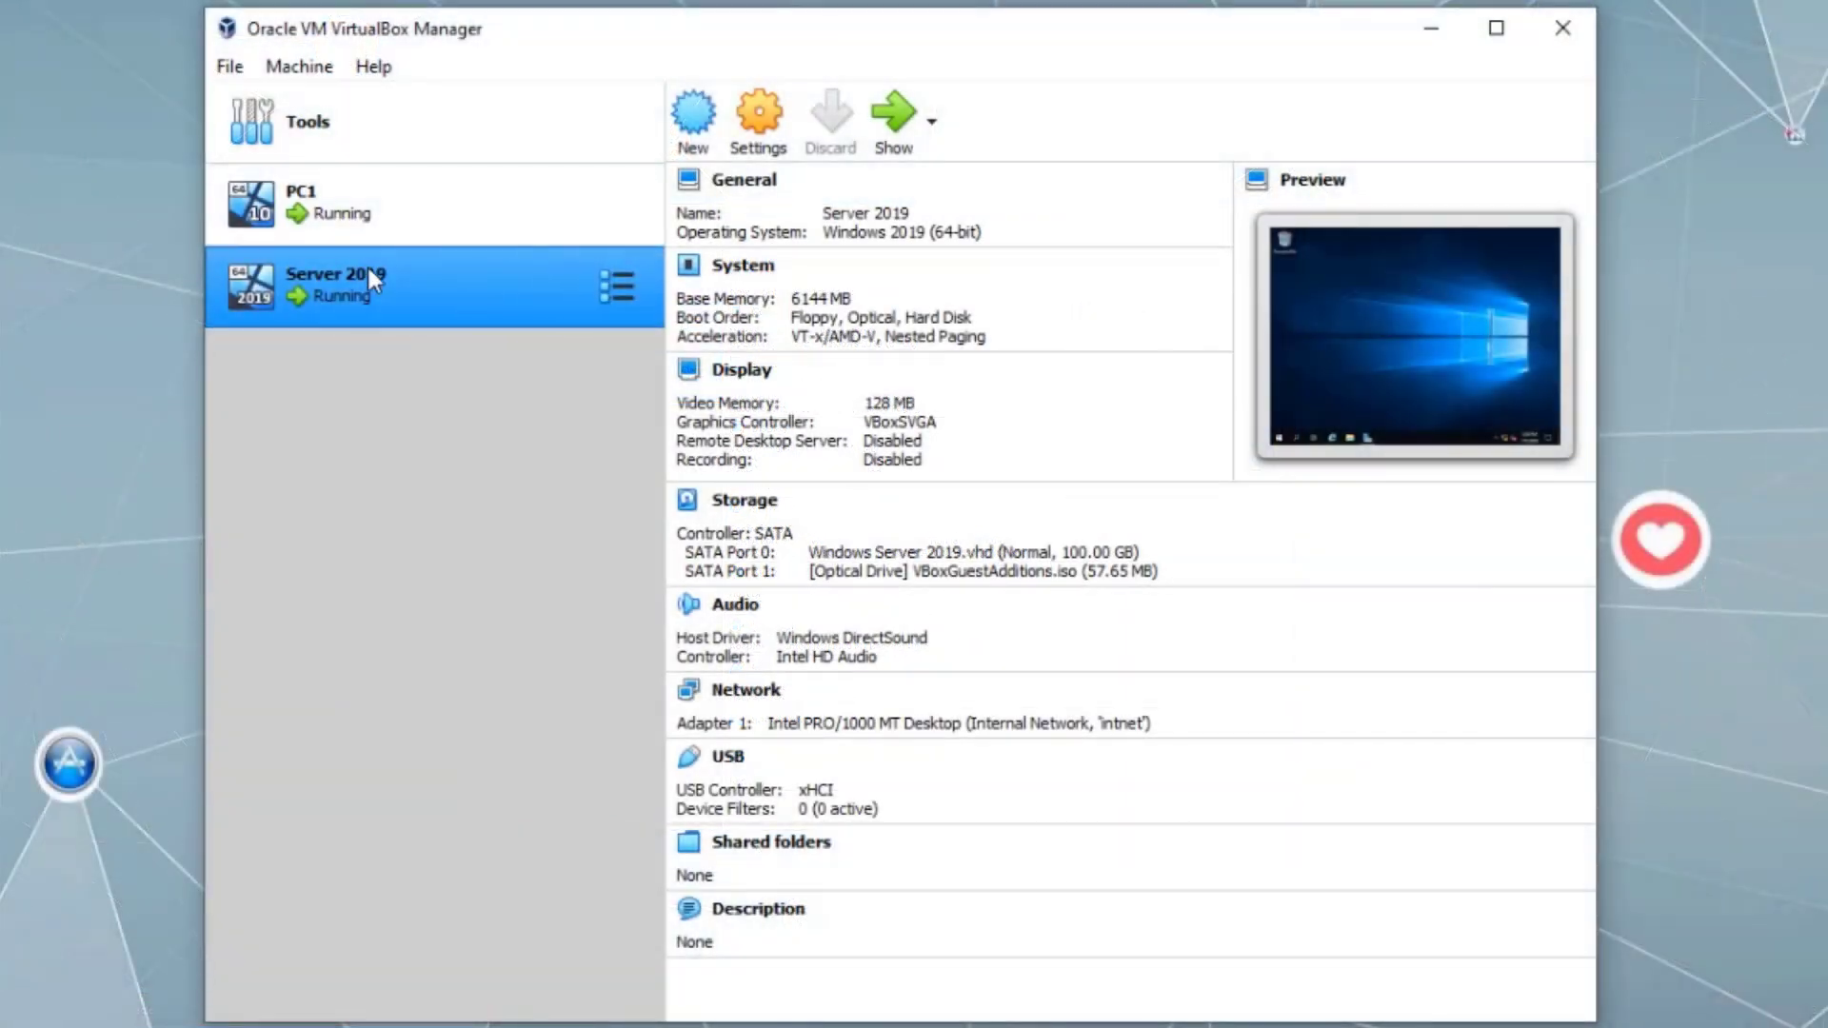
# - Bring the PC1 and Server 2019 VM windows forward, centre Server 2019, and switch it to full-screen
pyautogui.keyDown('ctrl'); pyautogui.click(357, 220); pyautogui.keyUp('ctrl')
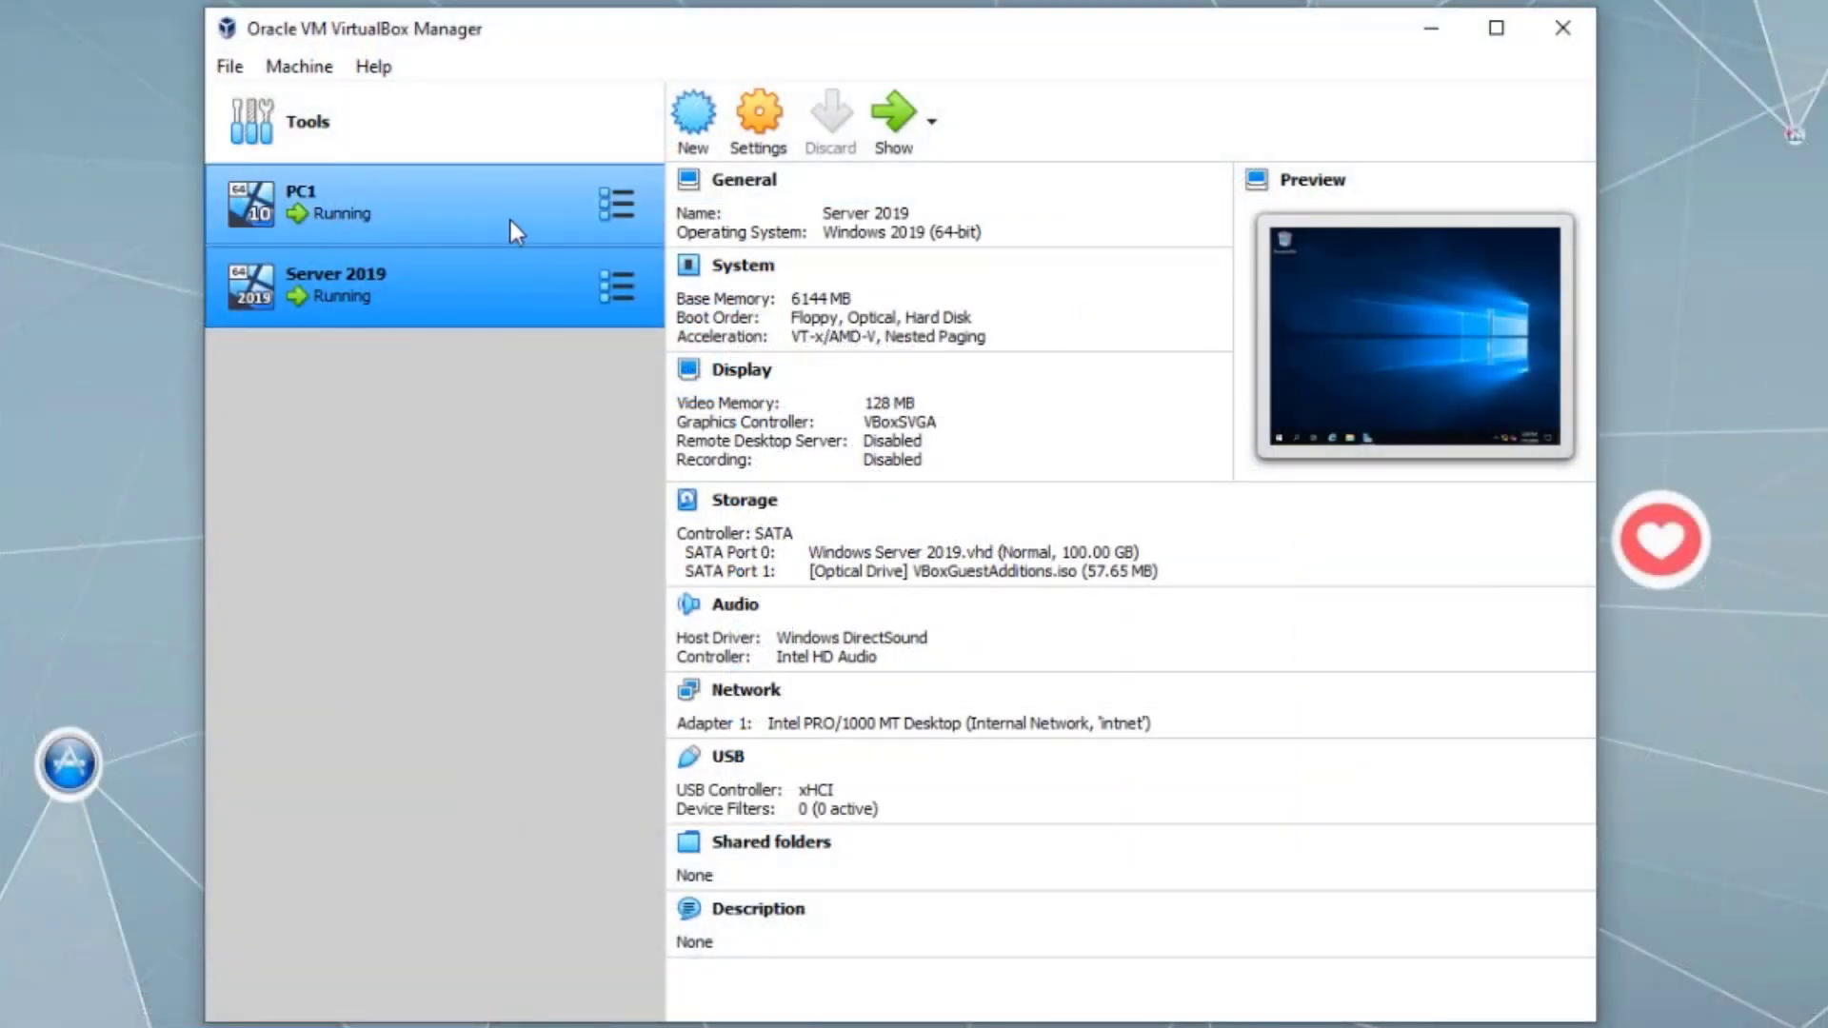
pyautogui.click(413, 298)
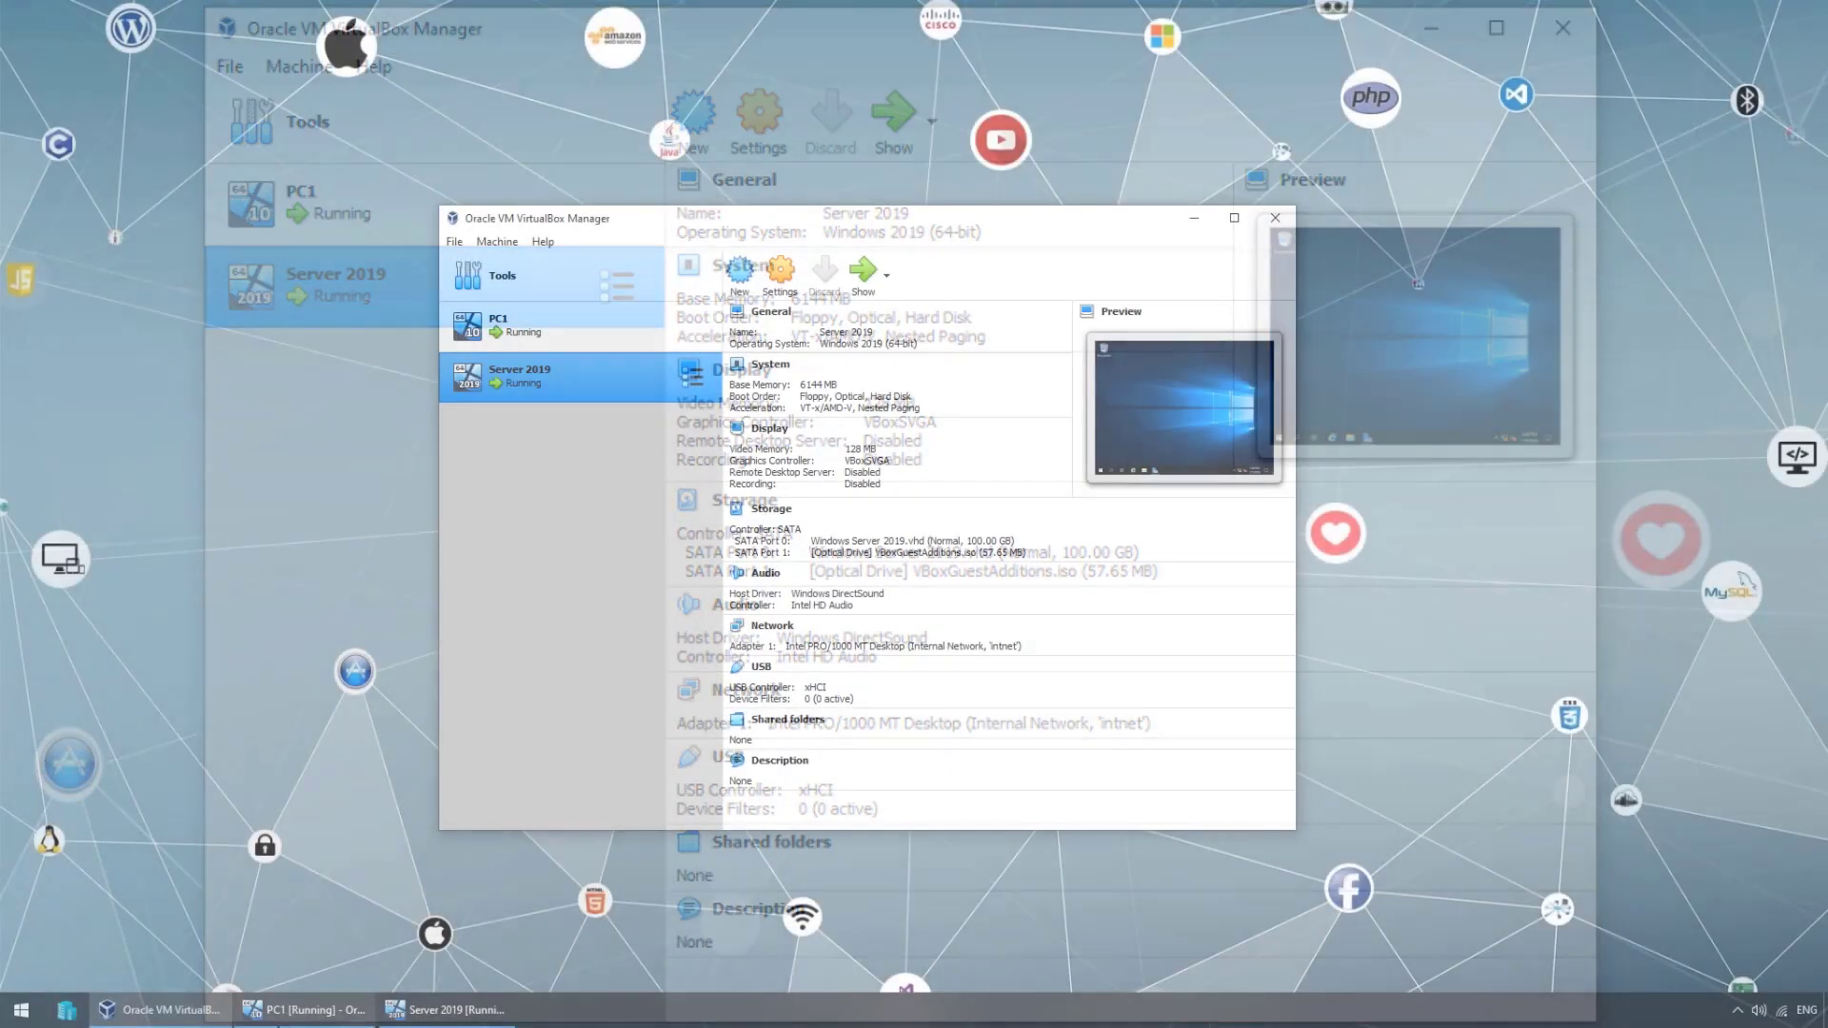
pyautogui.click(327, 1011)
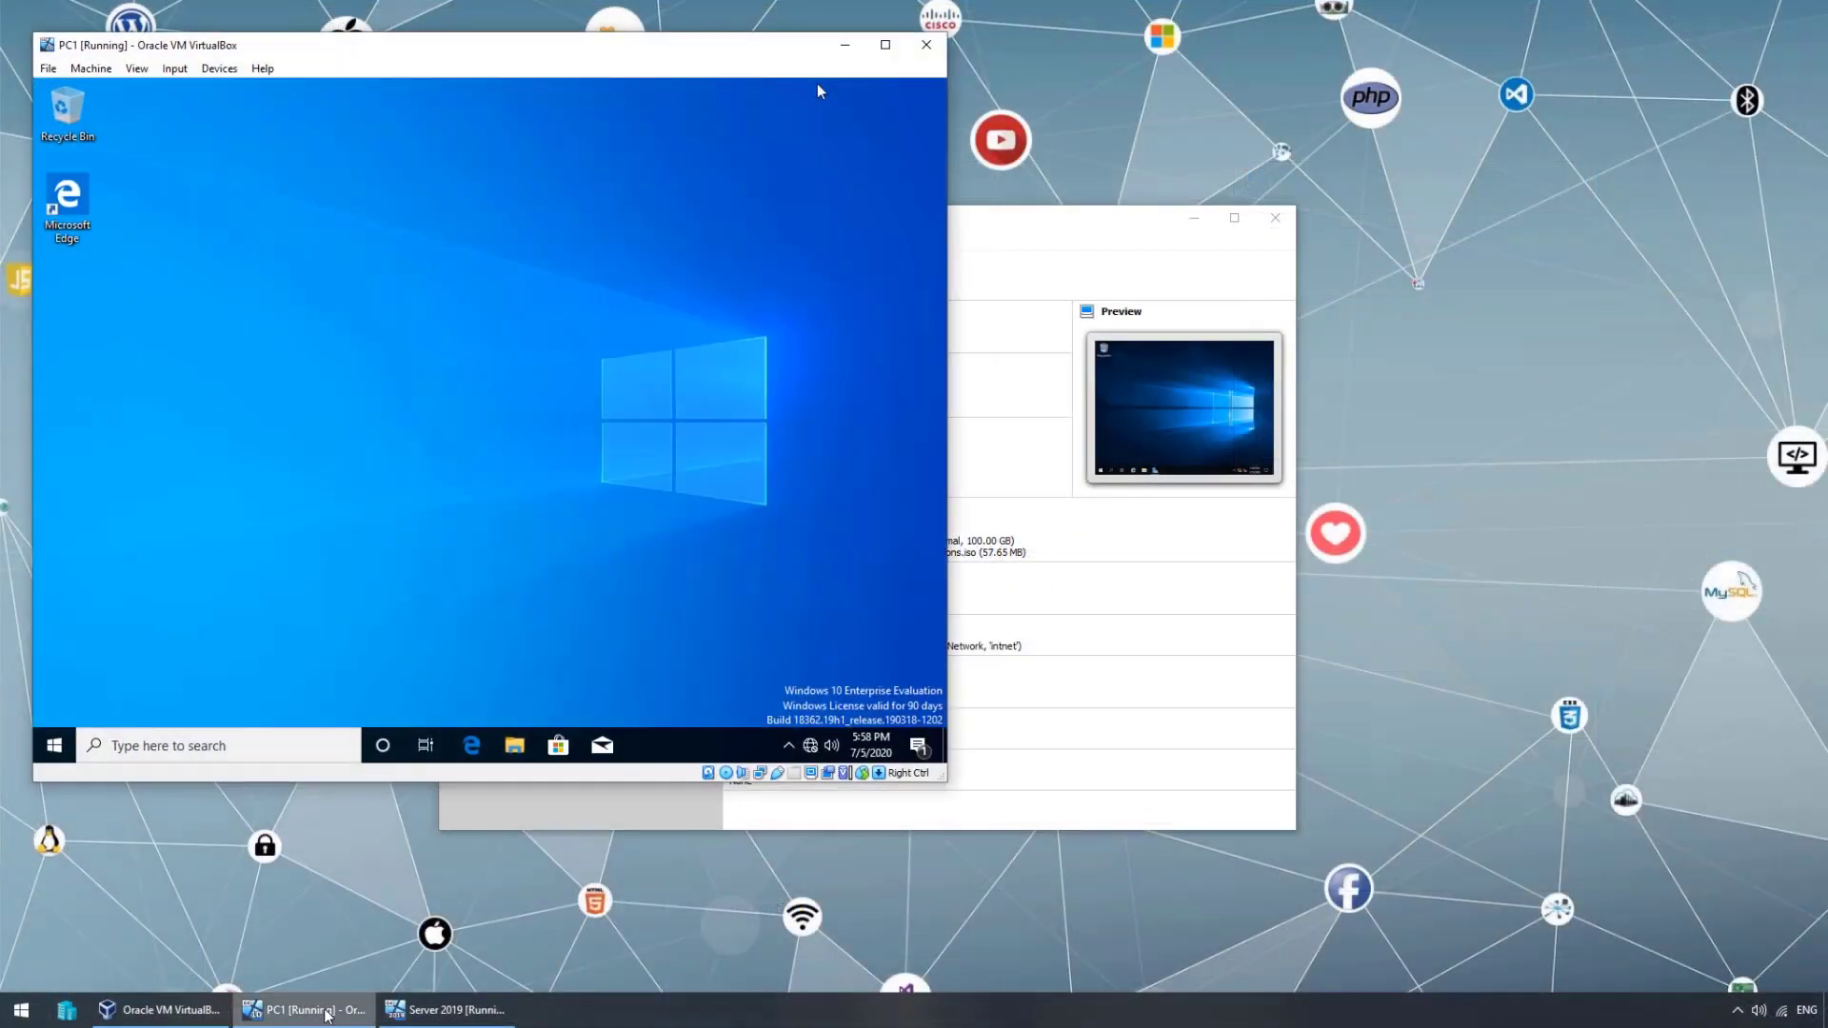
pyautogui.click(421, 1011)
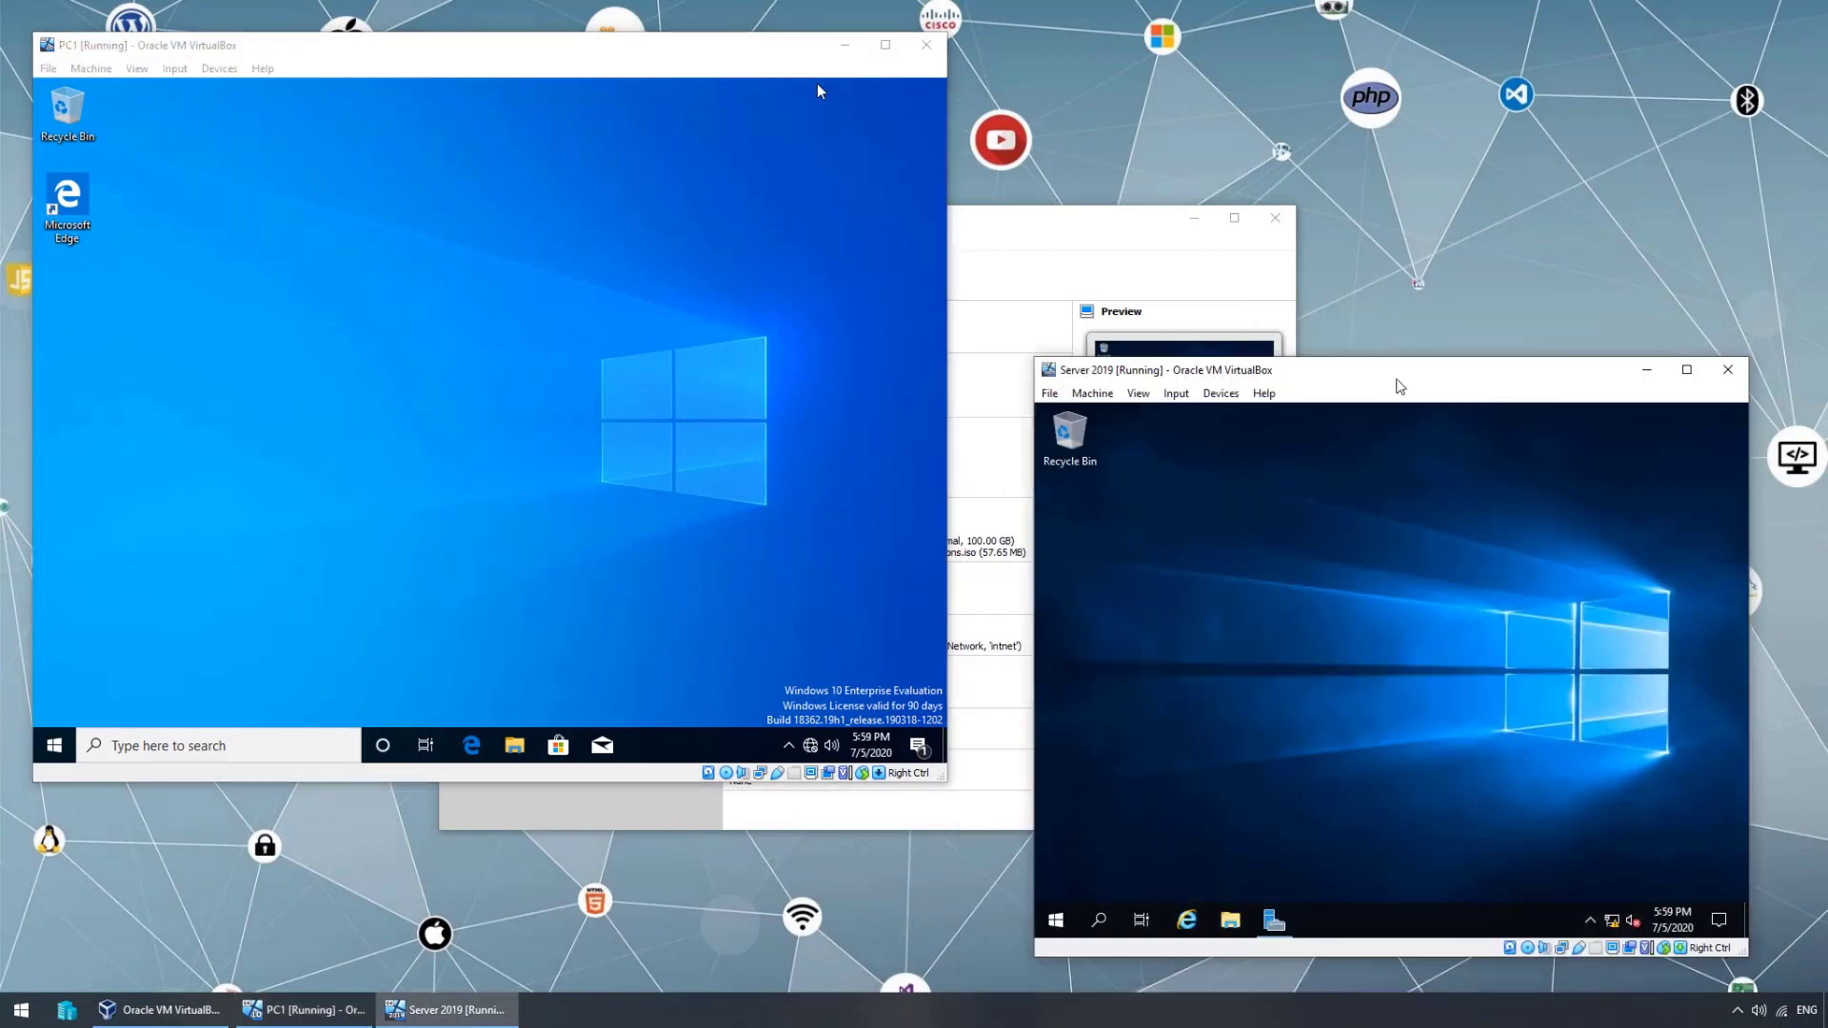
pyautogui.moveTo(1400, 385); pyautogui.dragTo(963, 290)
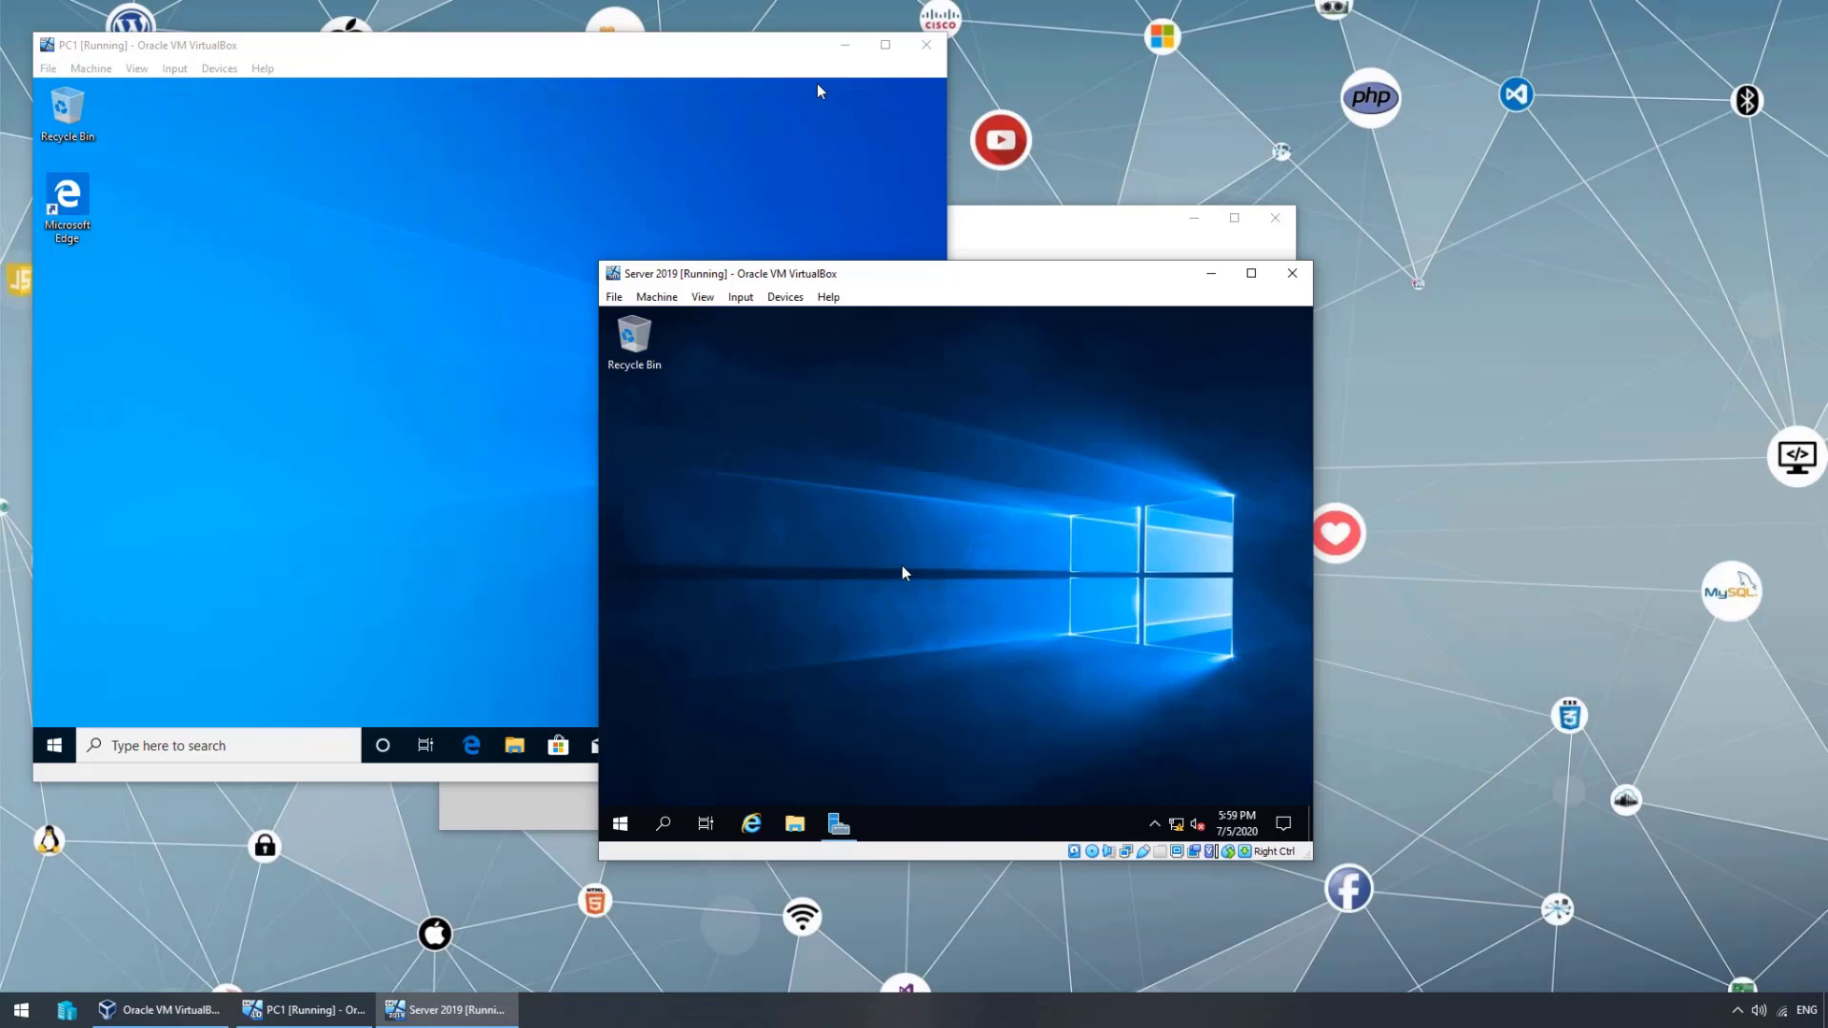
pyautogui.hotkey('ctrl', 'f')
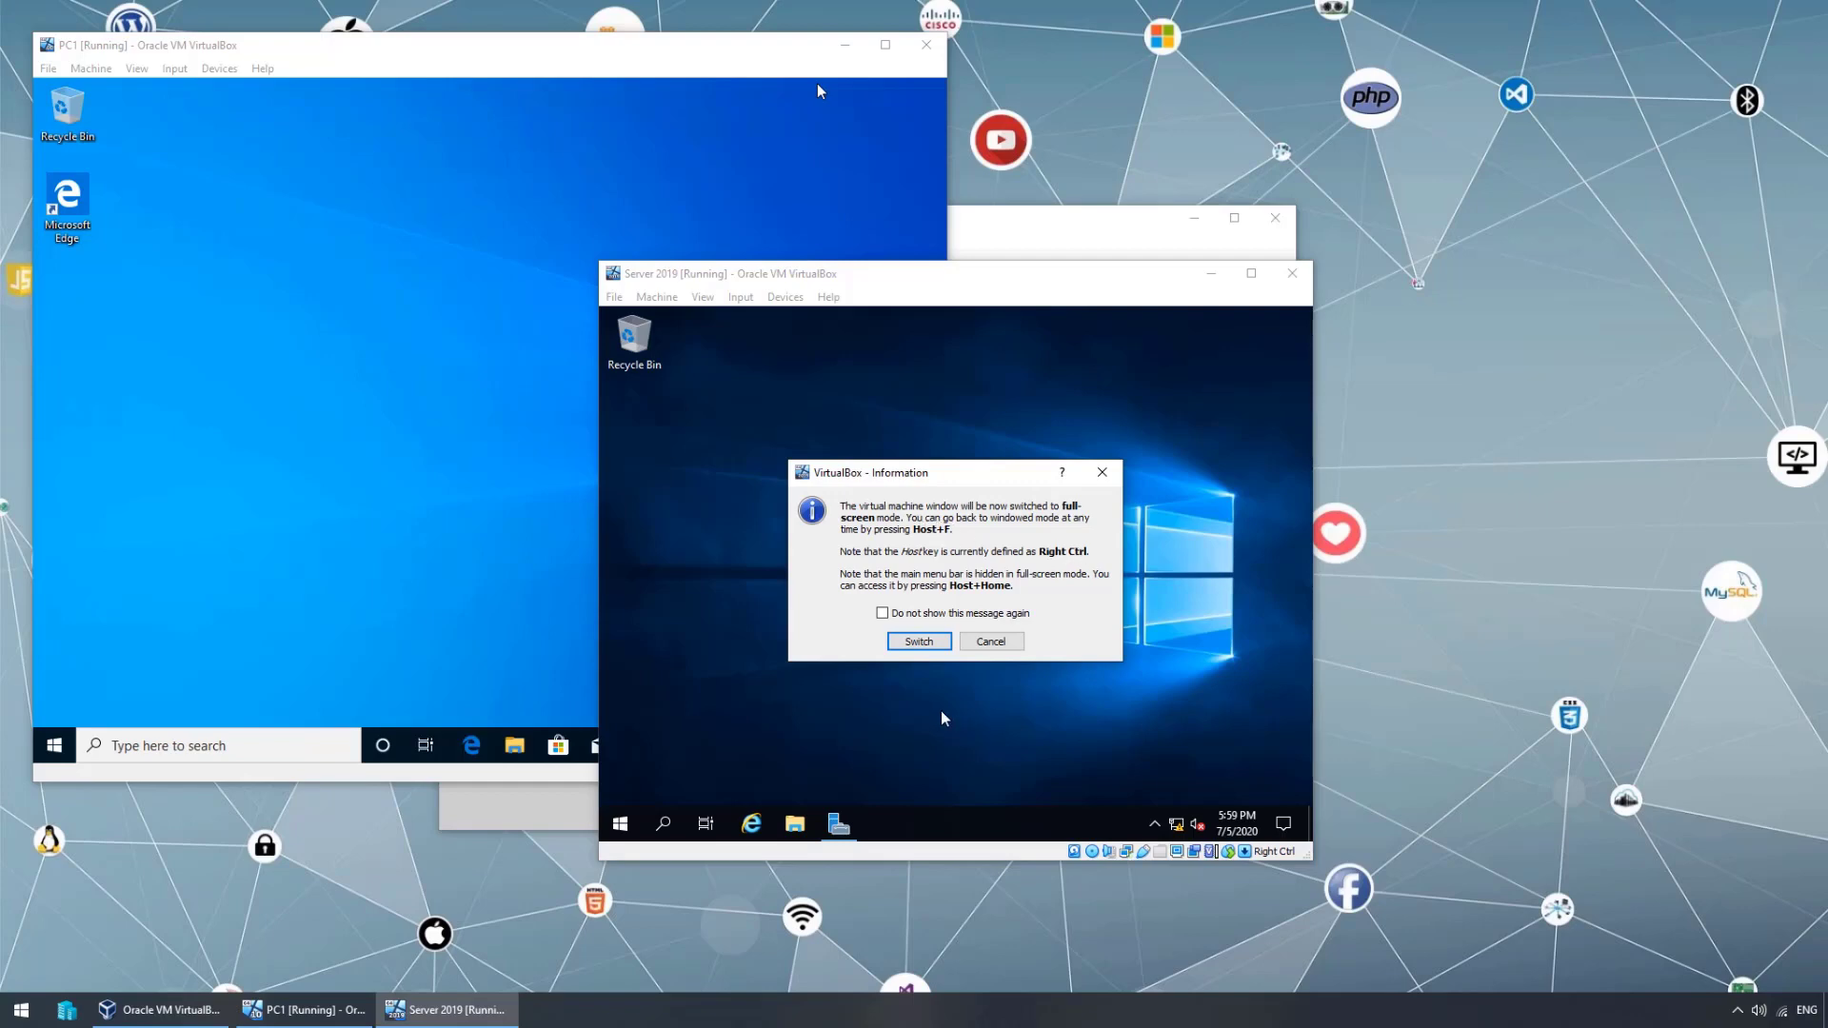
pyautogui.click(919, 641)
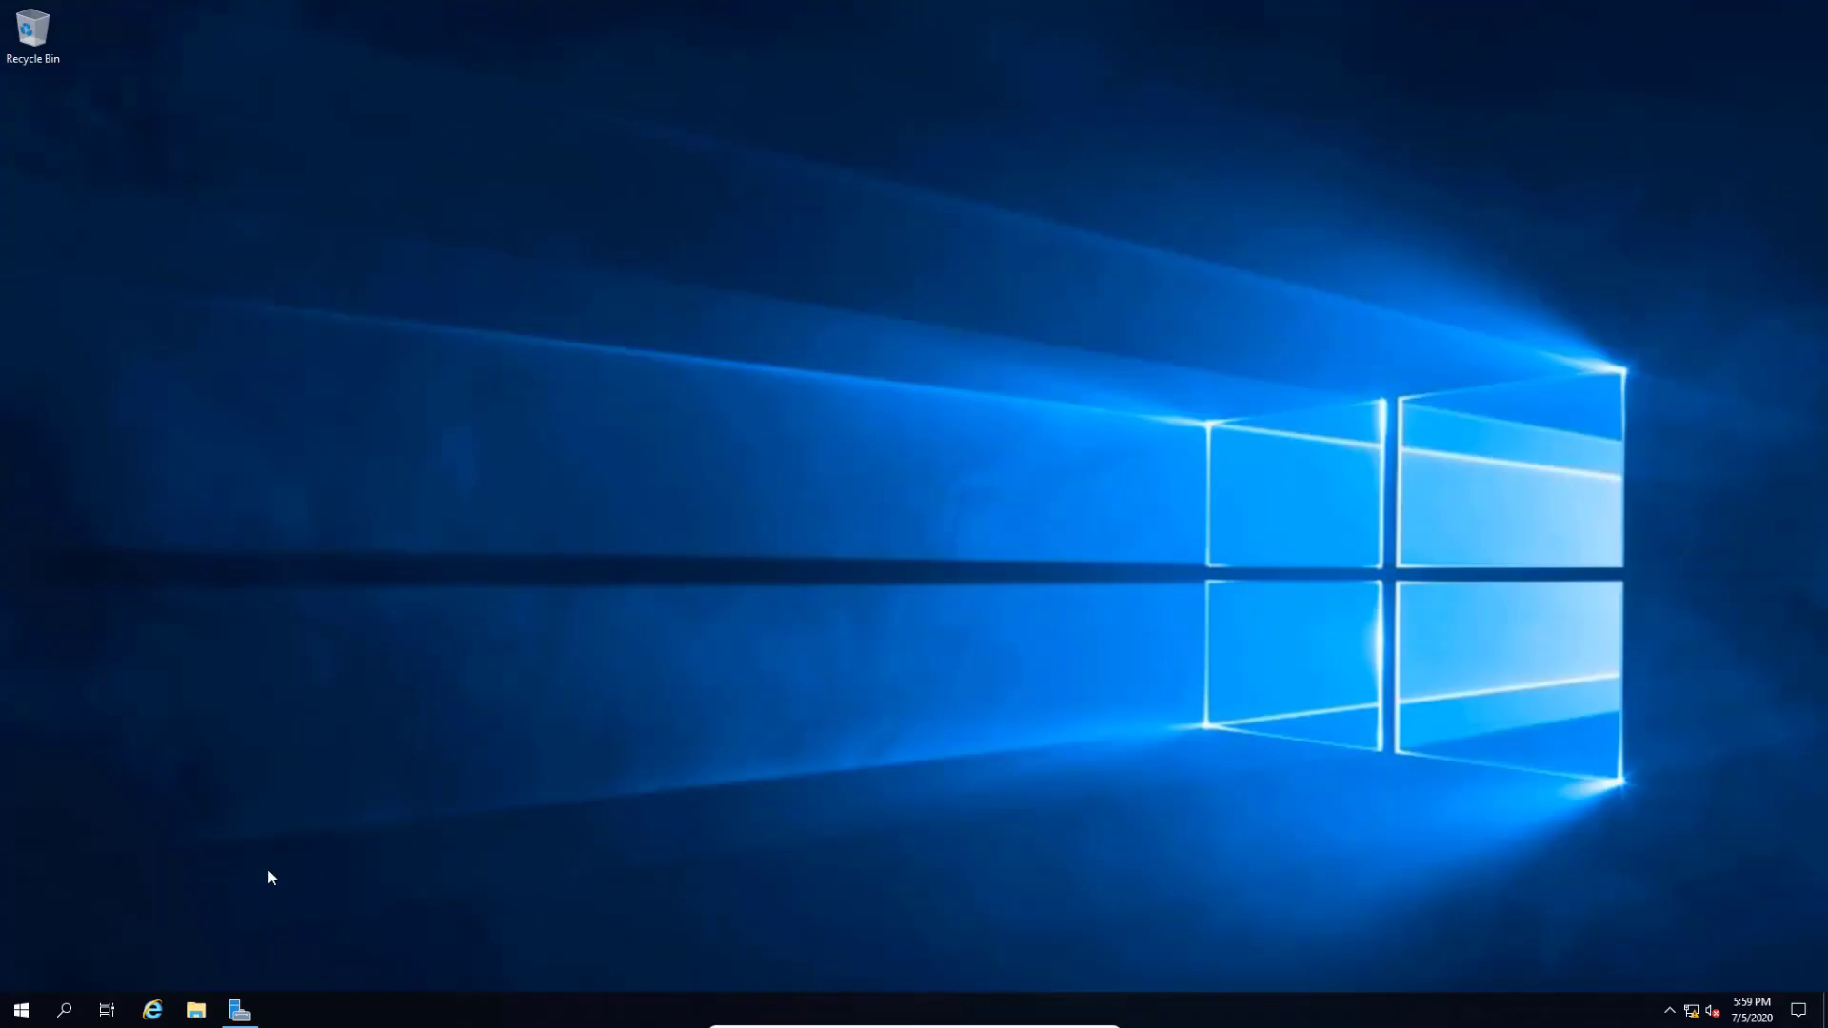
# - Launch Server Manager and start a role-based Add Roles and Features install on the local server
pyautogui.click(21, 1011)
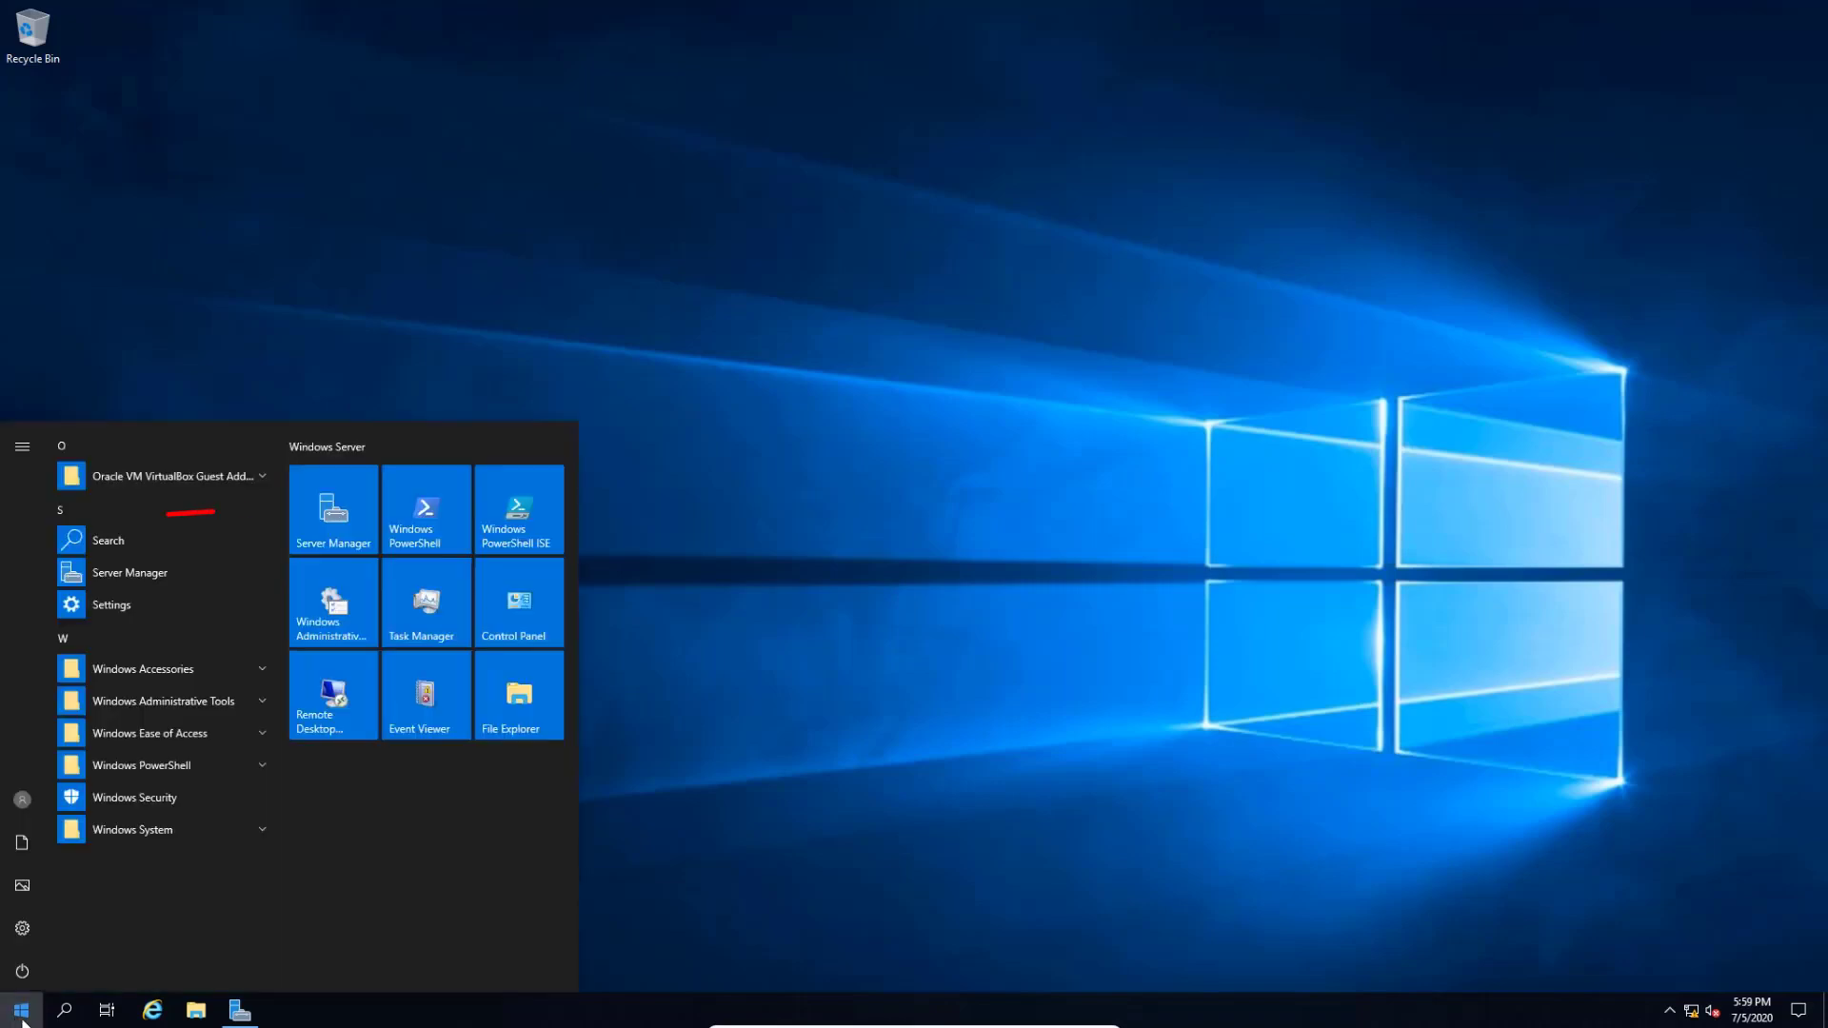
pyautogui.click(333, 510)
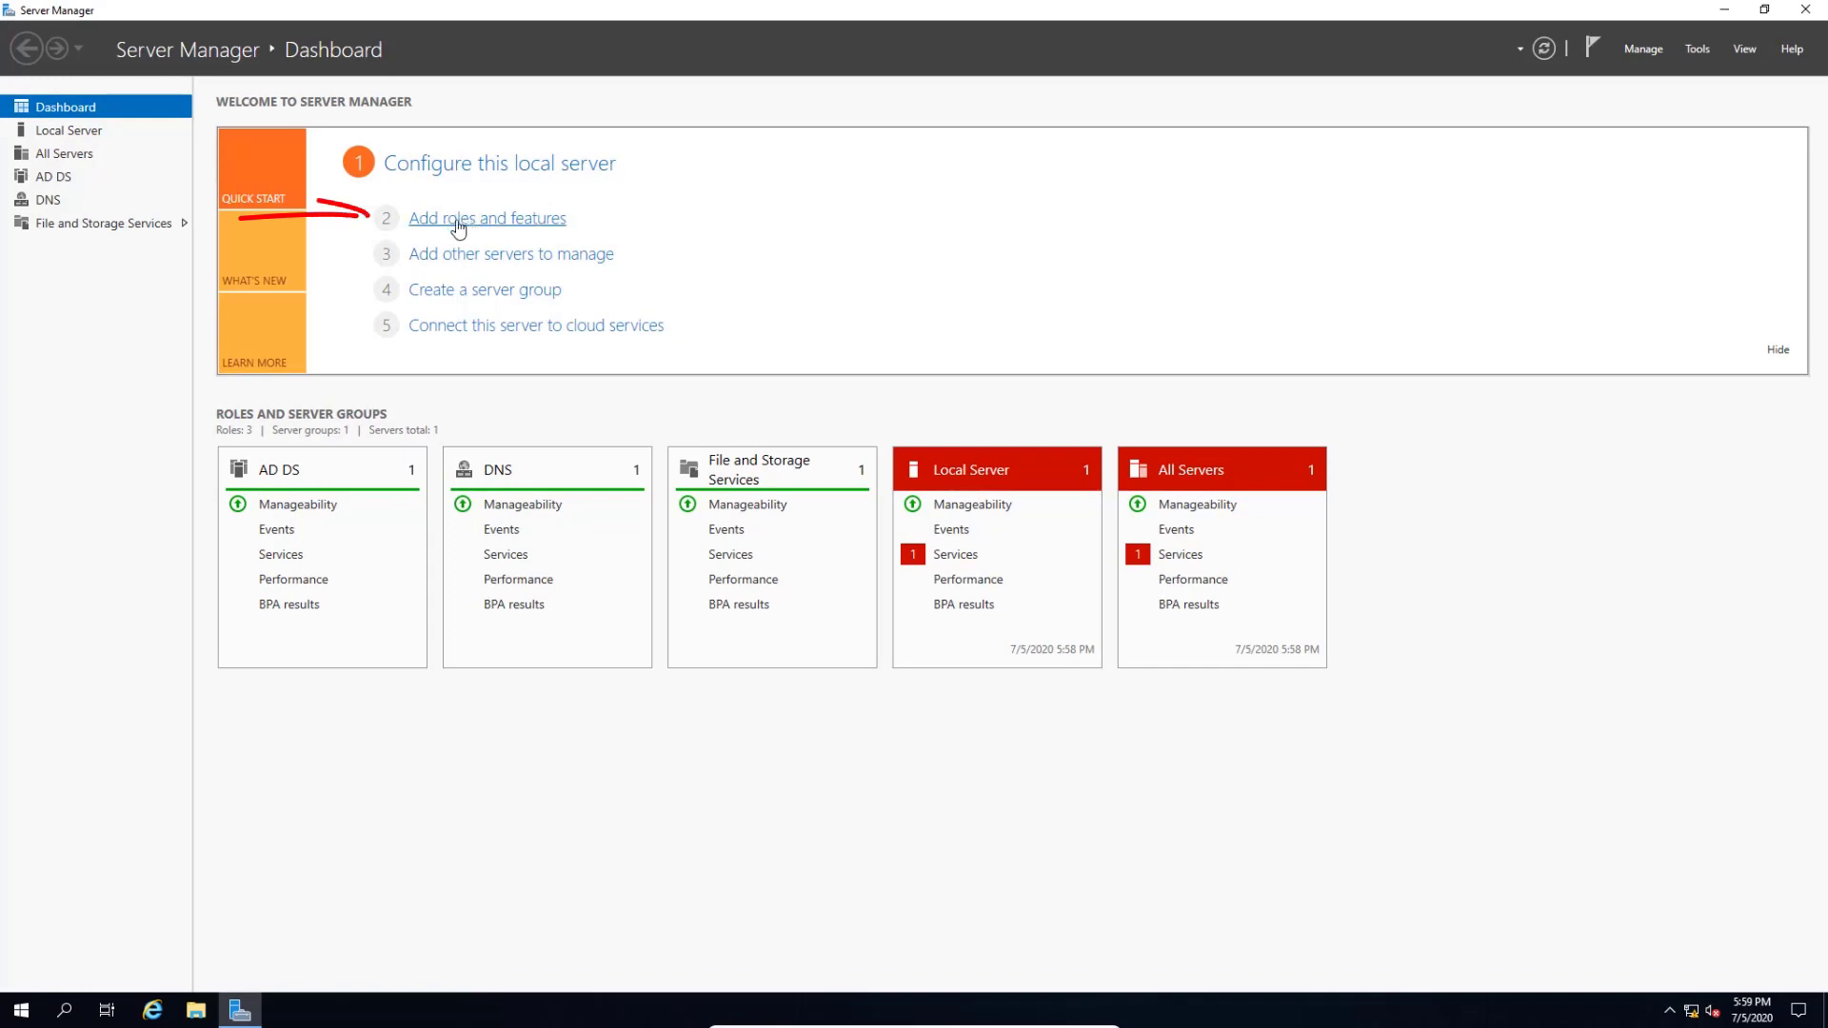
pyautogui.click(473, 224)
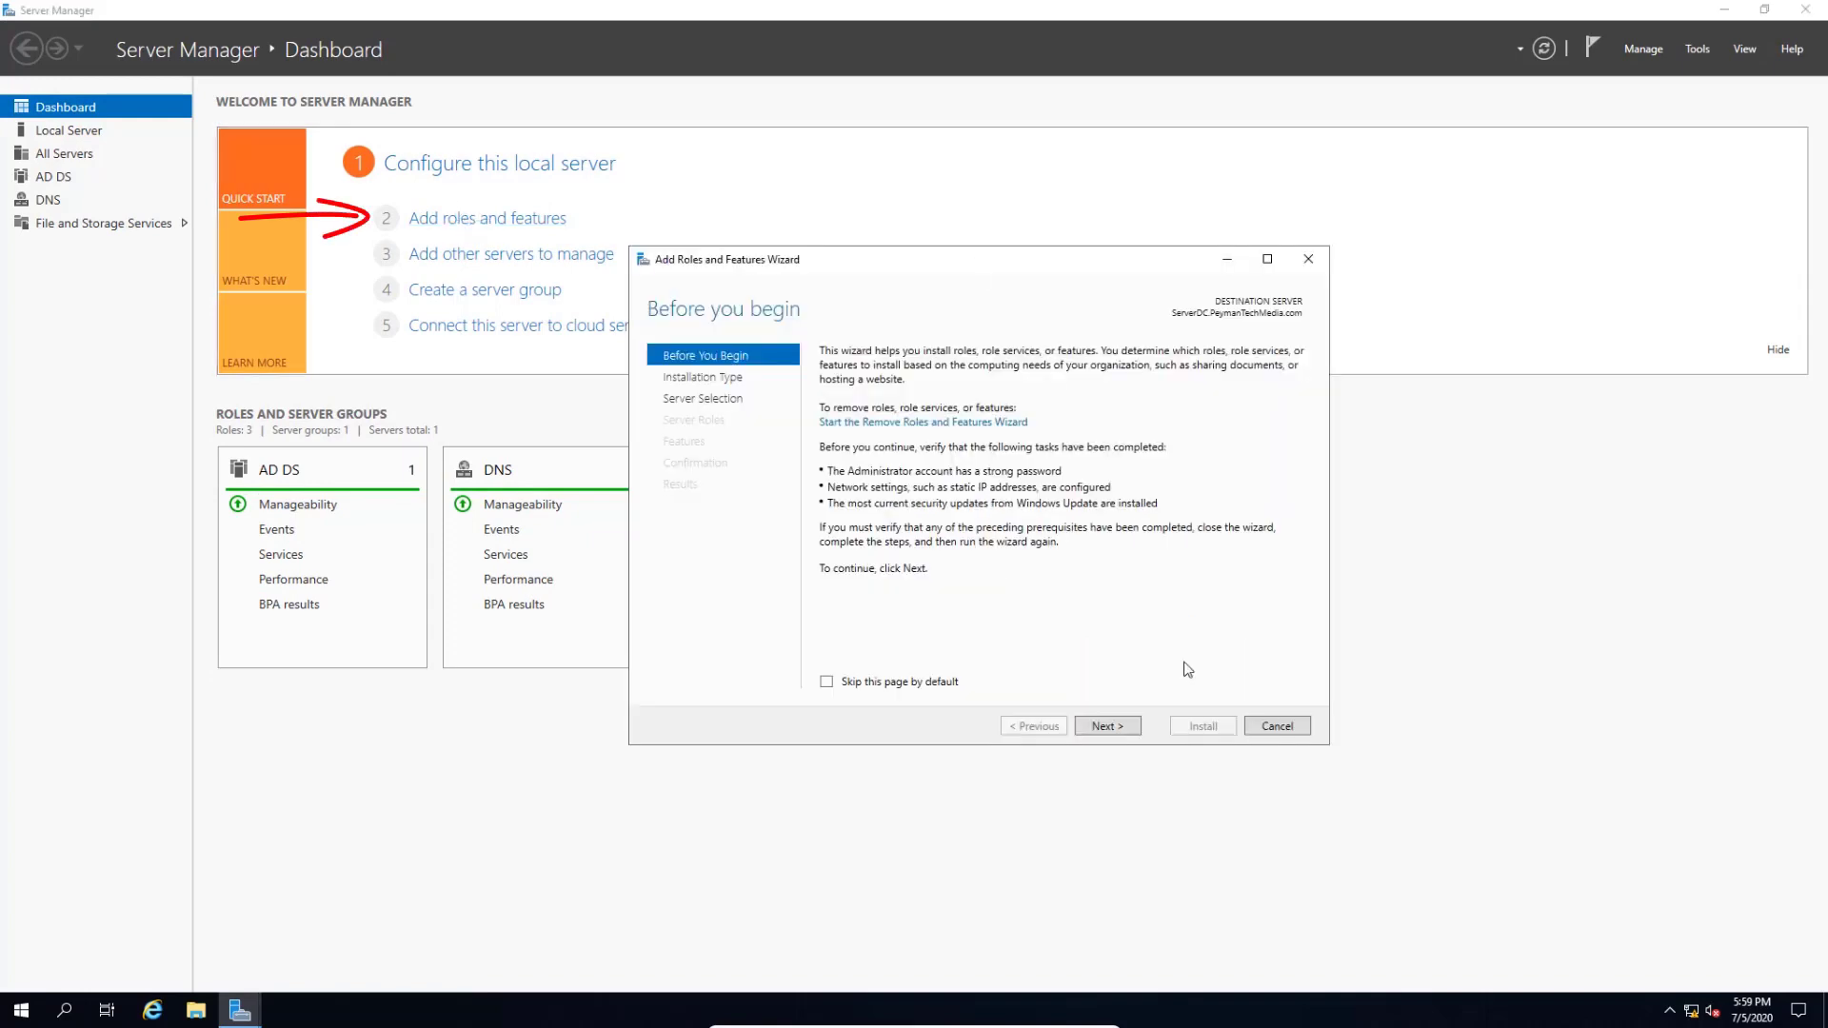
pyautogui.click(1108, 727)
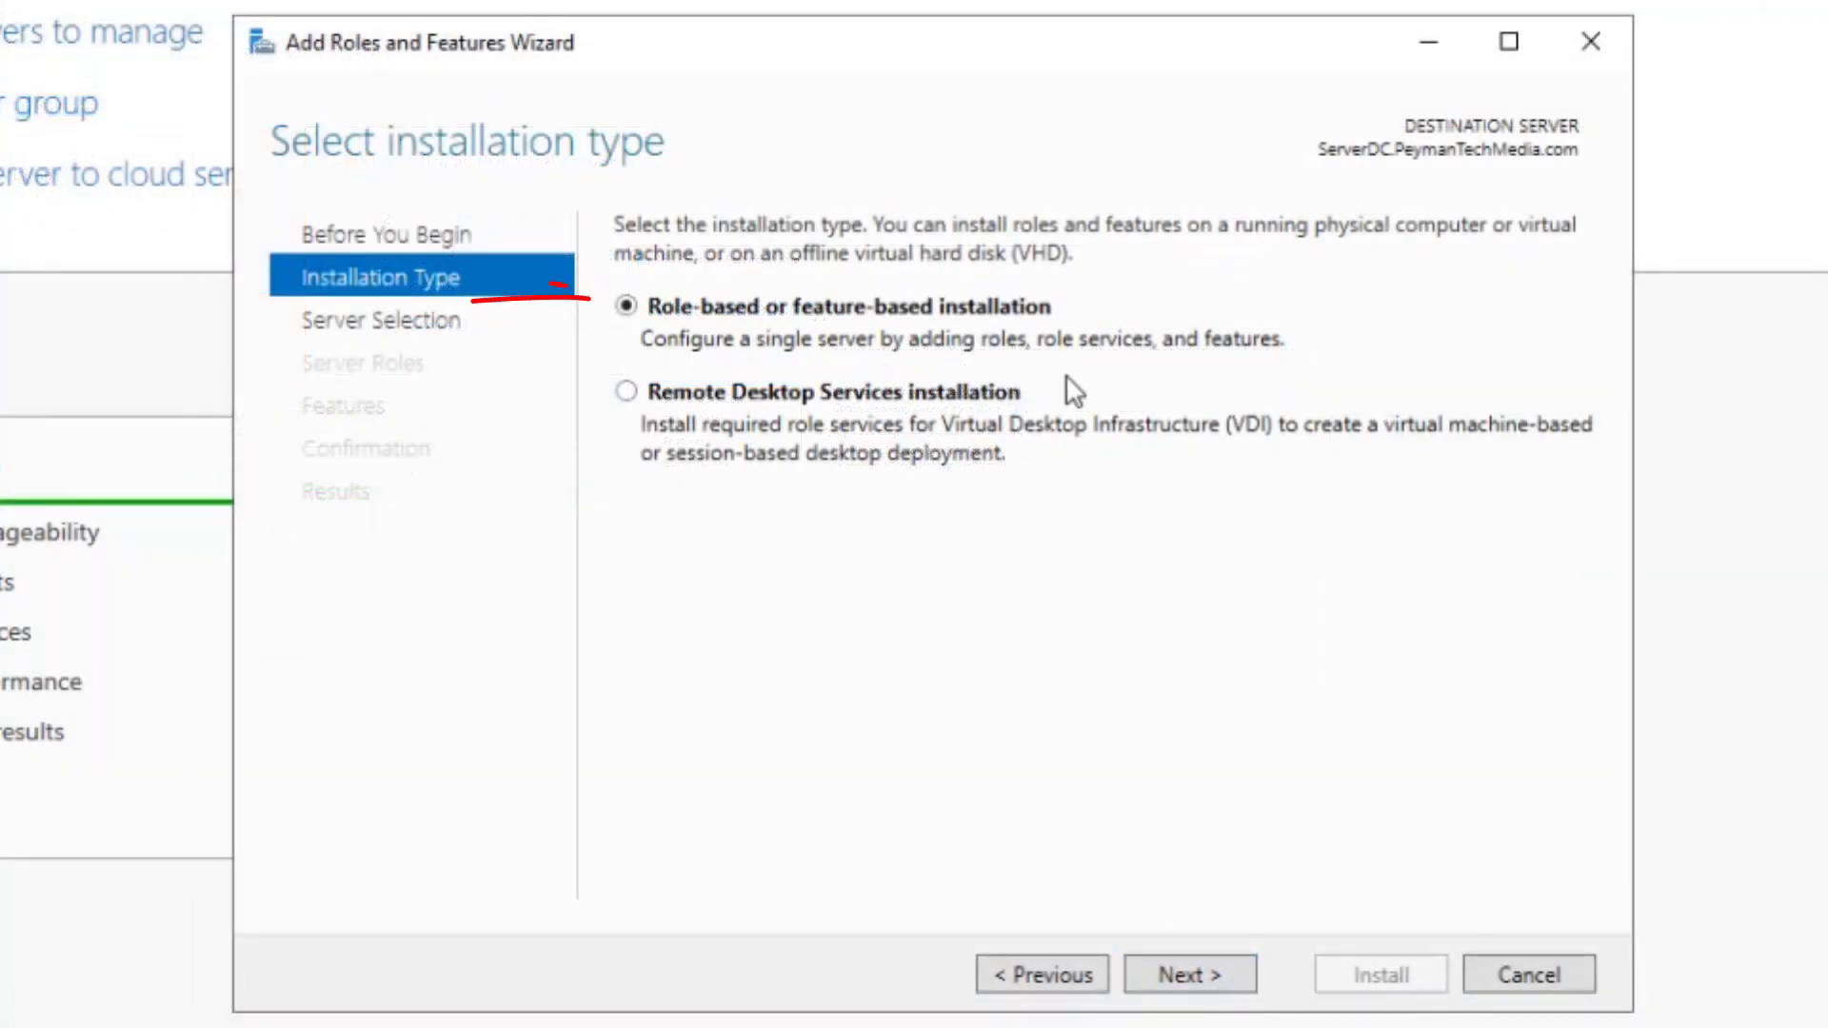
pyautogui.click(1186, 976)
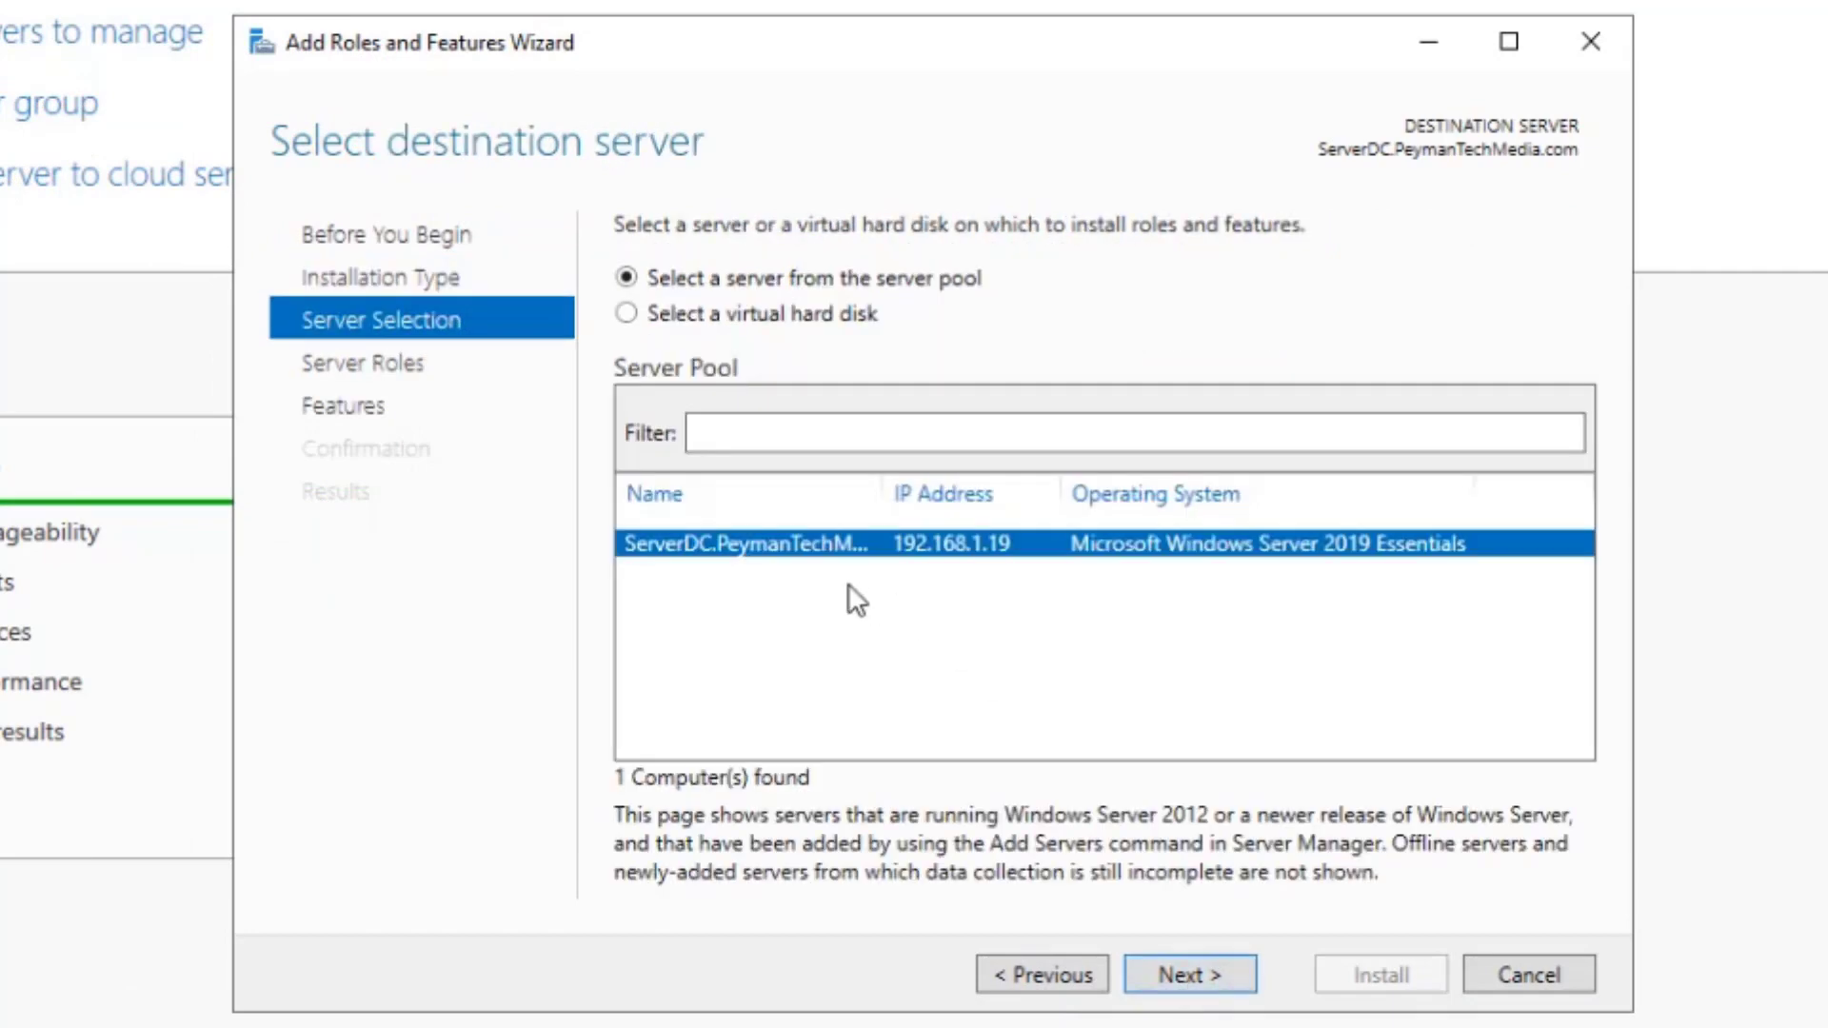
pyautogui.click(1182, 977)
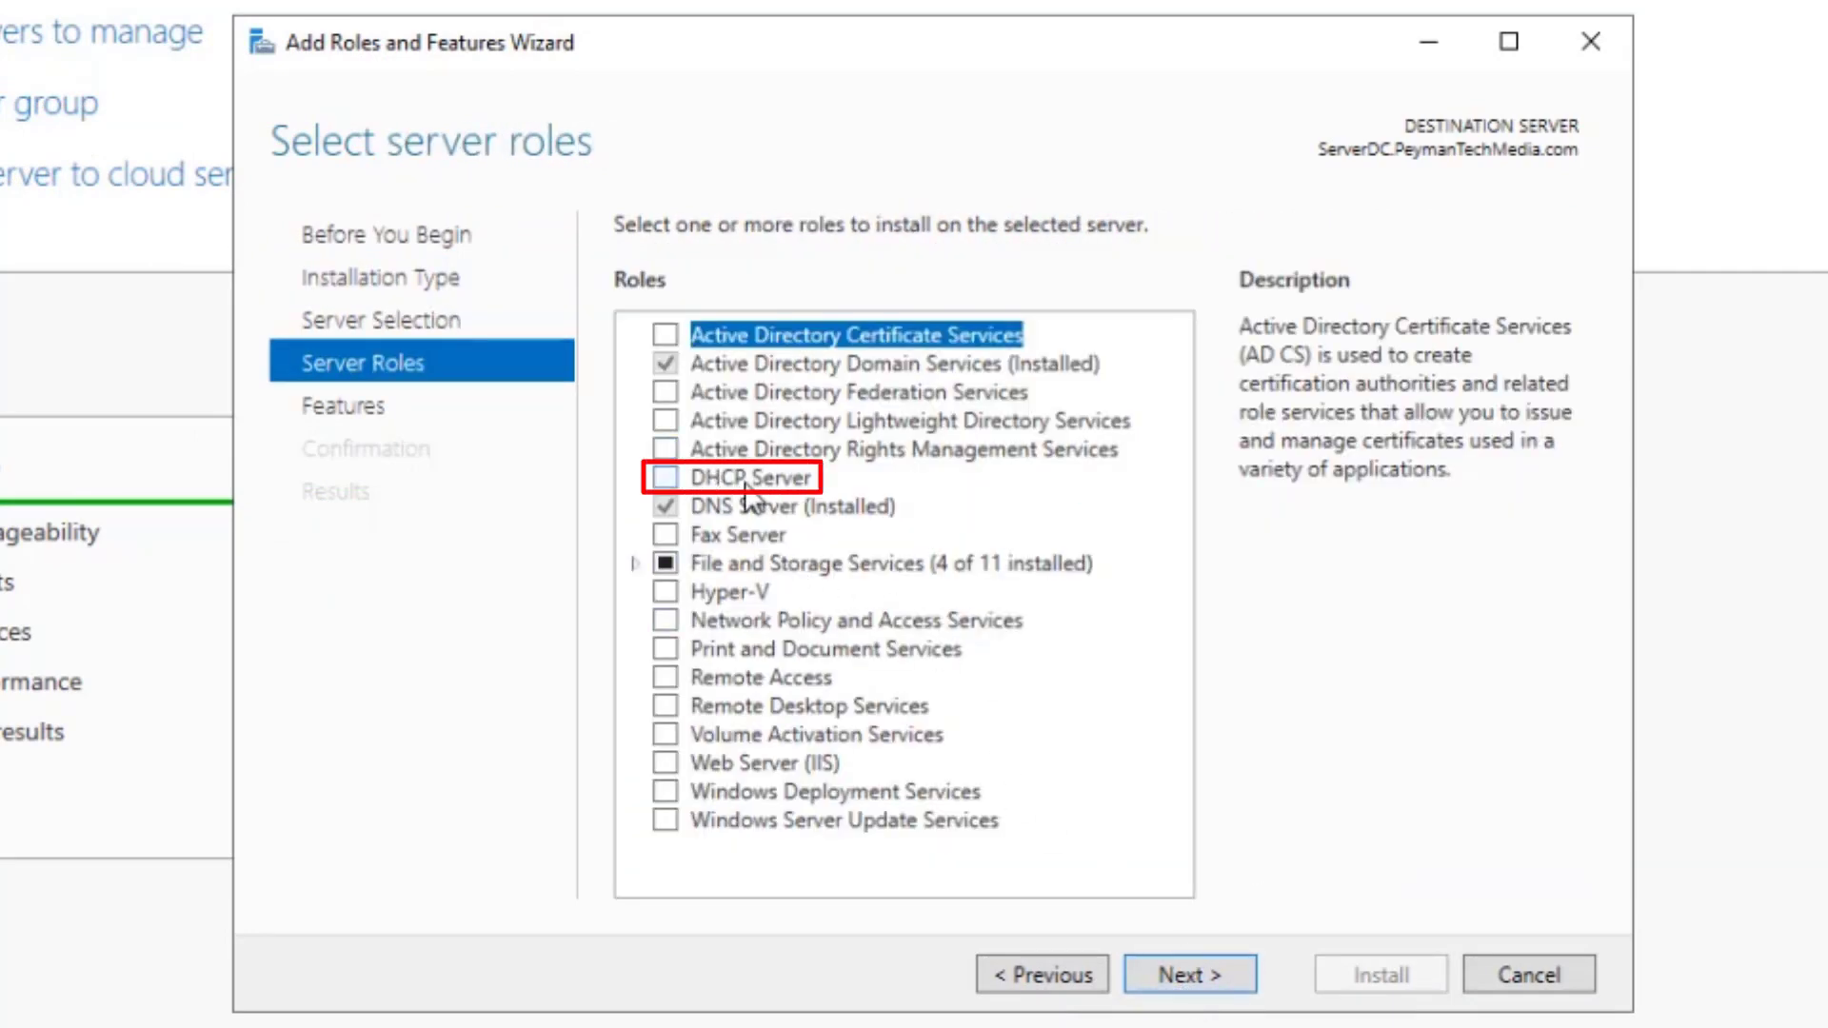
# - Select the DHCP Server role with its management tools and install it
pyautogui.click(664, 479)
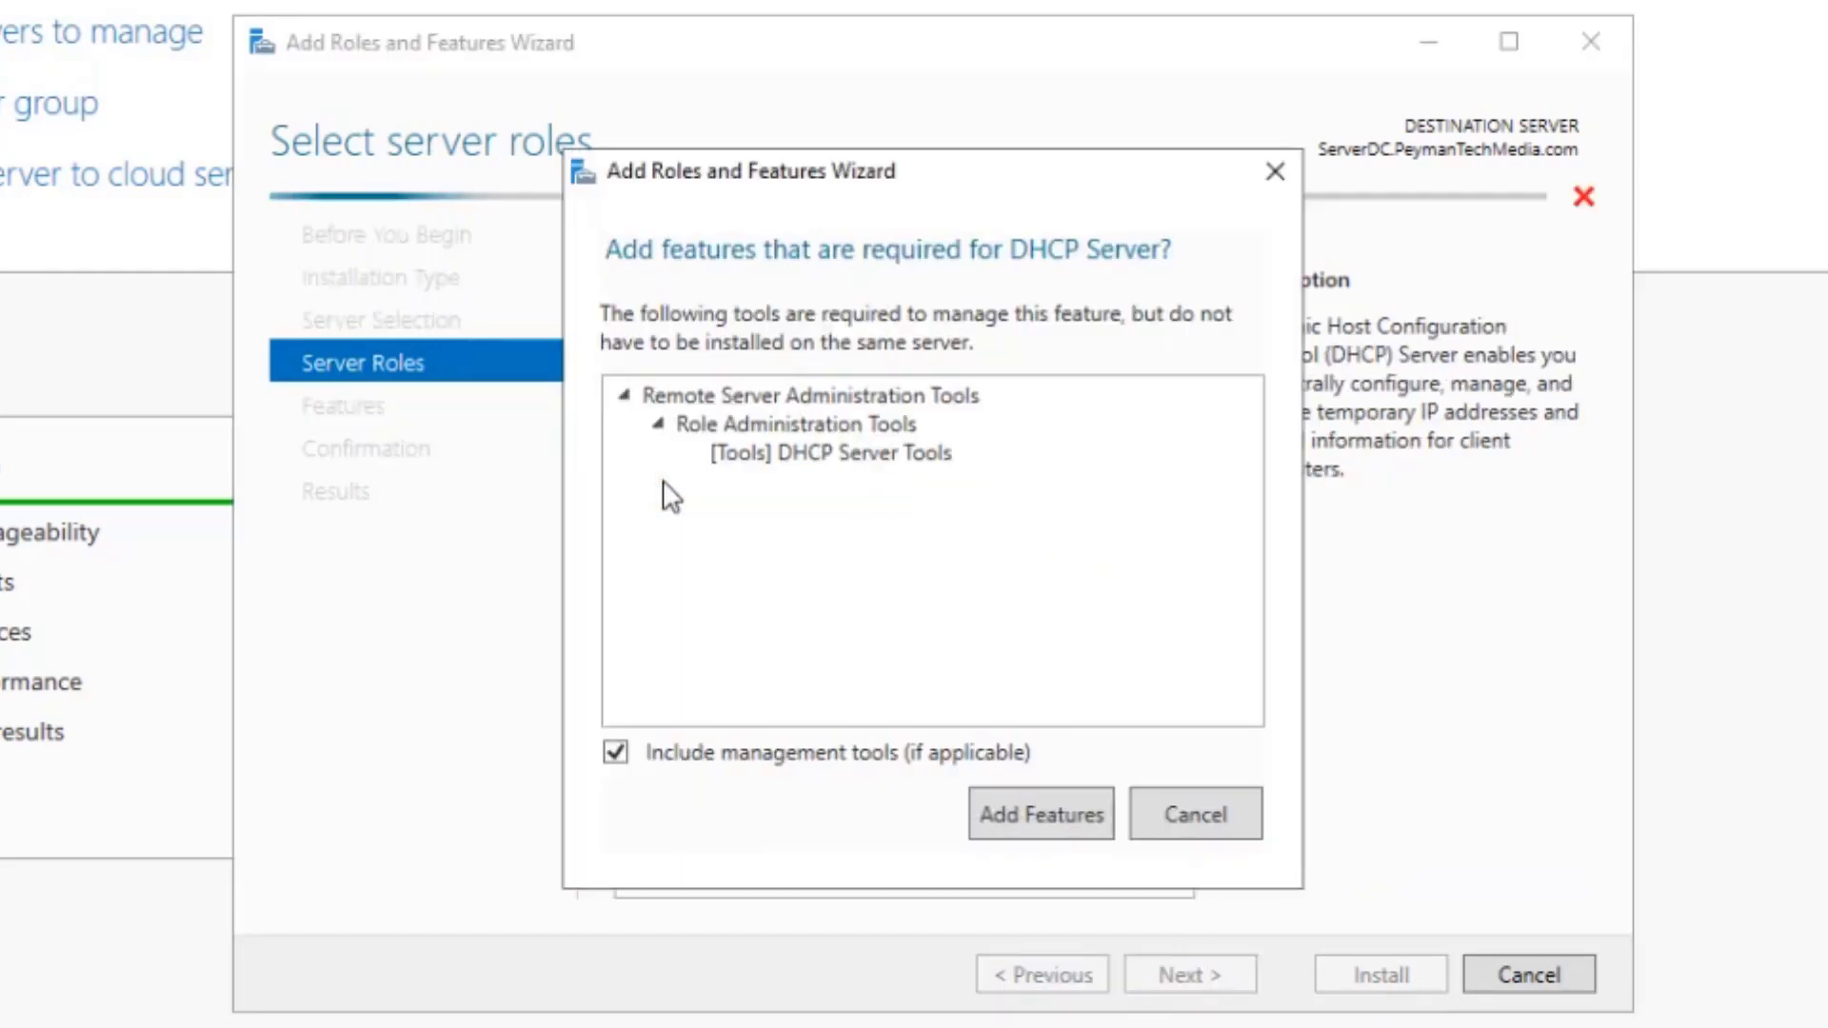
pyautogui.click(1065, 817)
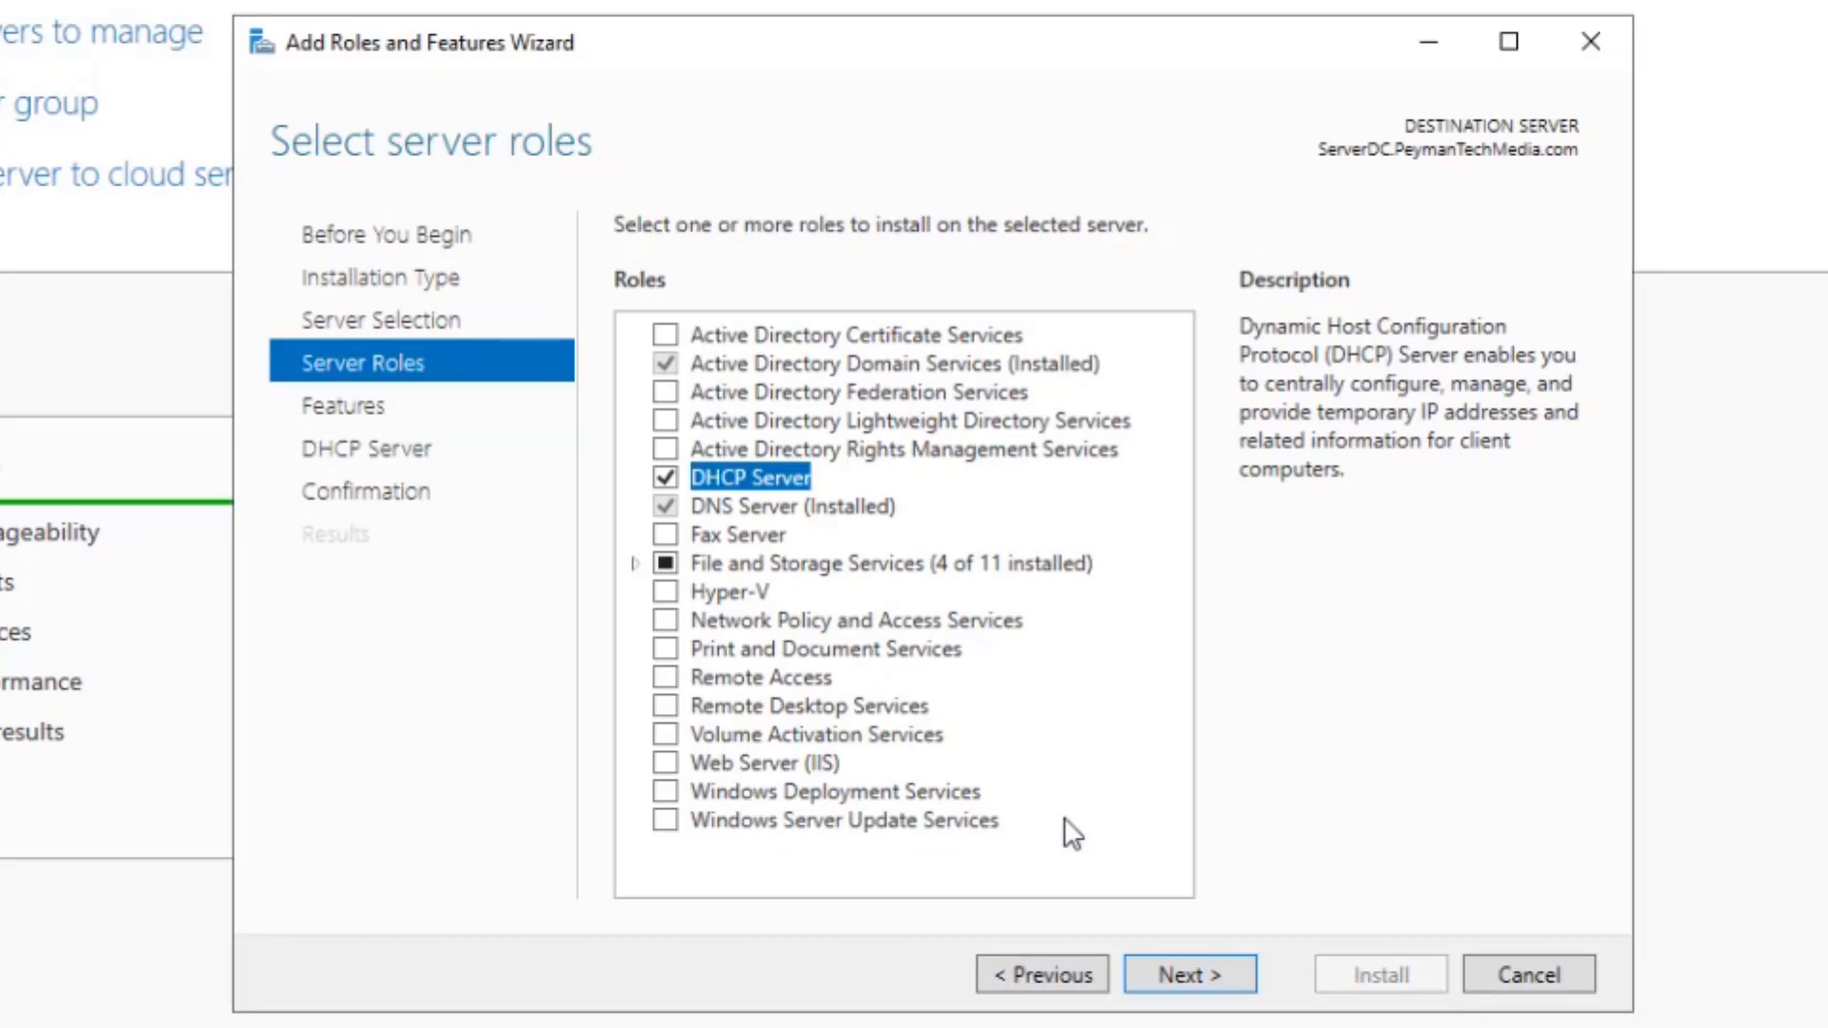
pyautogui.click(1214, 975)
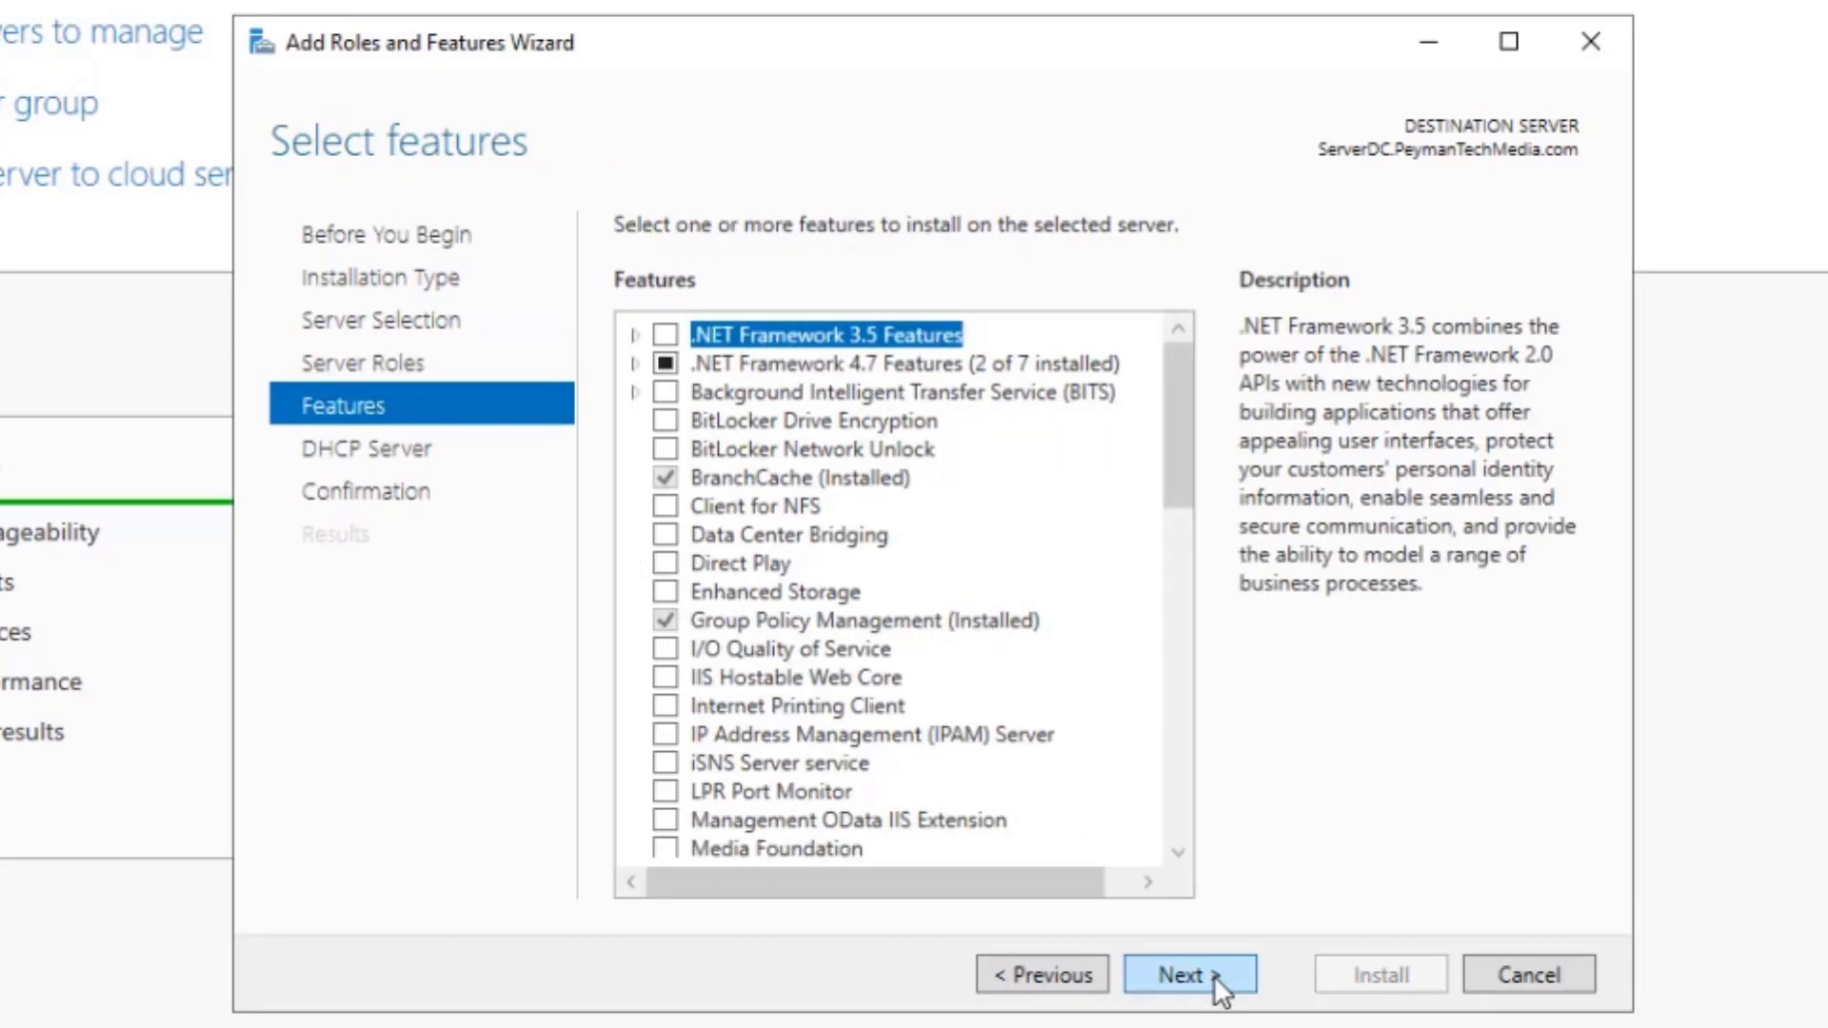
pyautogui.click(1215, 975)
pyautogui.click(1209, 975)
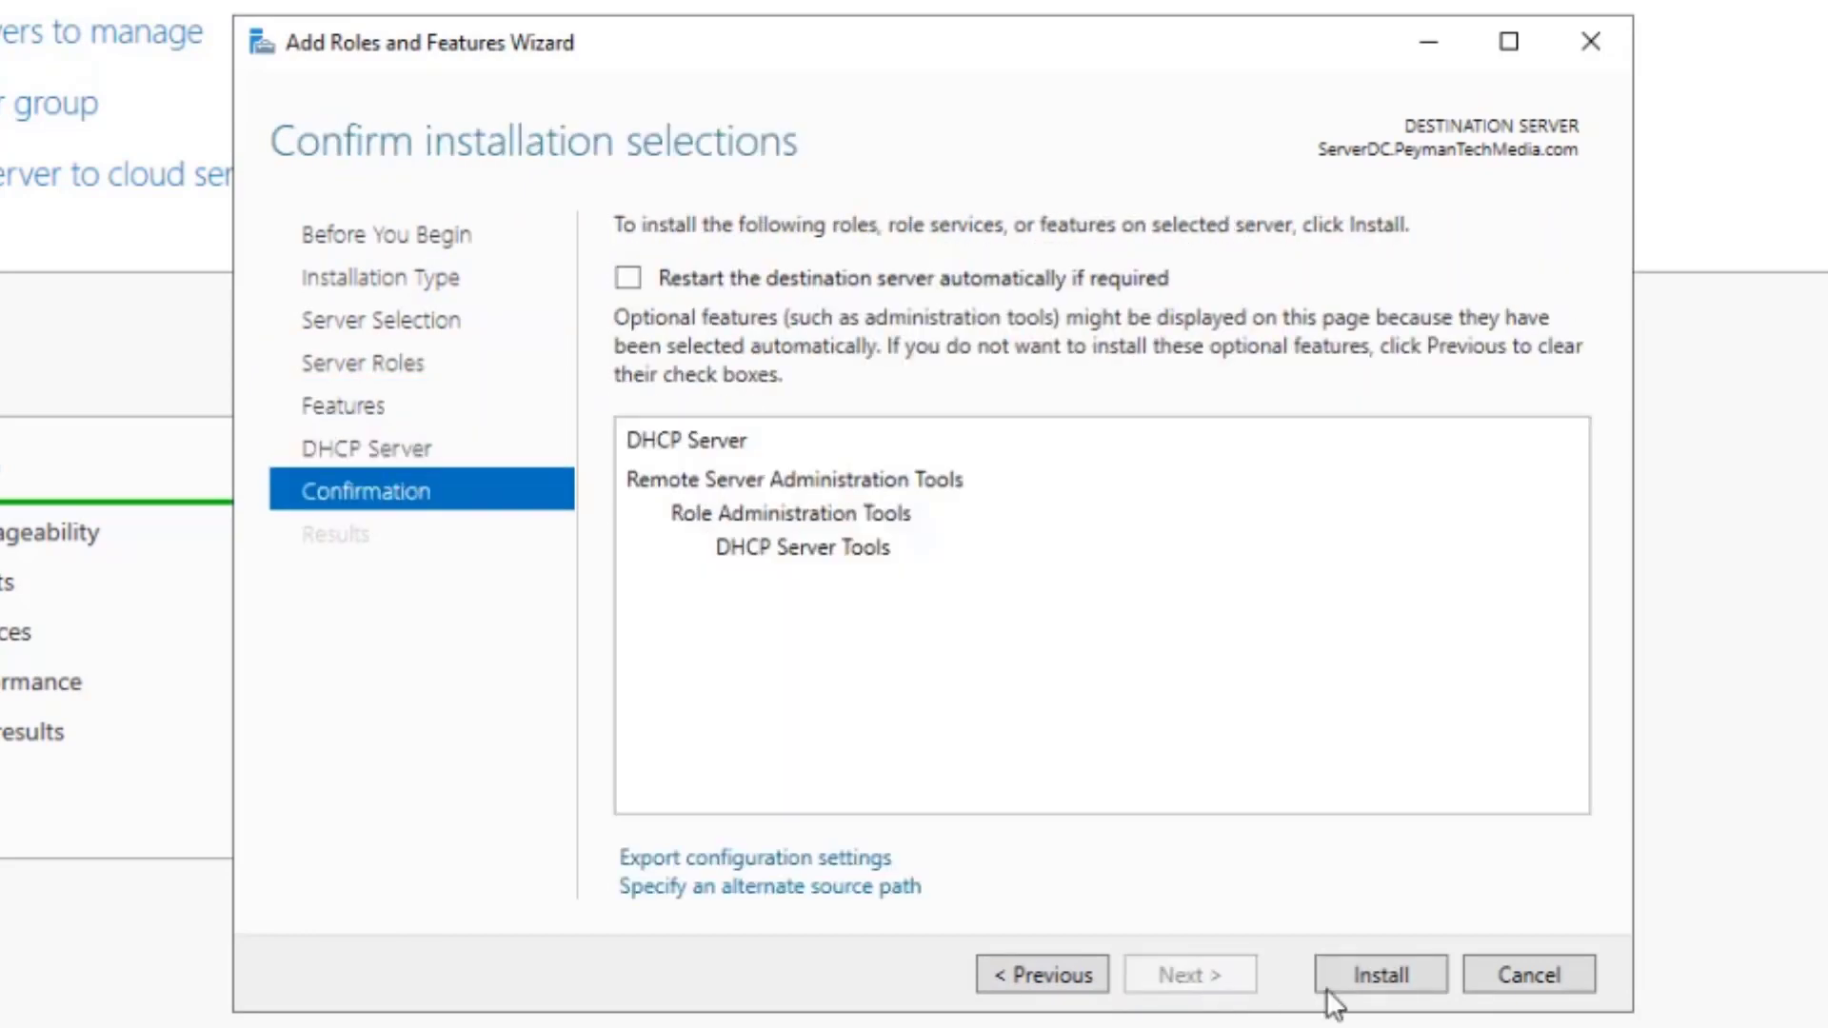
pyautogui.click(1417, 979)
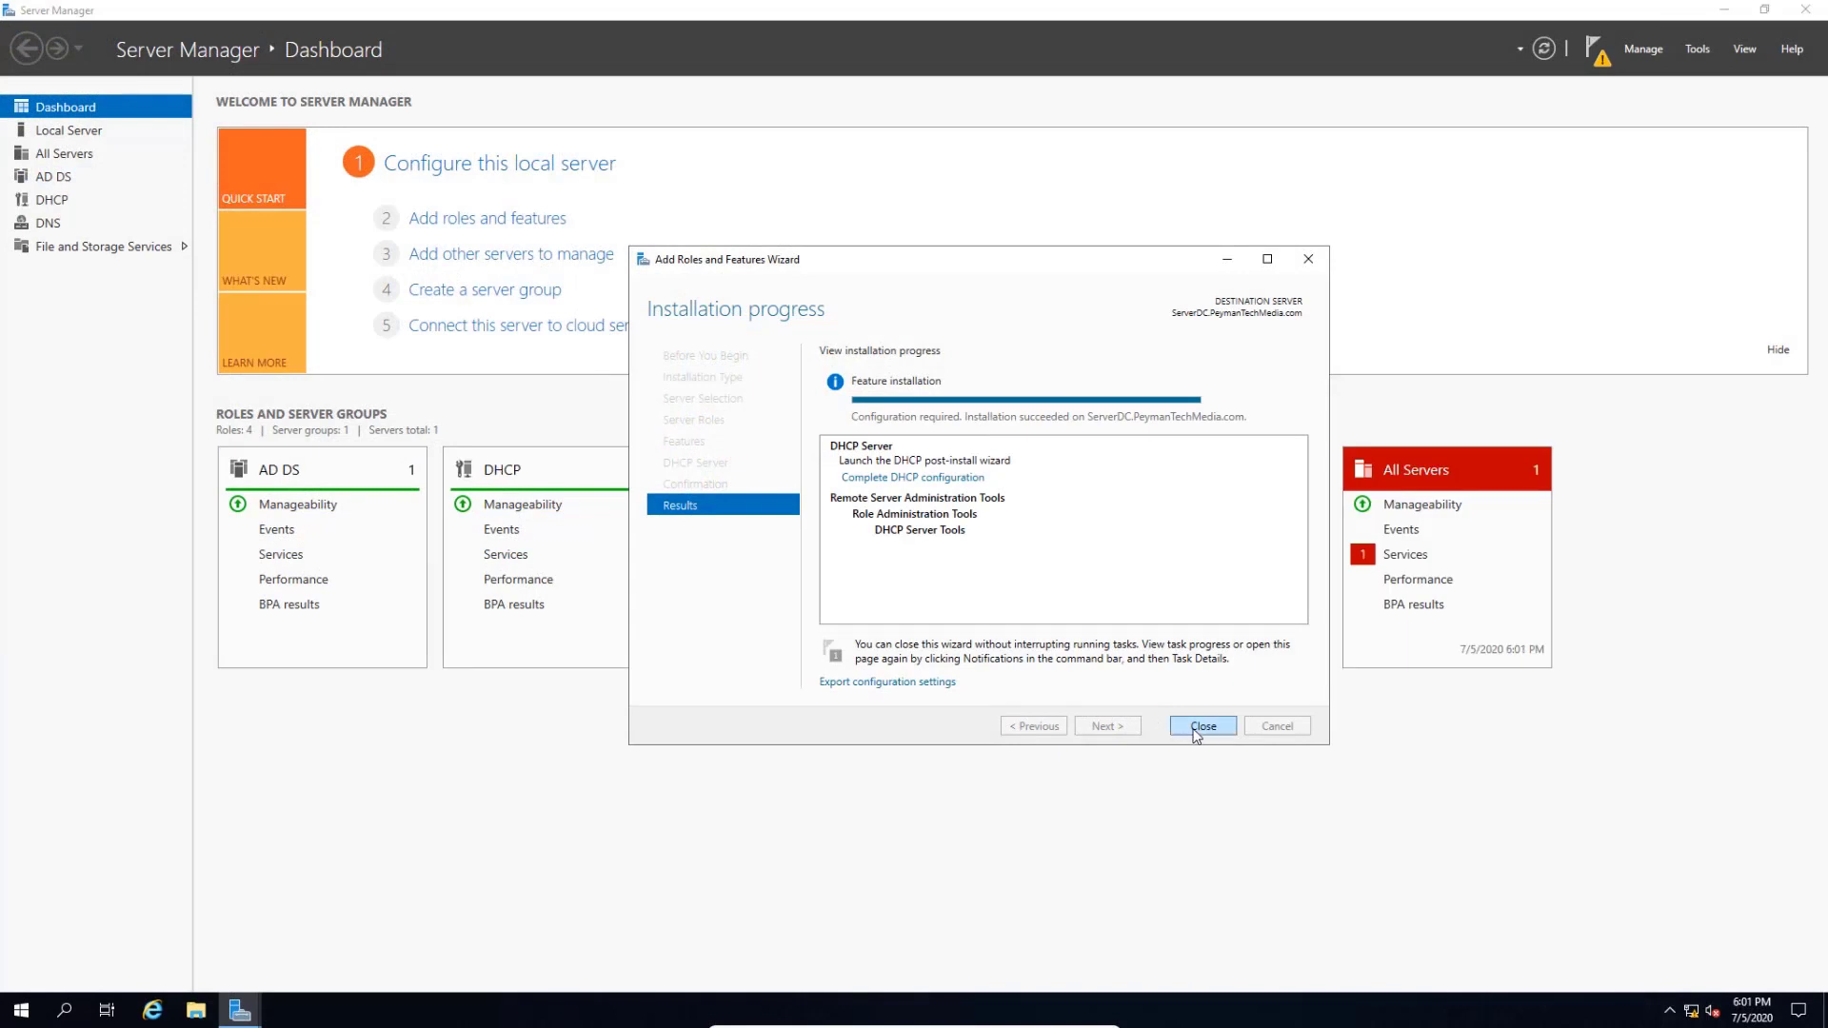
# - Complete the DHCP post-install configuration, committing AD DS authorization with the administrator's credentials
pyautogui.click(1227, 729)
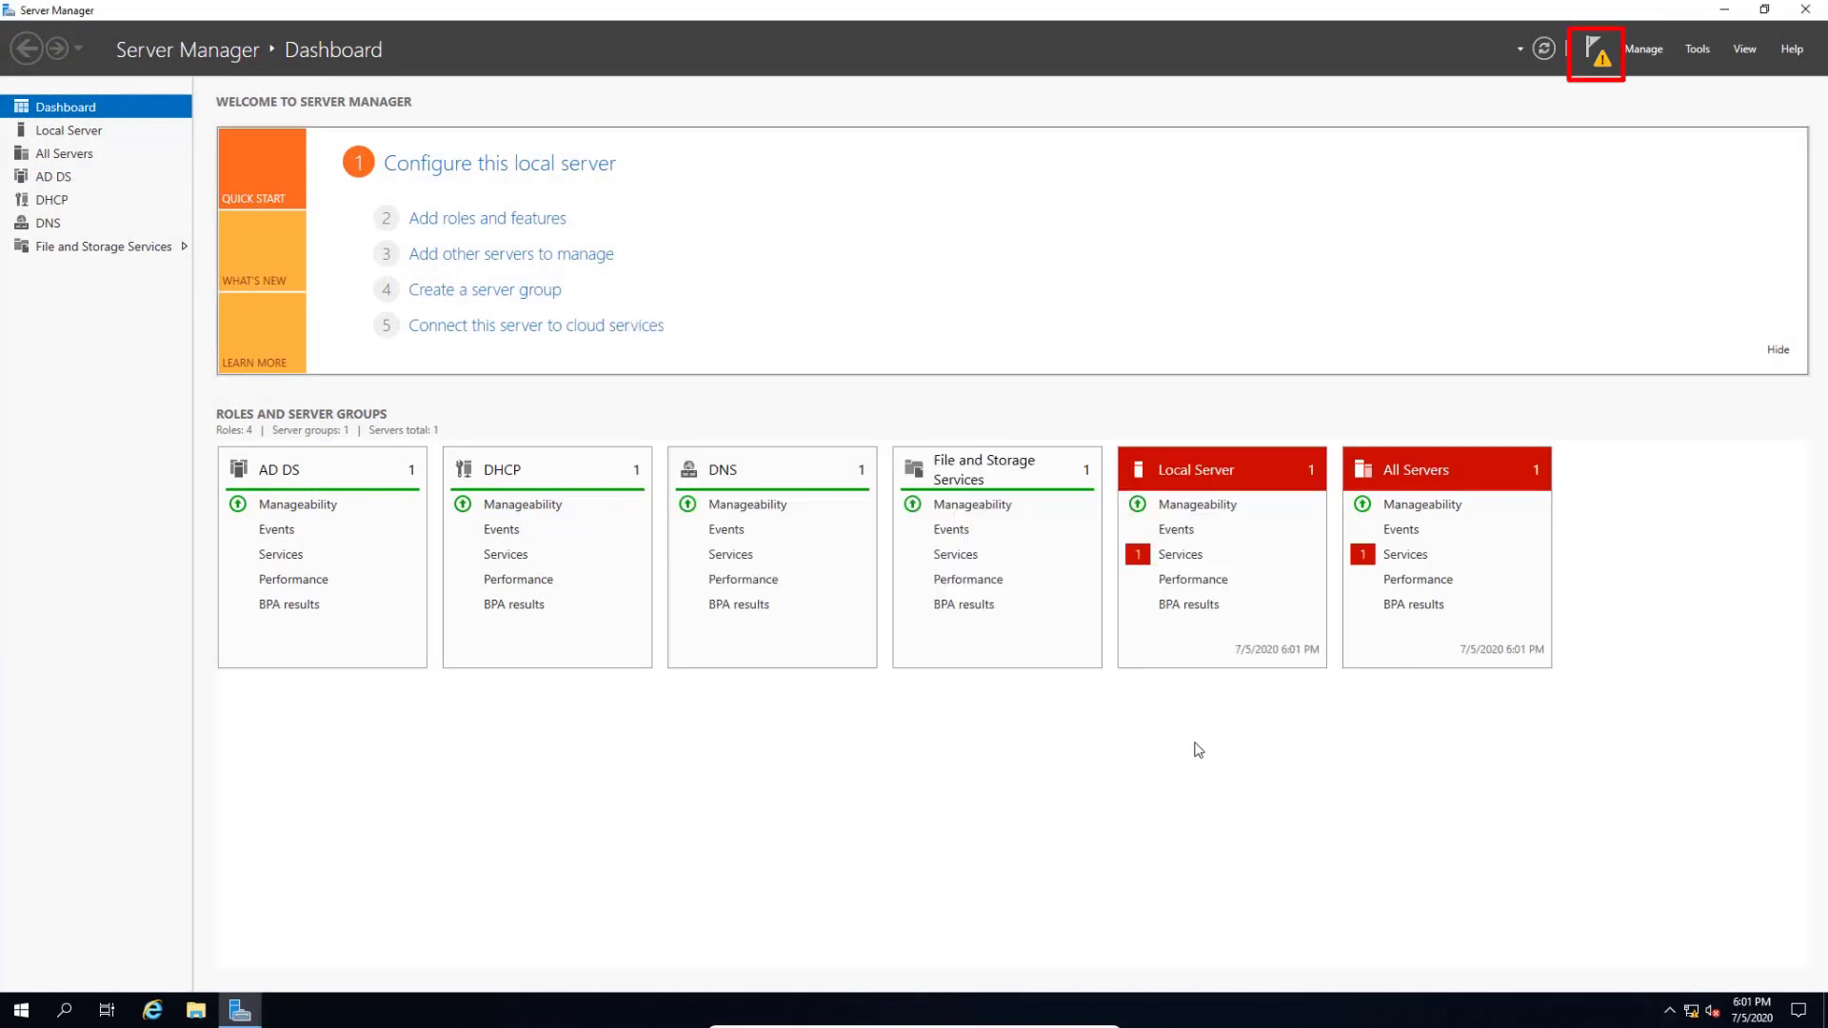
pyautogui.click(1598, 53)
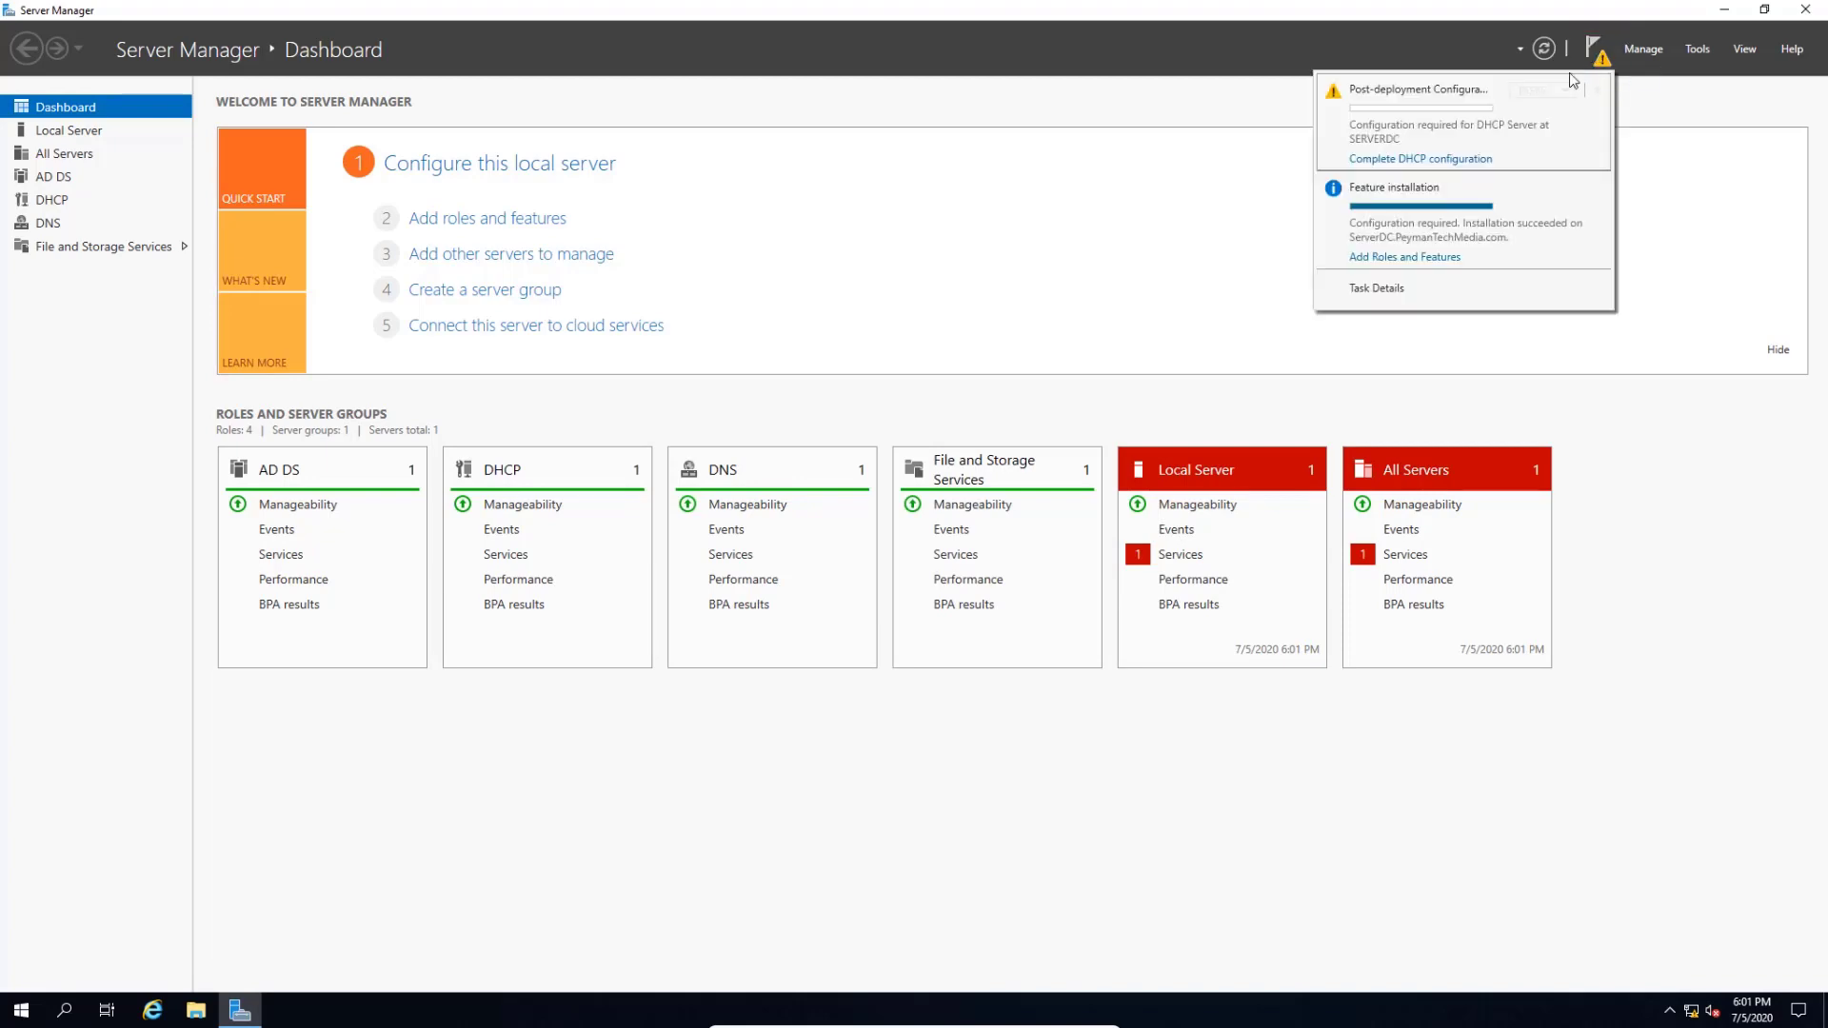
pyautogui.click(1425, 160)
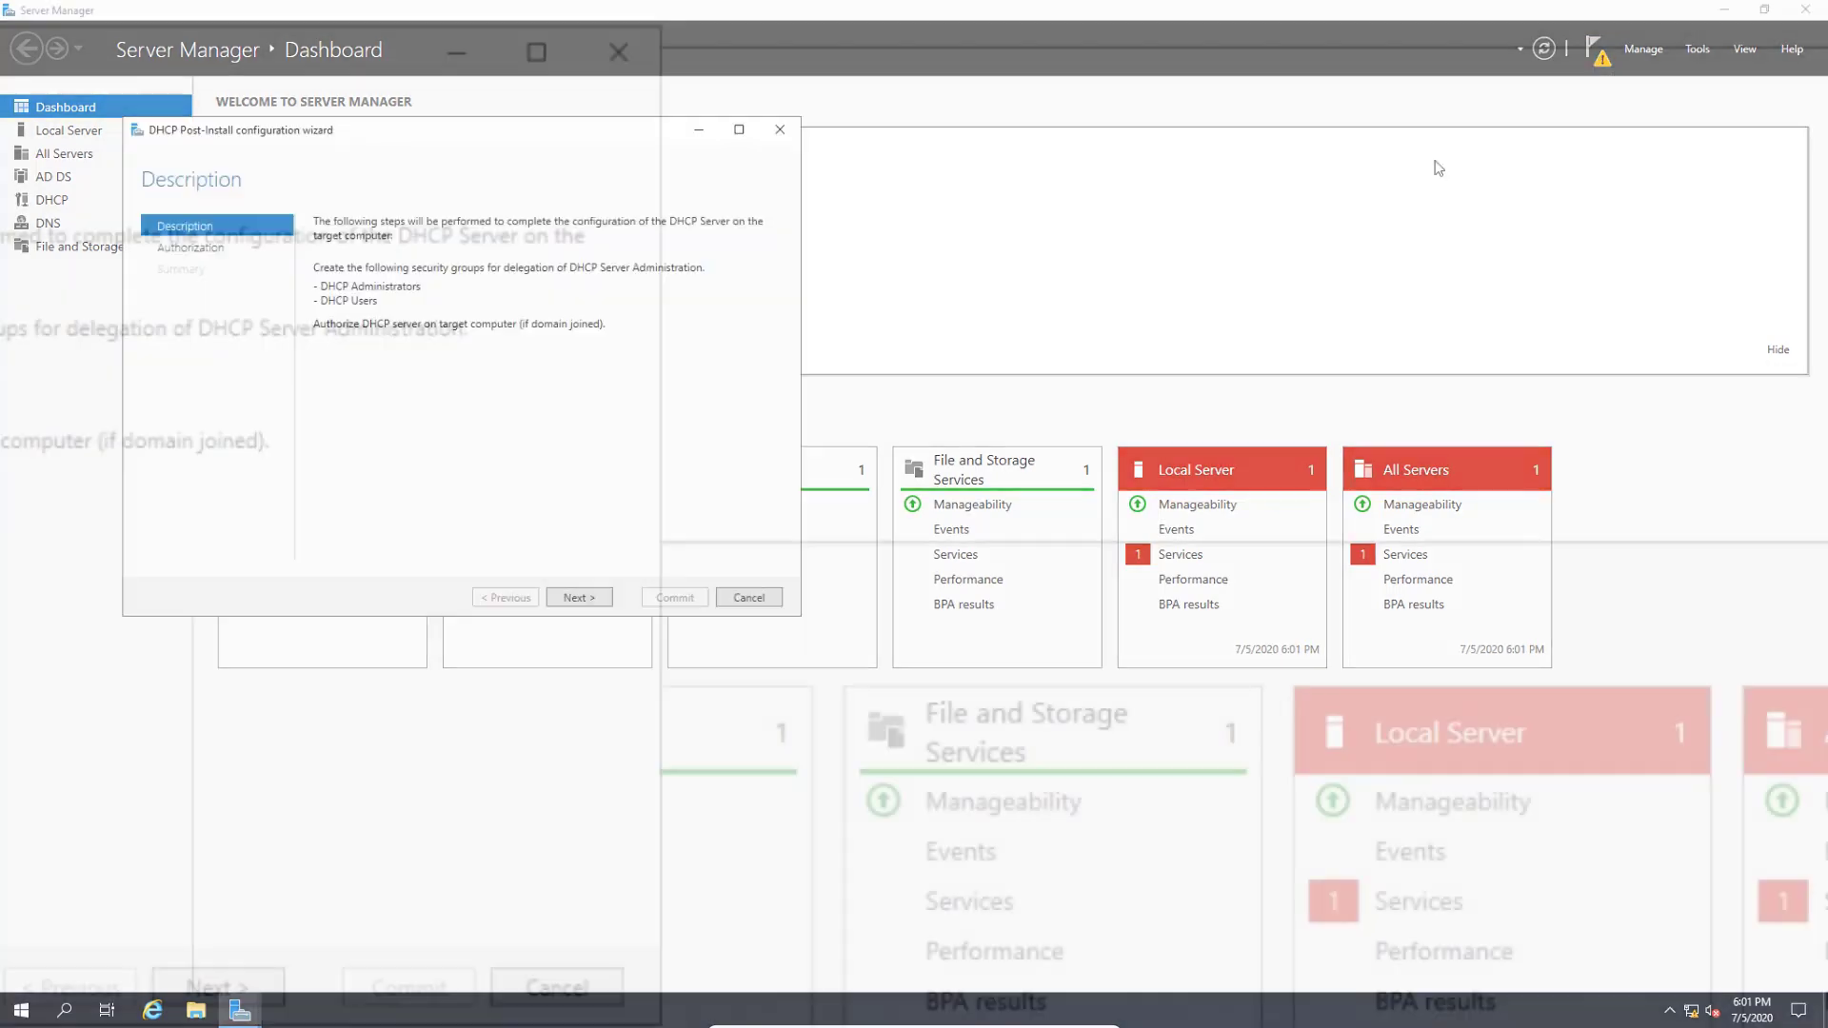
pyautogui.click(1150, 977)
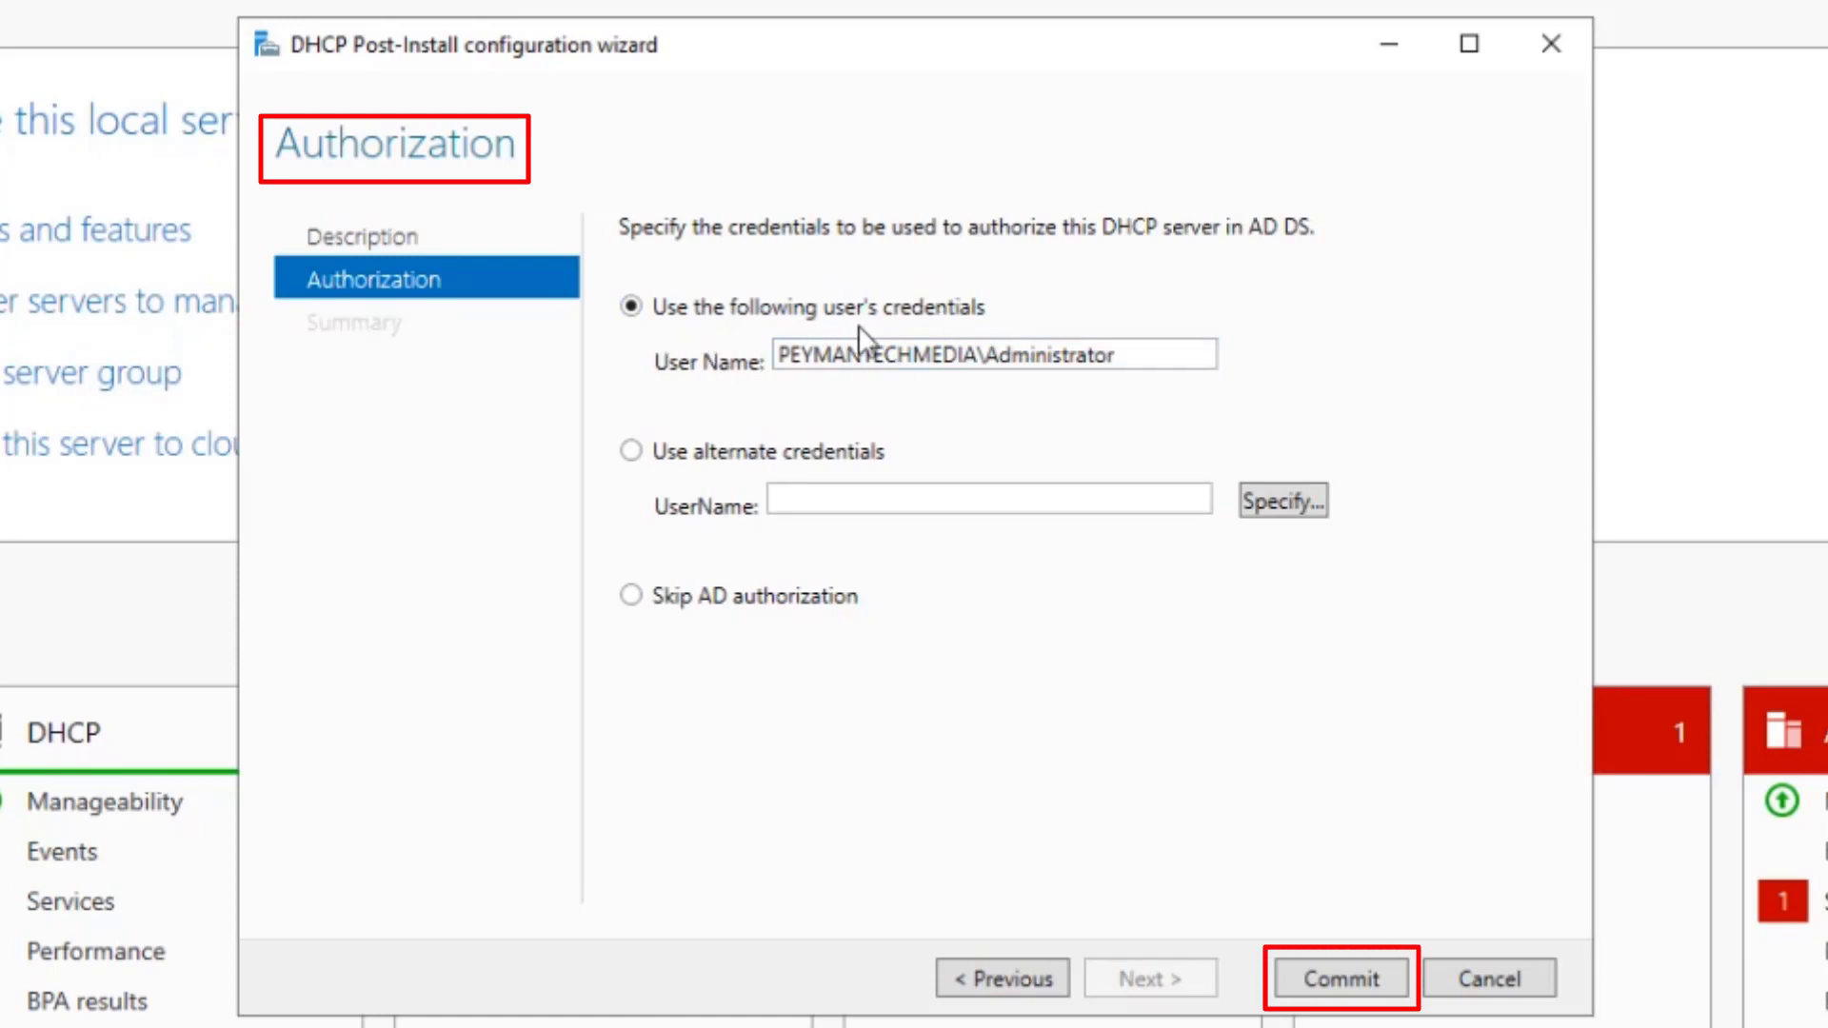
pyautogui.click(1329, 981)
pyautogui.click(1388, 987)
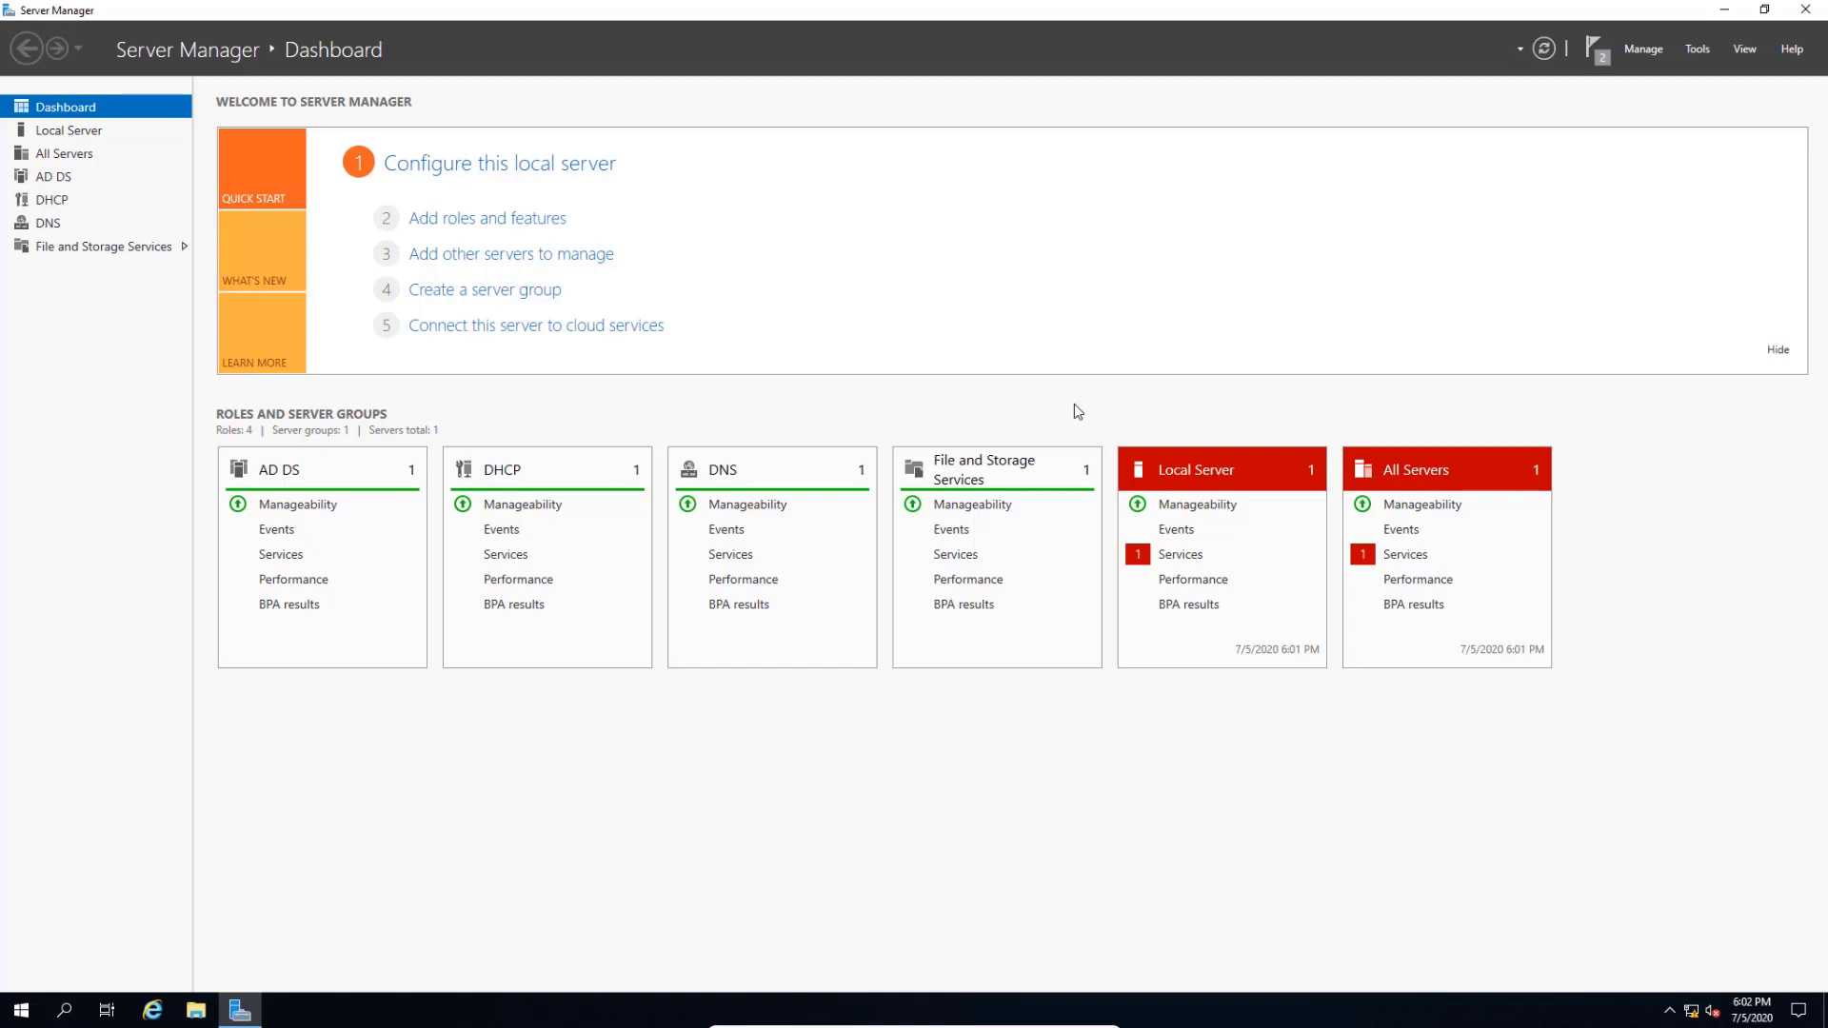
# - Reach the Network Connections adapter list via network settings and the Network and Sharing Center
pyautogui.press('super')
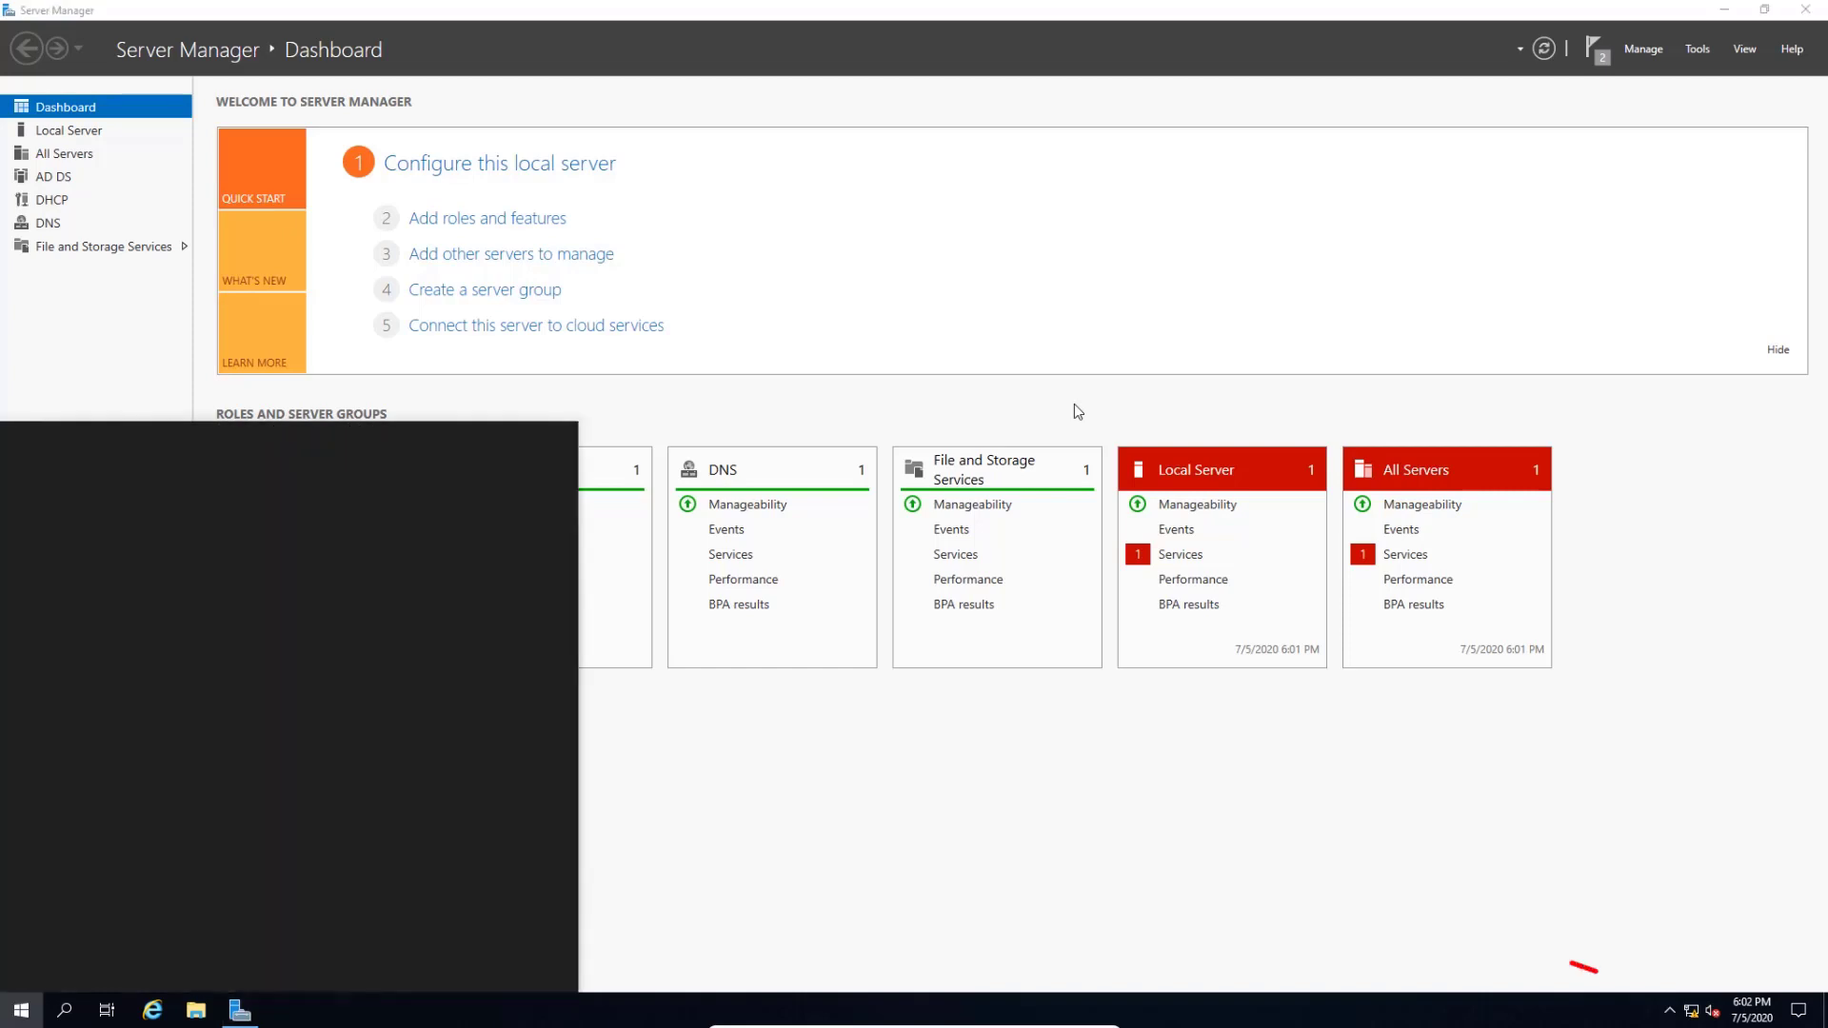
pyautogui.rightClick(1691, 1011)
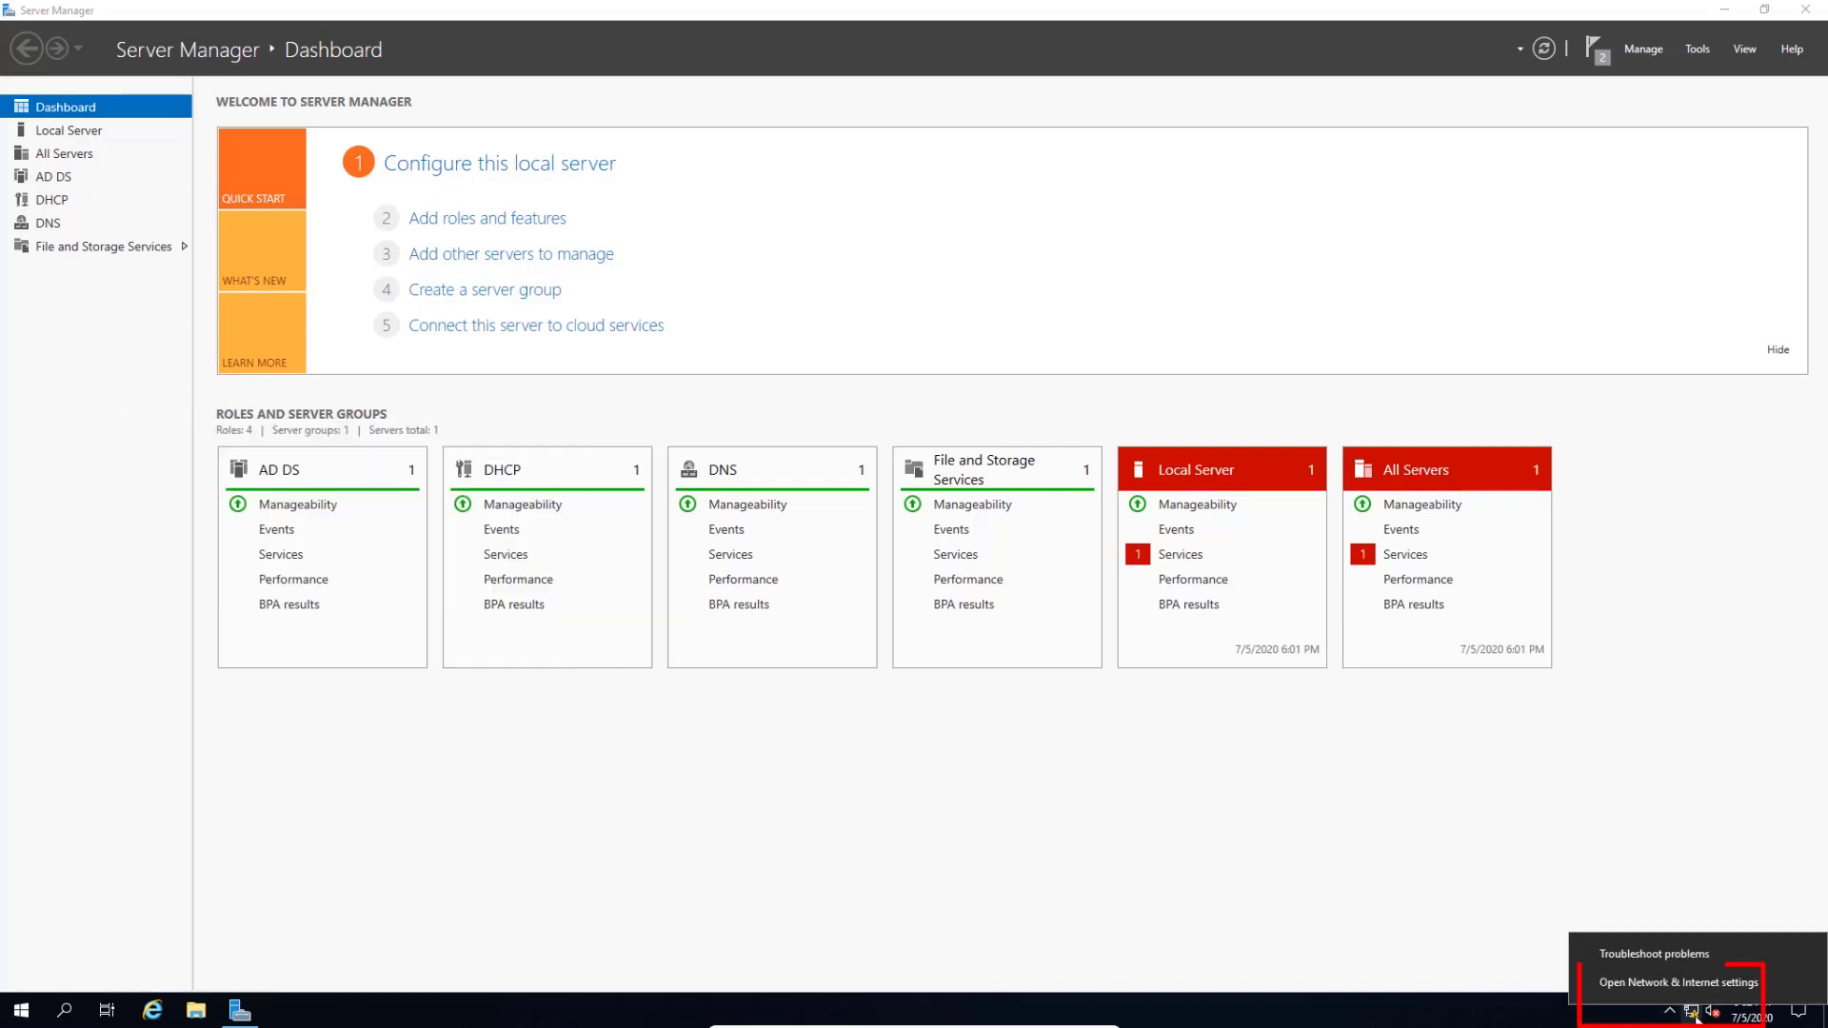
pyautogui.click(1617, 985)
pyautogui.moveTo(395, 42); pyautogui.dragTo(985, 248)
pyautogui.scroll(-3, 984, 291)
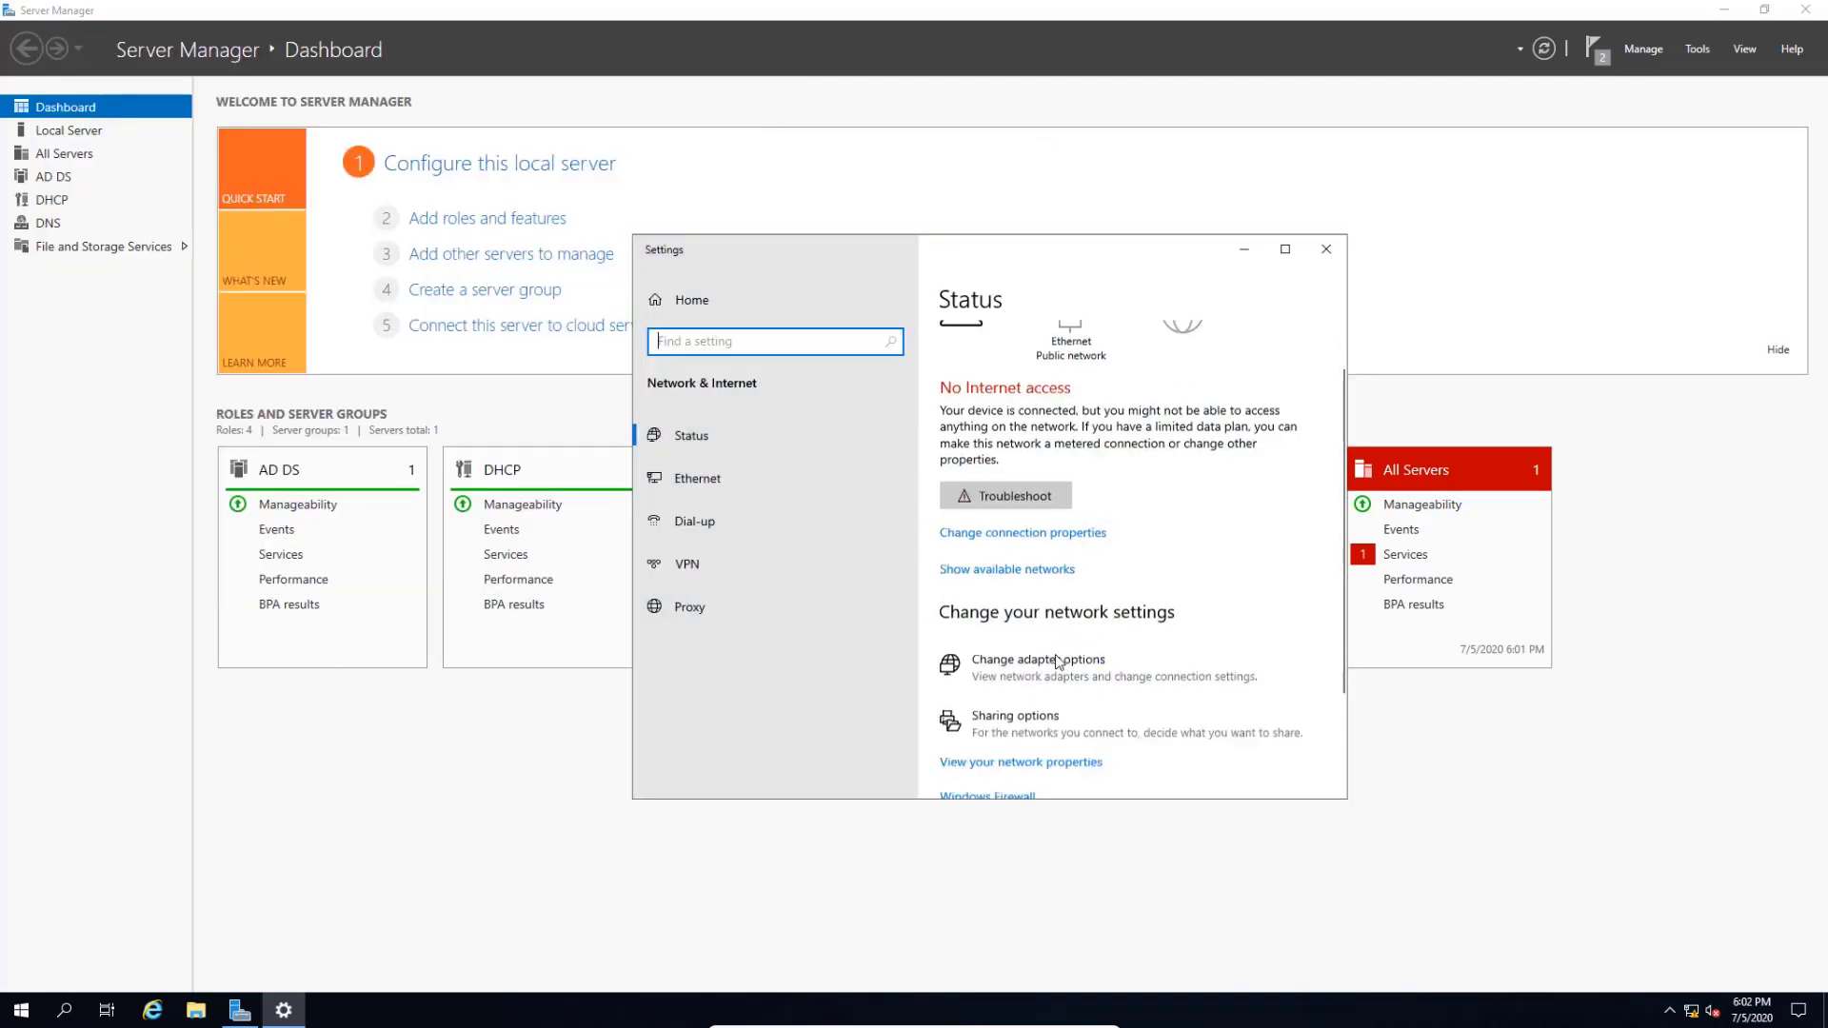
pyautogui.click(1035, 710)
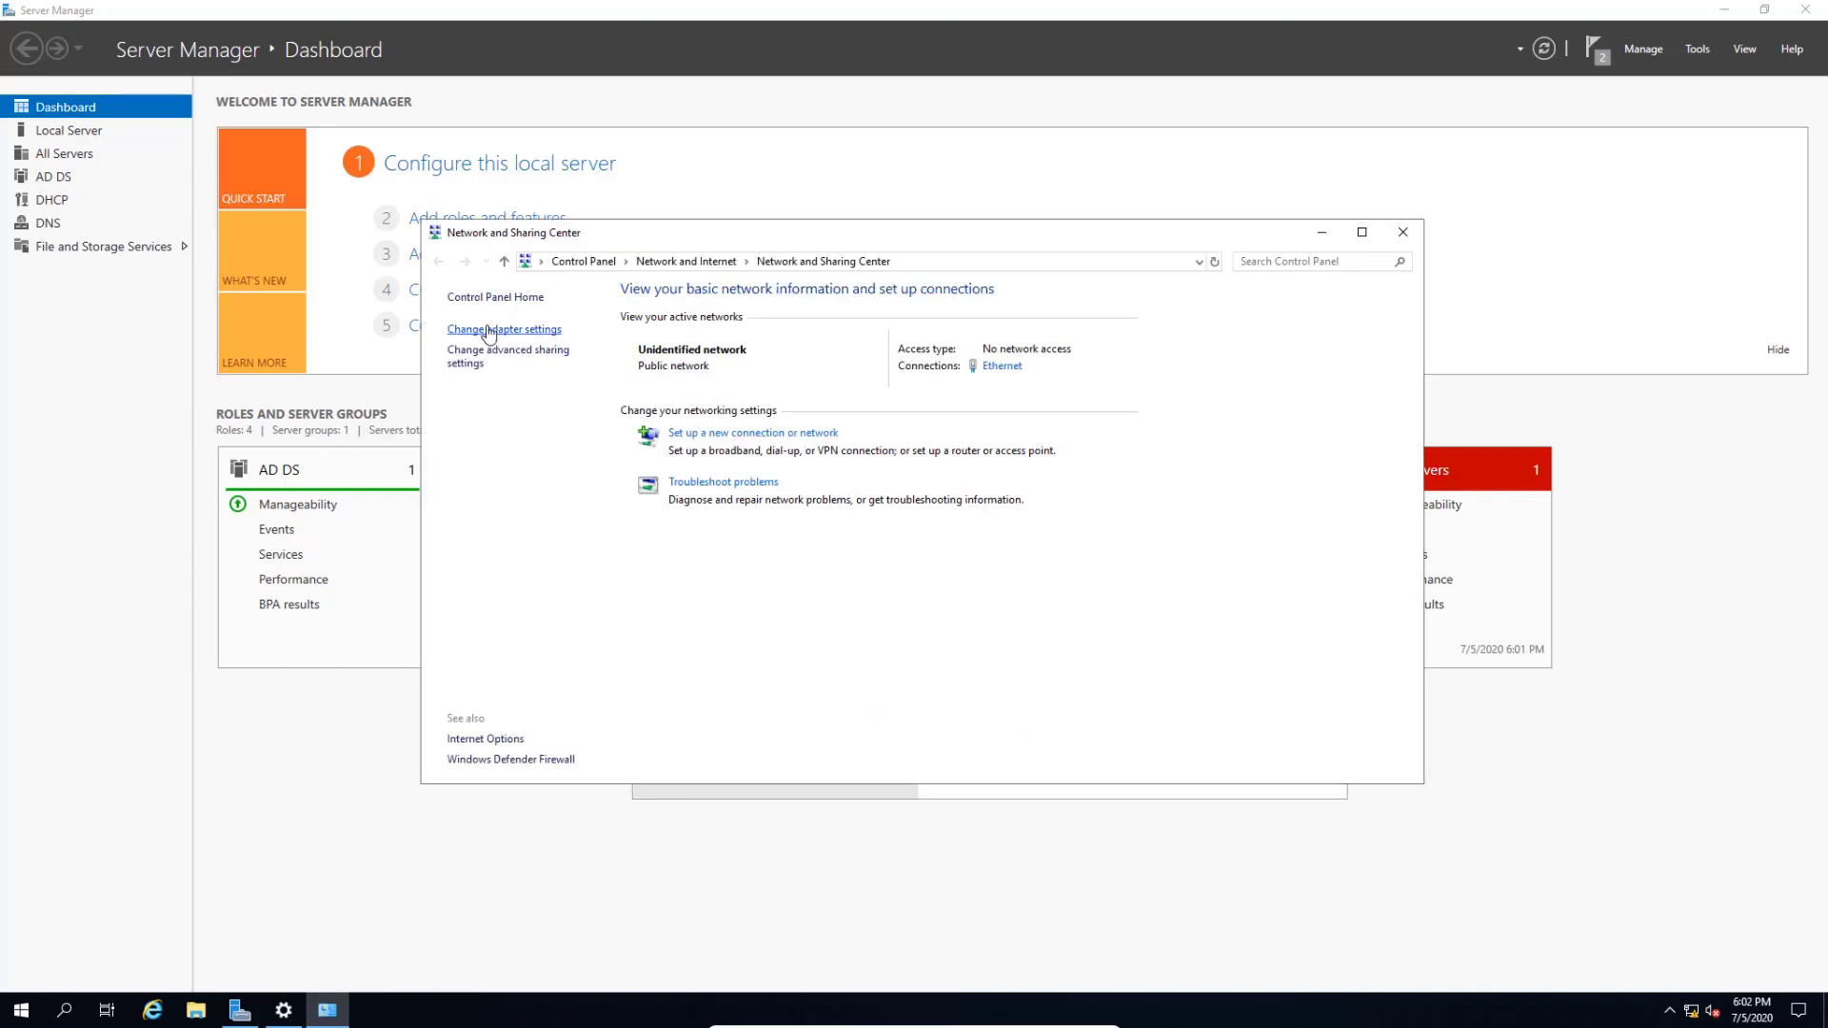
pyautogui.click(542, 331)
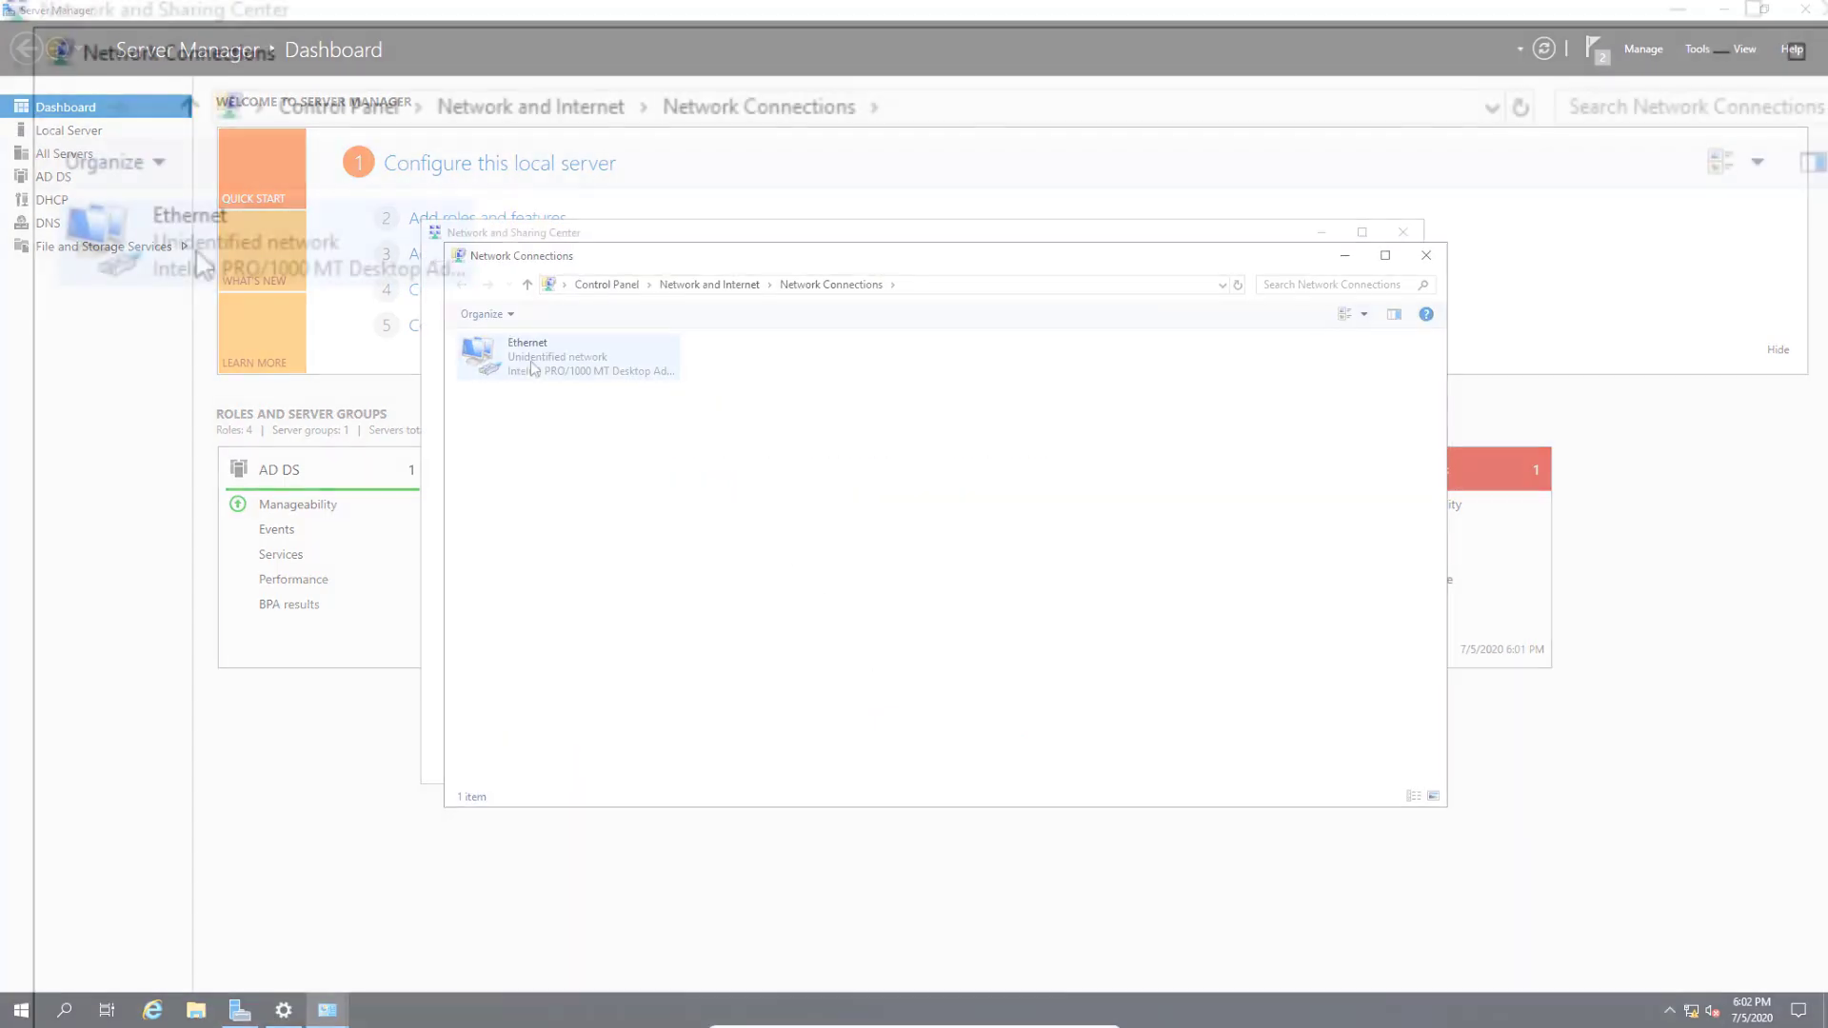
# - Review the Ethernet IPv4 settings (static 192.168.1.19, DNS 192.168.1.19) and close without changes
pyautogui.rightClick(213, 229)
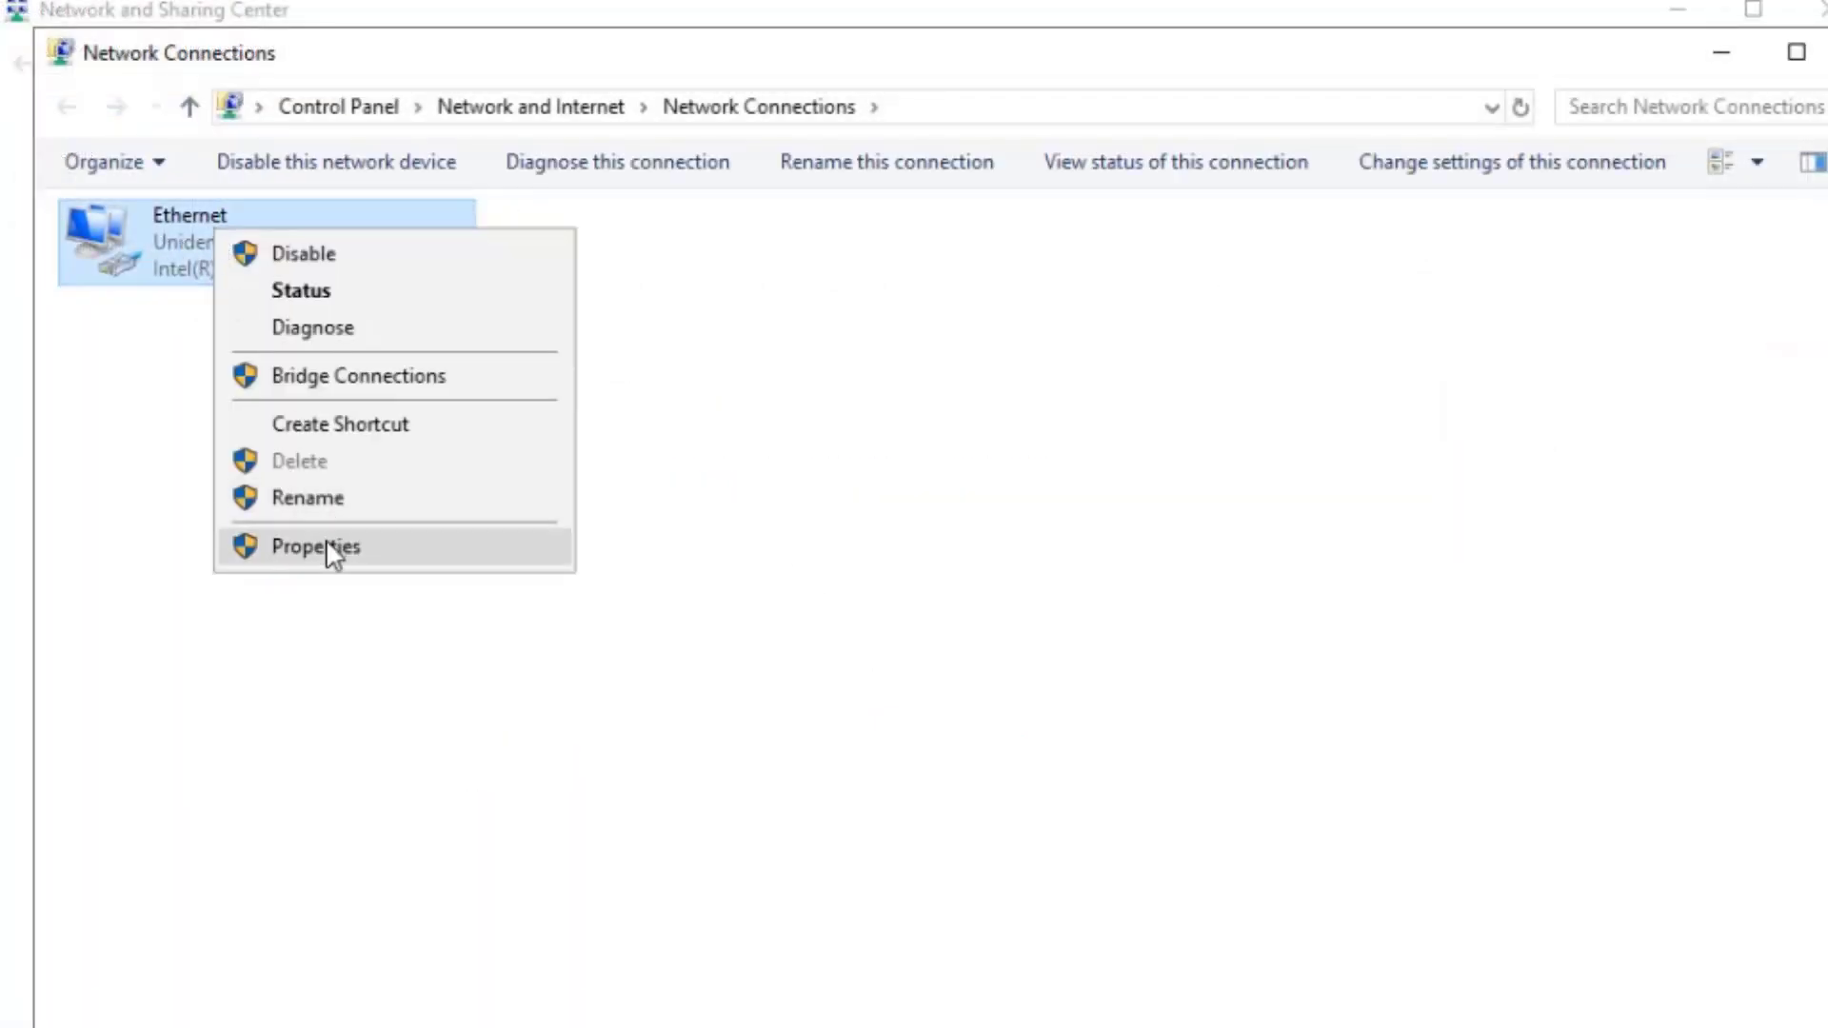
pyautogui.click(325, 543)
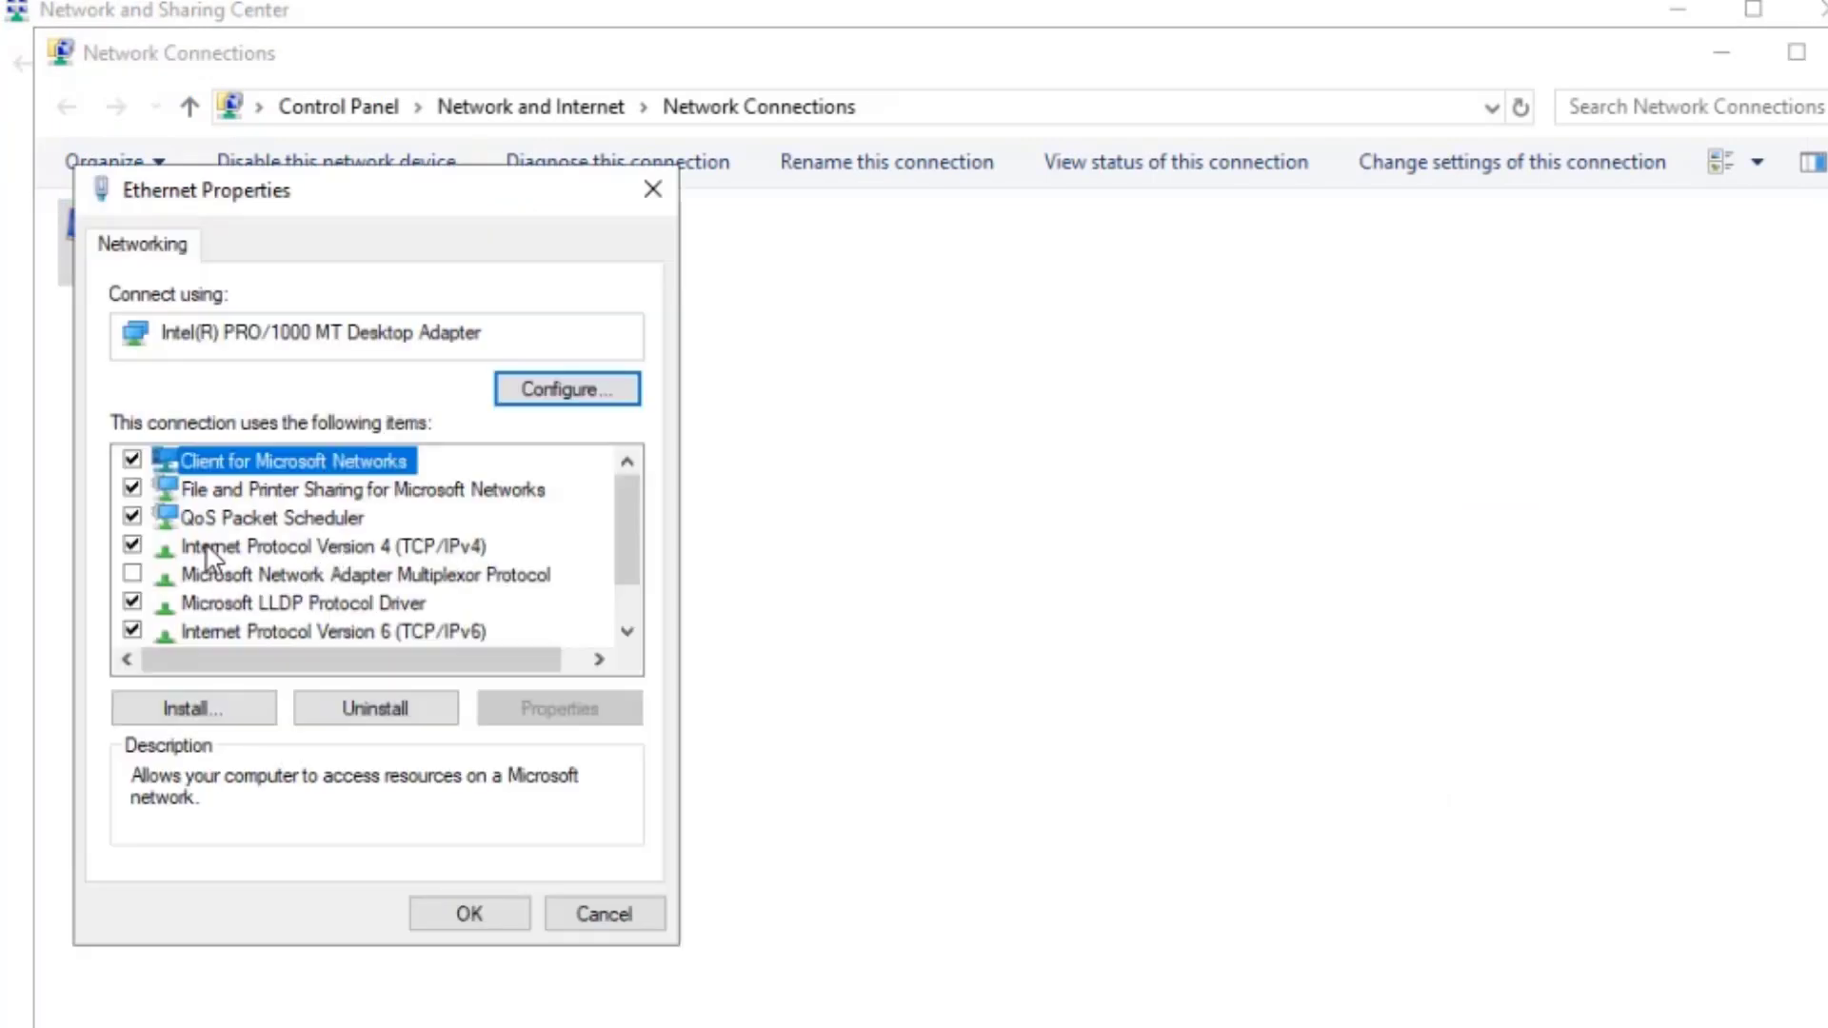
pyautogui.click(213, 550)
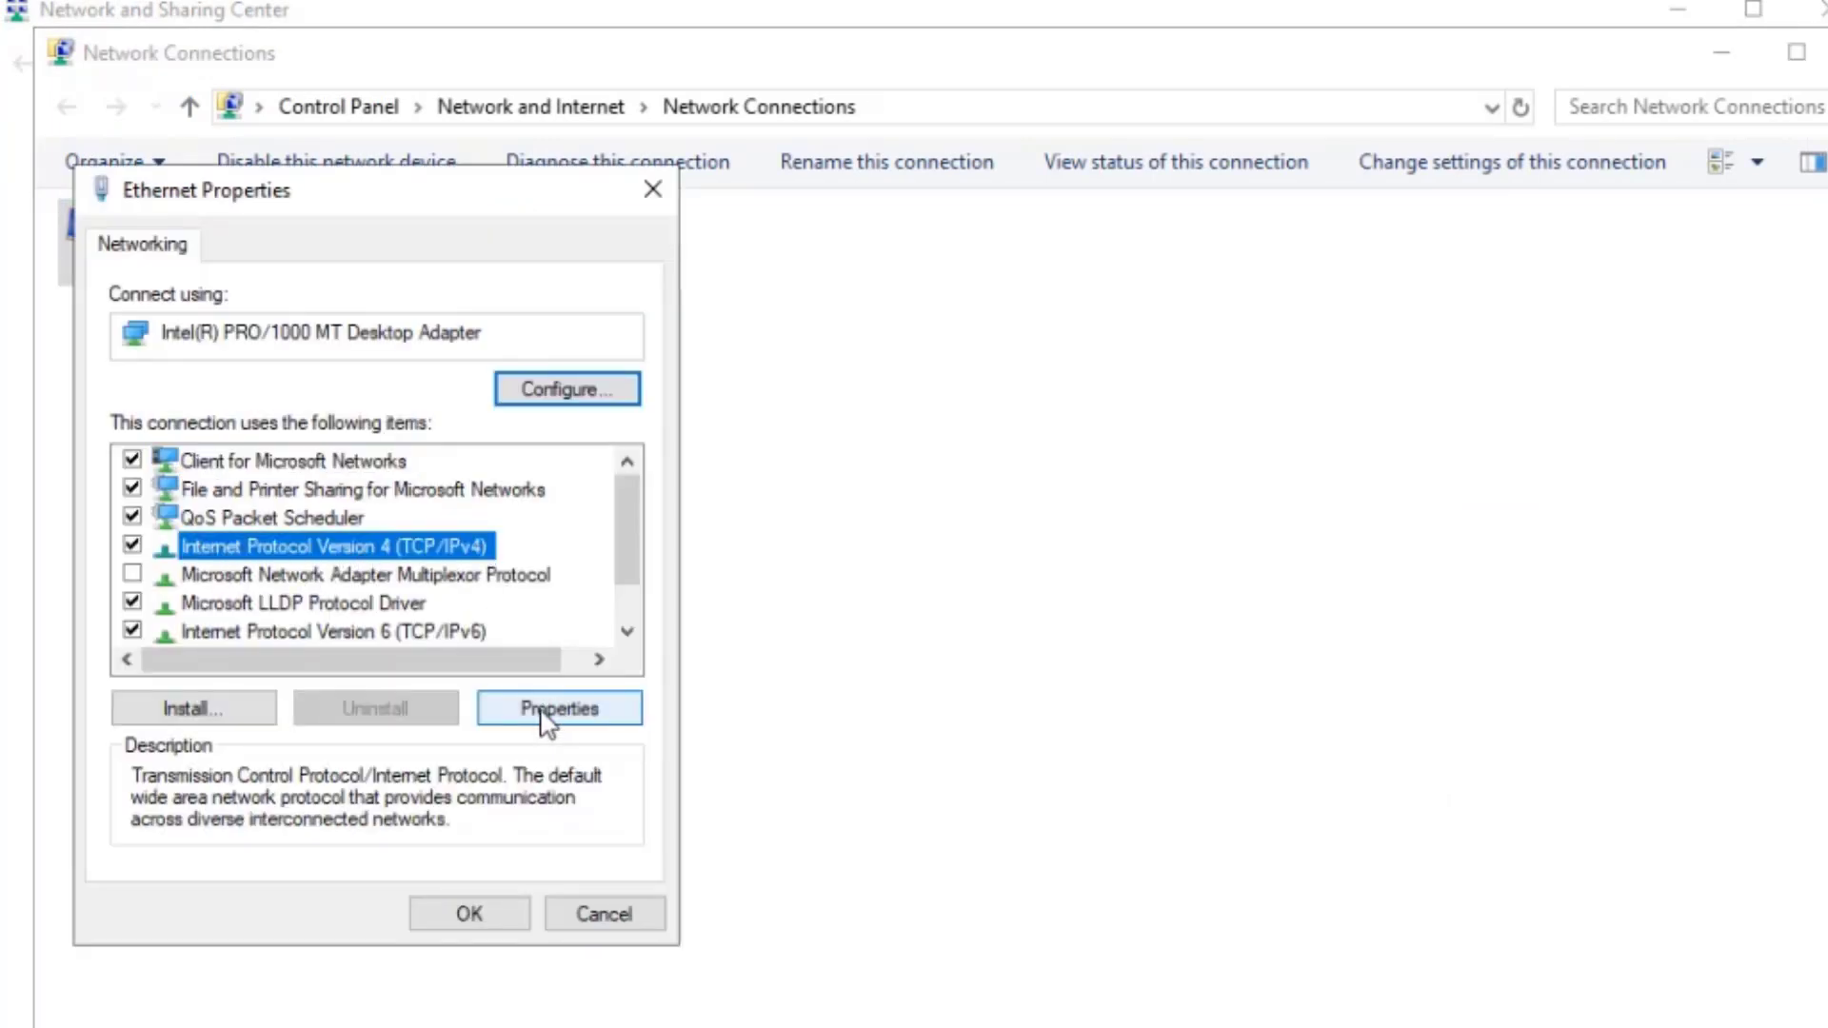
pyautogui.click(552, 722)
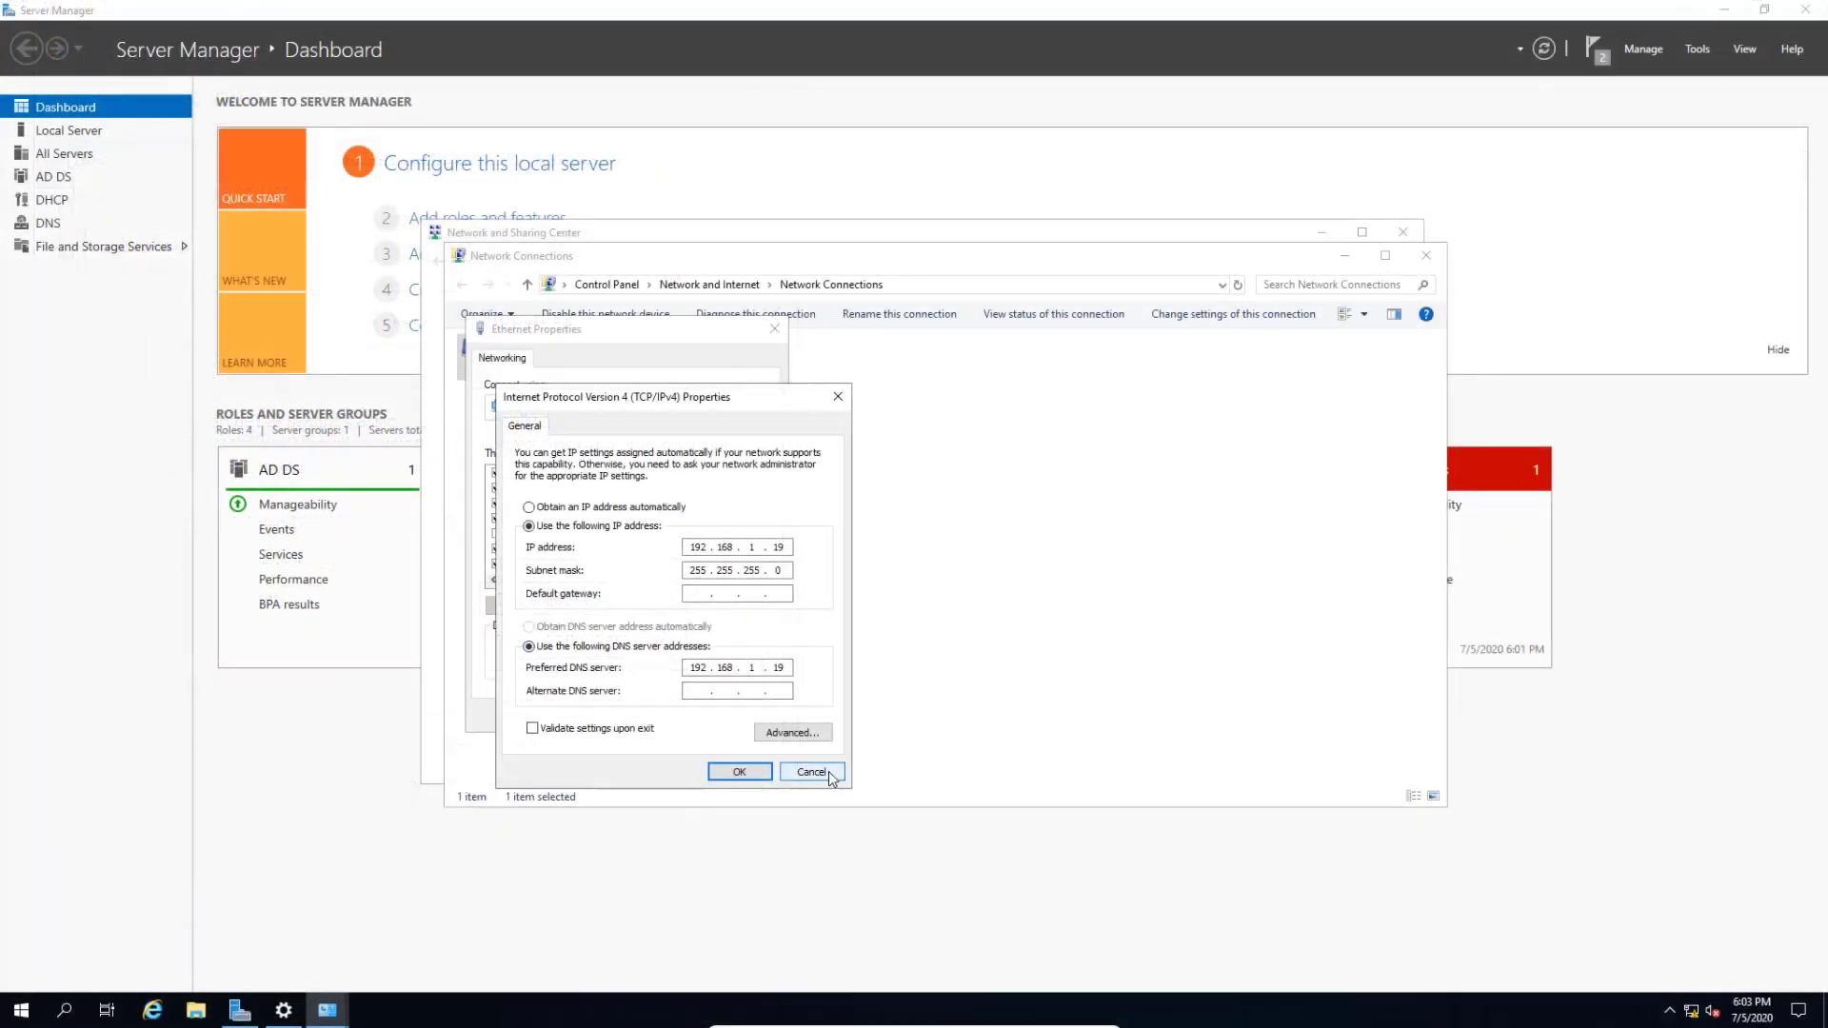
pyautogui.click(831, 774)
pyautogui.click(767, 721)
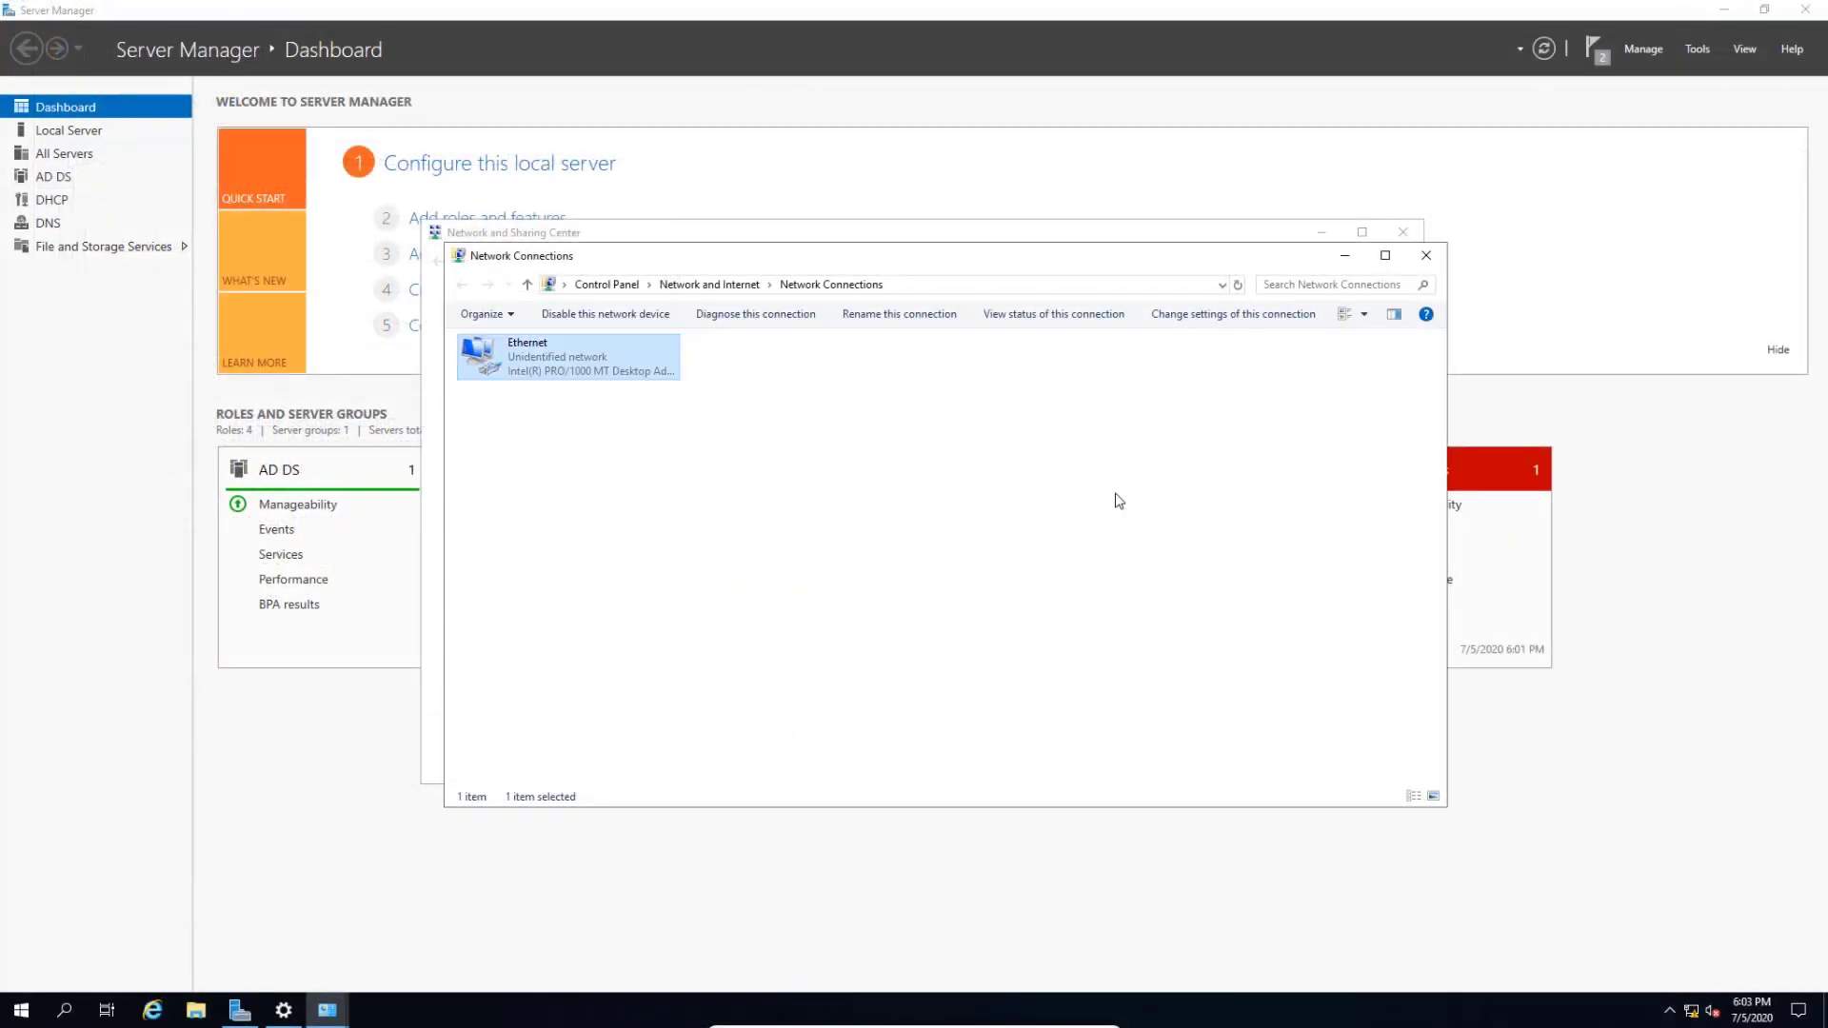
pyautogui.click(1426, 255)
# - Close the network windows and check the Ethernet link on Server Manager's Local Server page
pyautogui.click(1403, 232)
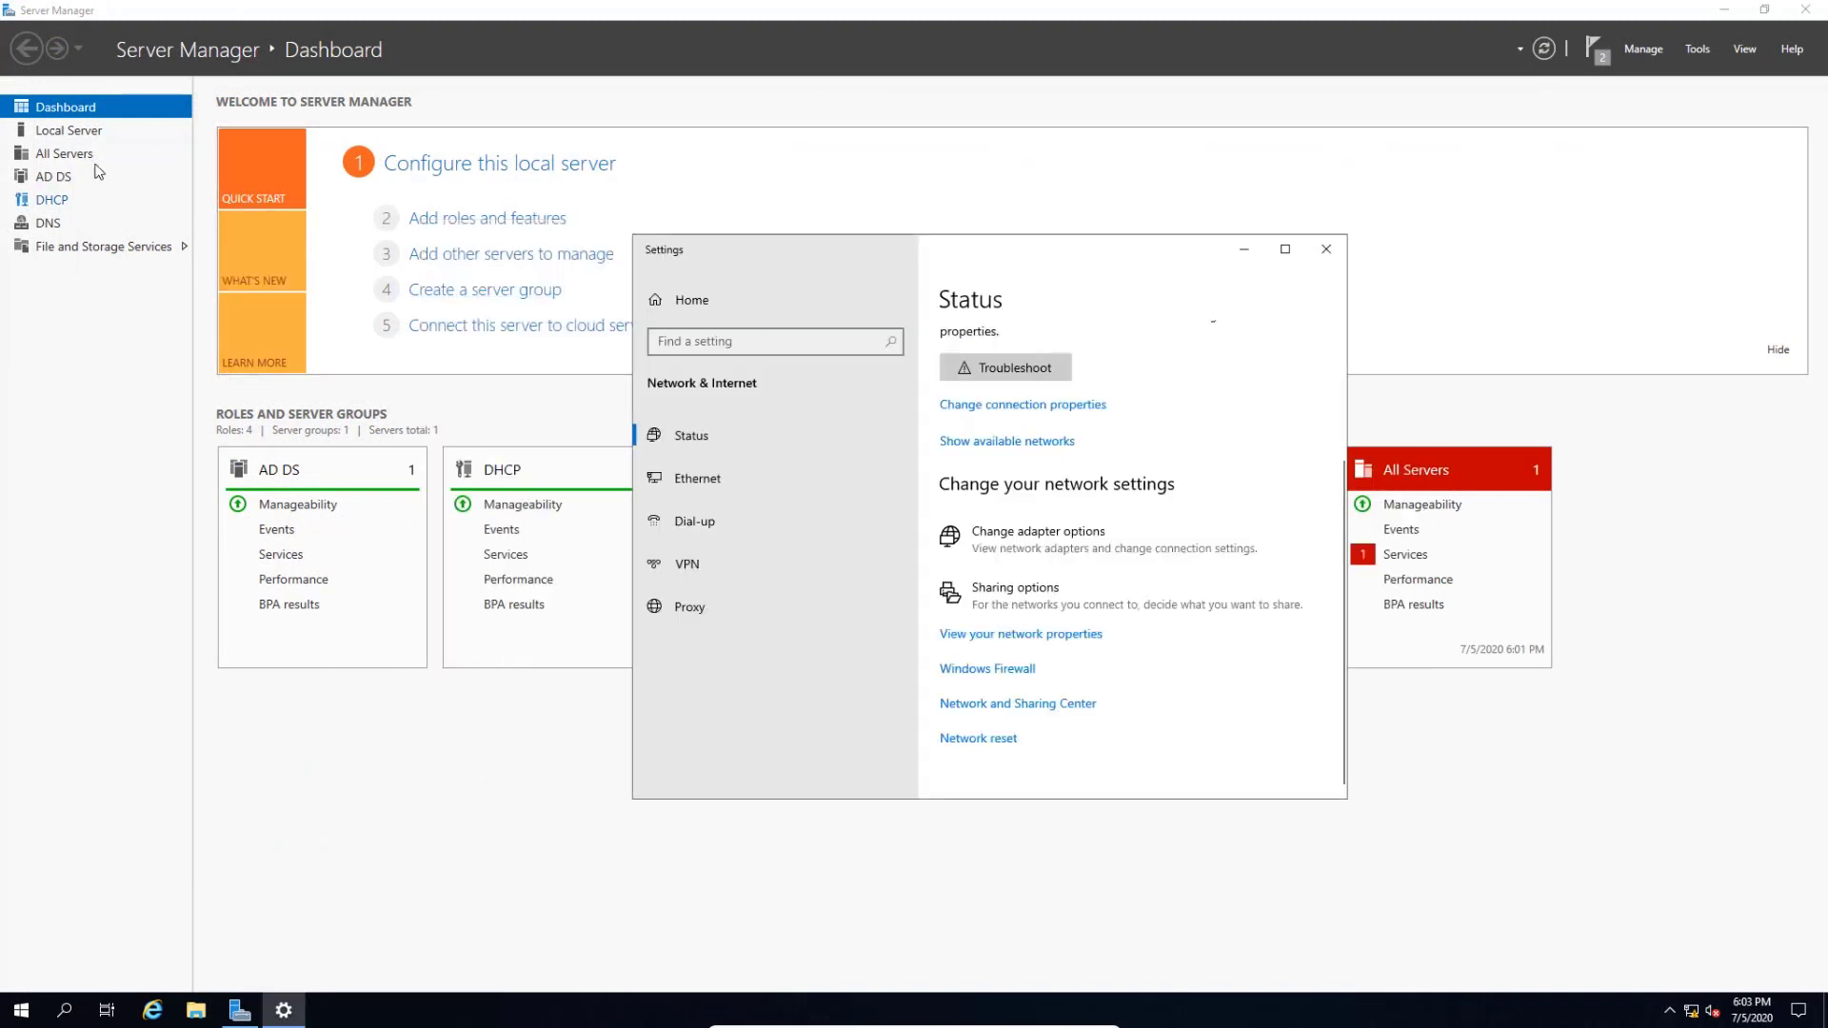
pyautogui.click(1327, 248)
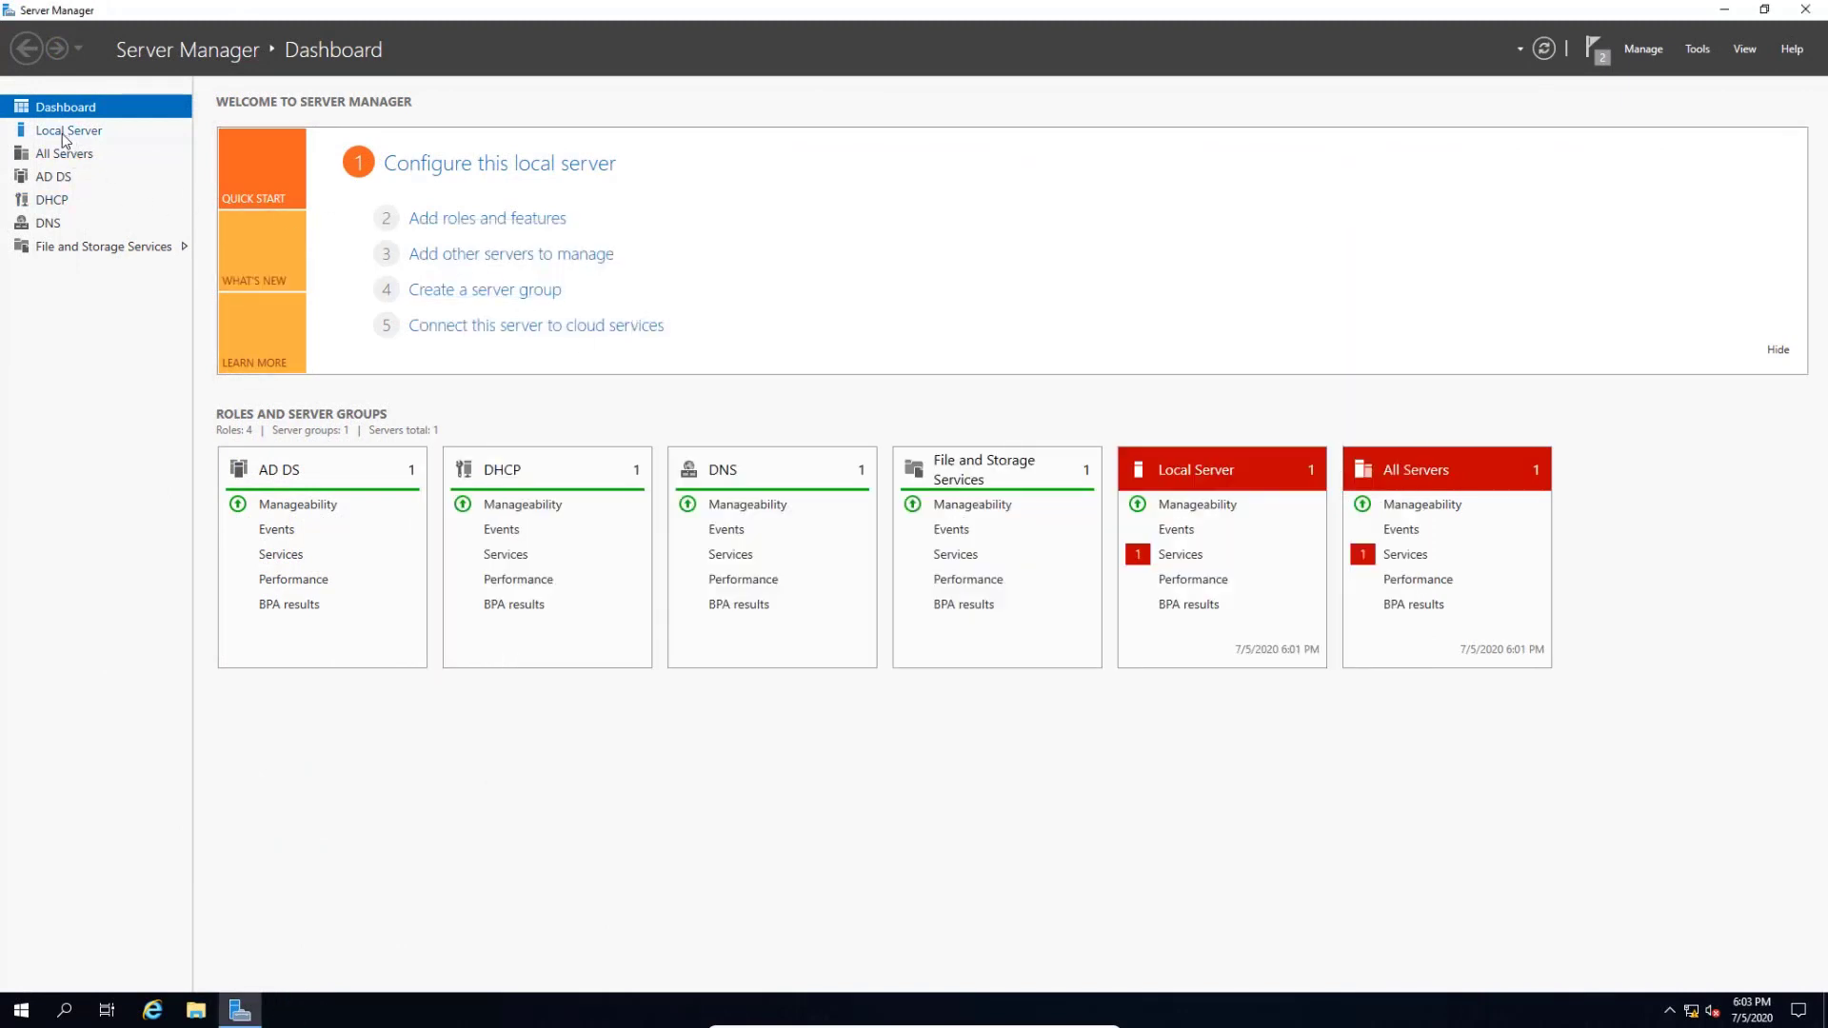
pyautogui.click(76, 135)
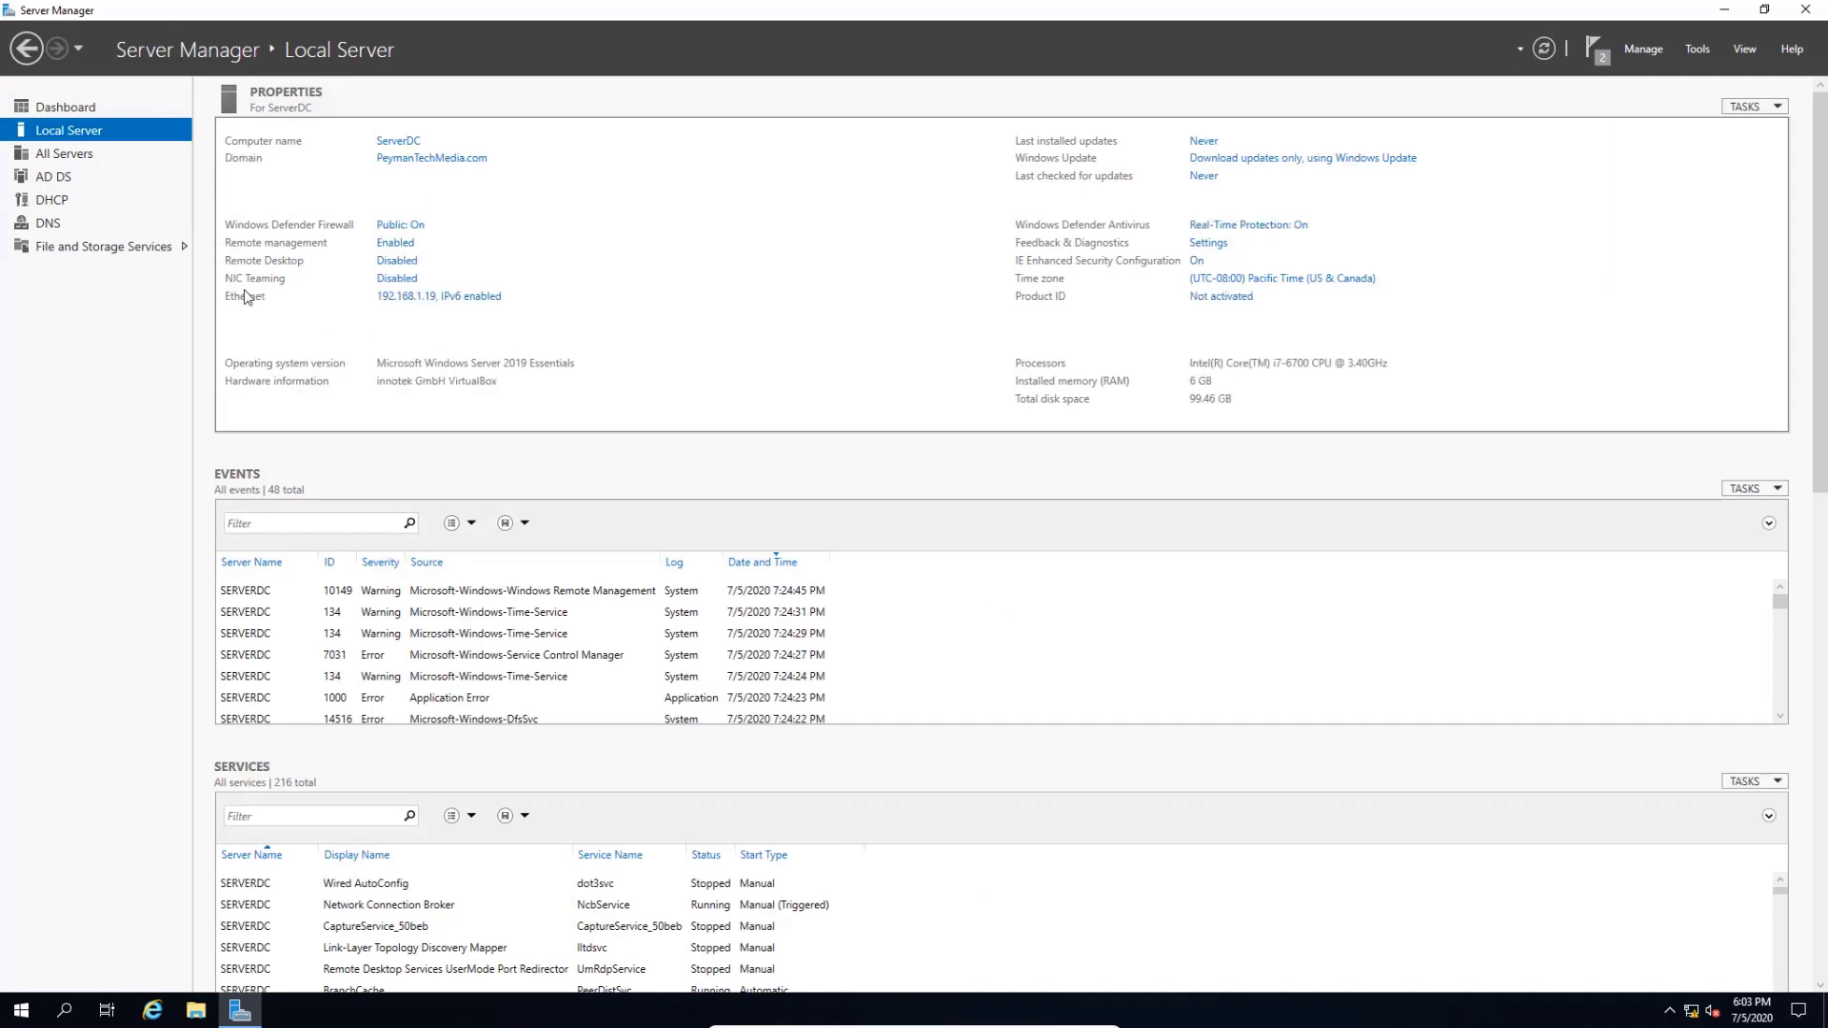
pyautogui.click(445, 298)
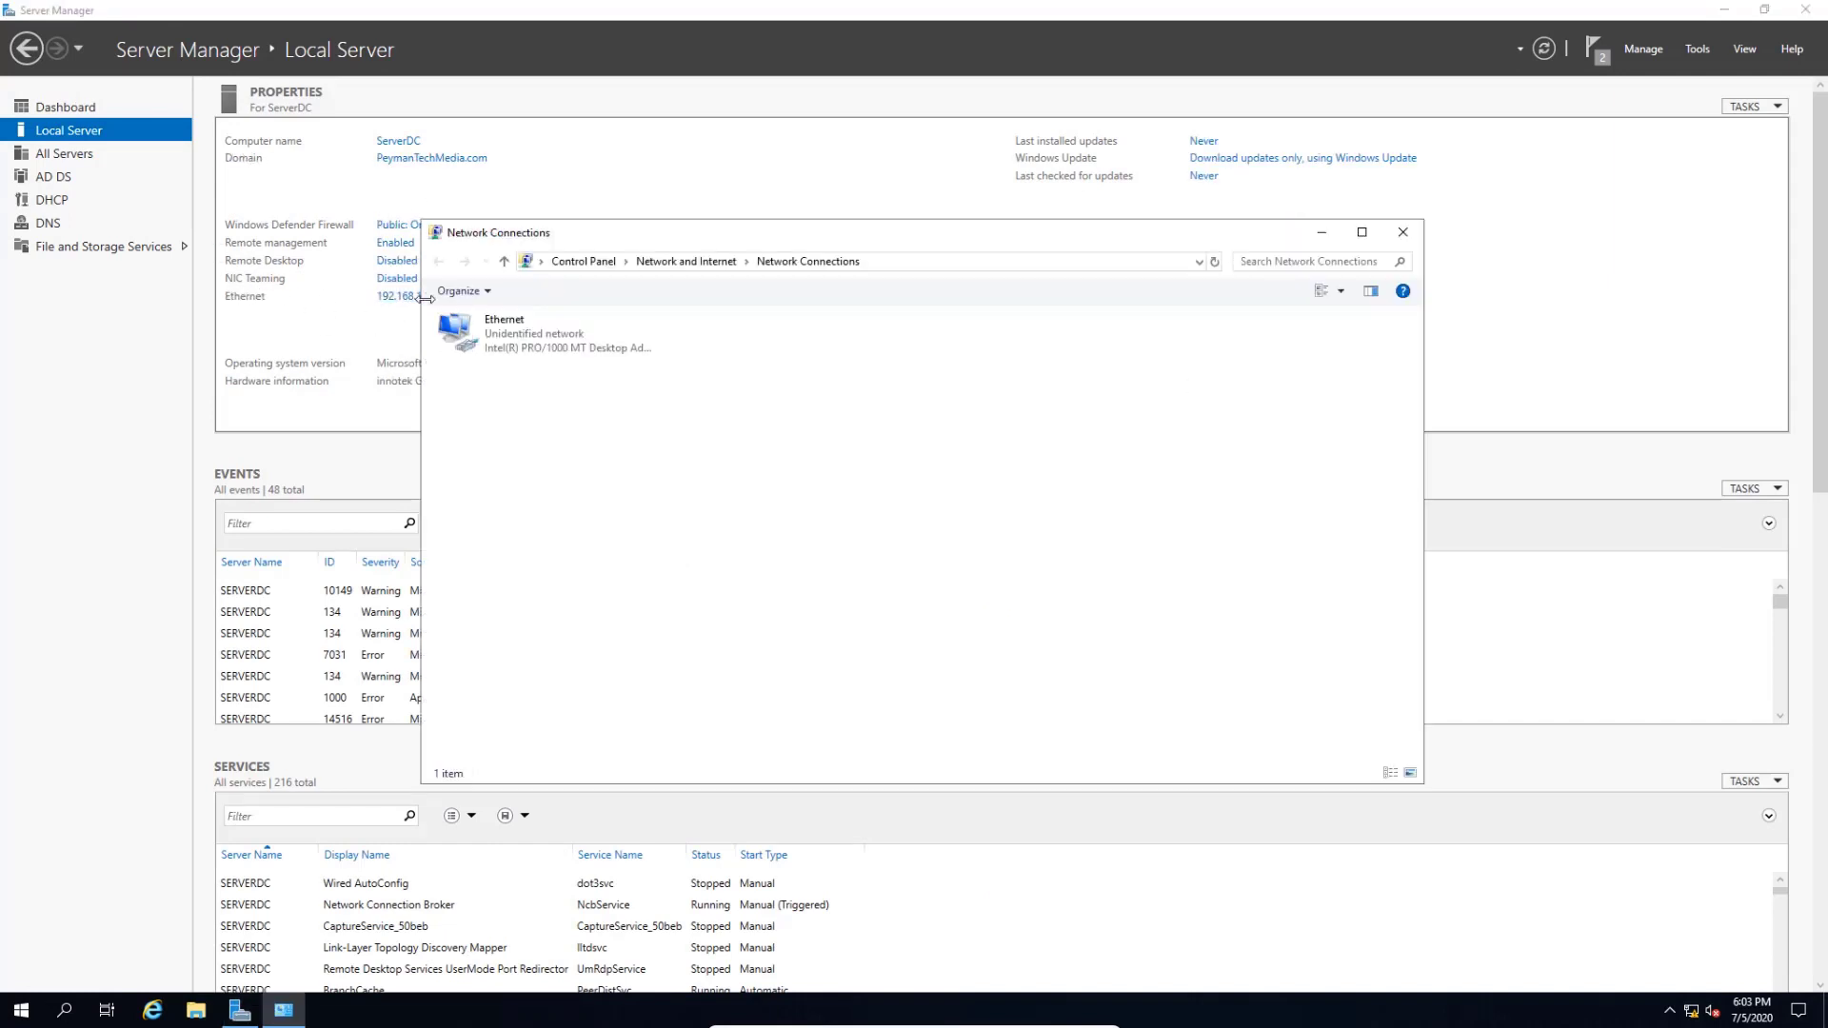
pyautogui.click(1403, 232)
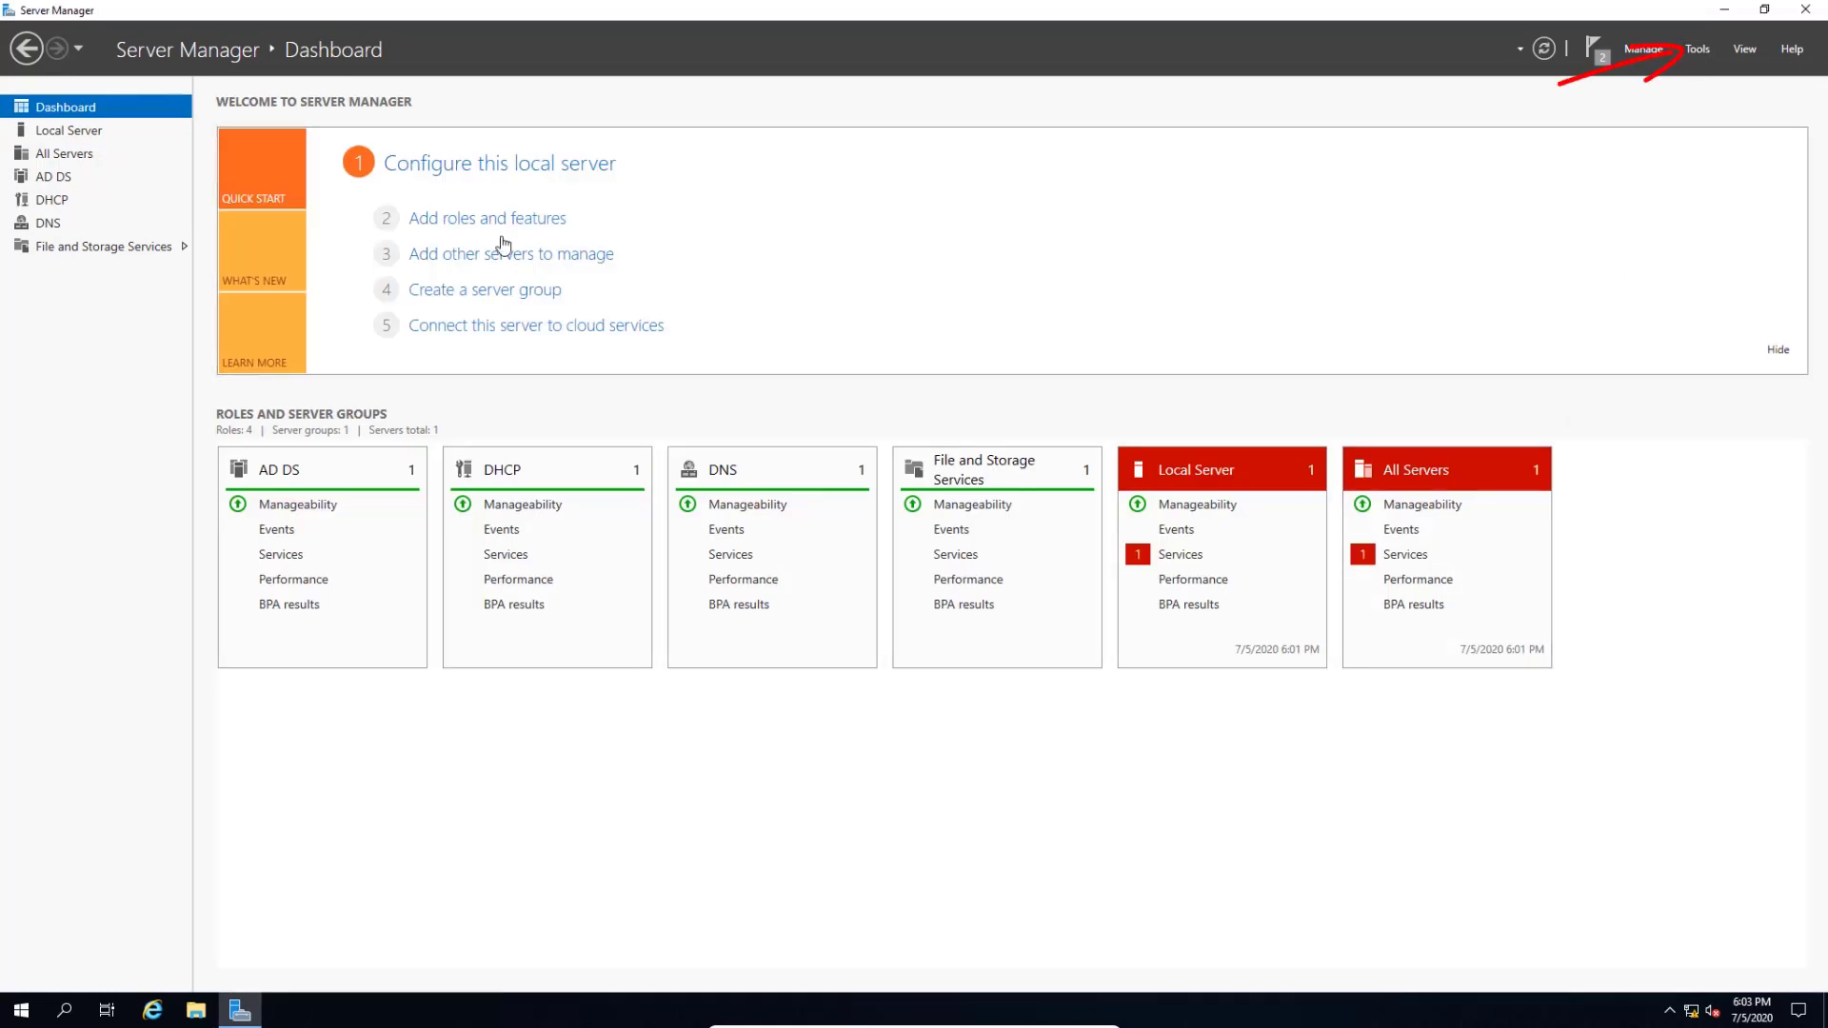
# - Launch the DHCP console from Tools, expand the server and IPv4, and choose New Scope
pyautogui.click(1699, 53)
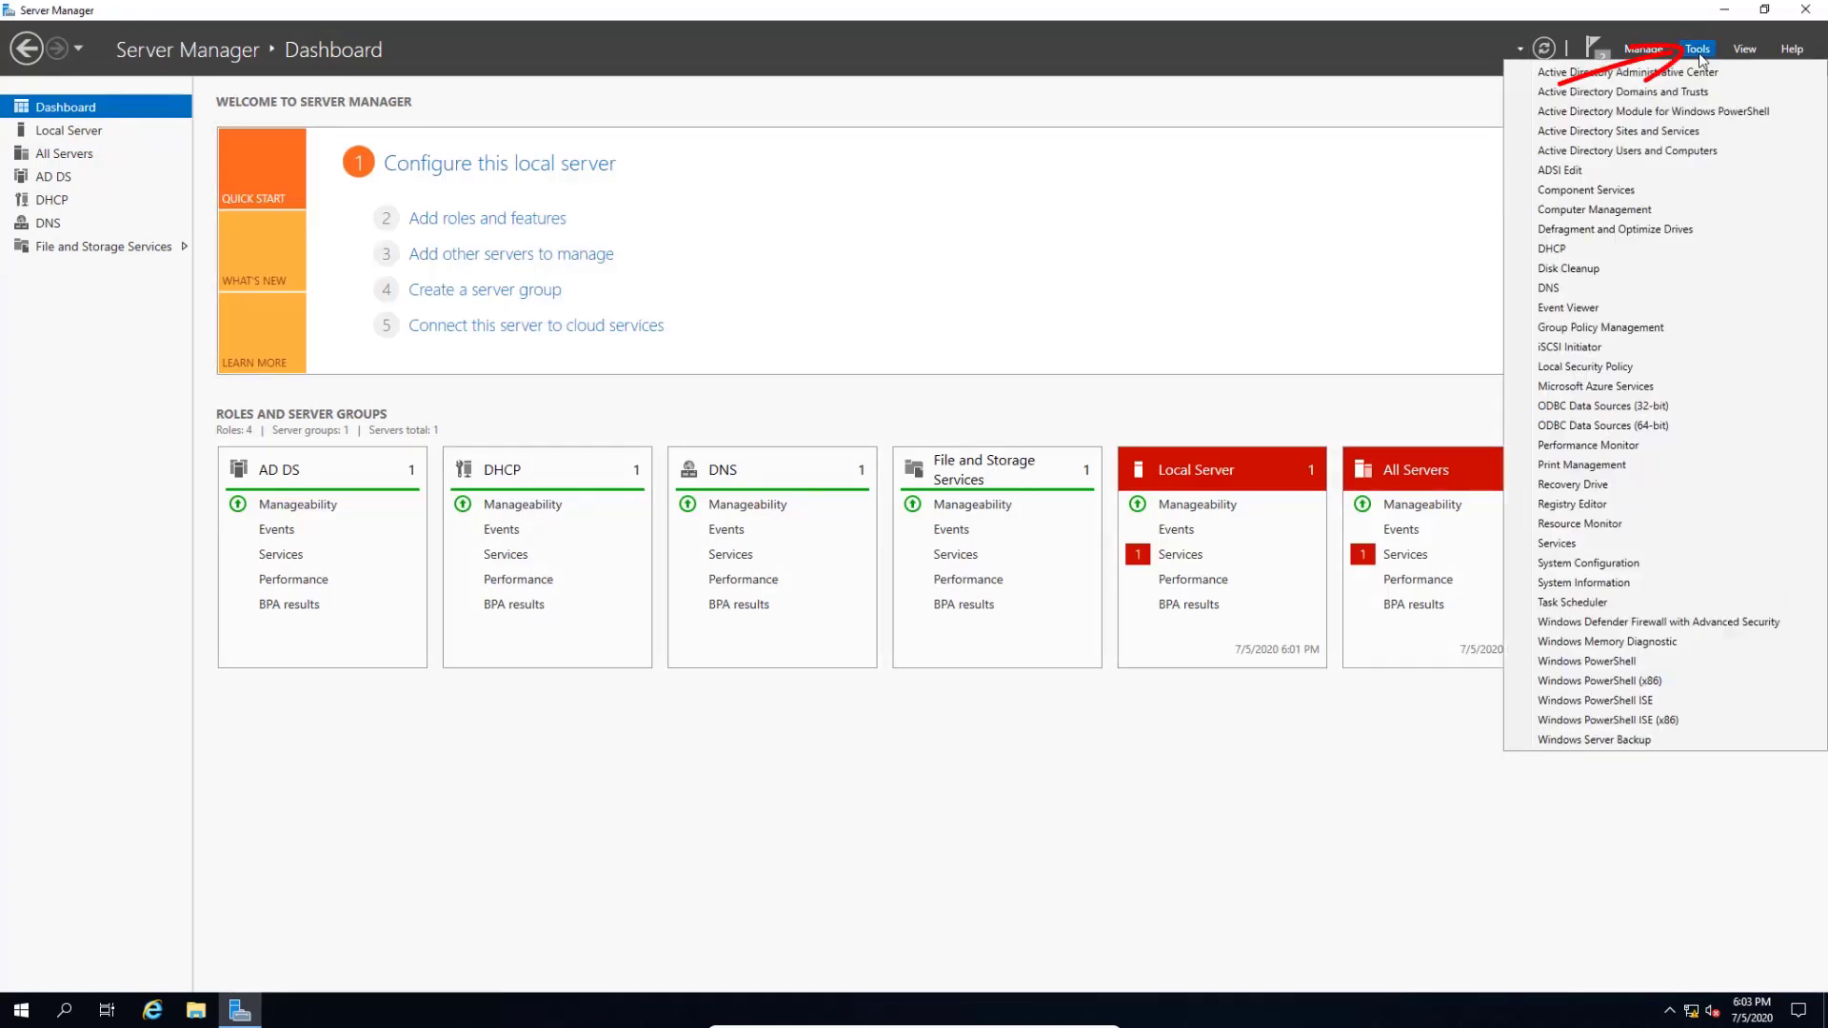
pyautogui.click(1578, 252)
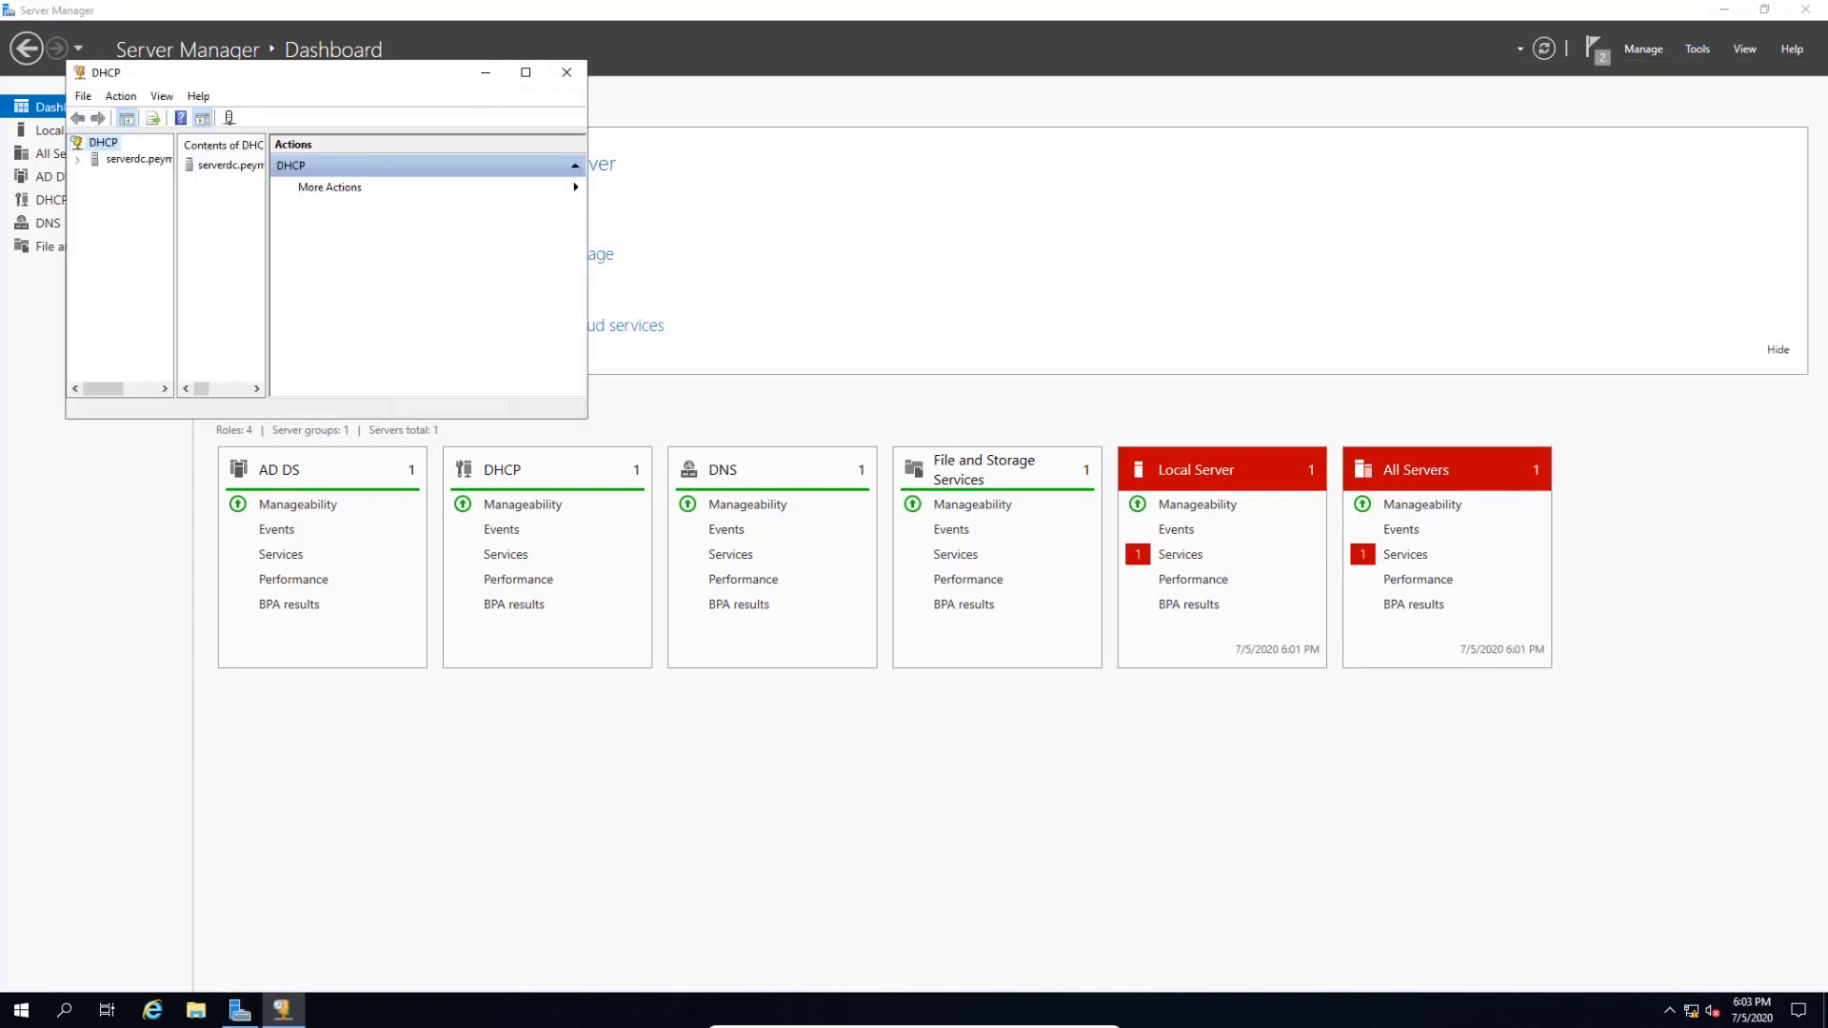
pyautogui.moveTo(380, 73); pyautogui.dragTo(988, 294)
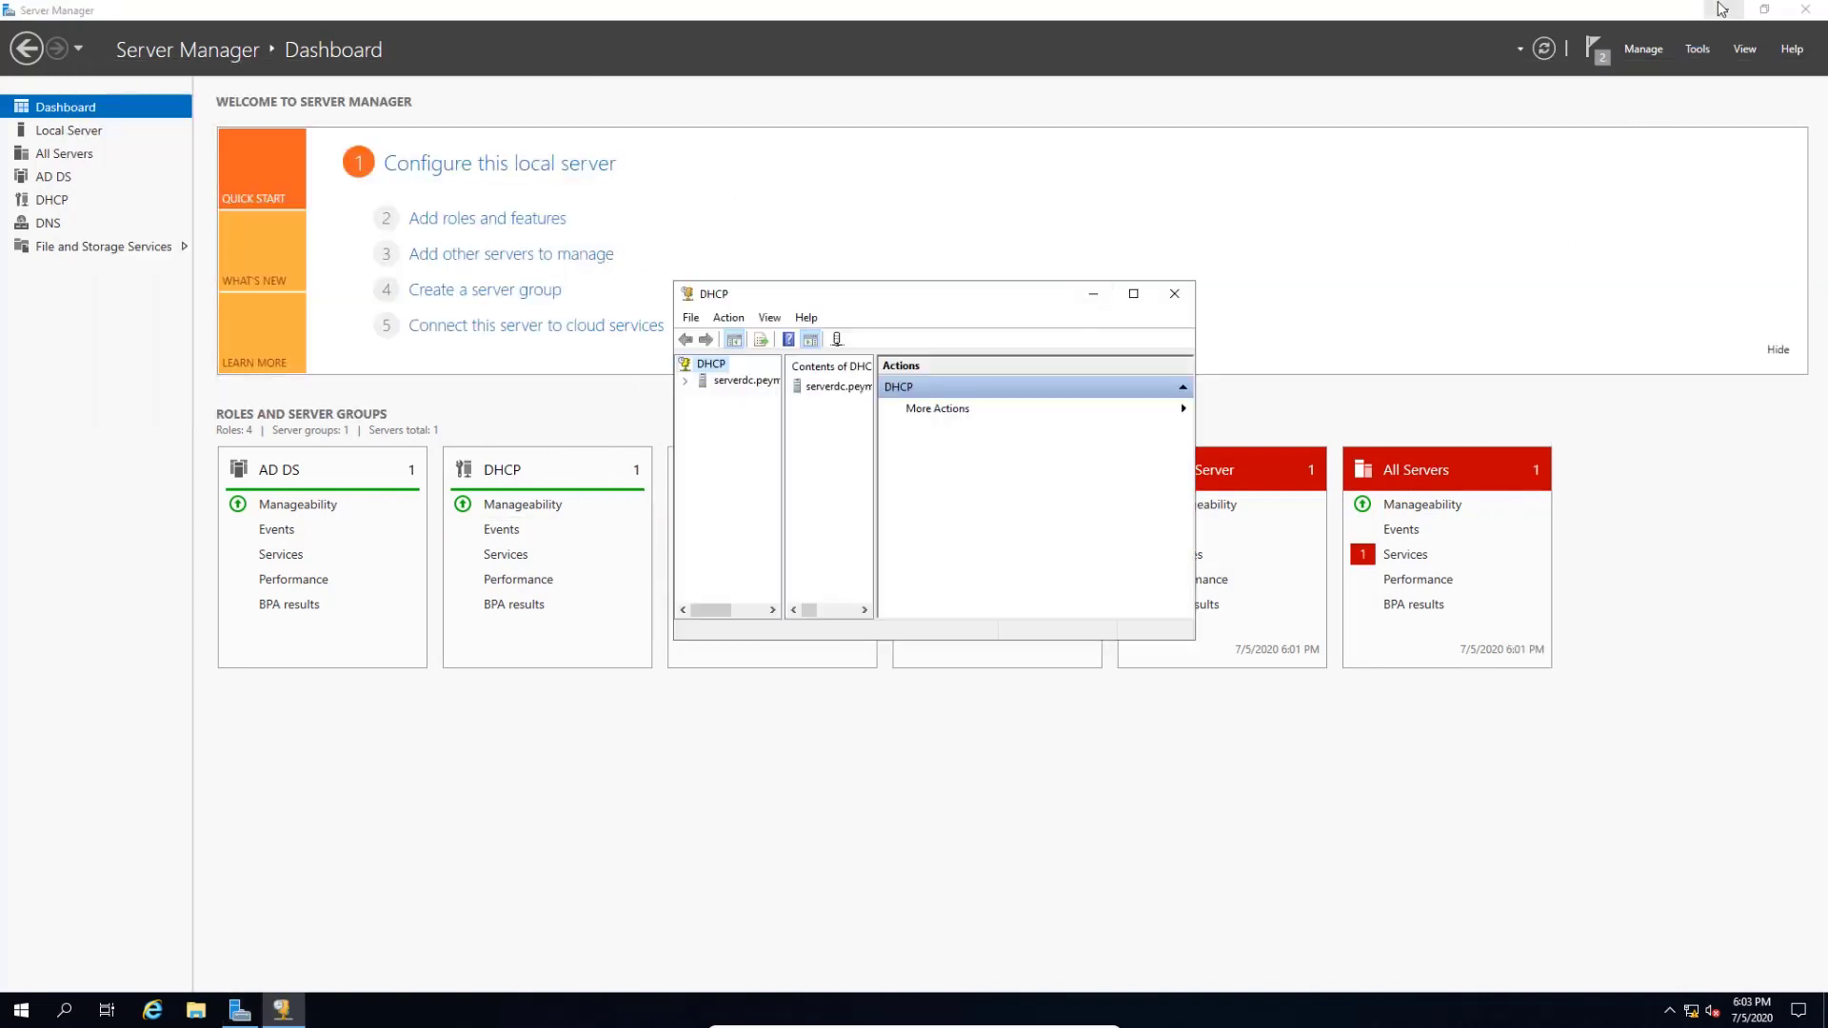
pyautogui.click(1722, 9)
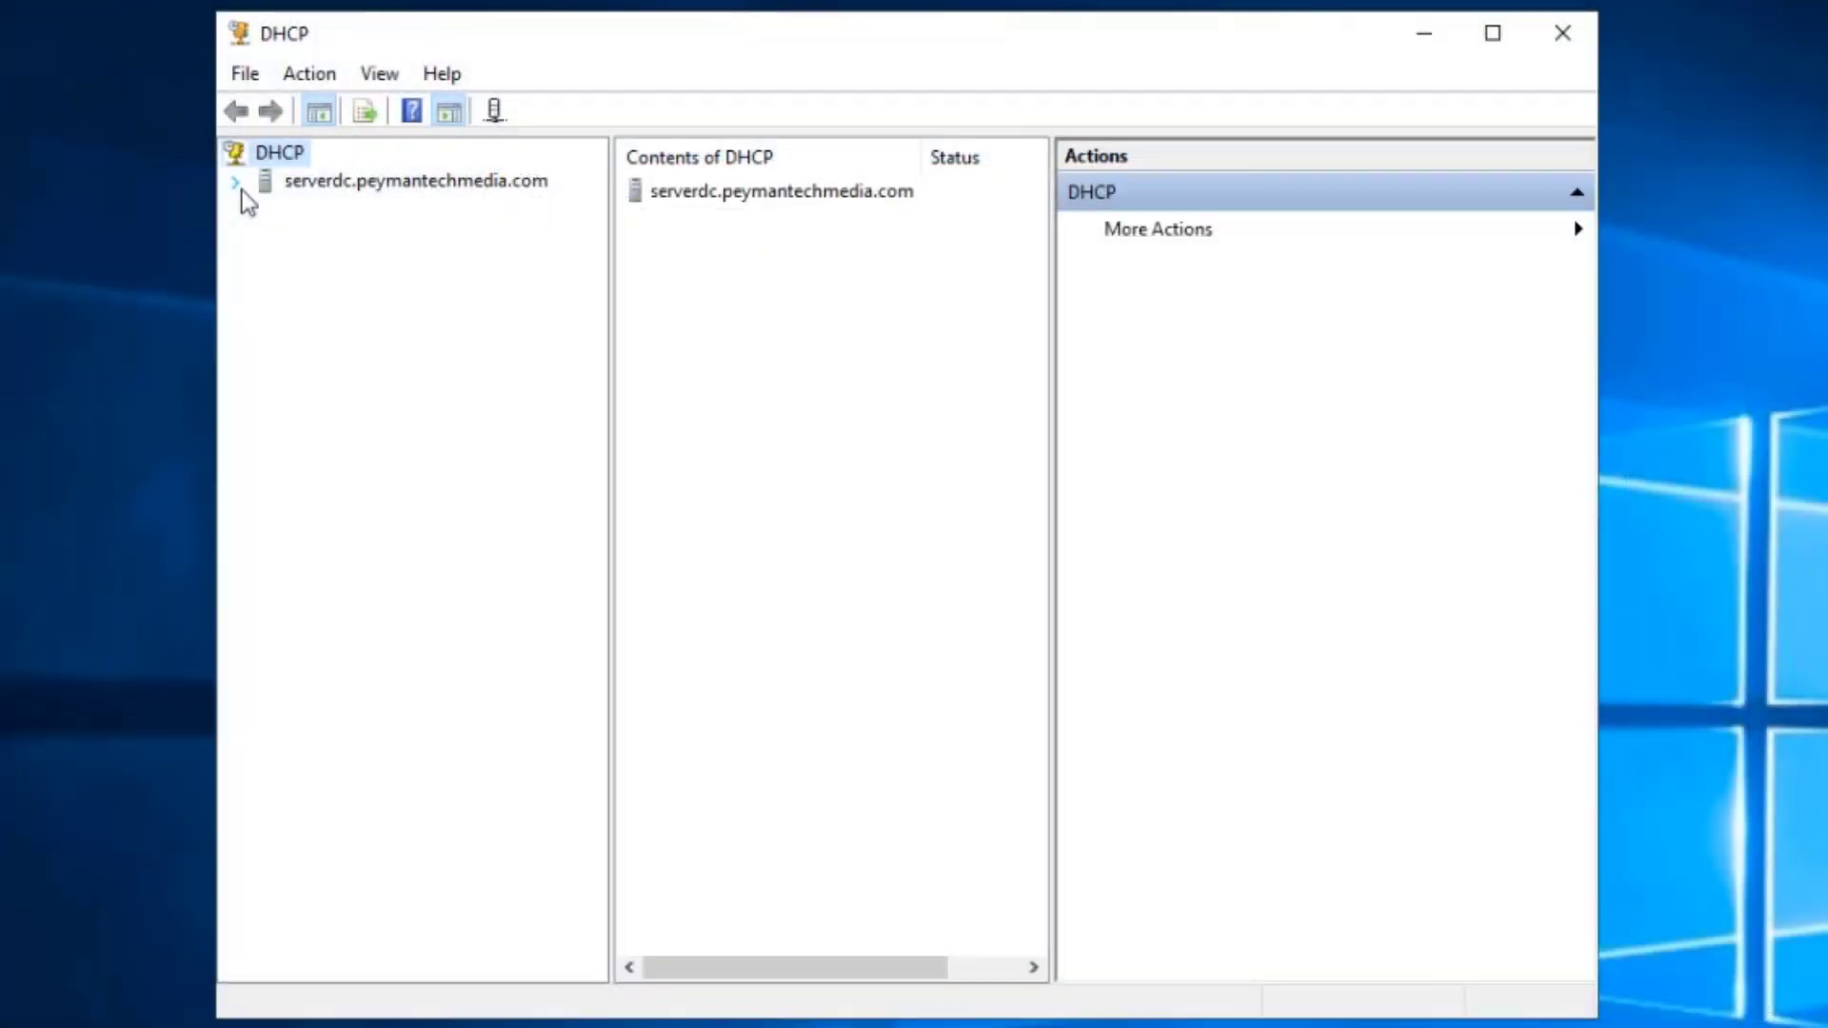
pyautogui.click(235, 182)
pyautogui.doubleClick(300, 211)
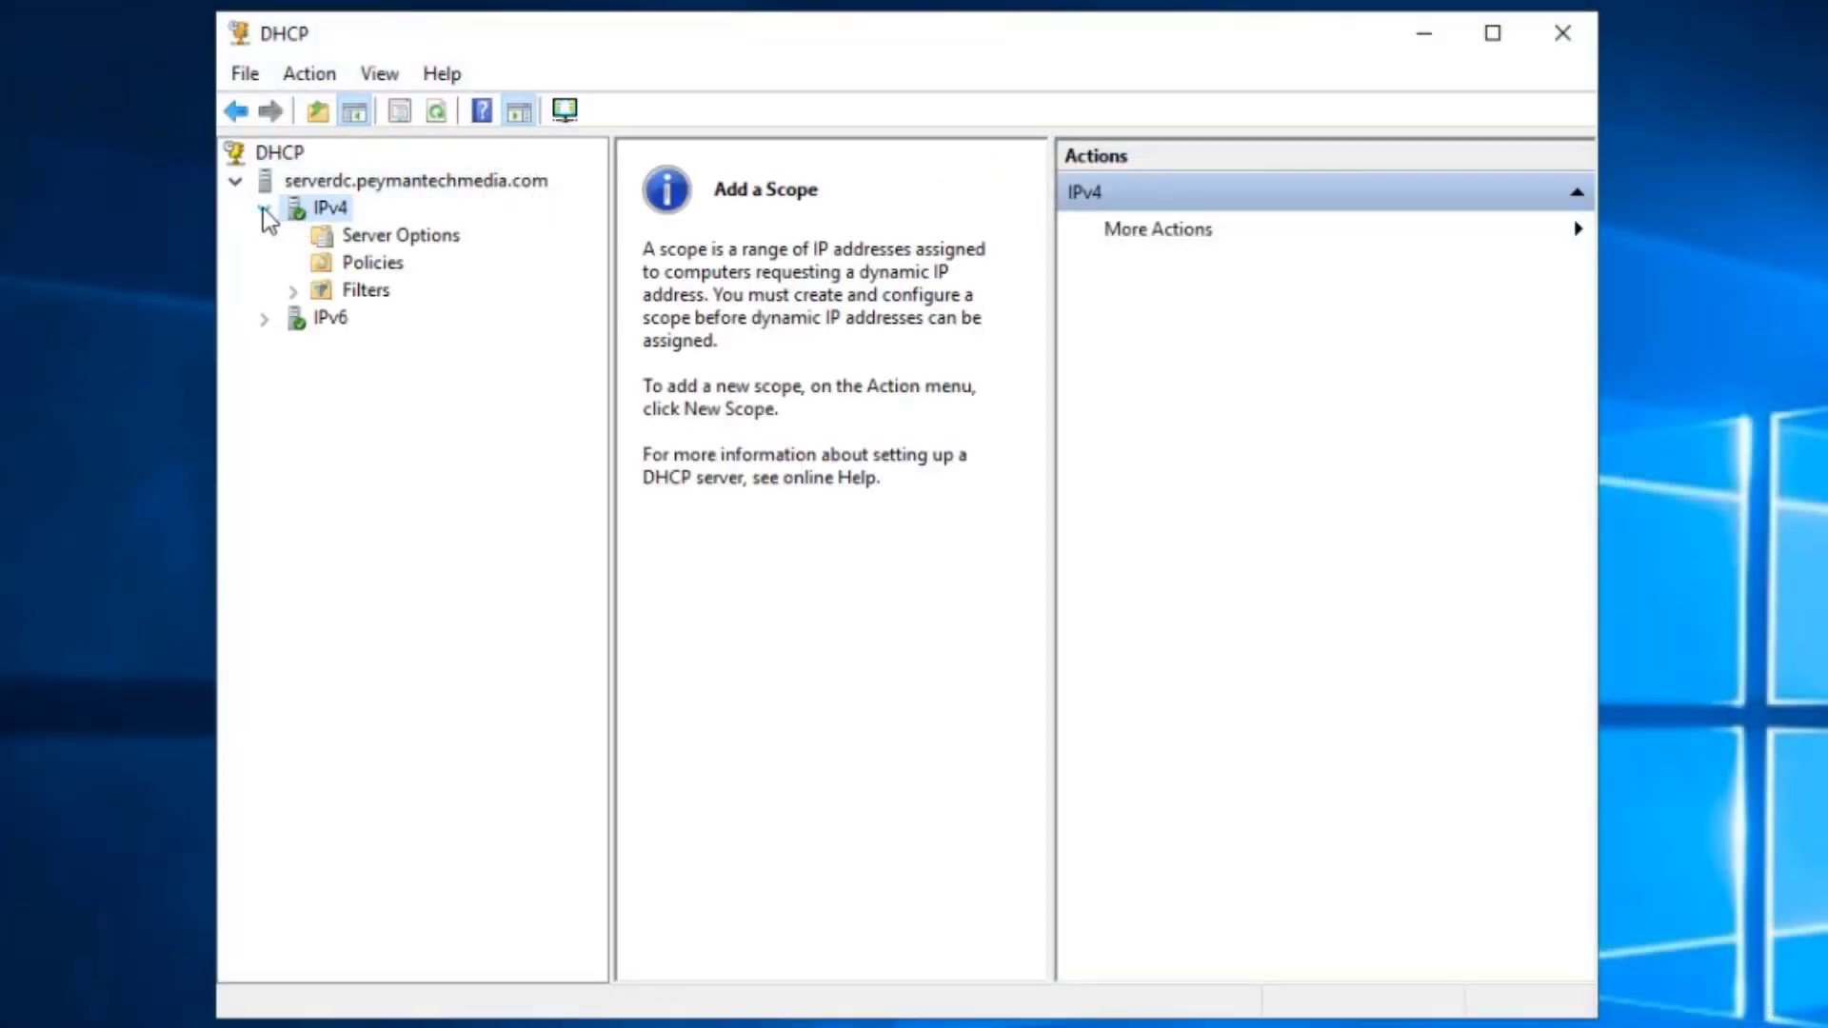
pyautogui.rightClick(314, 213)
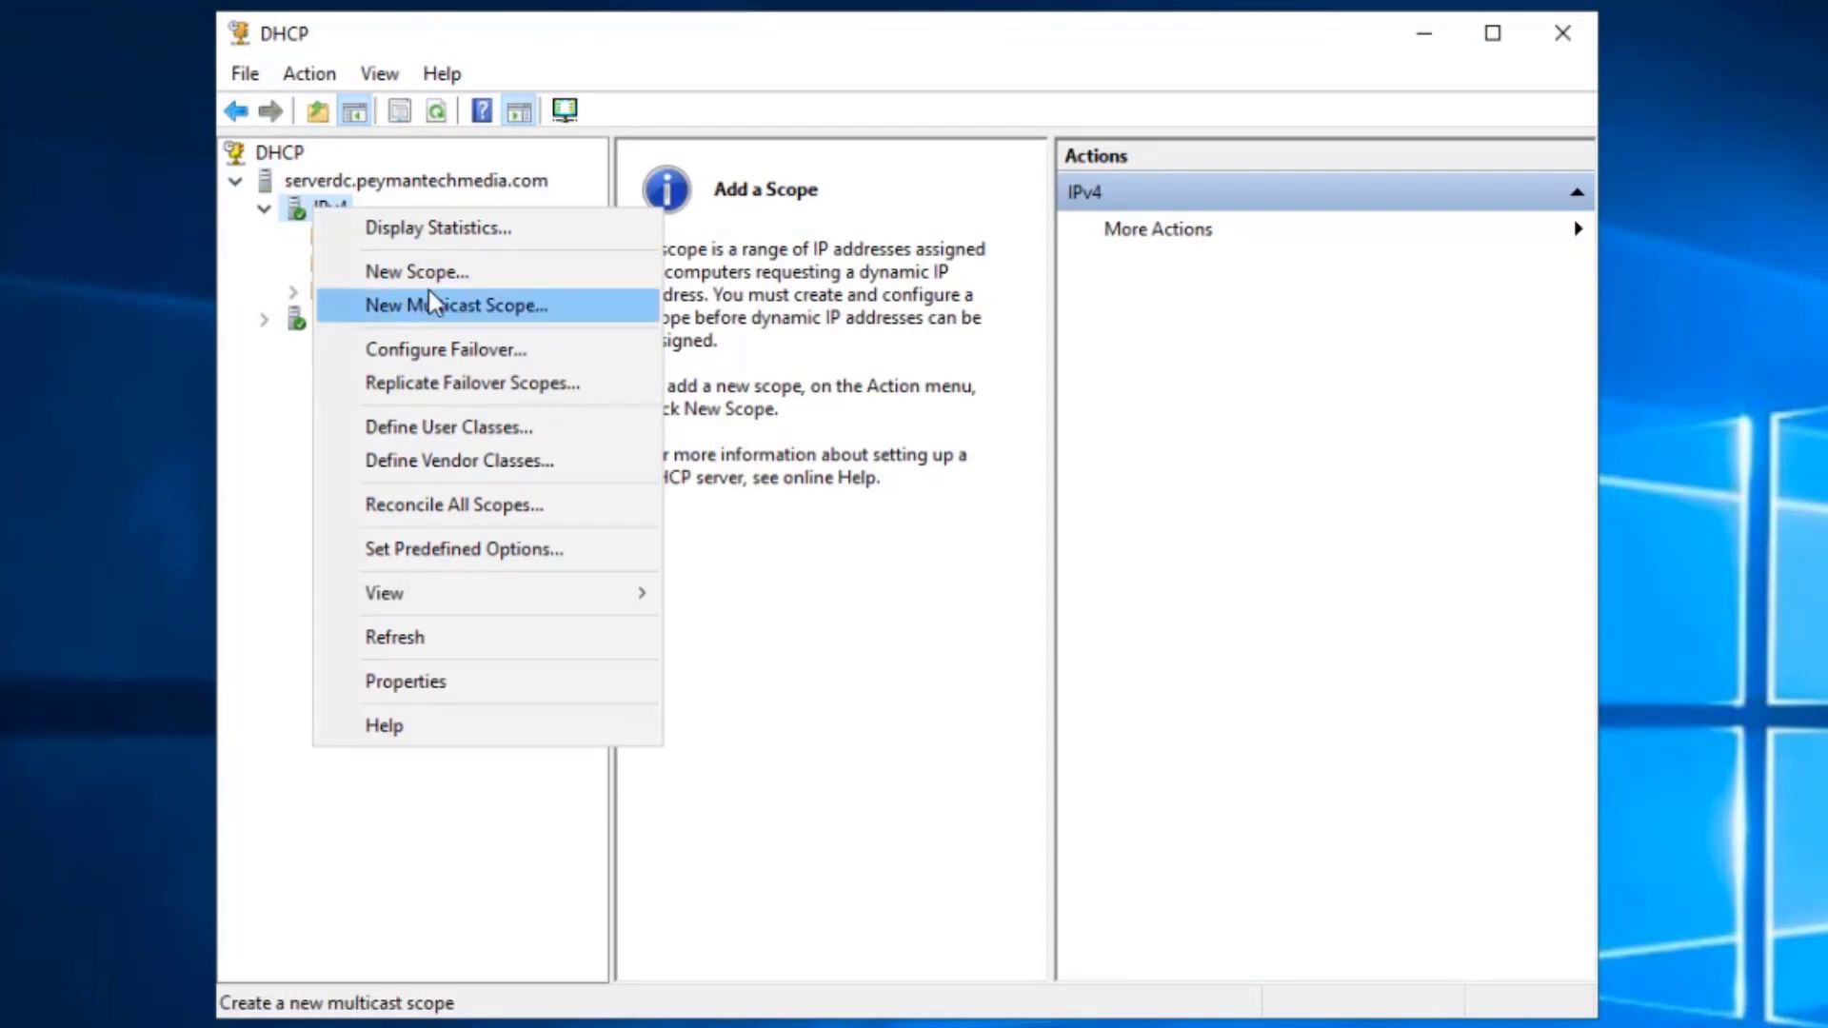
pyautogui.click(469, 277)
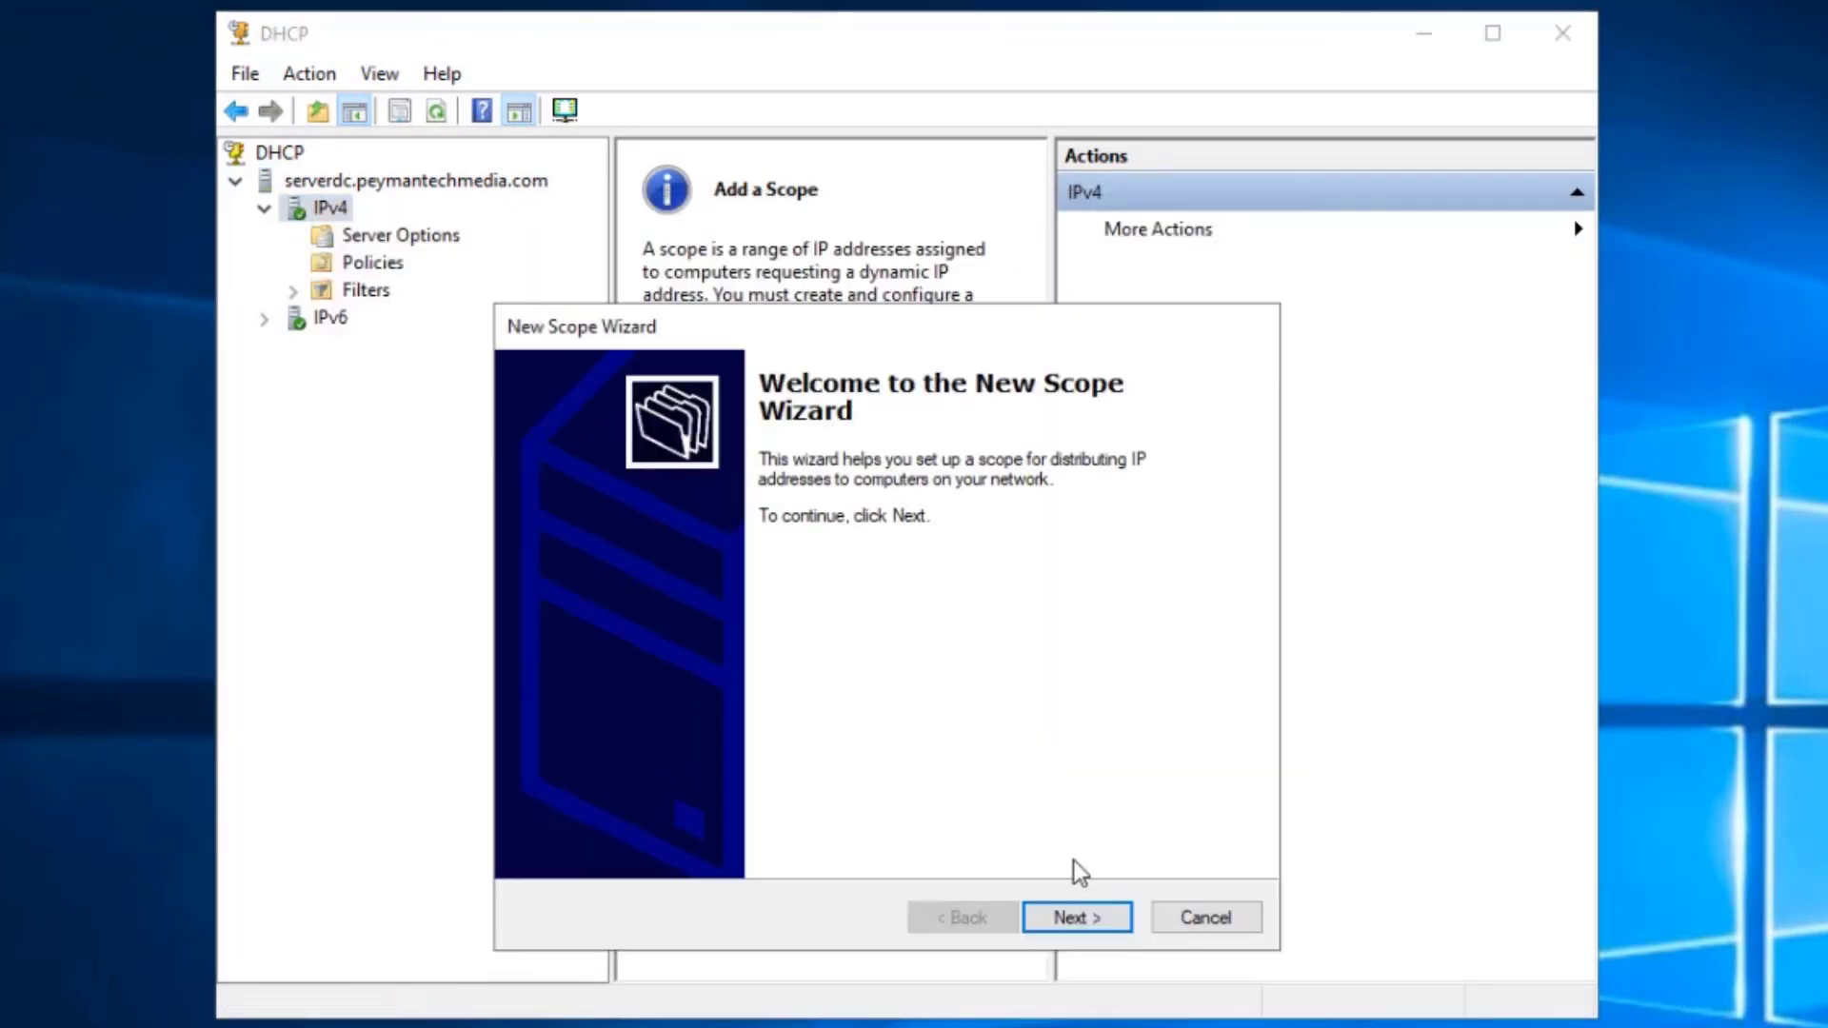
# - Name the scope HR and set its range from 192.168.1.50 to 192.168.1.59
pyautogui.click(1100, 920)
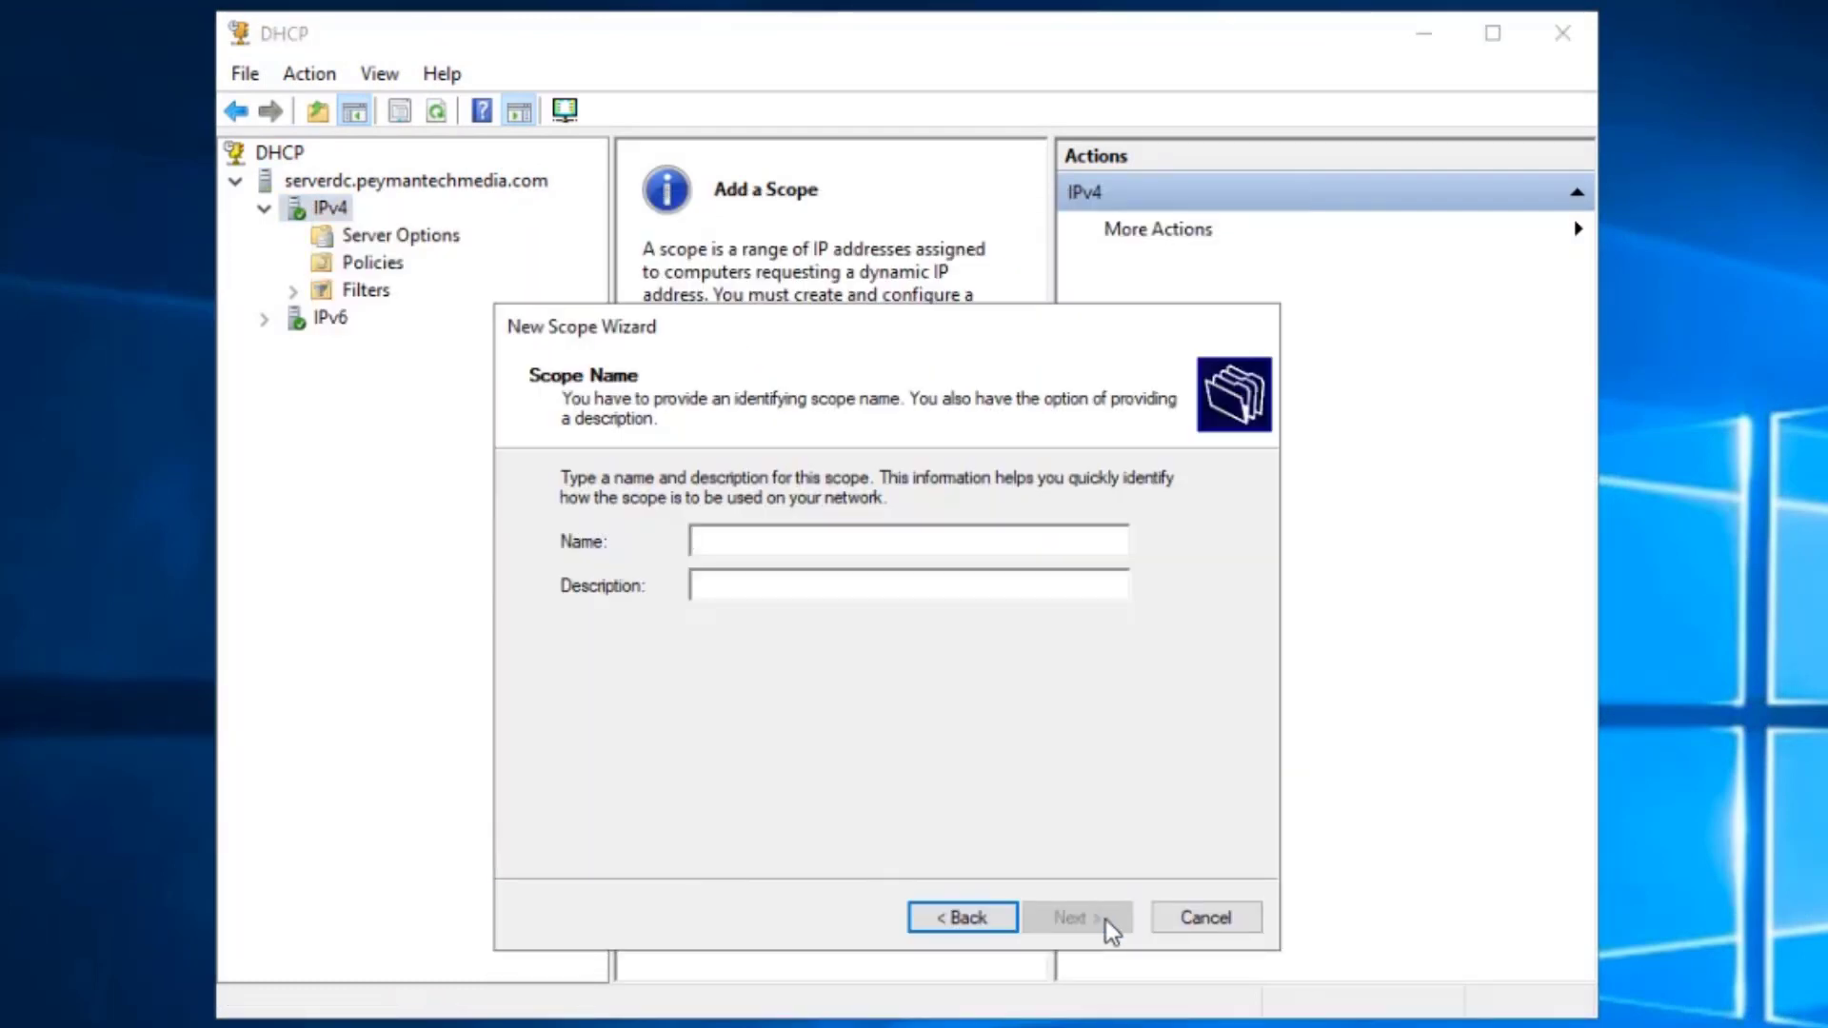
pyautogui.write('HR')
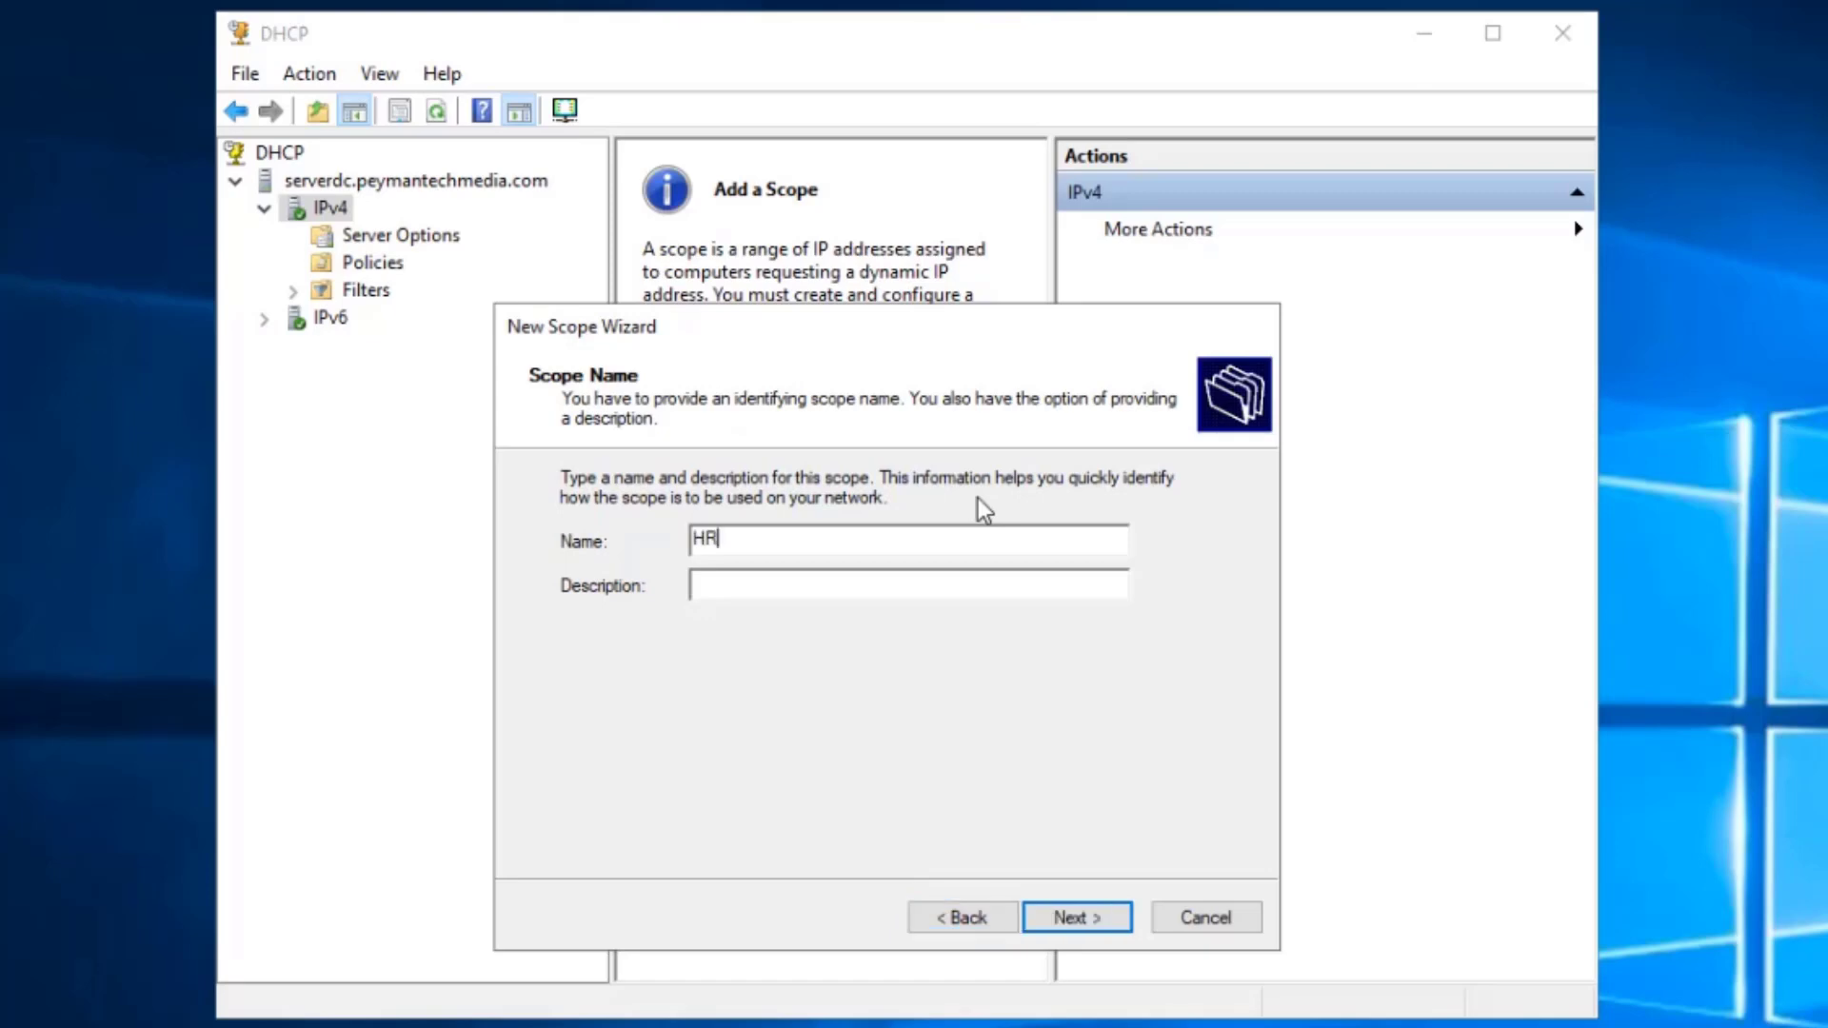
pyautogui.click(1072, 920)
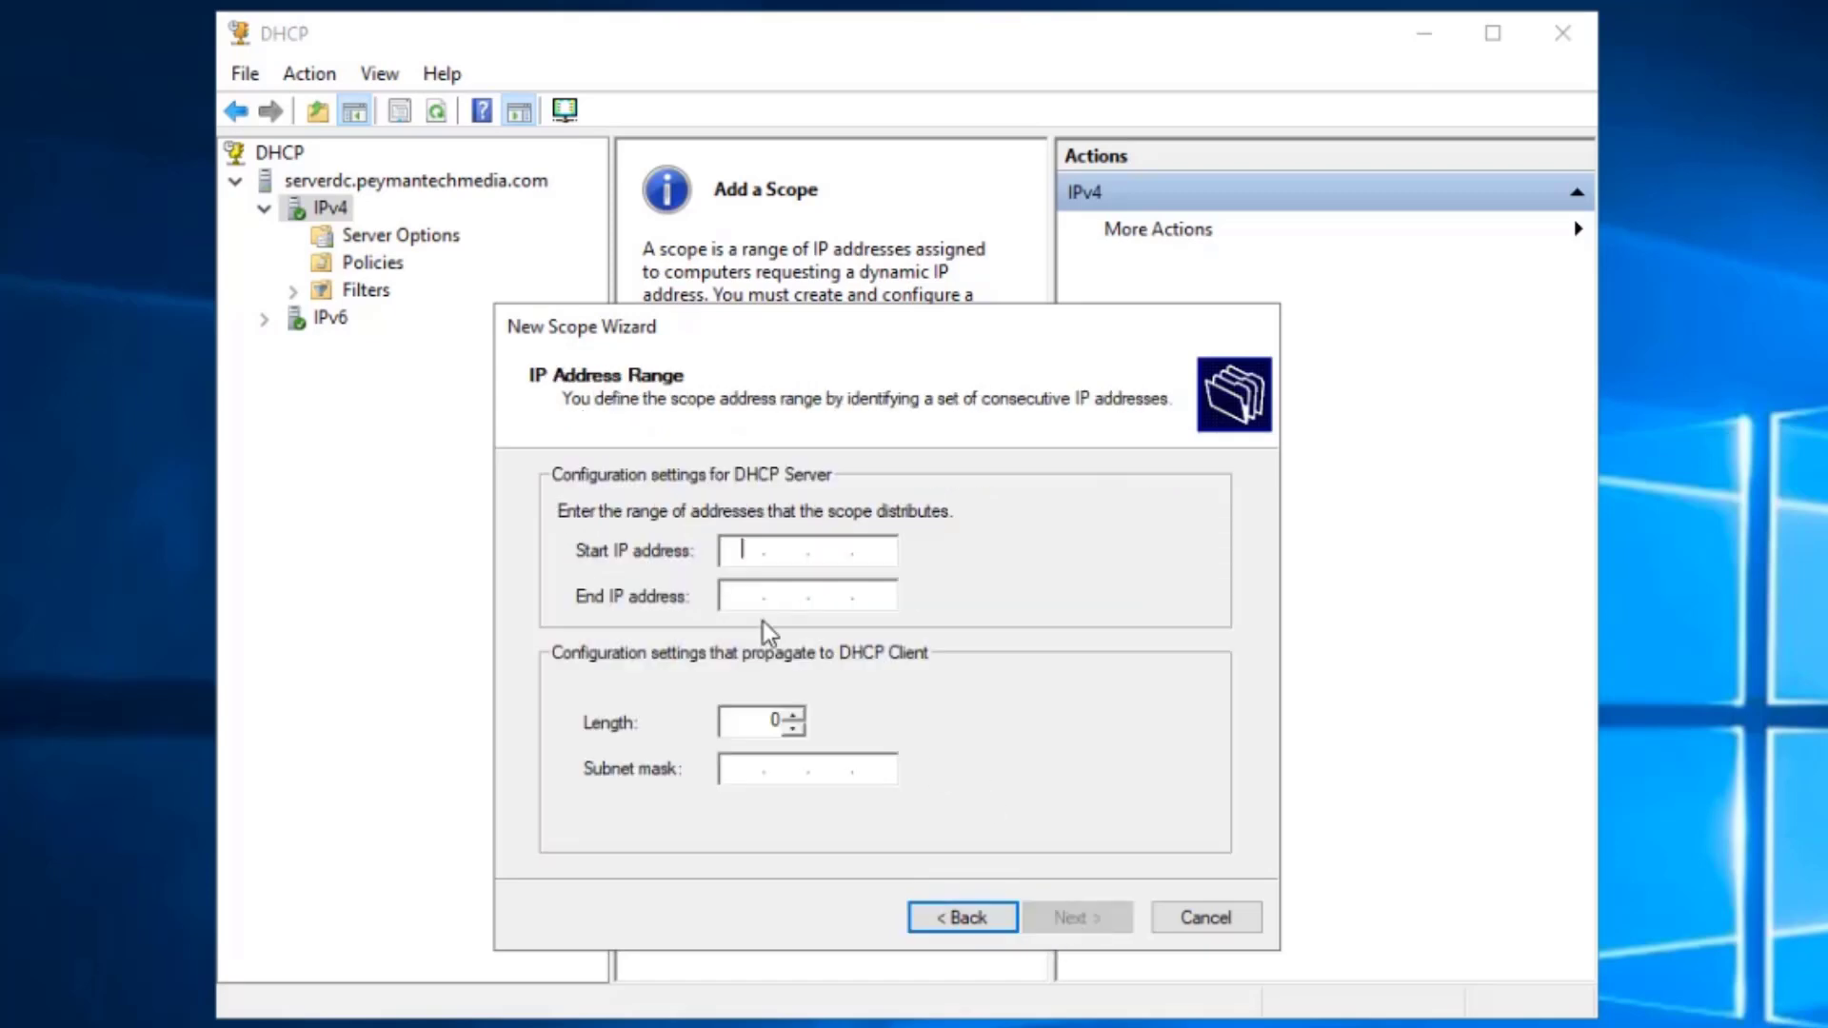
pyautogui.write('192 . 168 . 1 .')
pyautogui.write('50')
pyautogui.press('Tab')
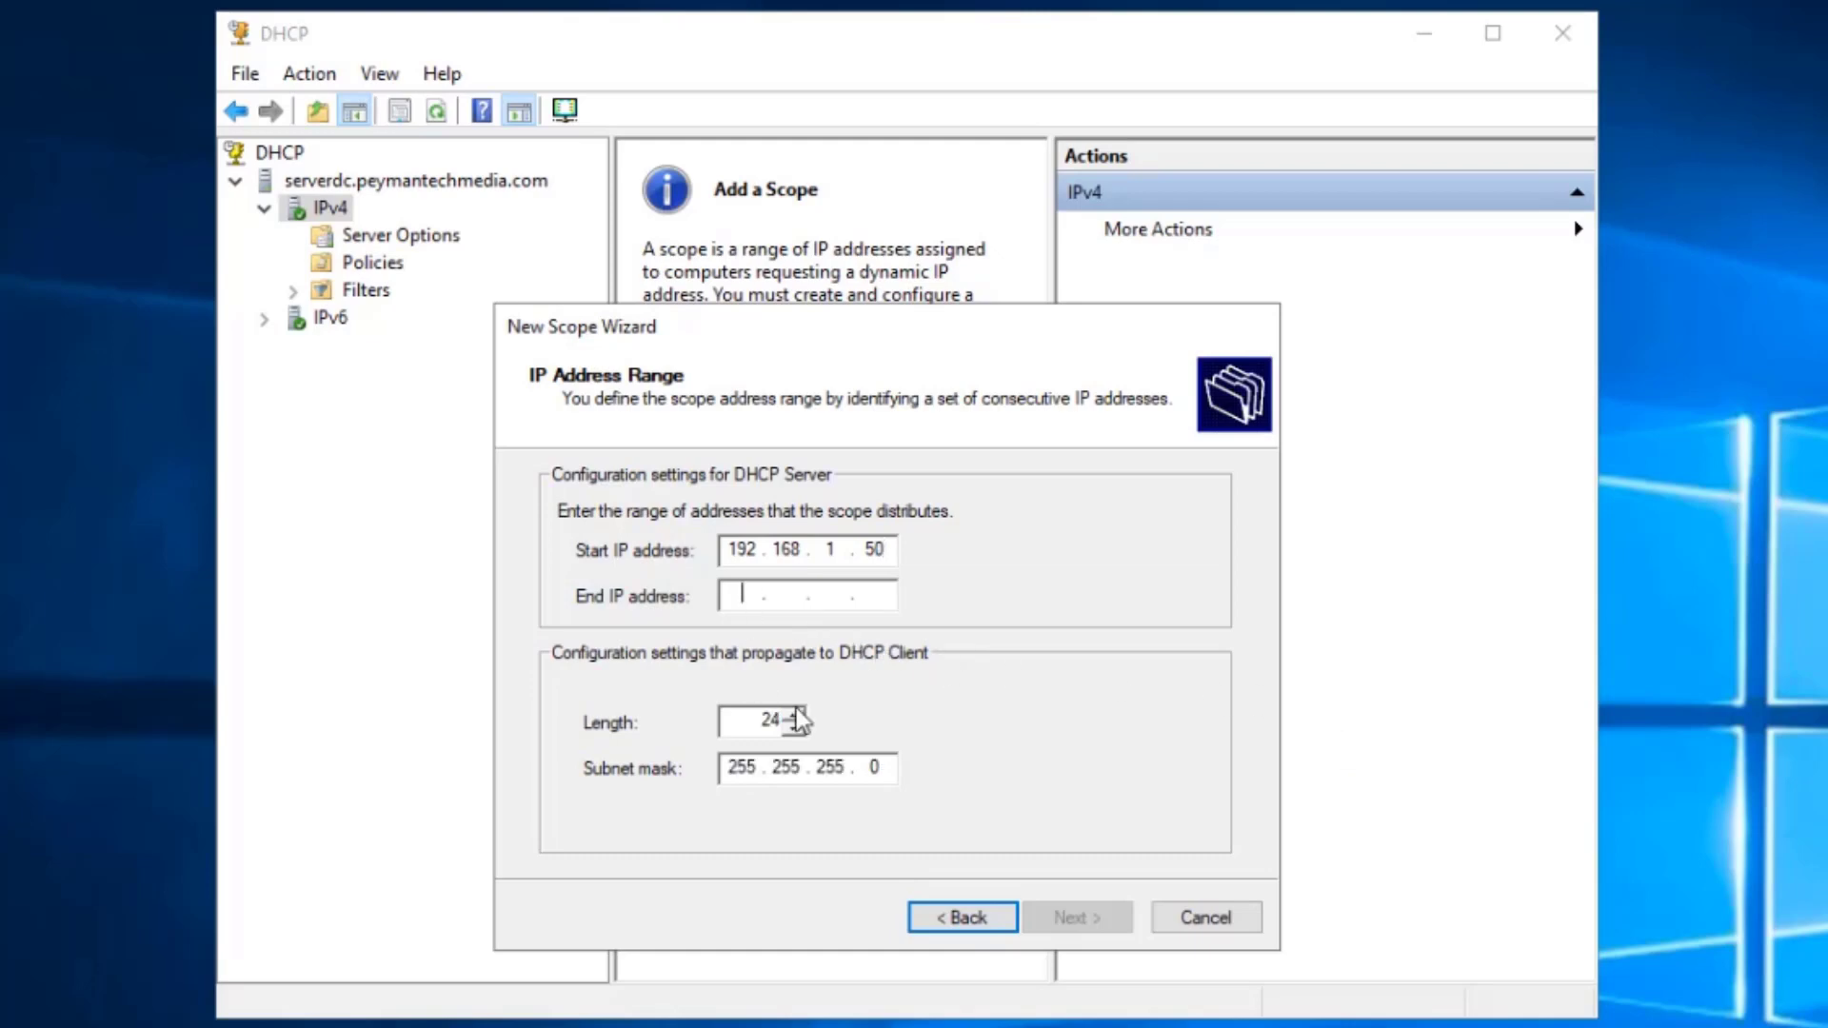
pyautogui.write('192.168.')
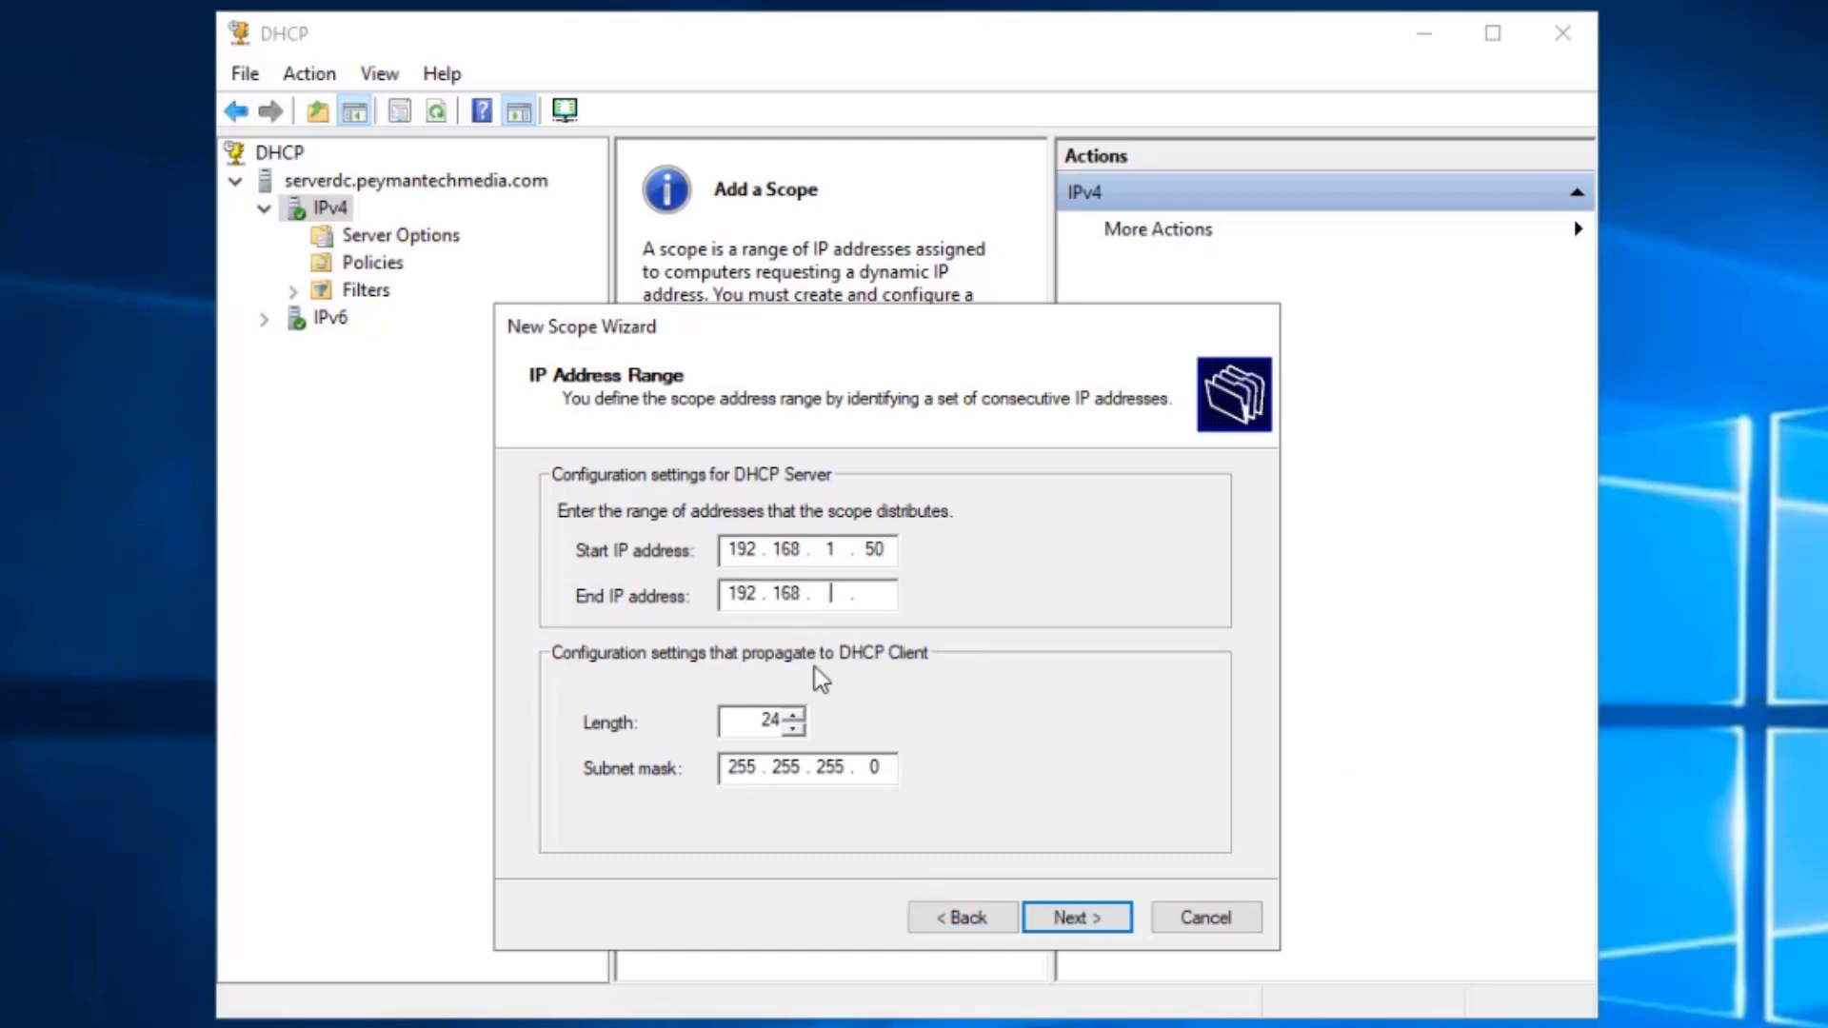
pyautogui.write('1.59')
pyautogui.doubleClick(743, 549)
pyautogui.click(1102, 922)
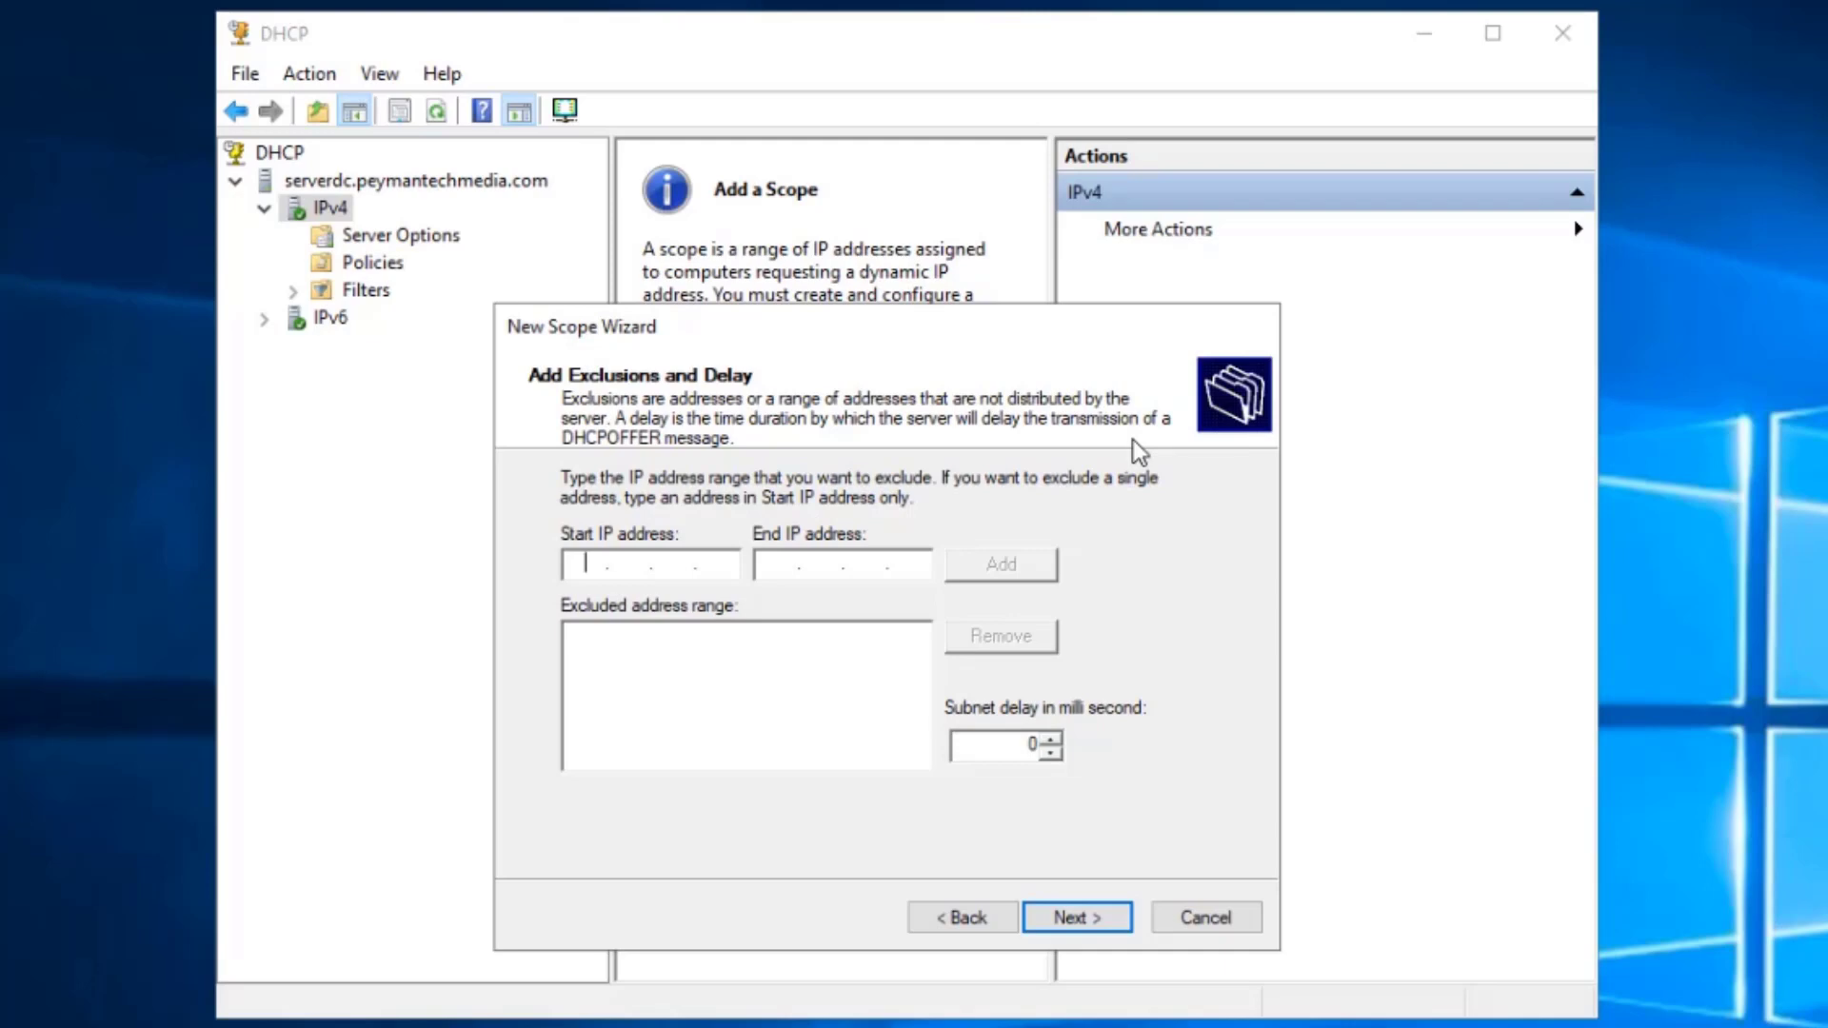
# - Exclude address 192.168.1.50 from the scope and continue to Lease Duration
pyautogui.write('192 . 168 . 1 . 50')
pyautogui.click(785, 567)
pyautogui.write('192.168.')
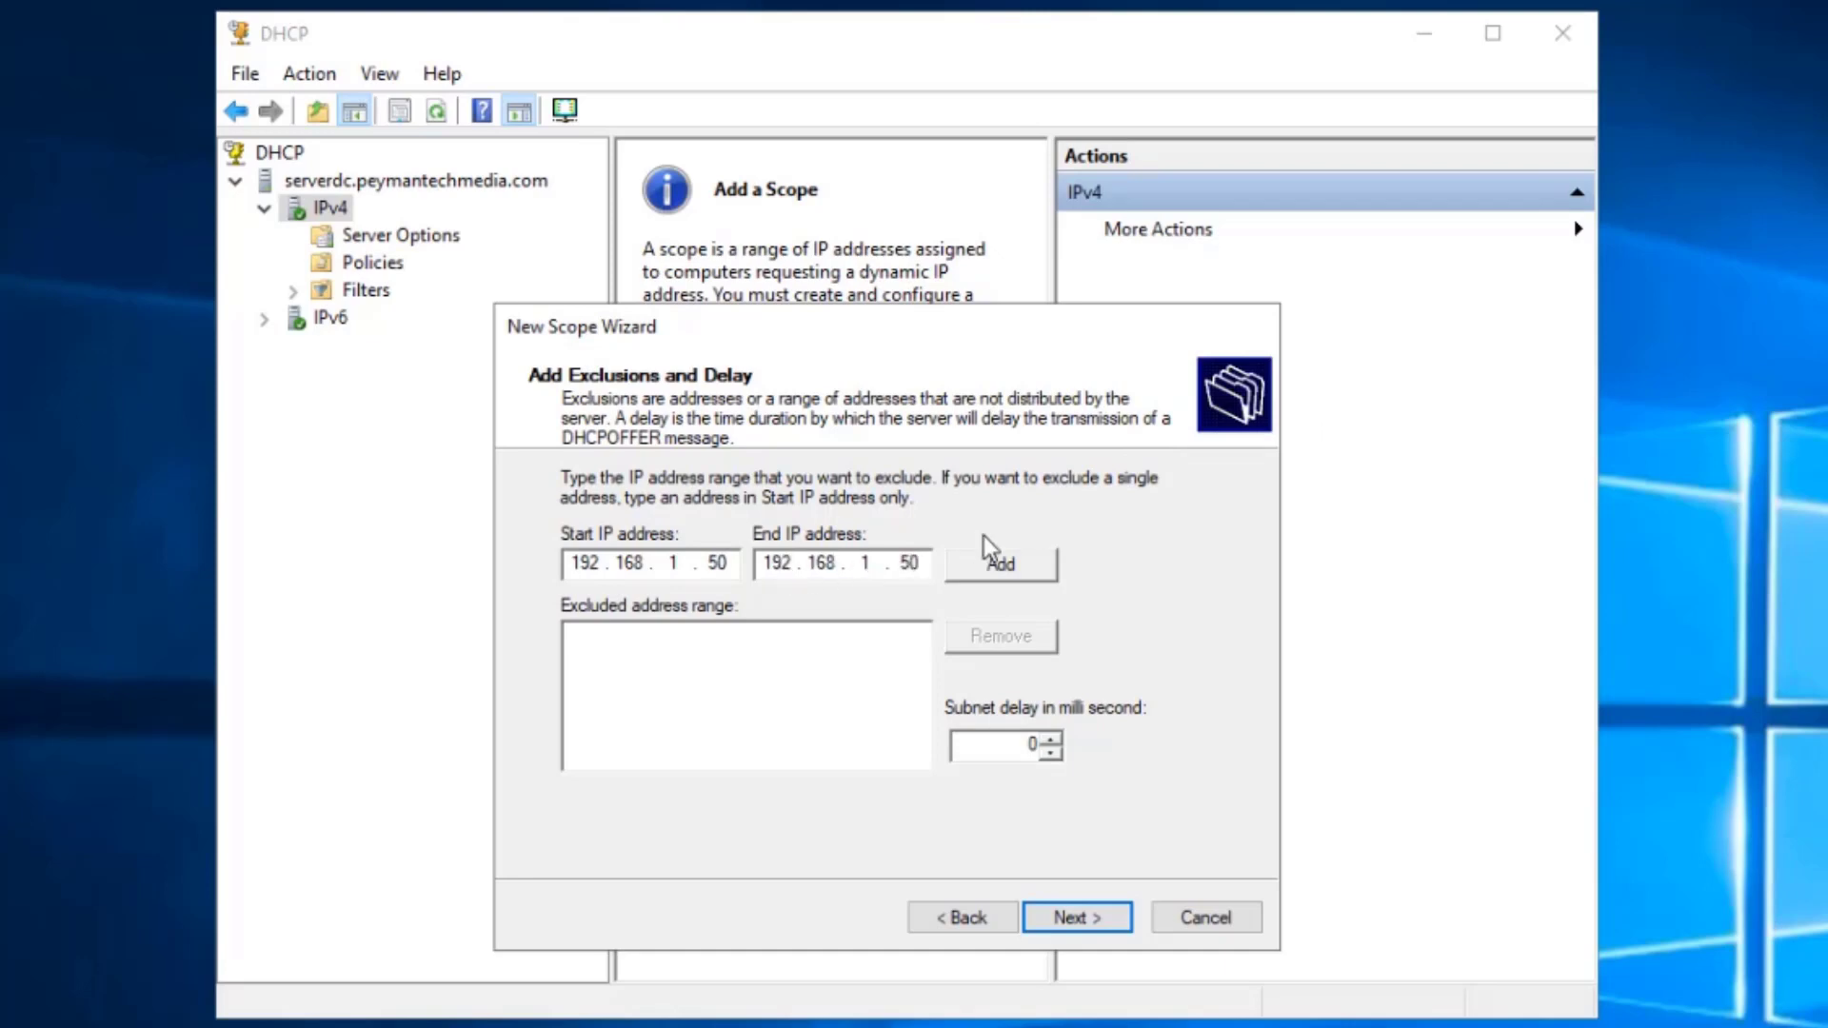
pyautogui.click(981, 569)
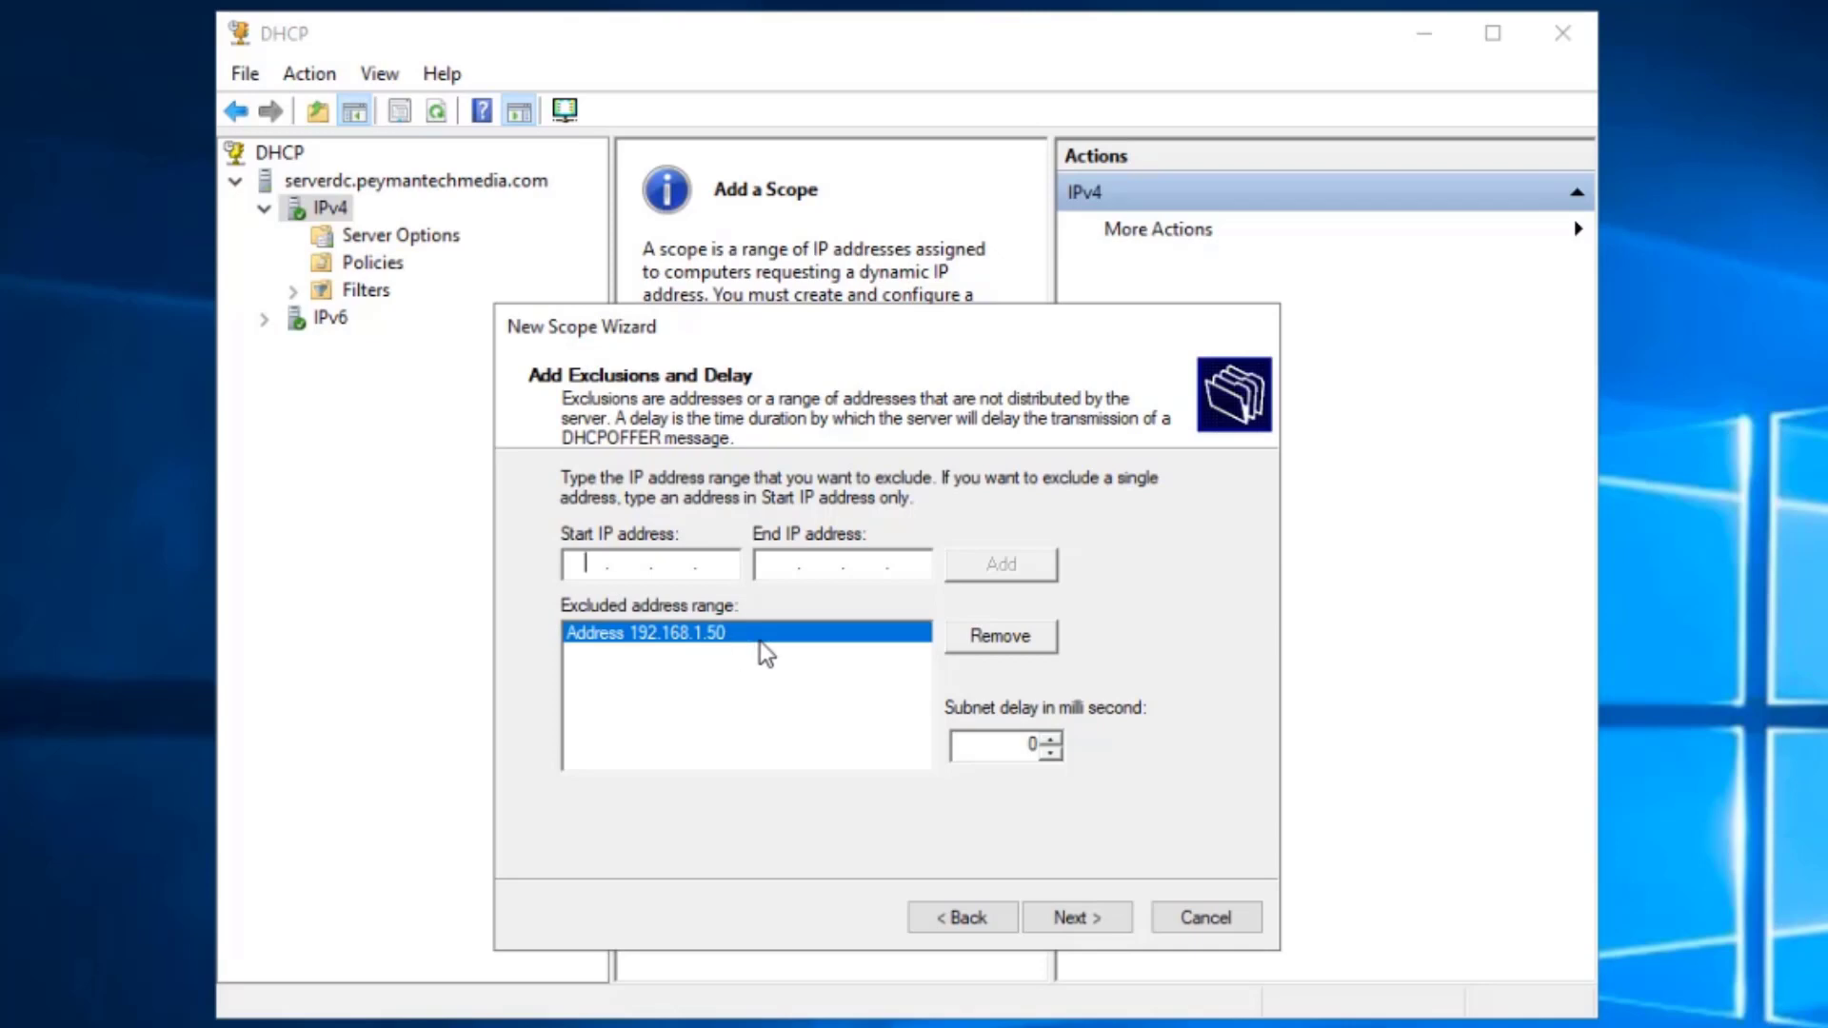
pyautogui.click(1095, 919)
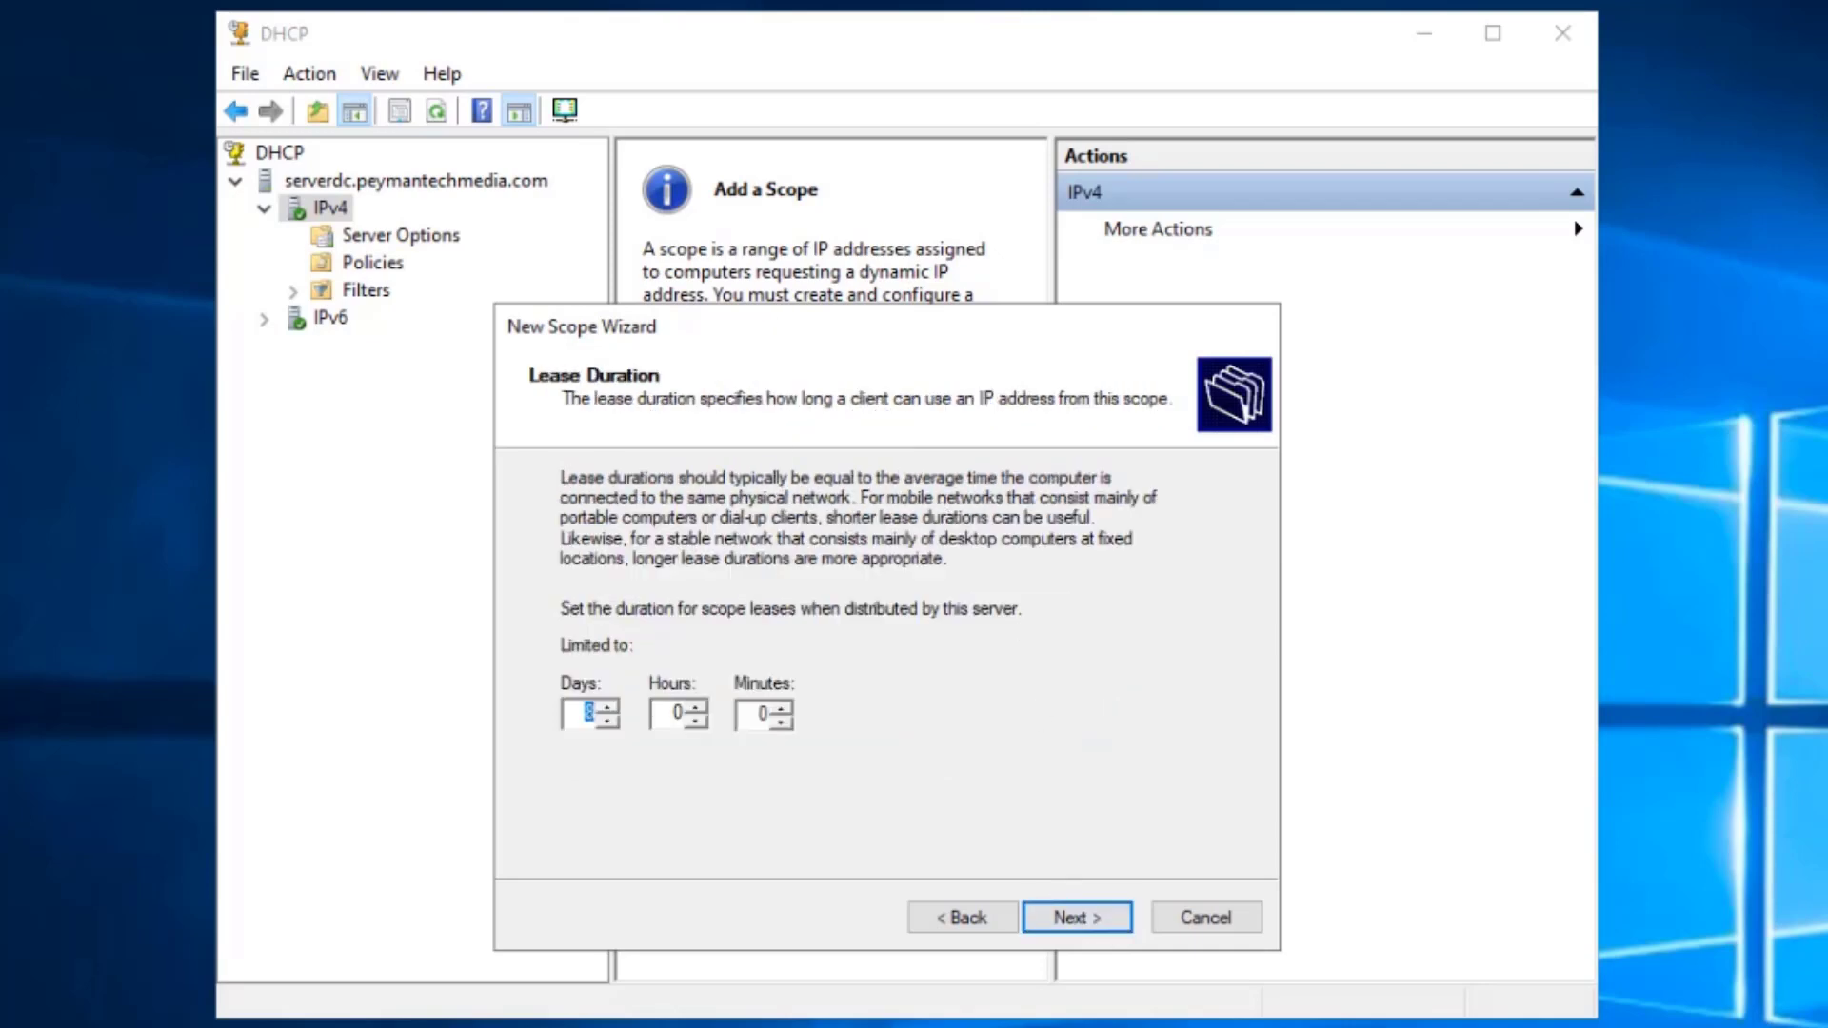
# - Set the HR scope lease to 8 days, 0 hours, 0 minutes and continue
pyautogui.moveTo(777, 316); pyautogui.dragTo(752, 219)
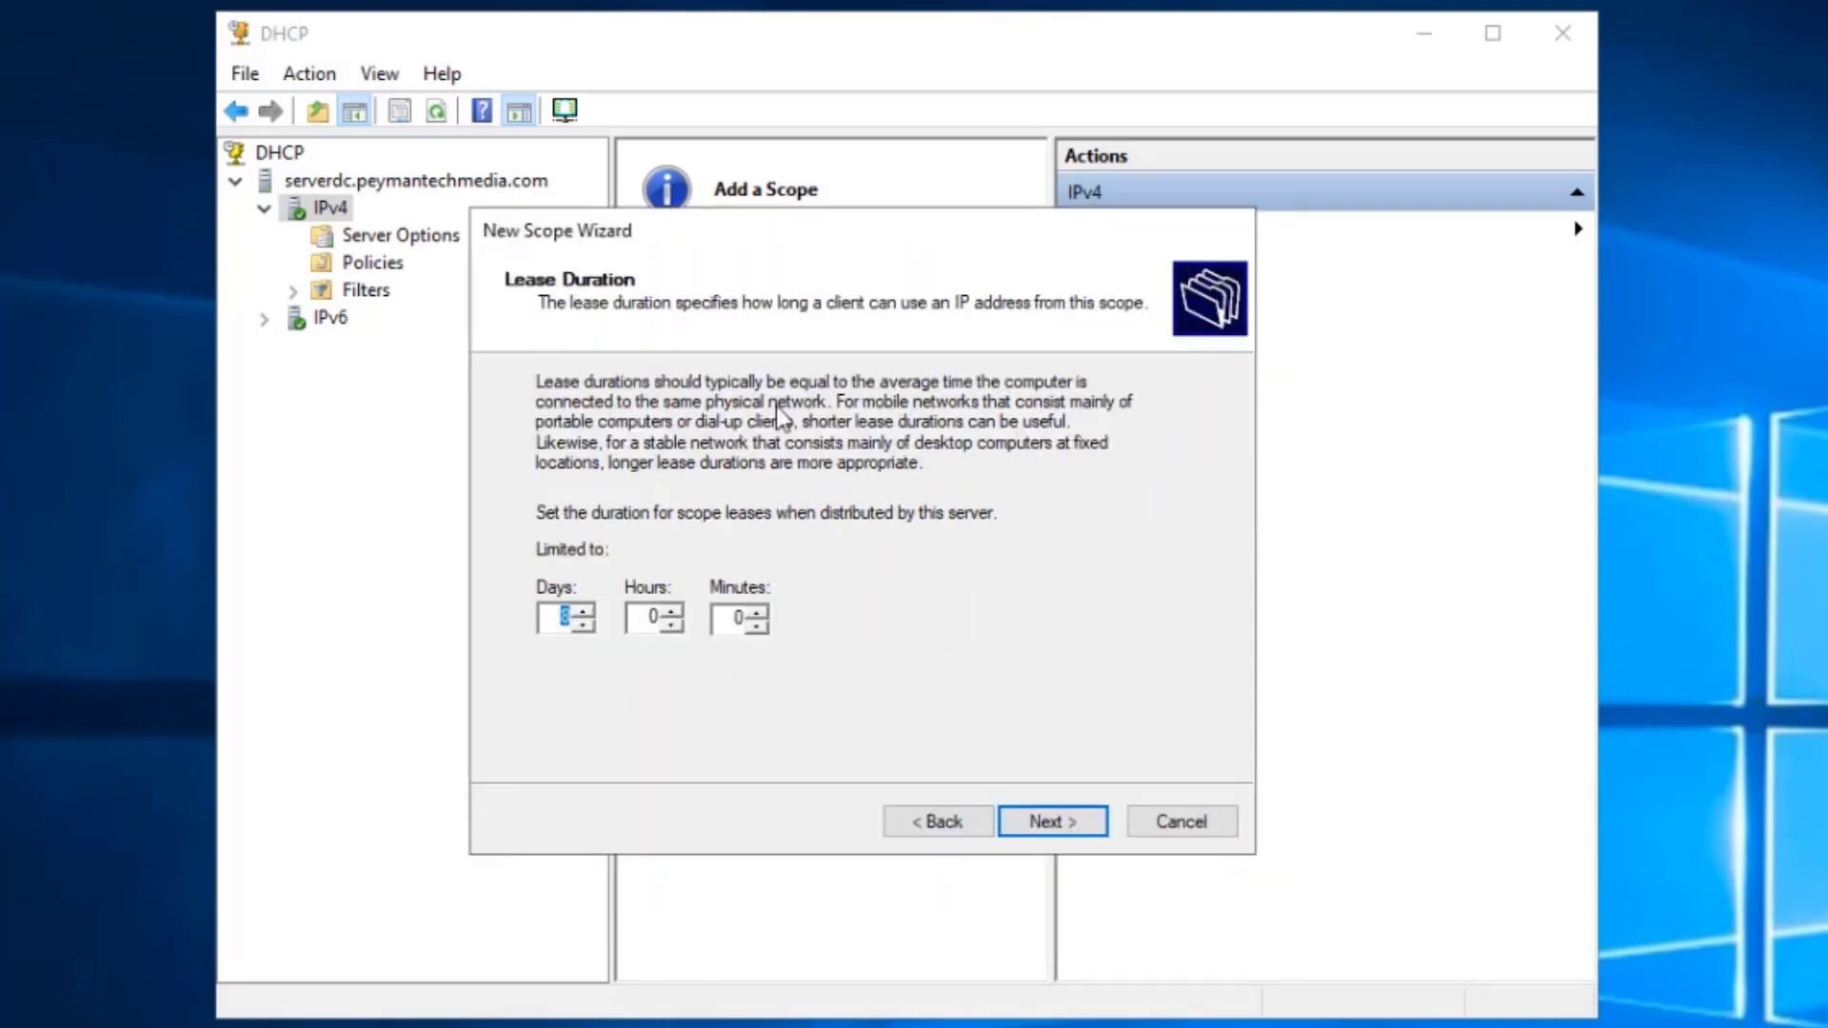
pyautogui.click(555, 624)
pyautogui.press('Delete')
pyautogui.write('0')
pyautogui.press('Tab')
pyautogui.write('4')
pyautogui.click(673, 624)
pyautogui.click(672, 623)
pyautogui.click(673, 624)
pyautogui.click(672, 624)
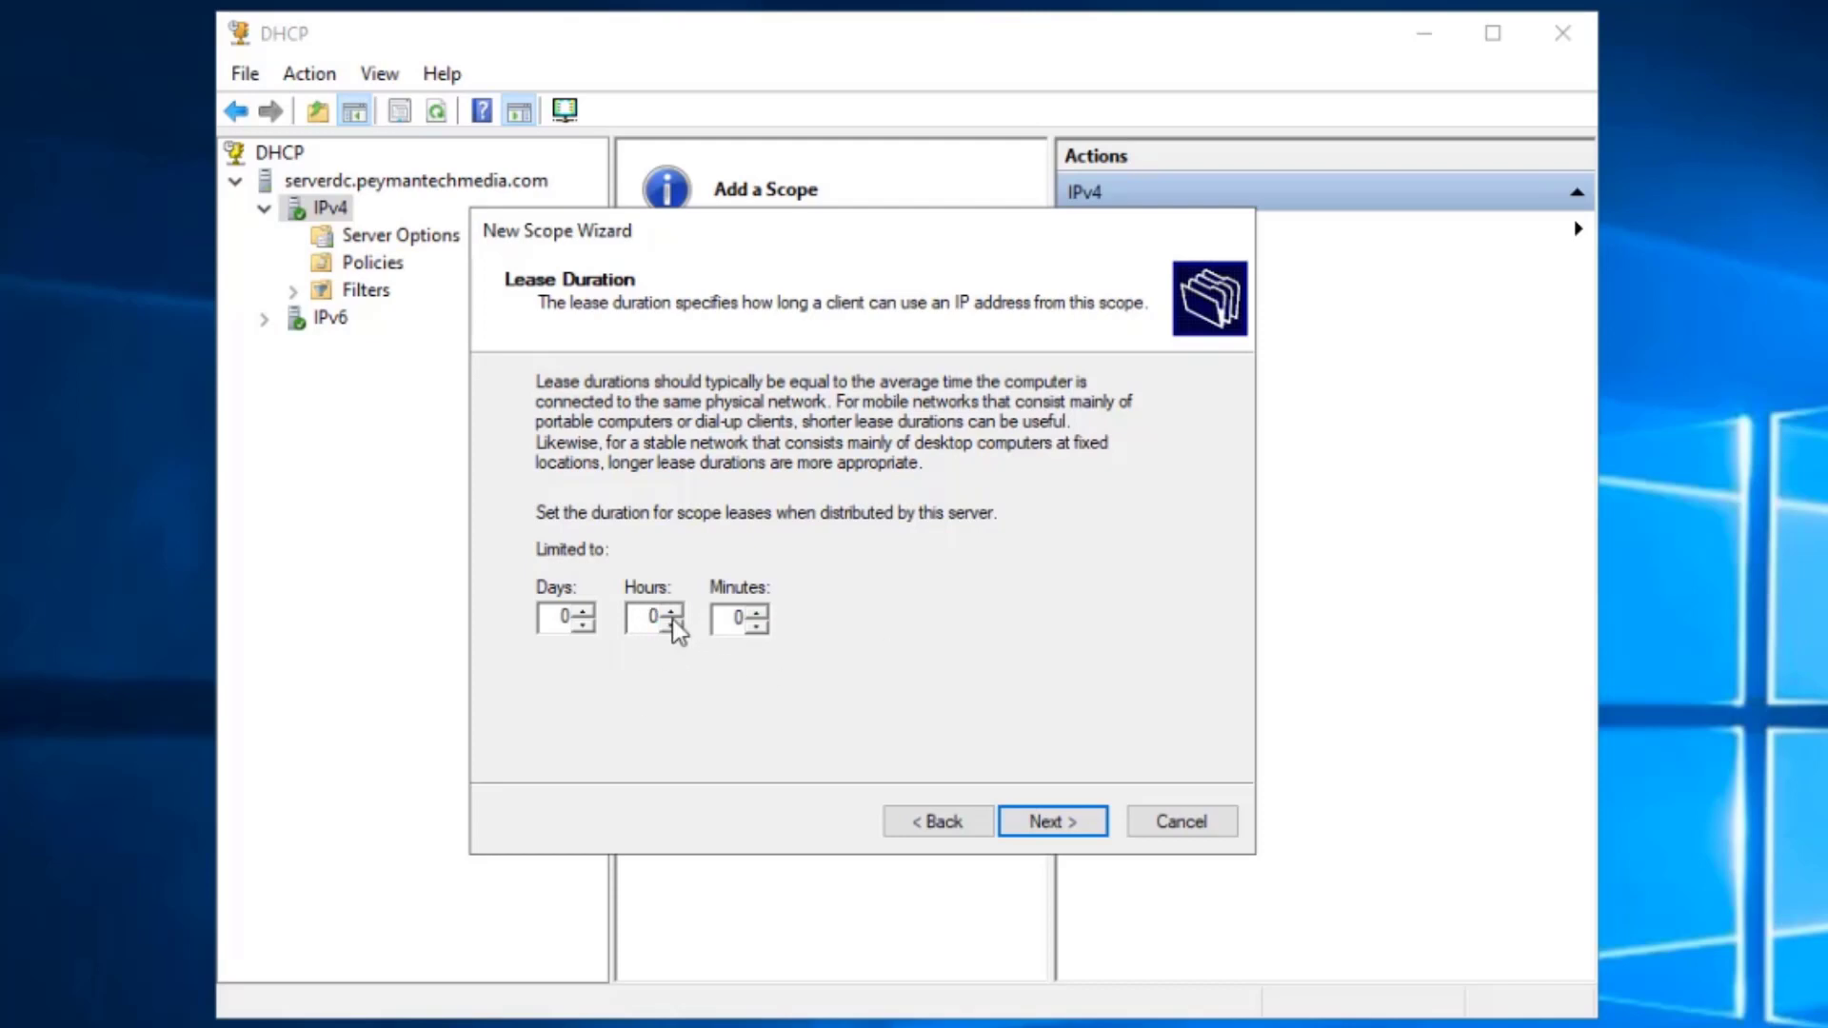
pyautogui.doubleClick(559, 624)
pyautogui.write('8')
pyautogui.click(1072, 823)
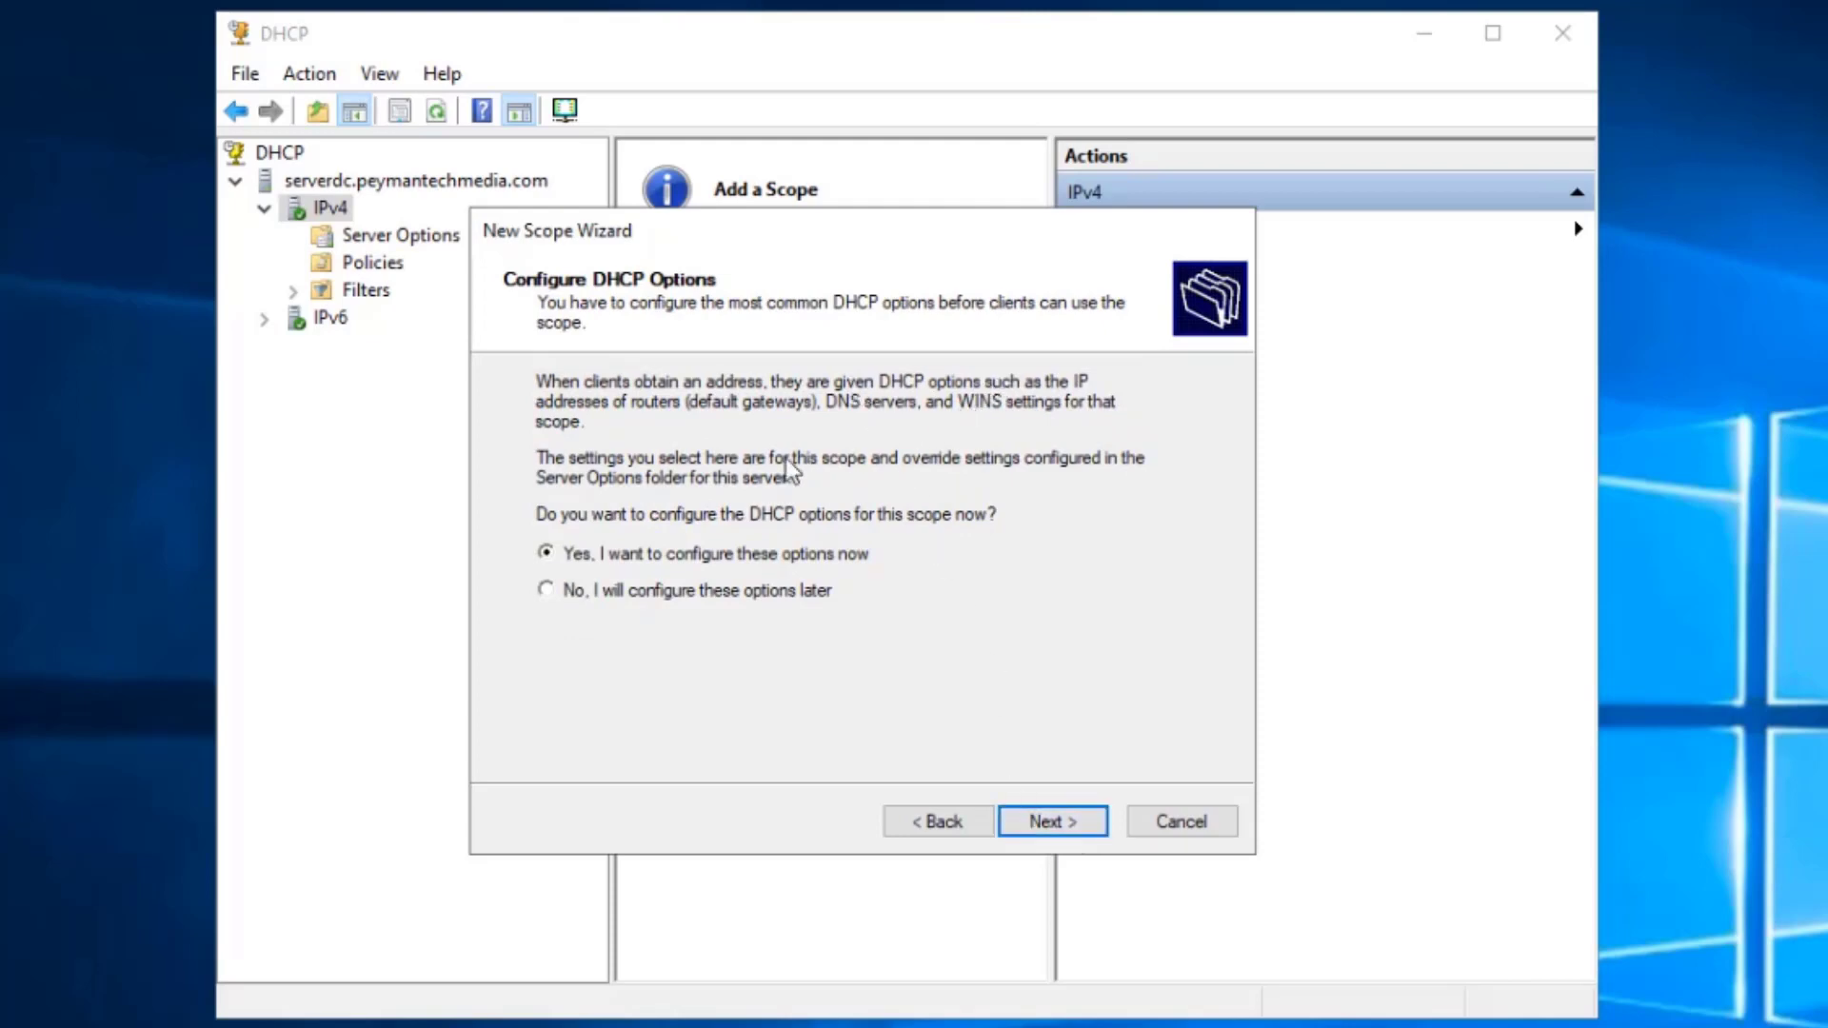
# - Configure scope options now, adding 192.168.1.1 as the default gateway
pyautogui.click(1072, 819)
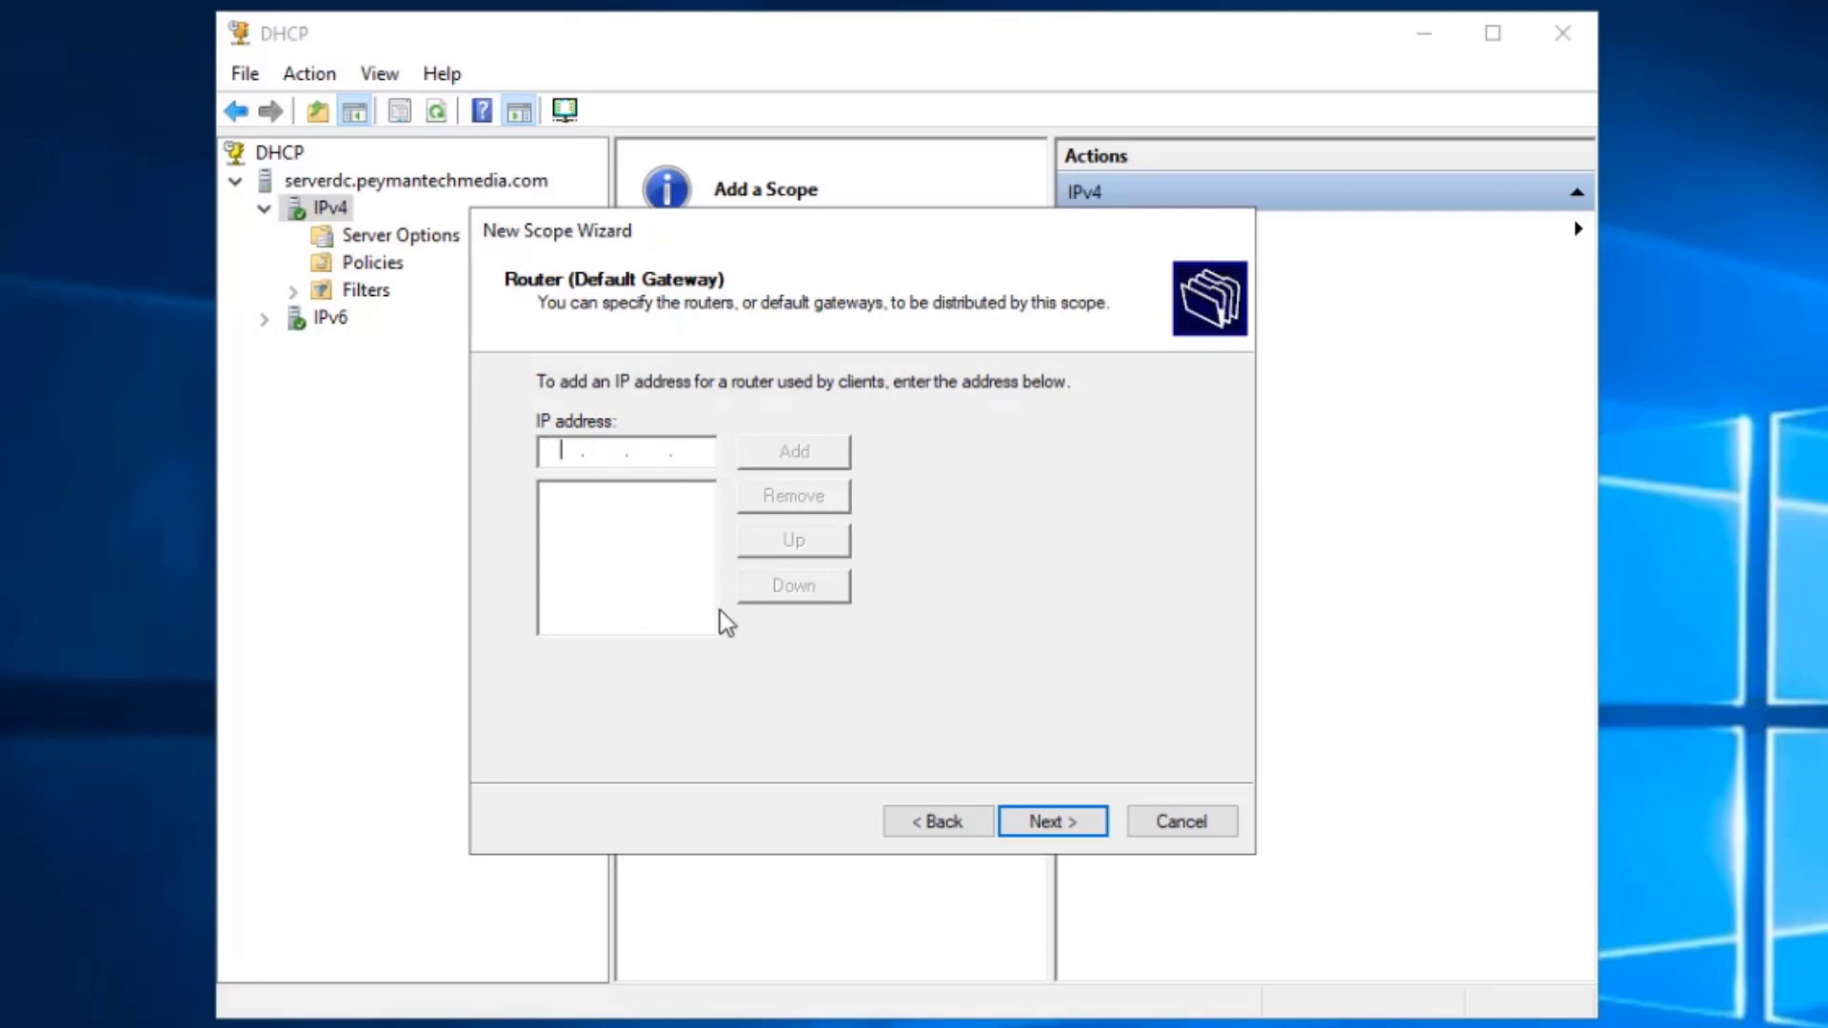
pyautogui.write('192.168.1.1')
pyautogui.click(784, 456)
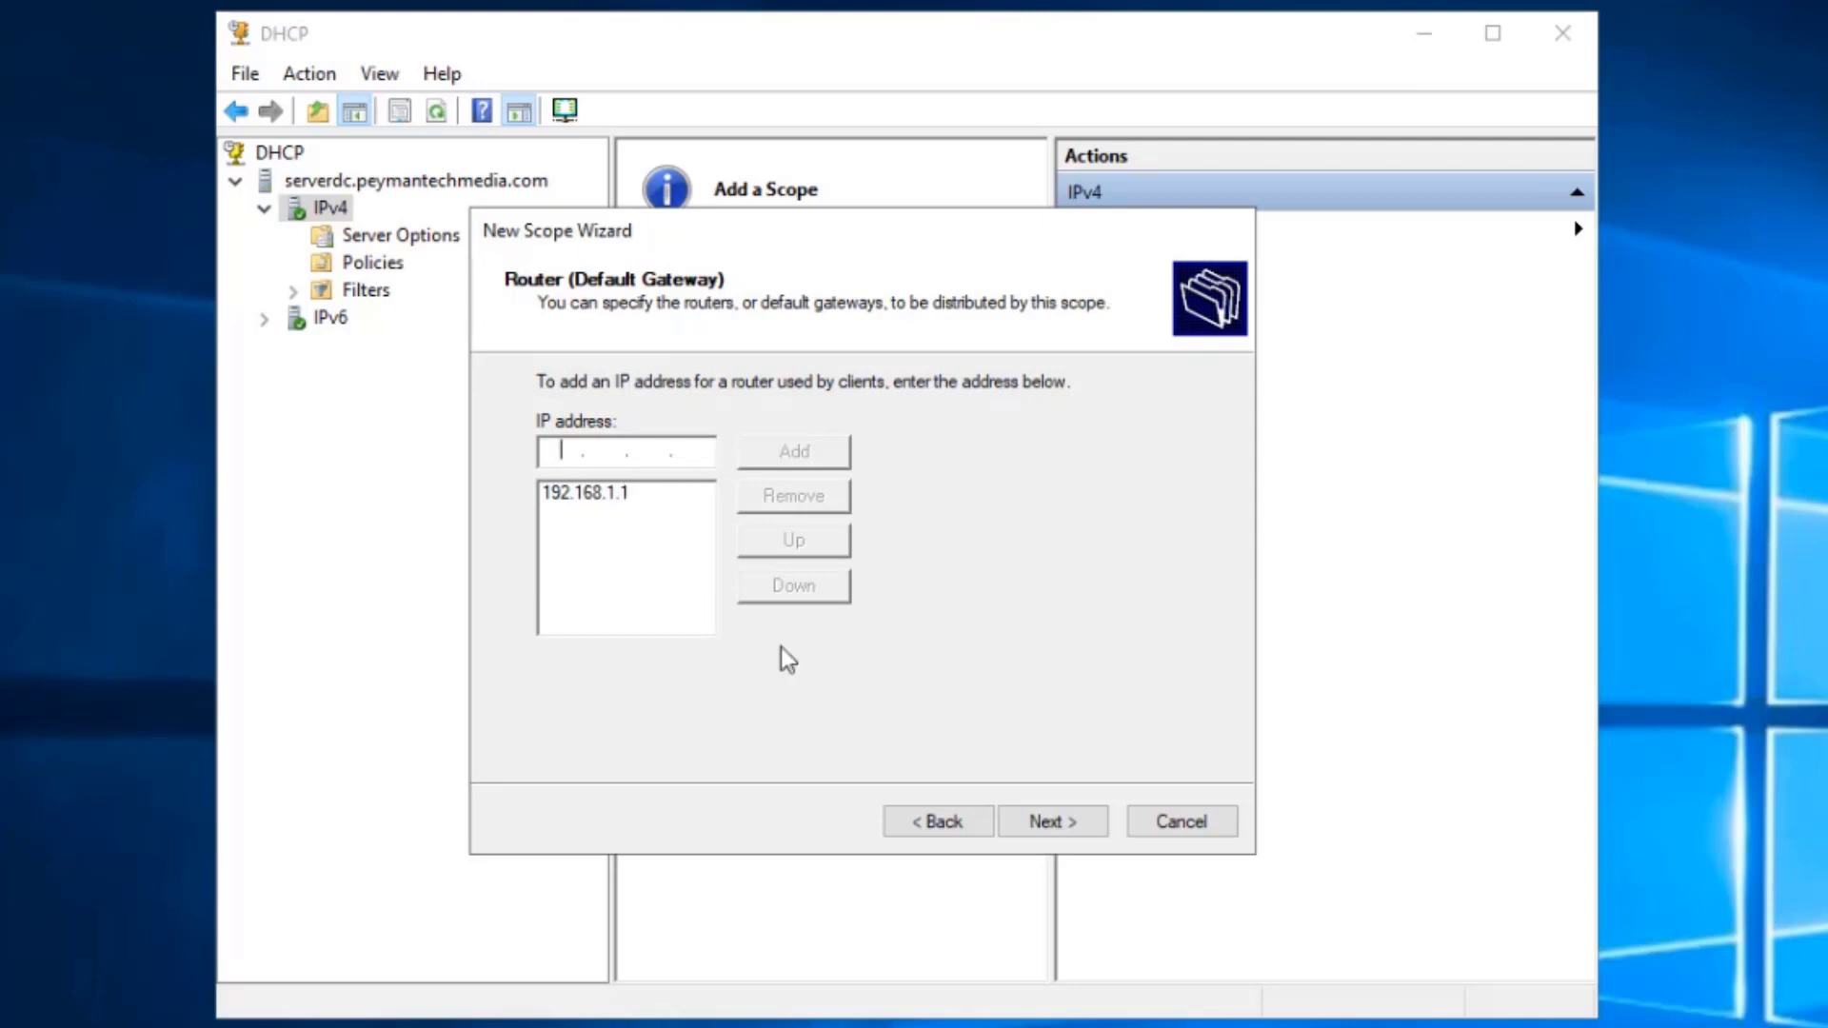
pyautogui.click(1059, 817)
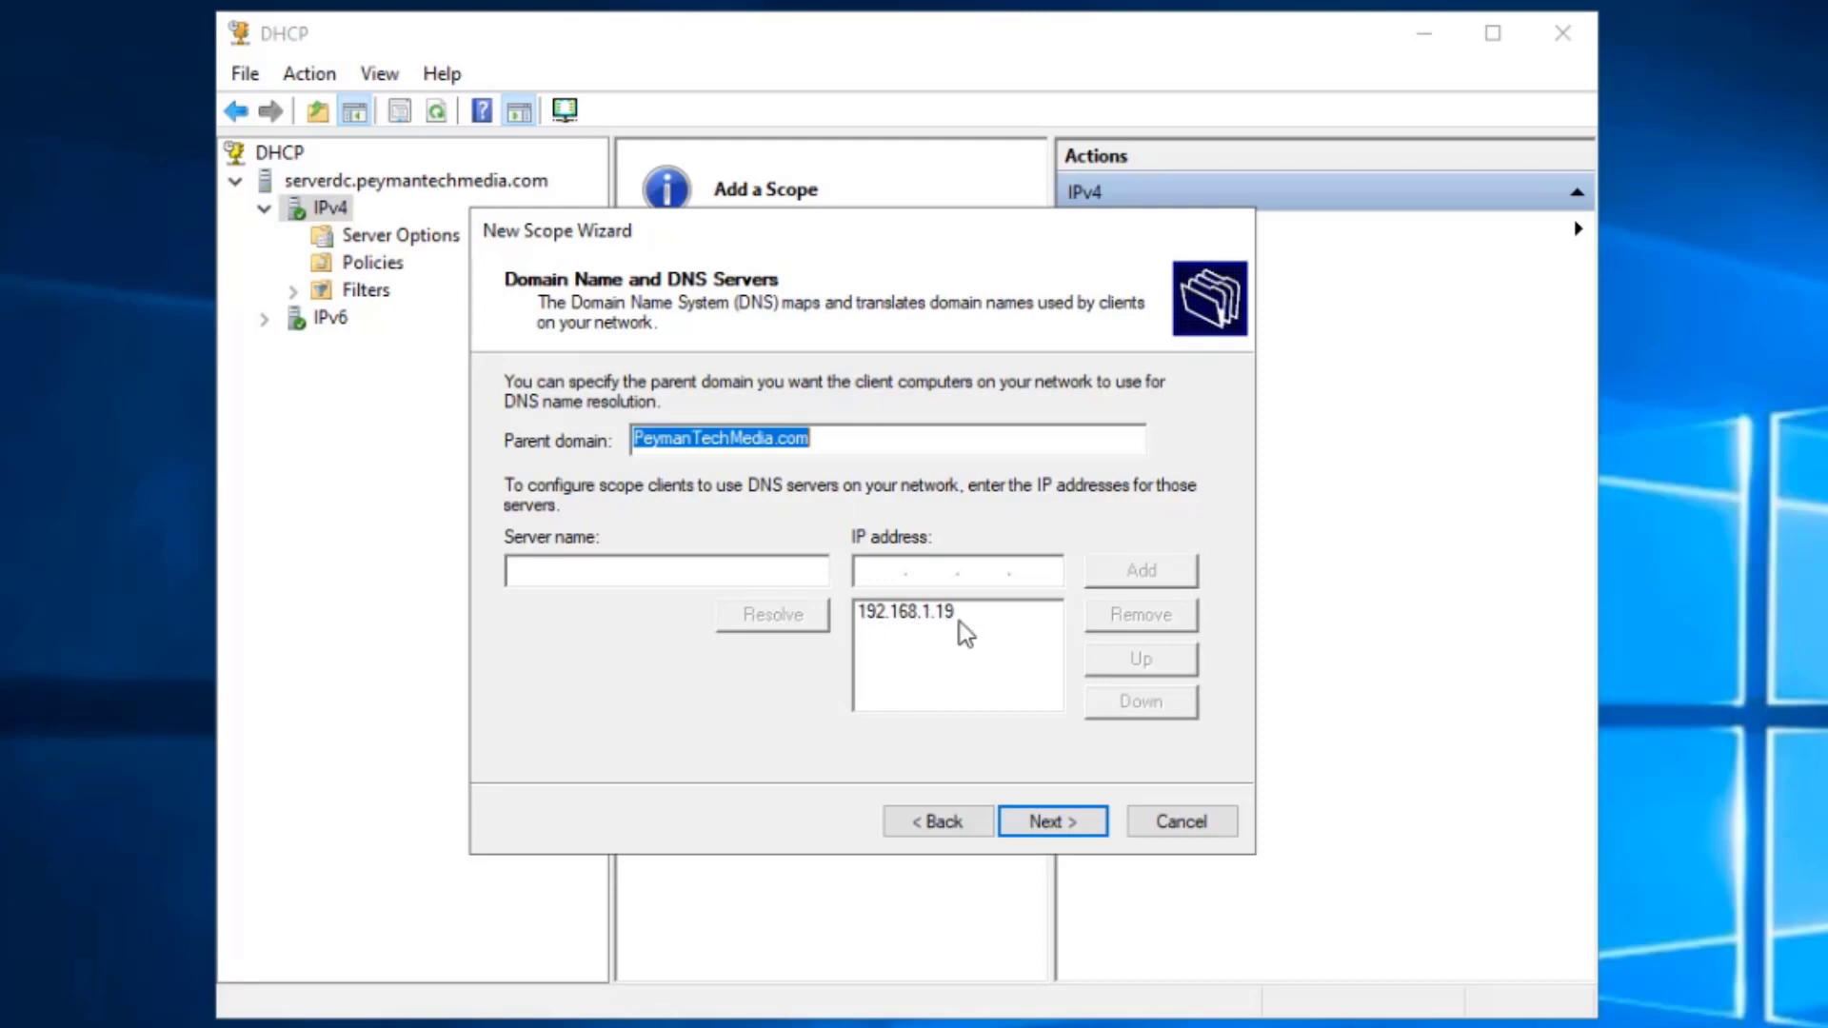
# - Accept DNS and WINS defaults, activate and finish the scope, refresh IPv4, and exit full-screen
pyautogui.click(1079, 831)
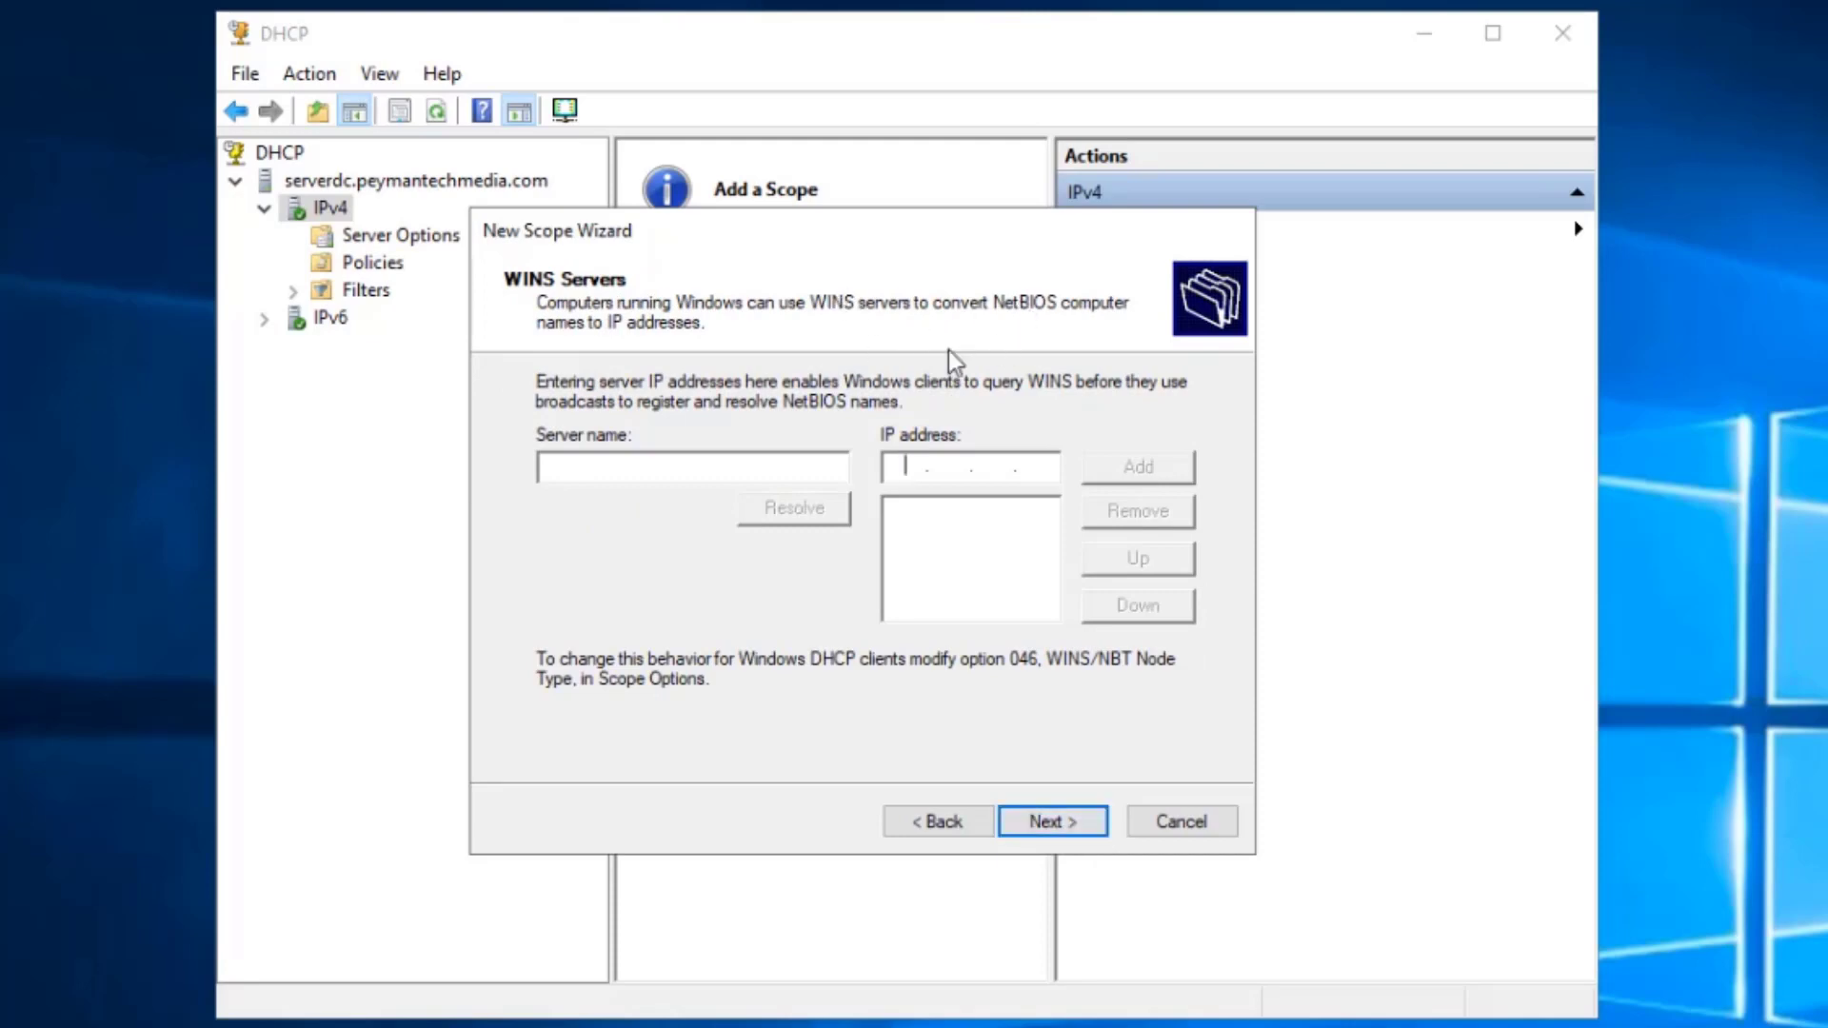
pyautogui.click(1077, 820)
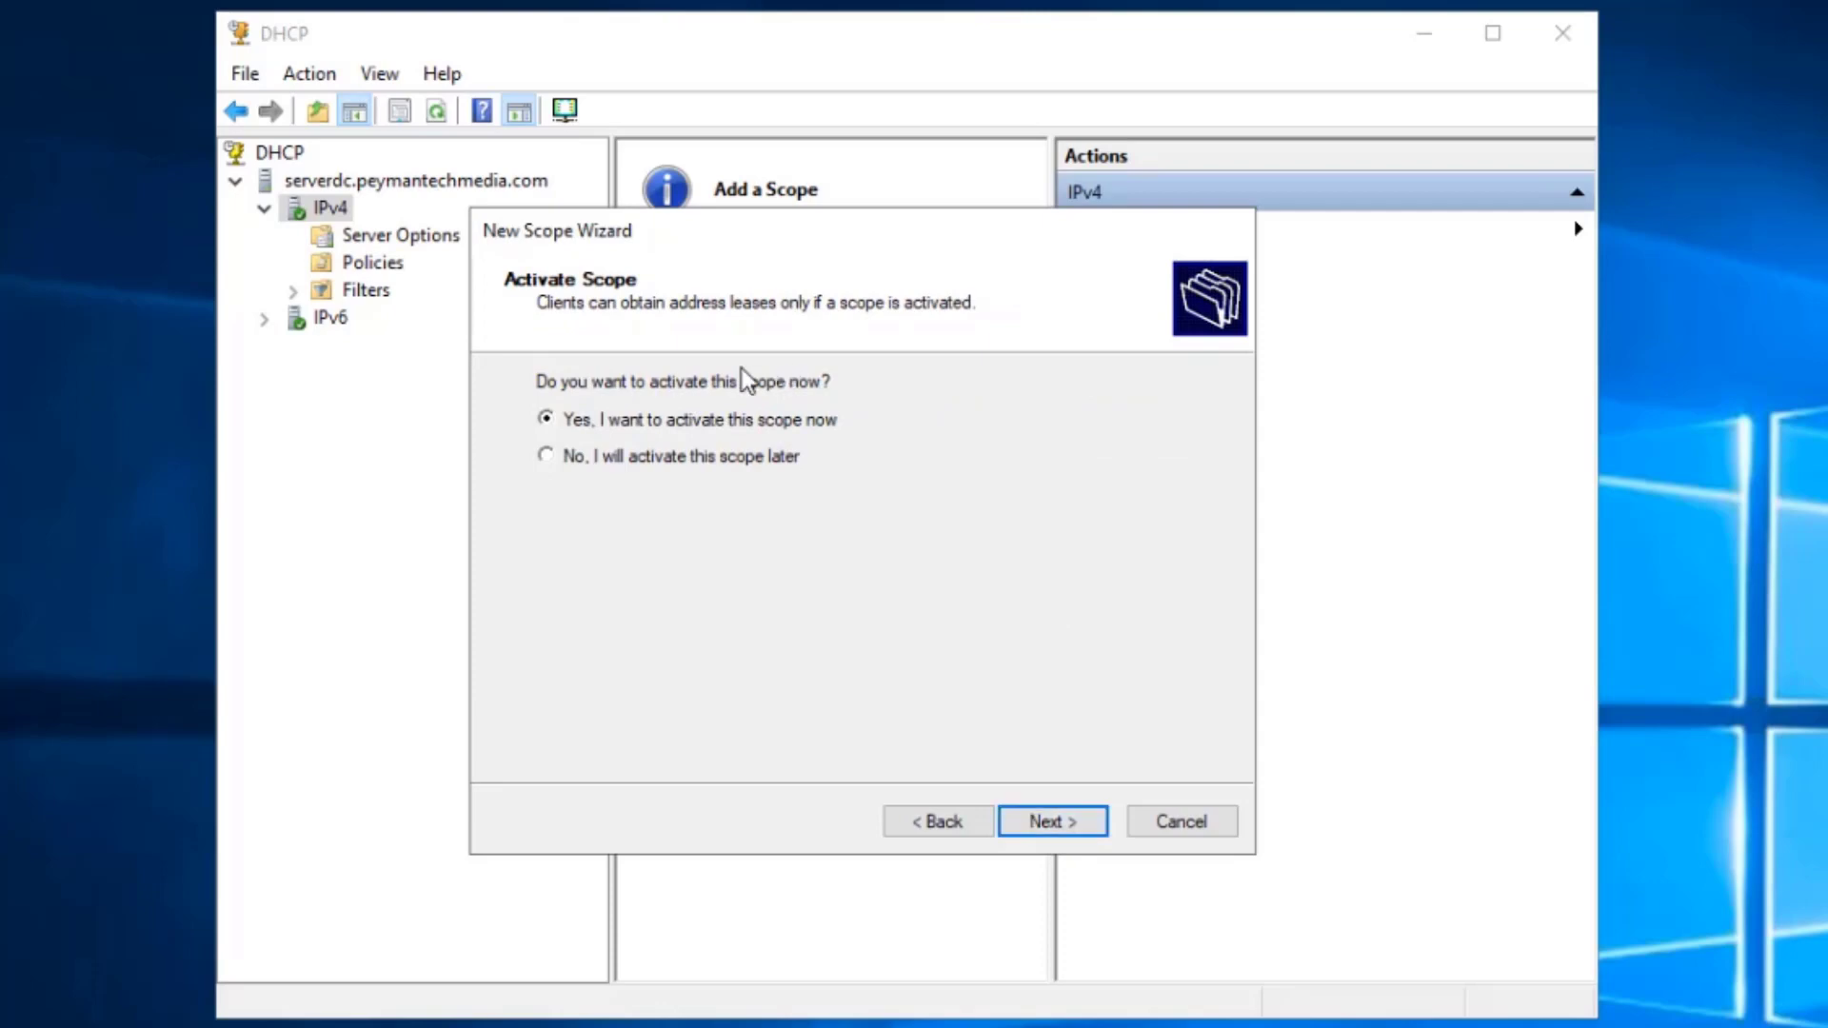
pyautogui.click(1080, 825)
pyautogui.click(1077, 826)
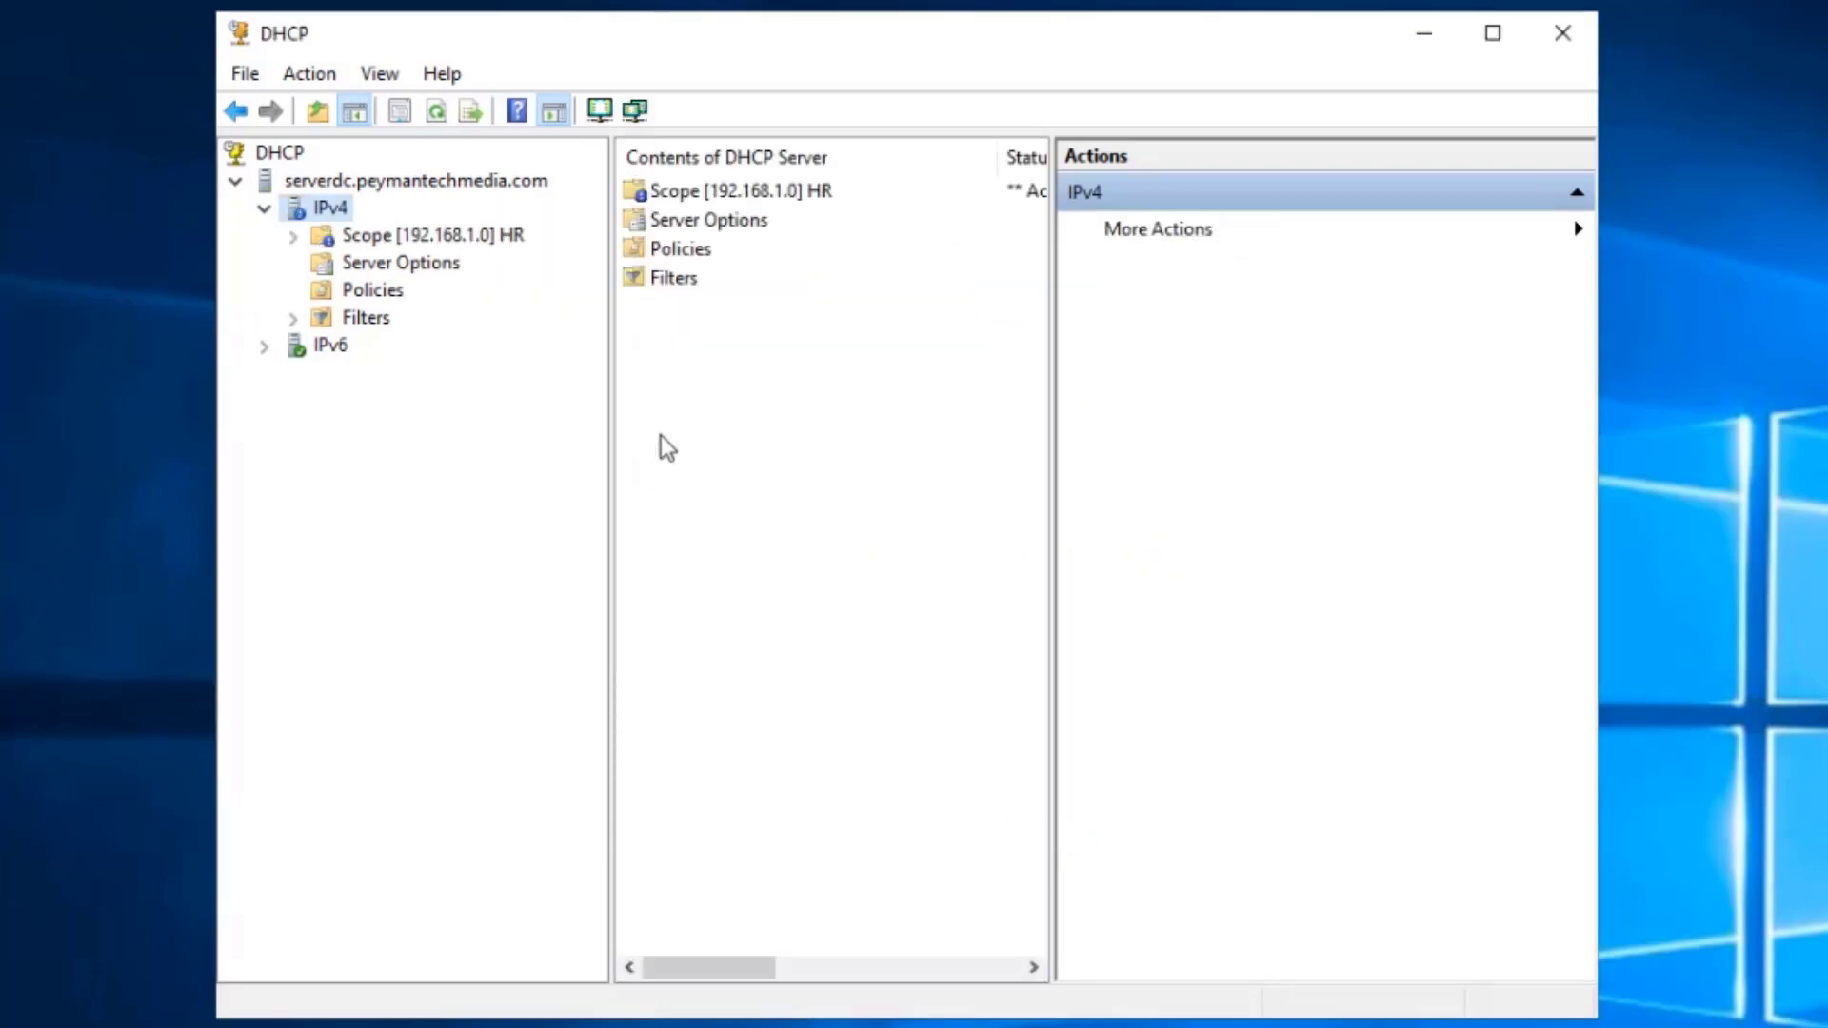
pyautogui.rightClick(326, 214)
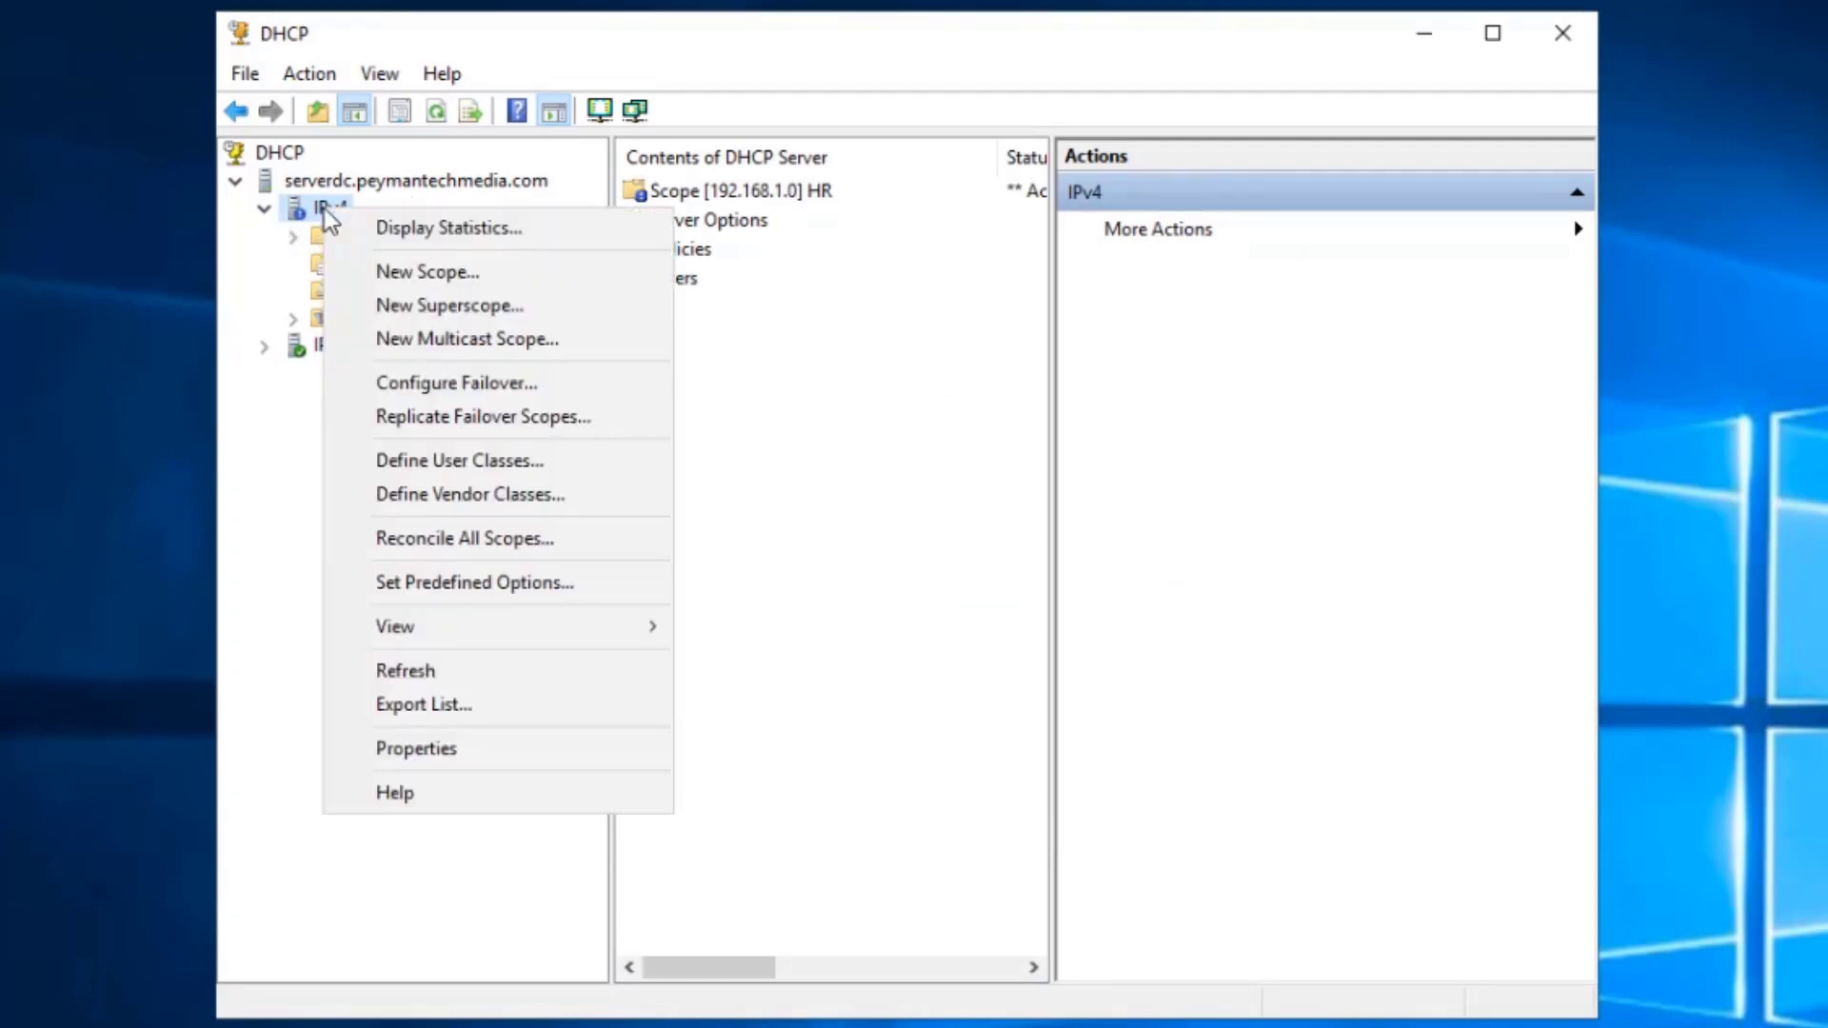
pyautogui.click(446, 674)
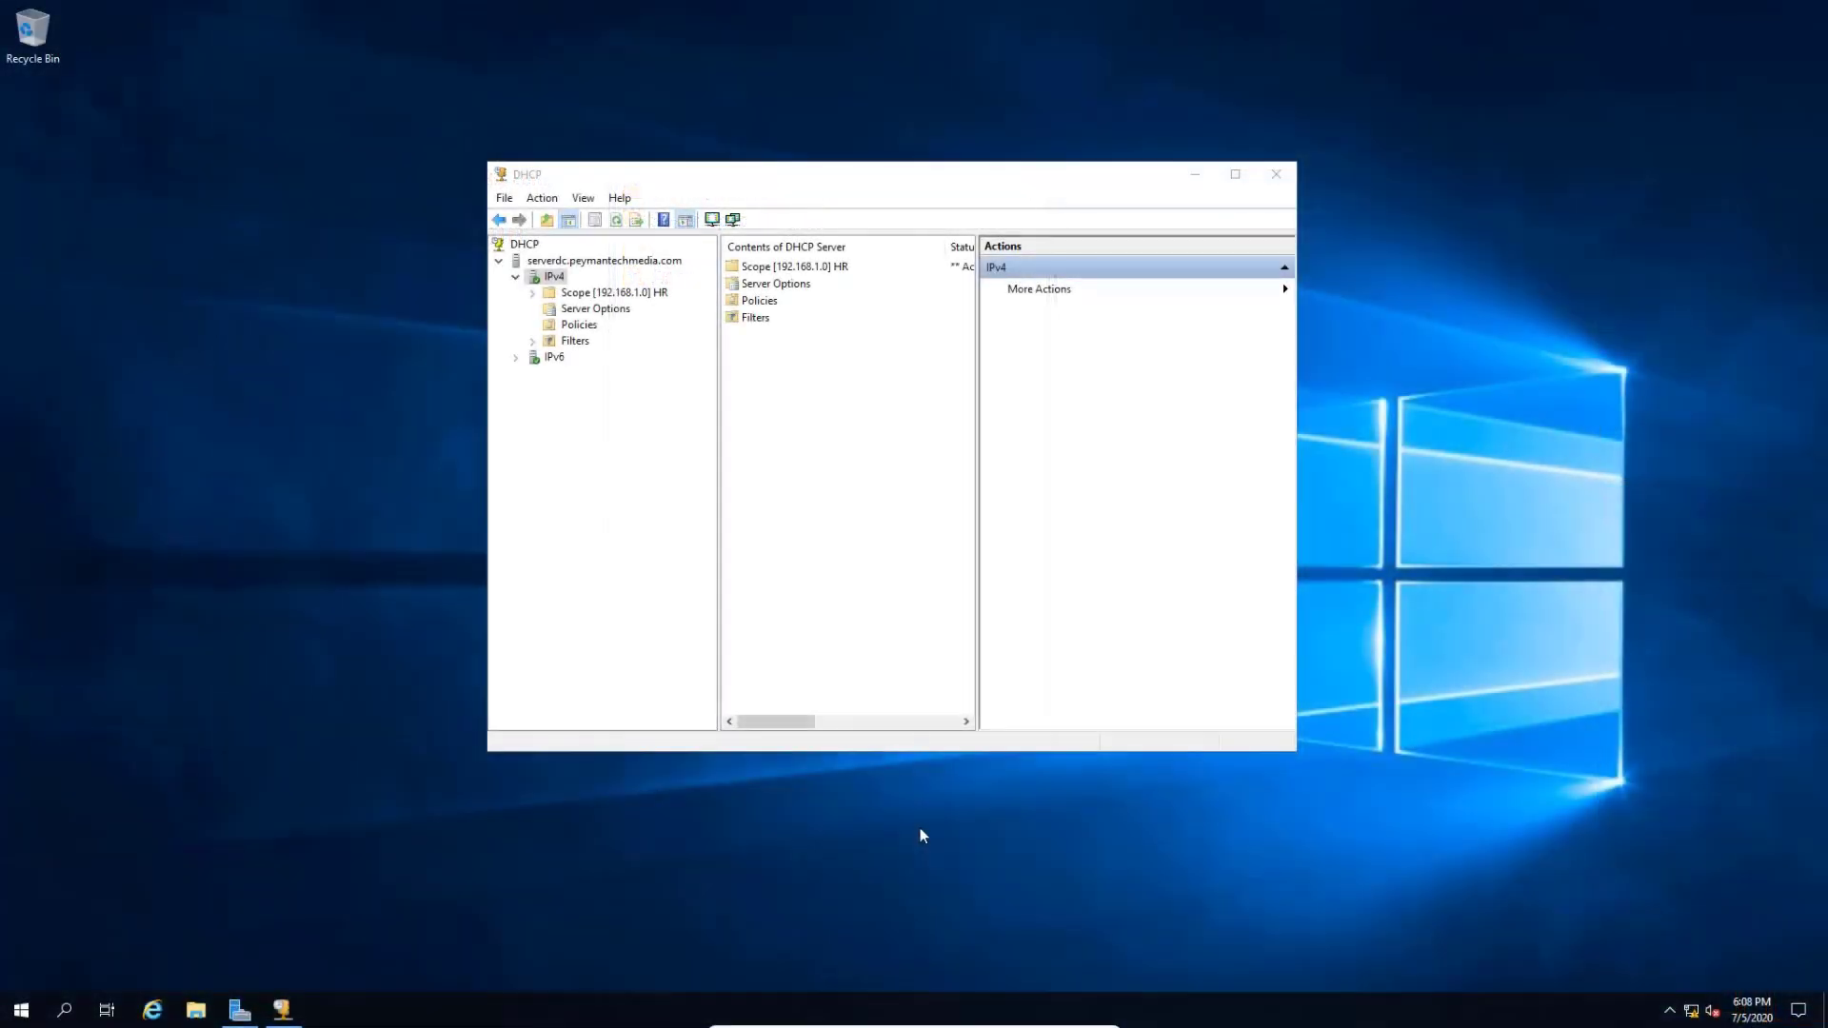
pyautogui.hotkey('ctrl', 'f')
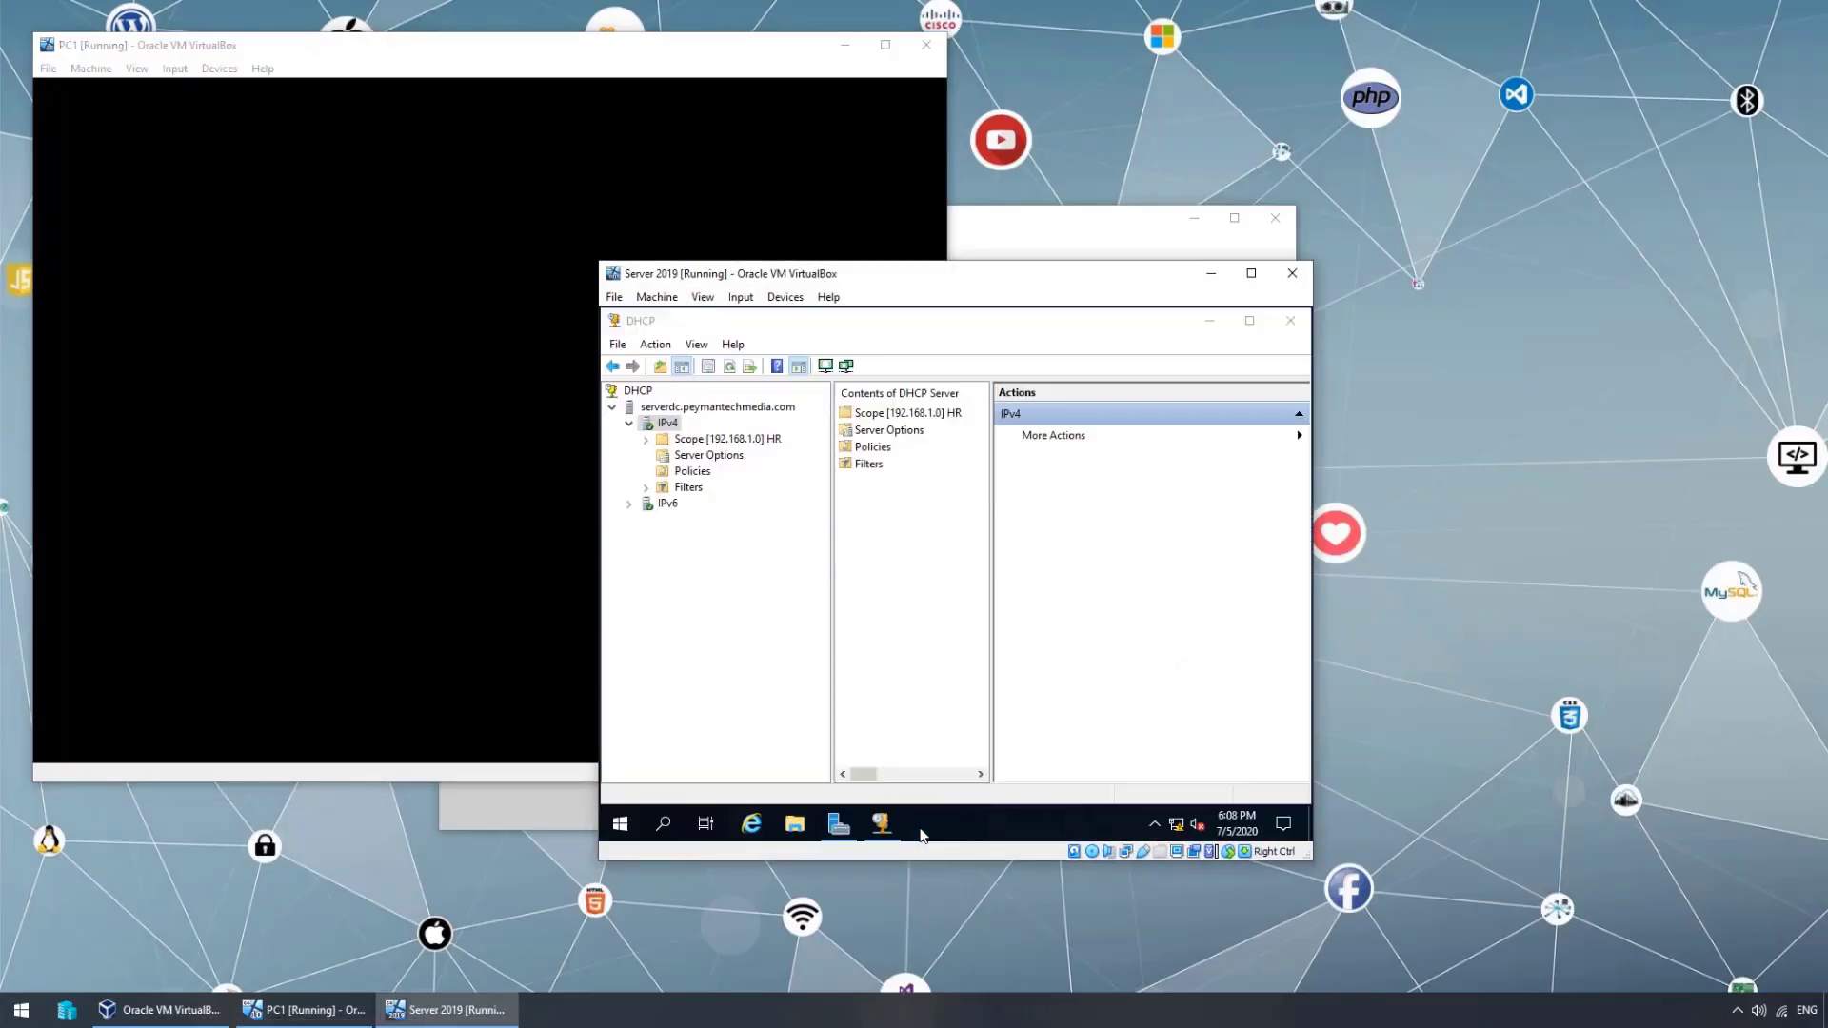
# - Sign in to PC1 with the account password and centre its window
pyautogui.click(379, 216)
pyautogui.click(381, 450)
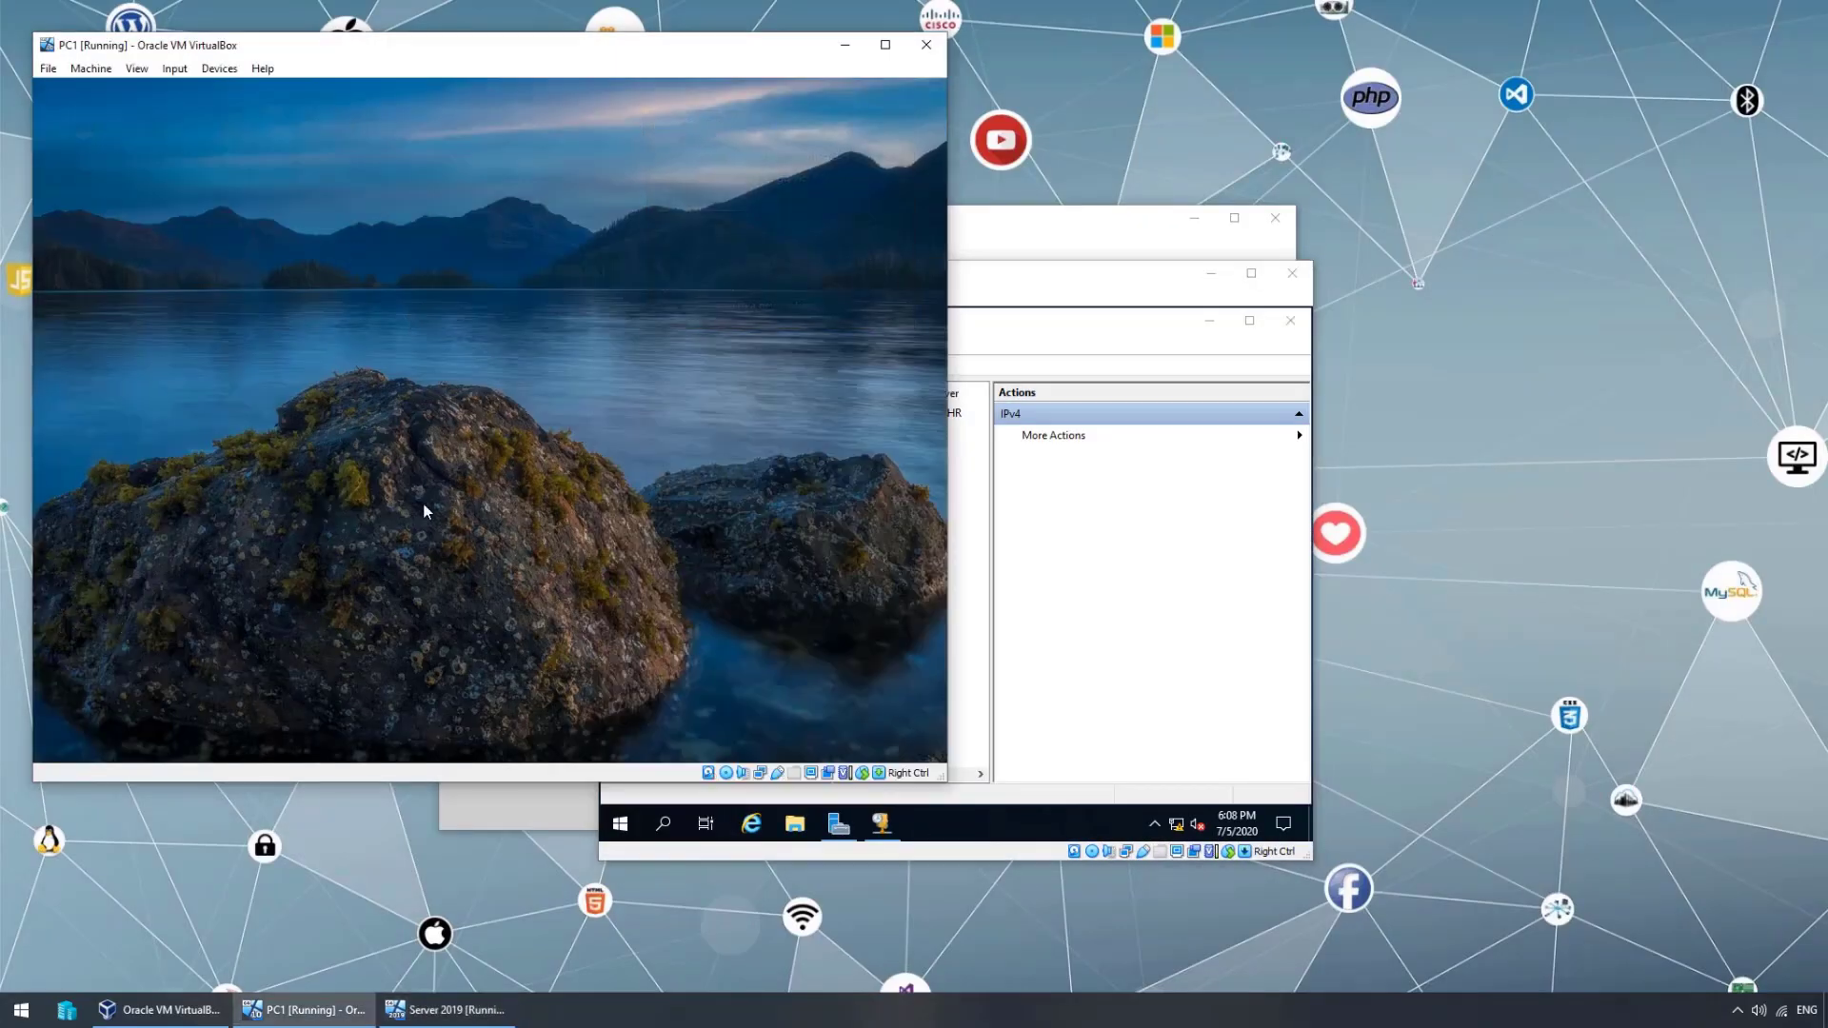
pyautogui.write('Pa$$w0rd')
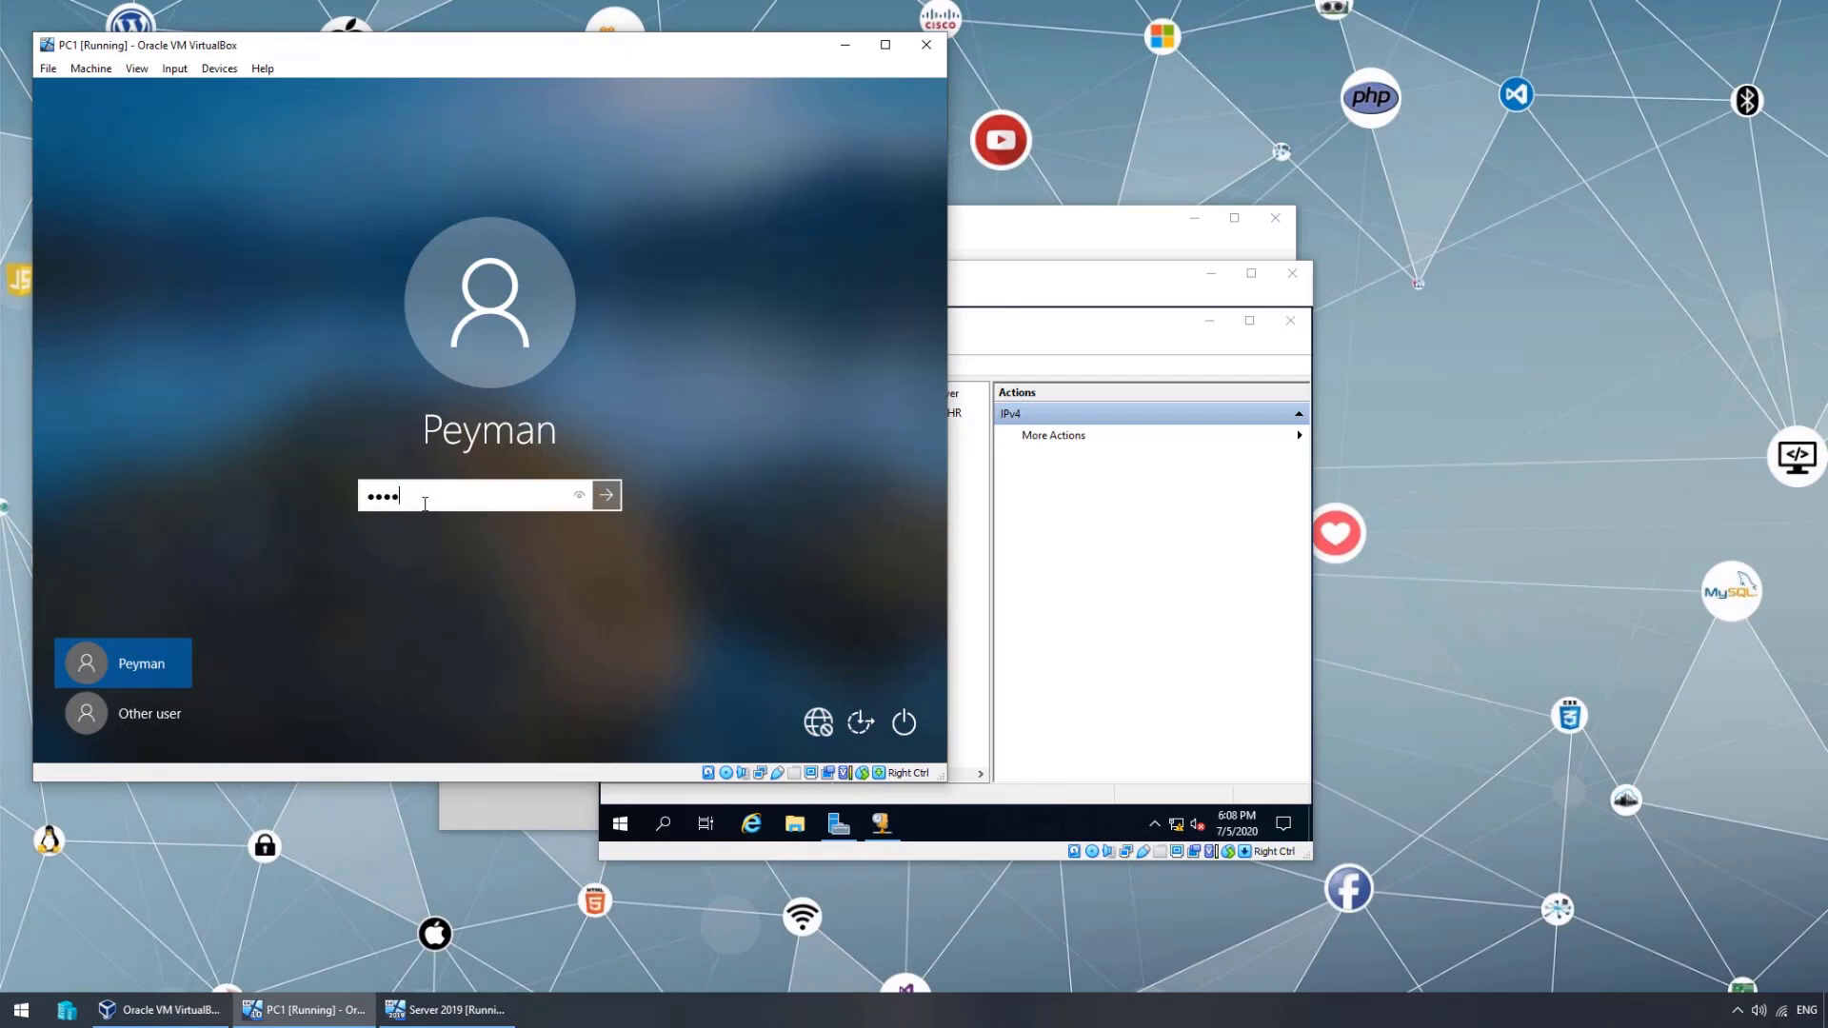
pyautogui.press('Return')
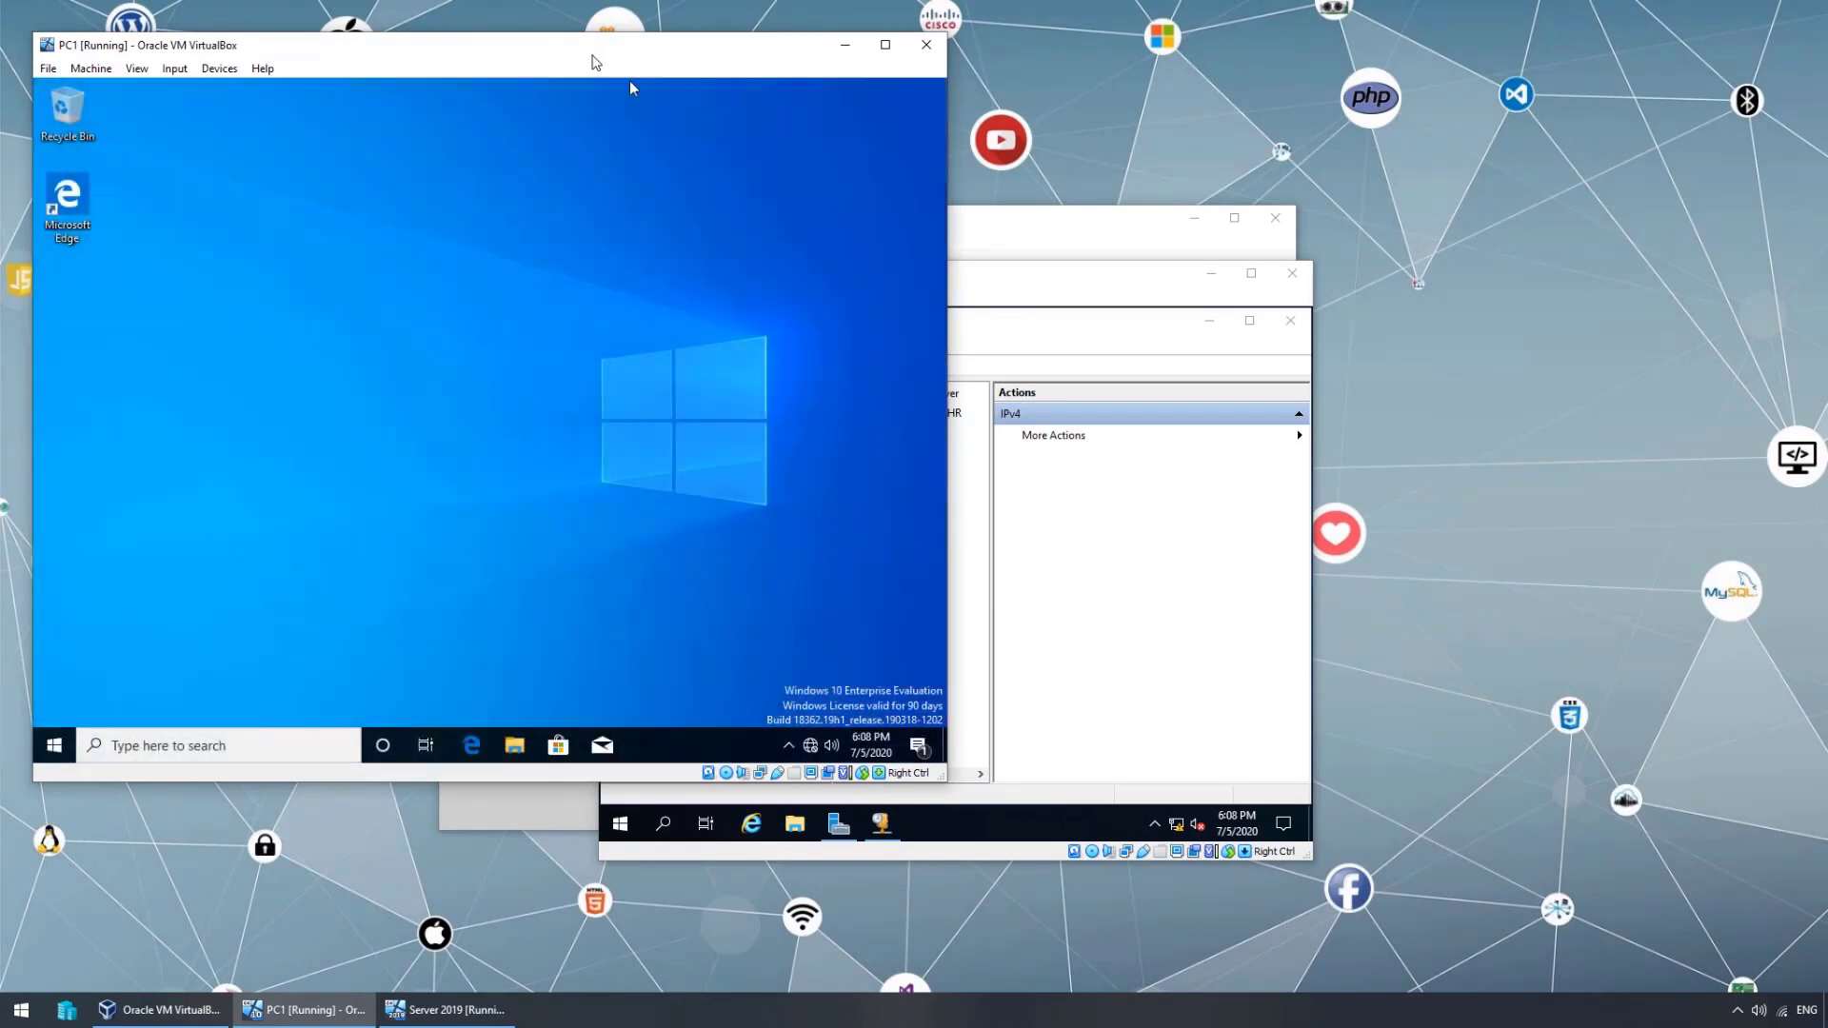
pyautogui.moveTo(623, 56); pyautogui.dragTo(1000, 161)
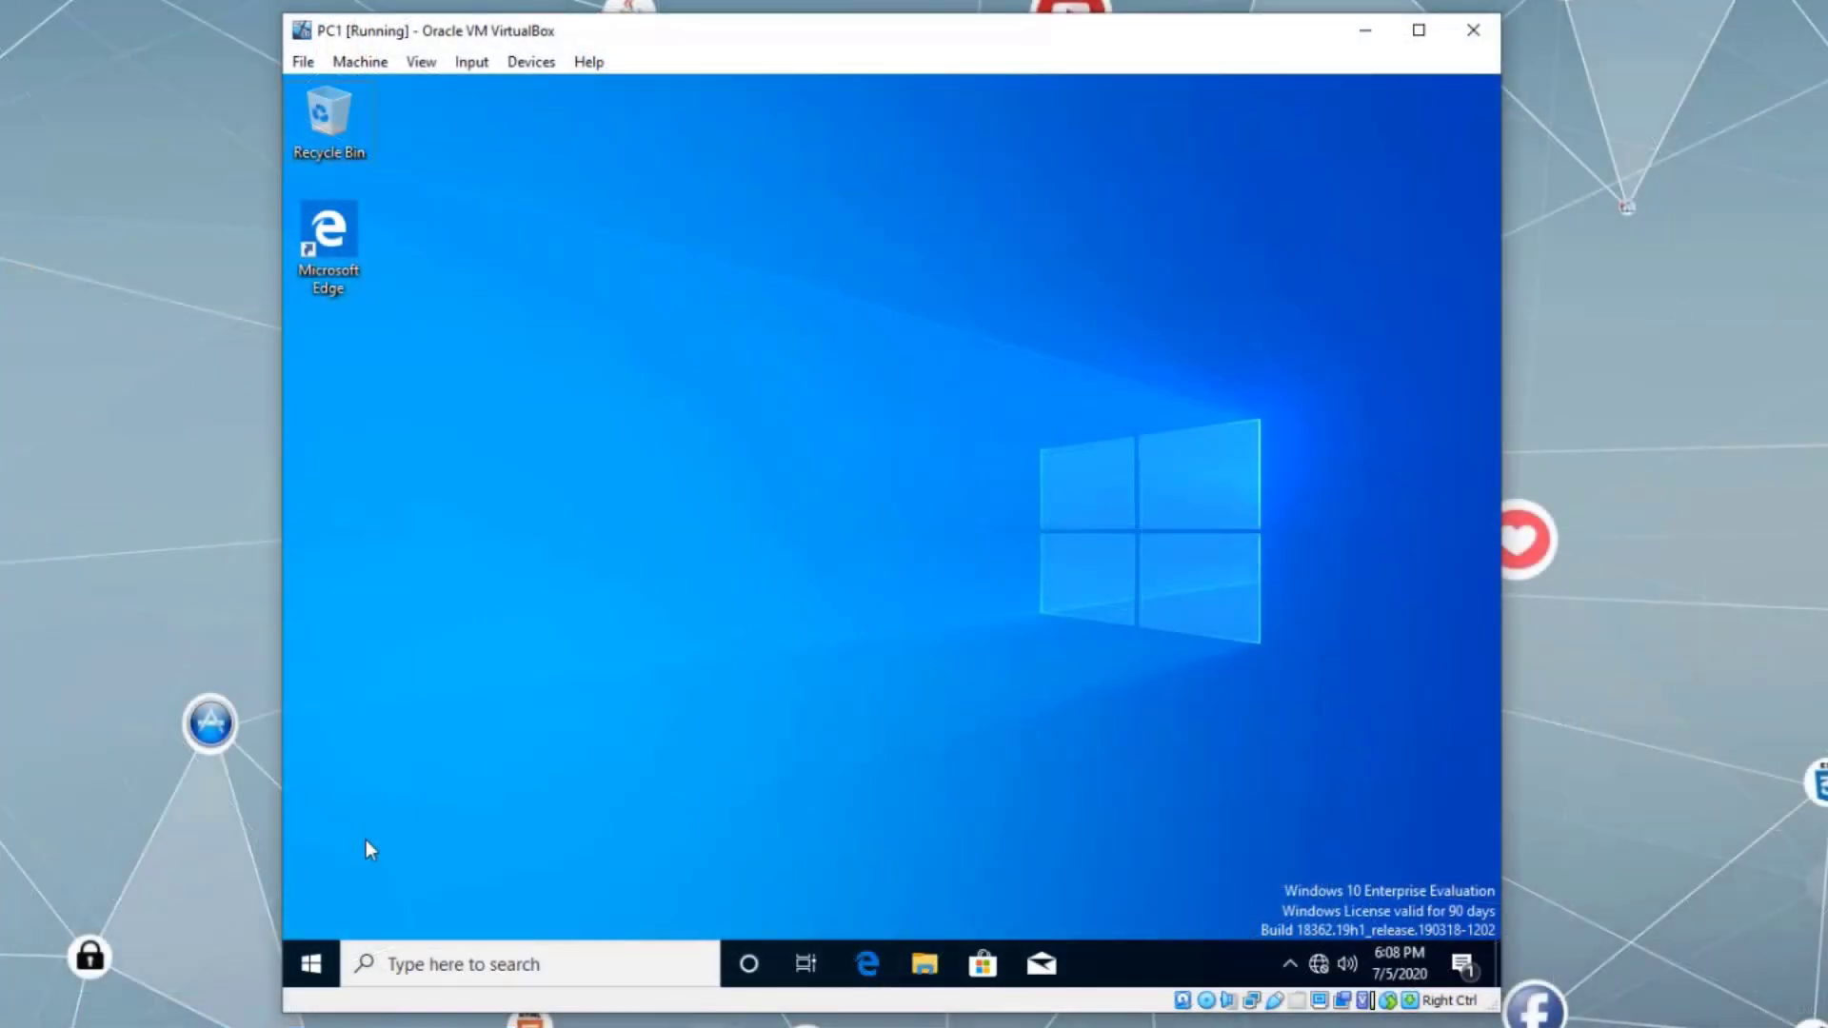
# - Run ipconfig /all in Command Prompt and highlight DHCP Enabled No and the IPv4 address
pyautogui.click(311, 960)
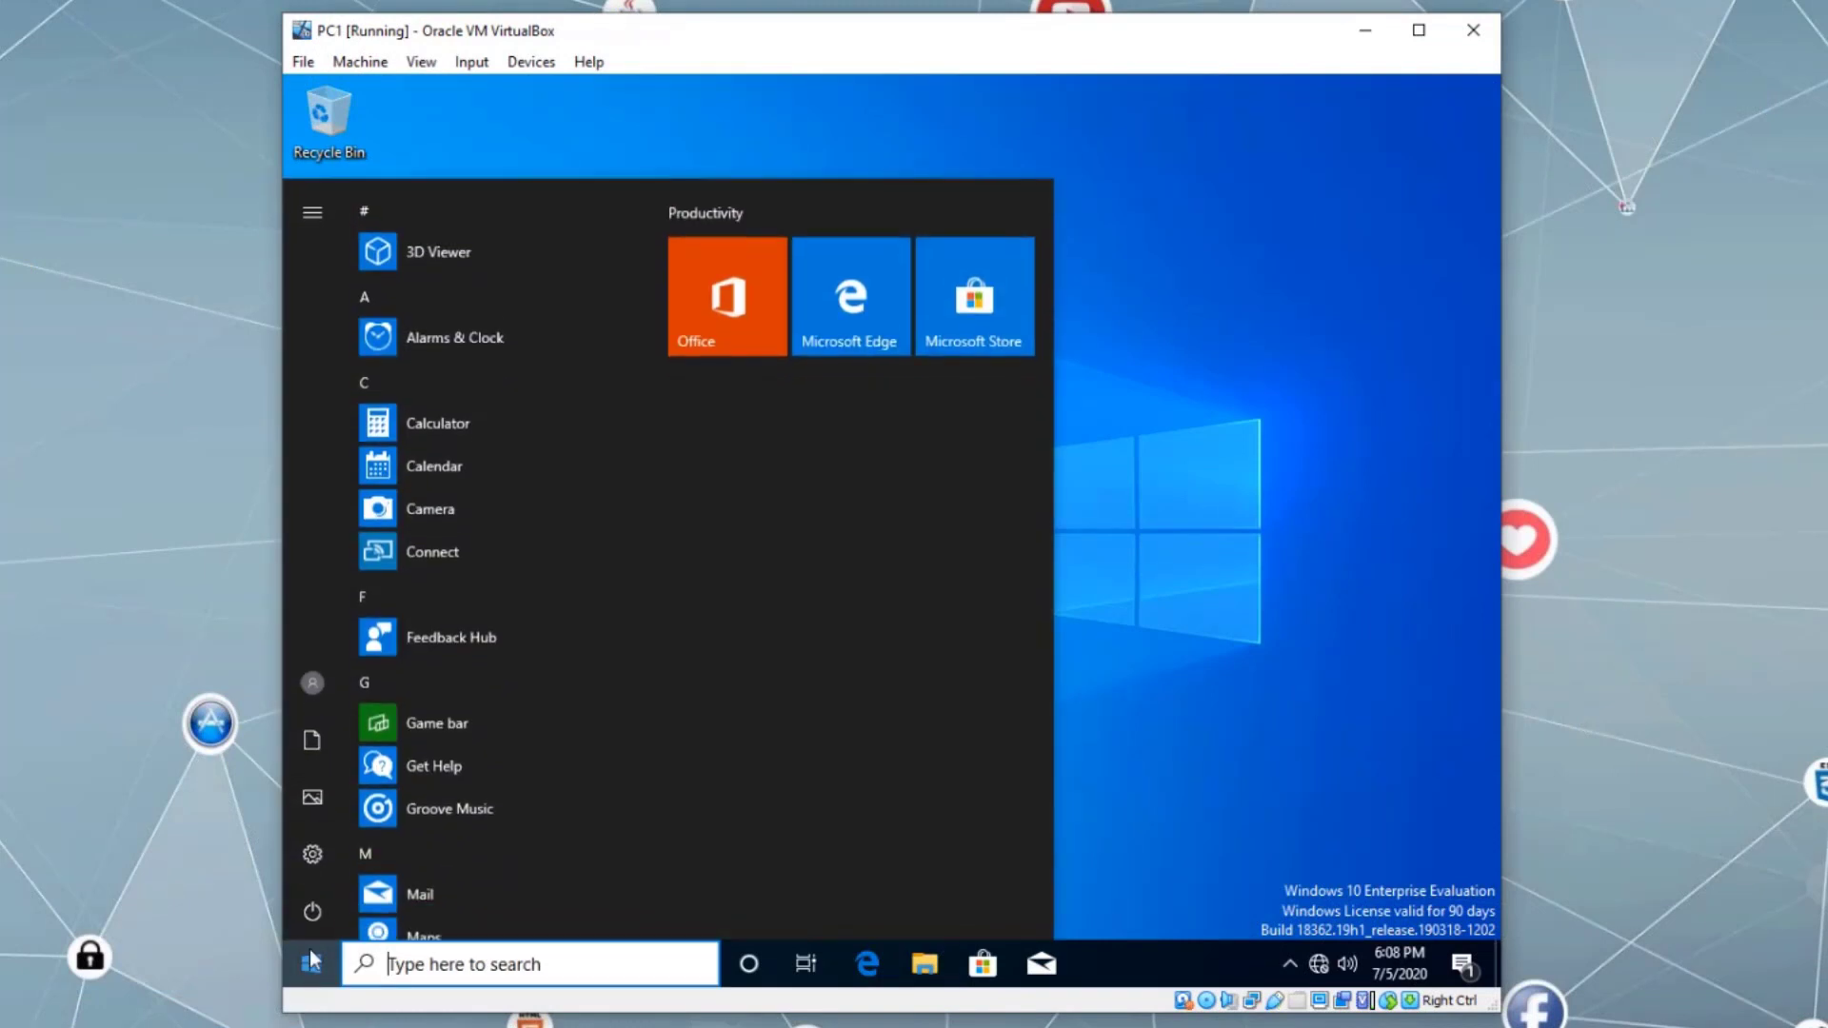
pyautogui.write('cmd')
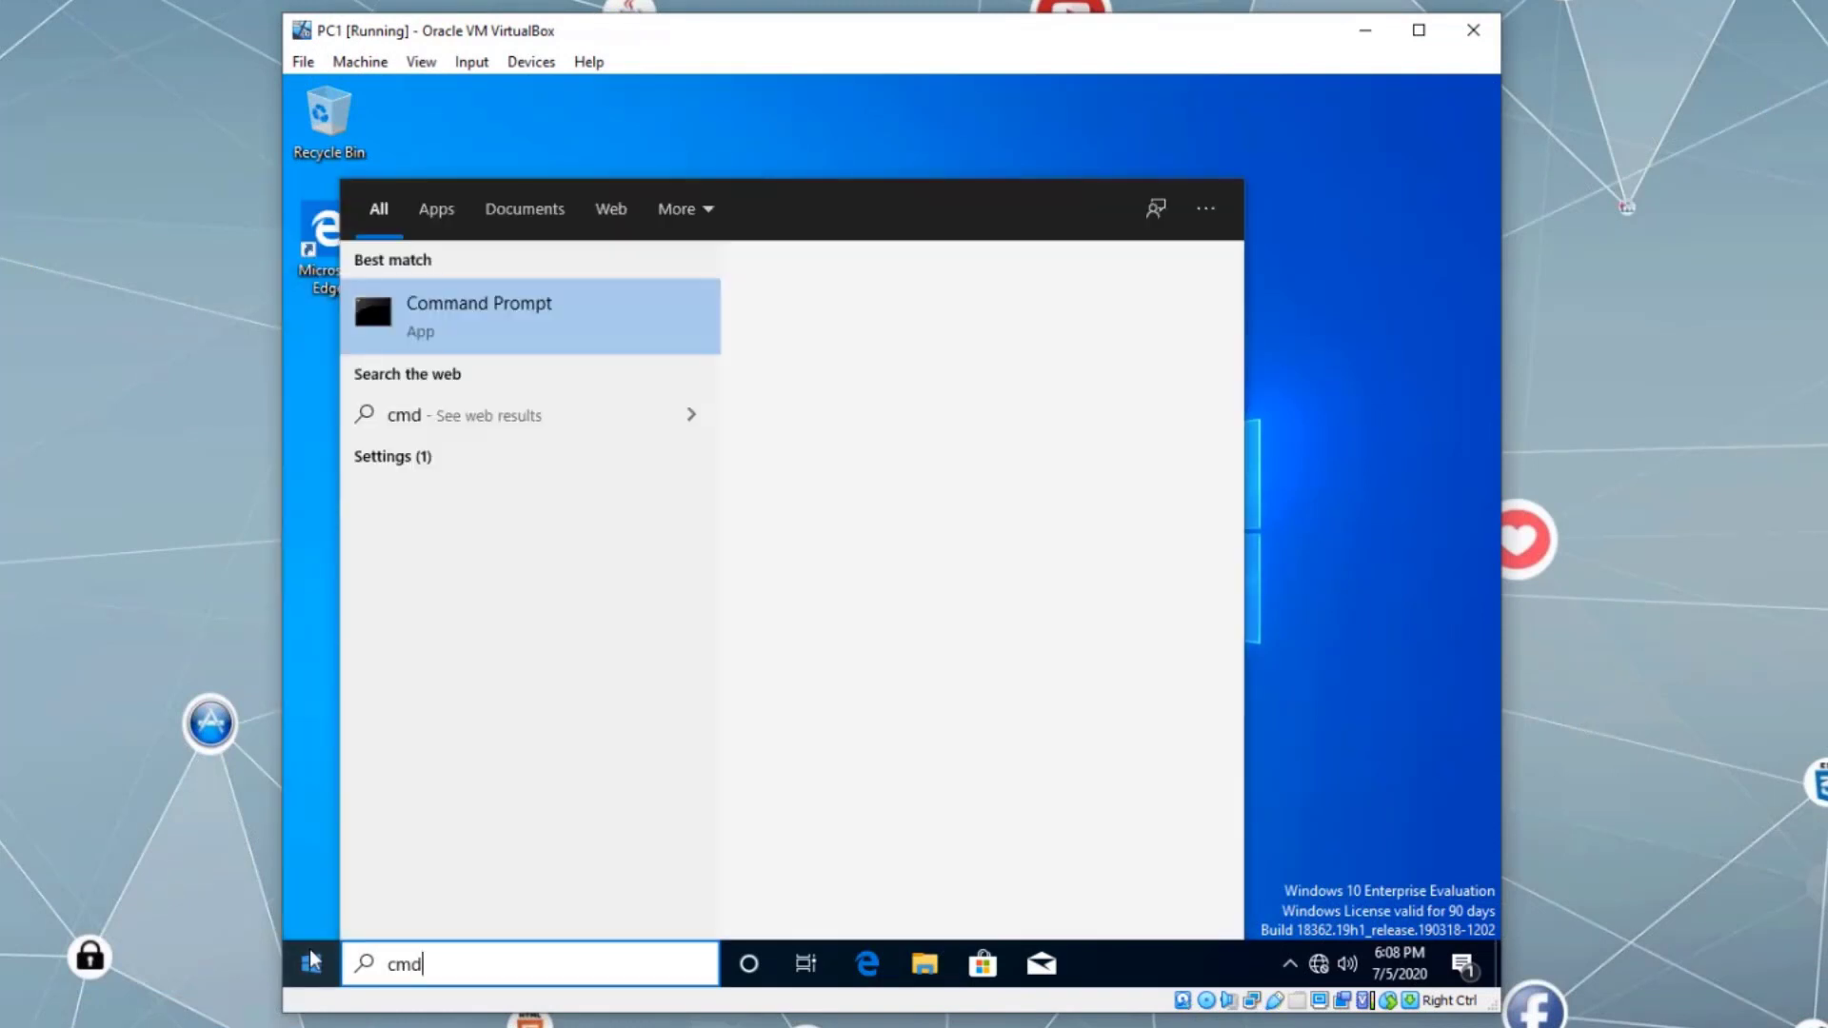
pyautogui.press('Return')
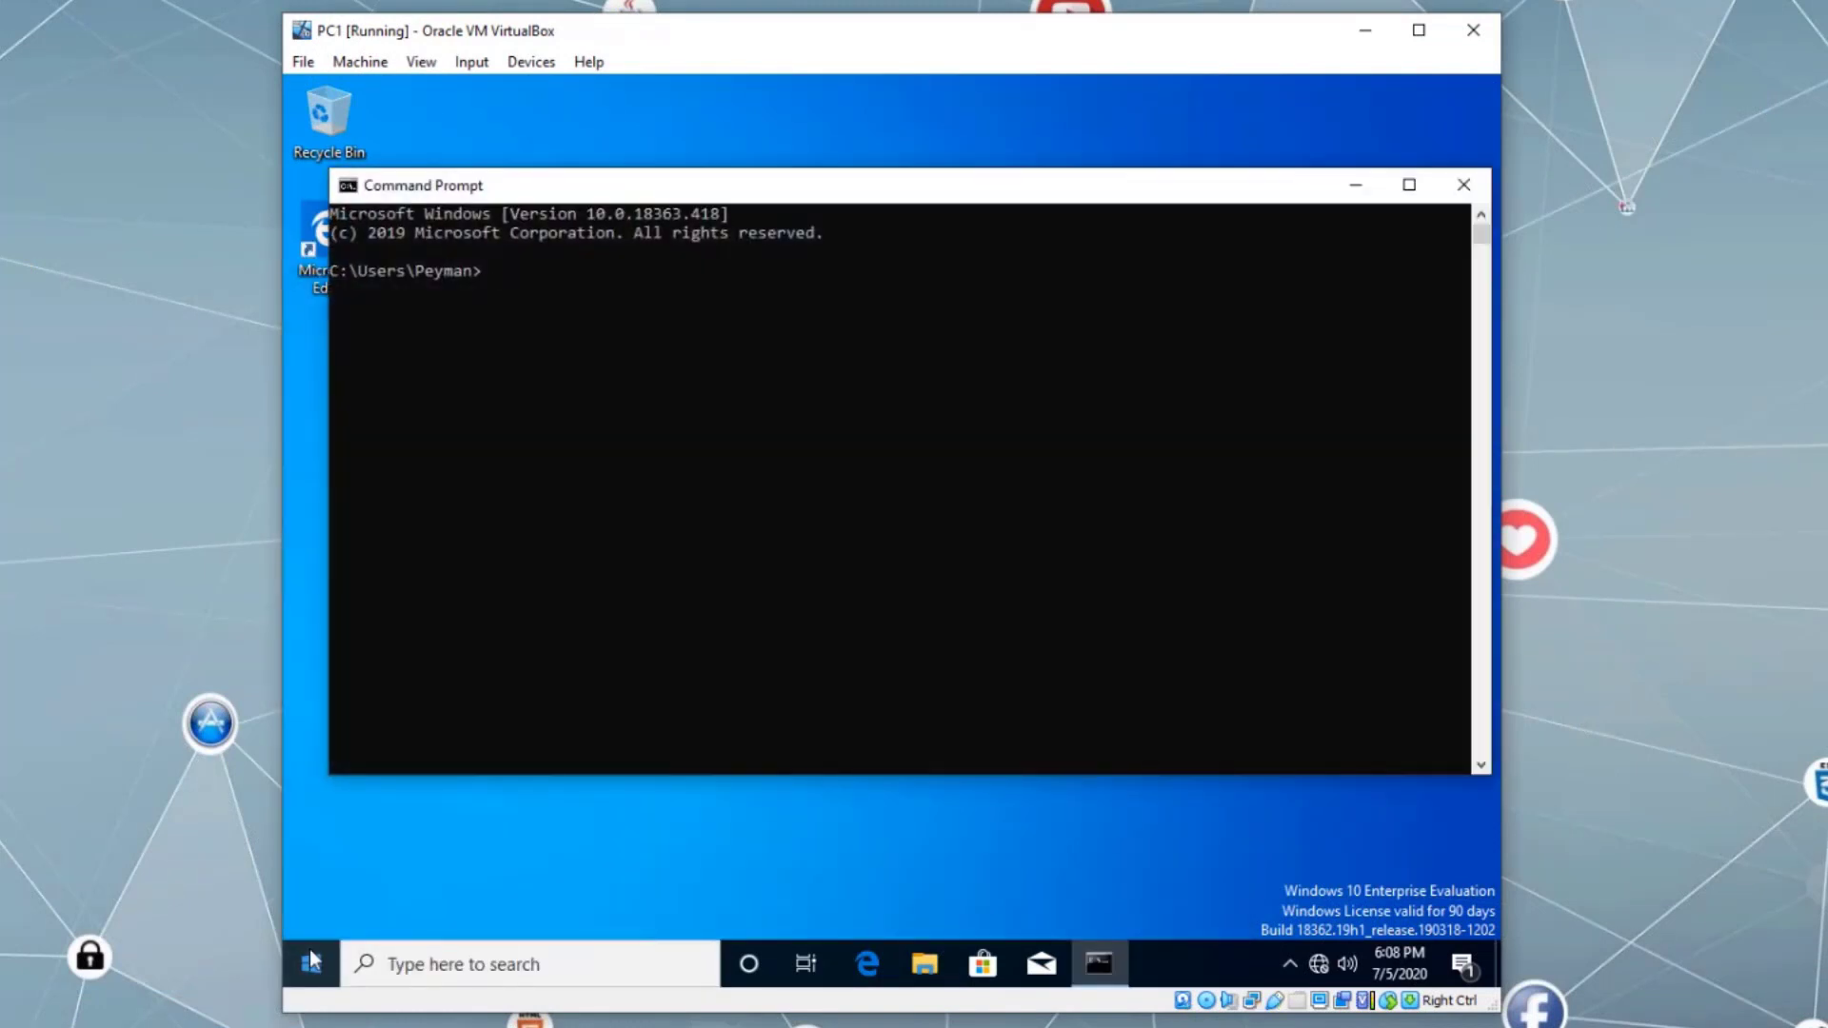
pyautogui.write('ipconfig /all')
pyautogui.press('Return')
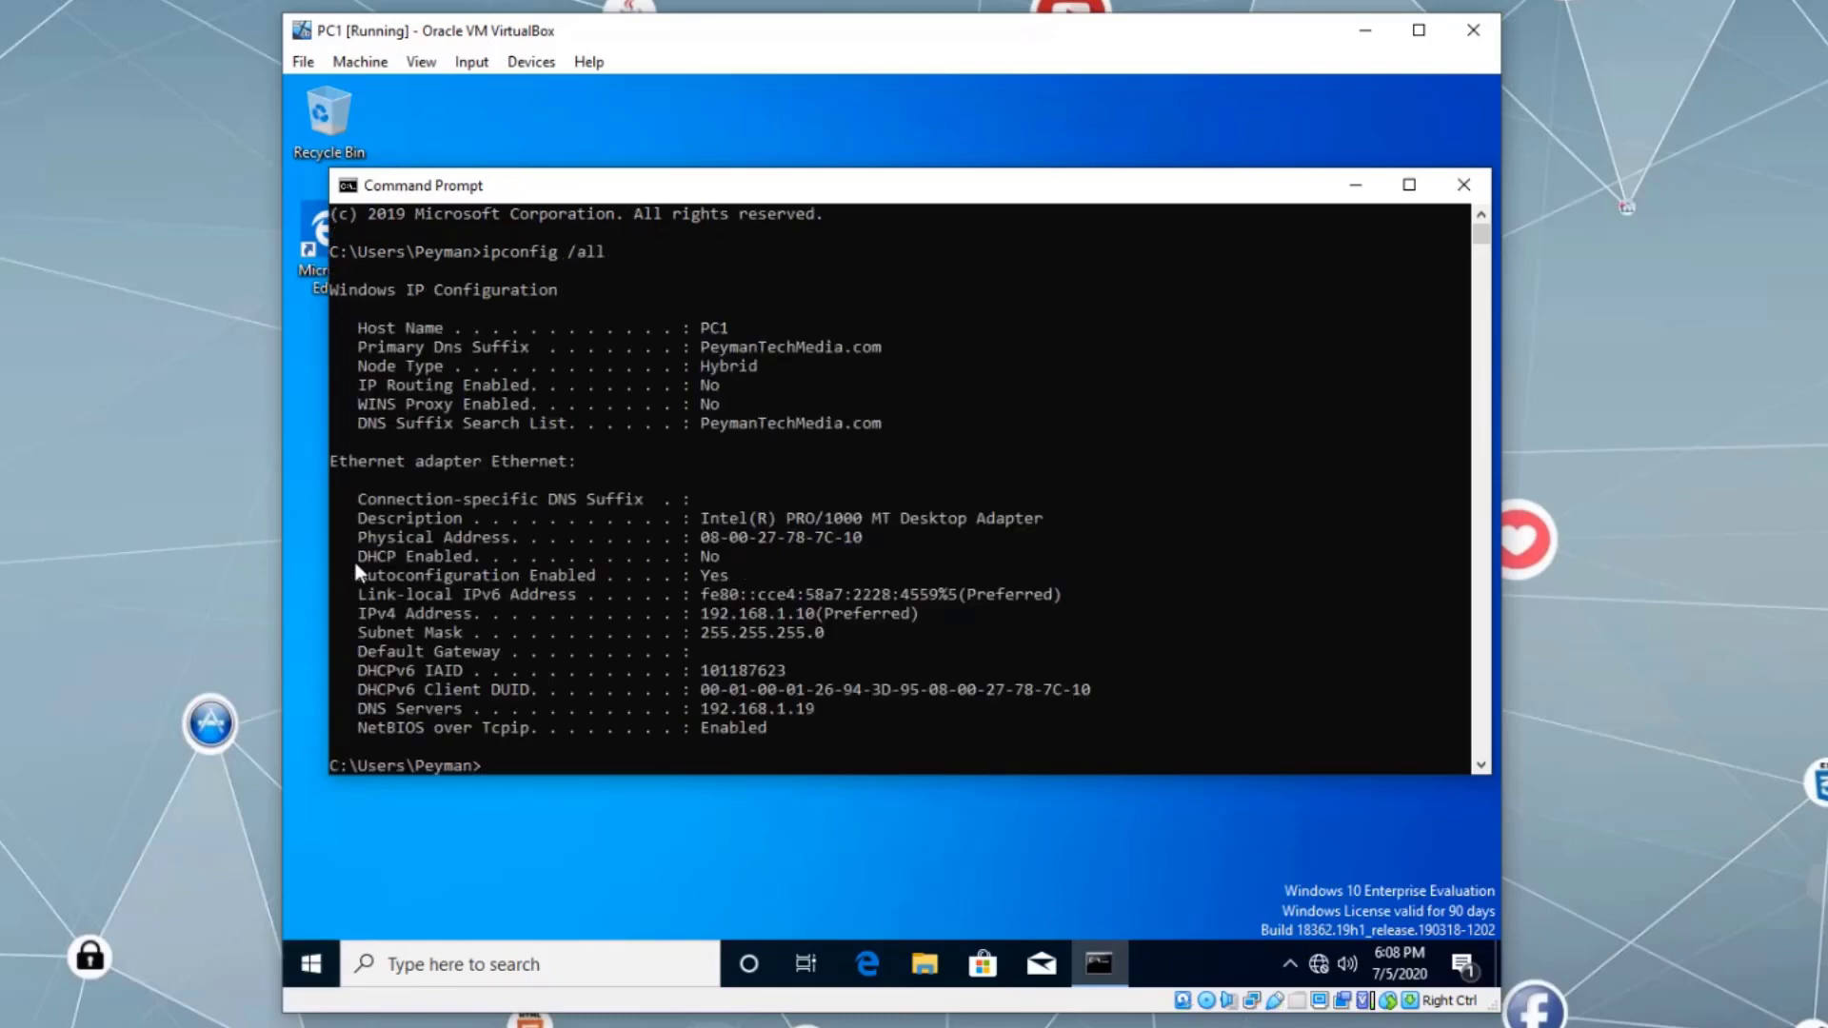
pyautogui.moveTo(757, 558); pyautogui.dragTo(363, 558)
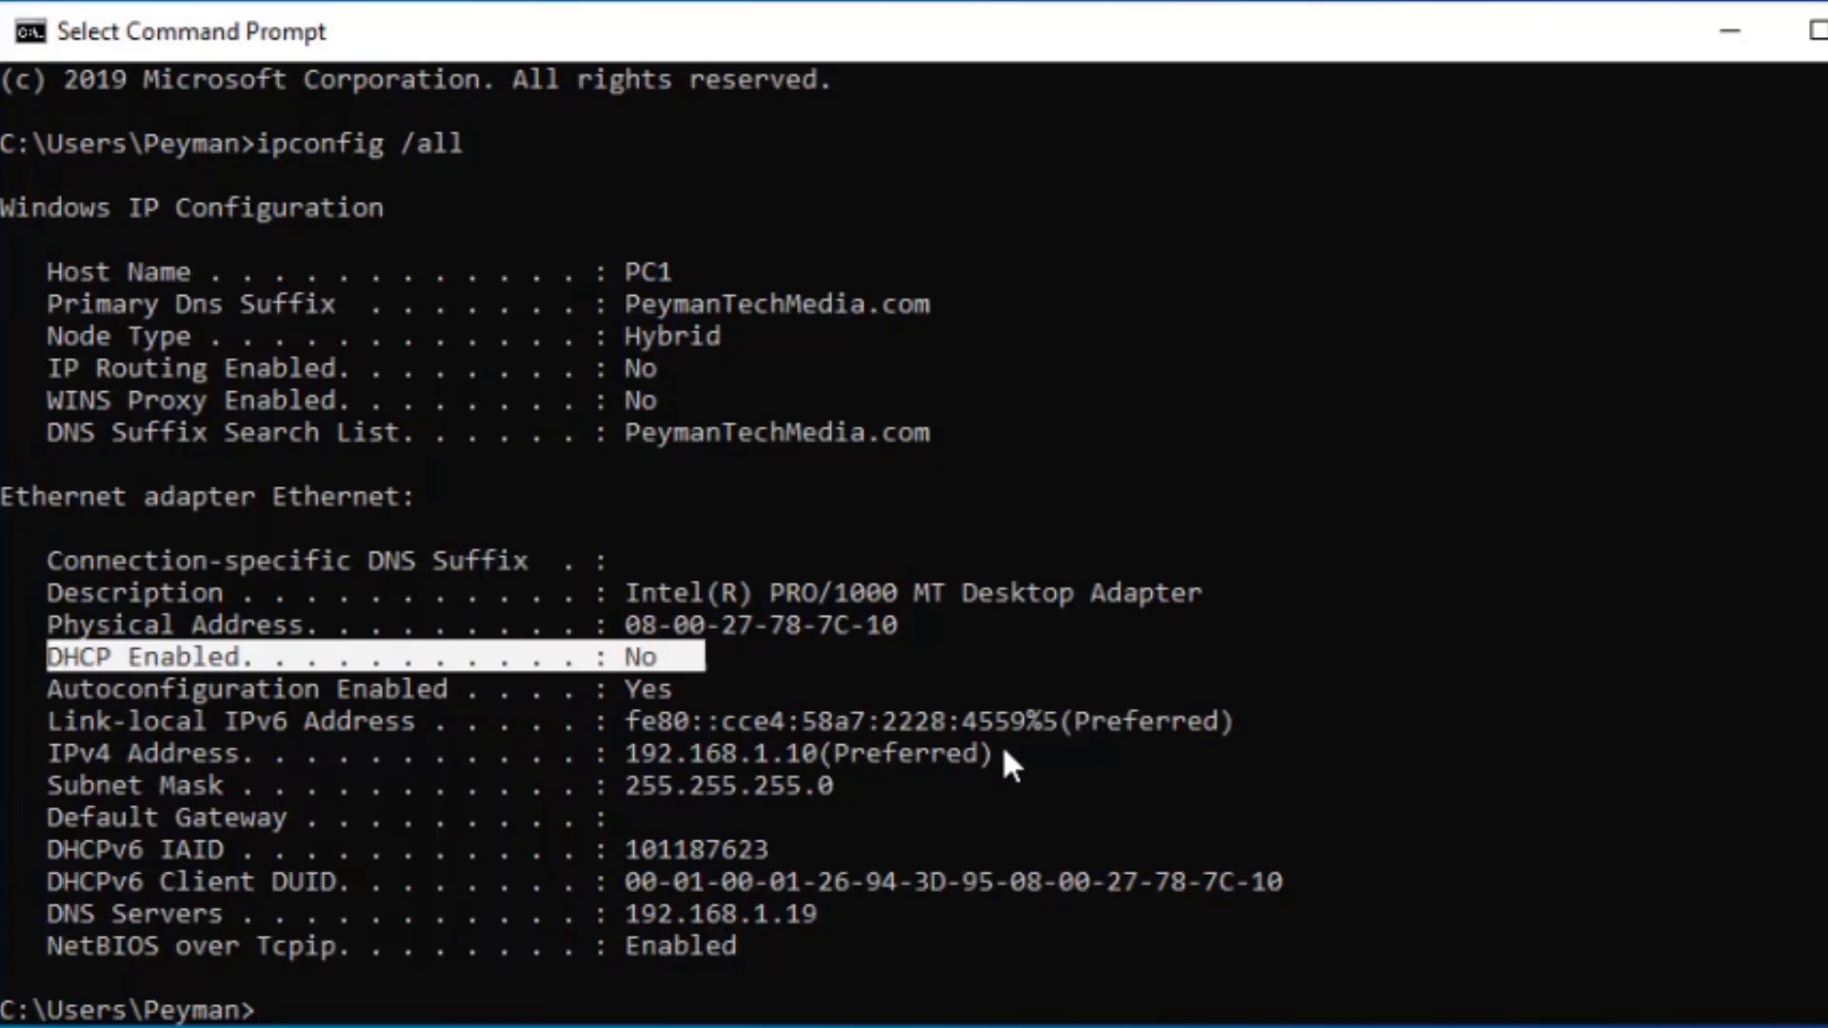
pyautogui.moveTo(1007, 753); pyautogui.dragTo(234, 757)
pyautogui.moveTo(76, 771); pyautogui.dragTo(53, 766)
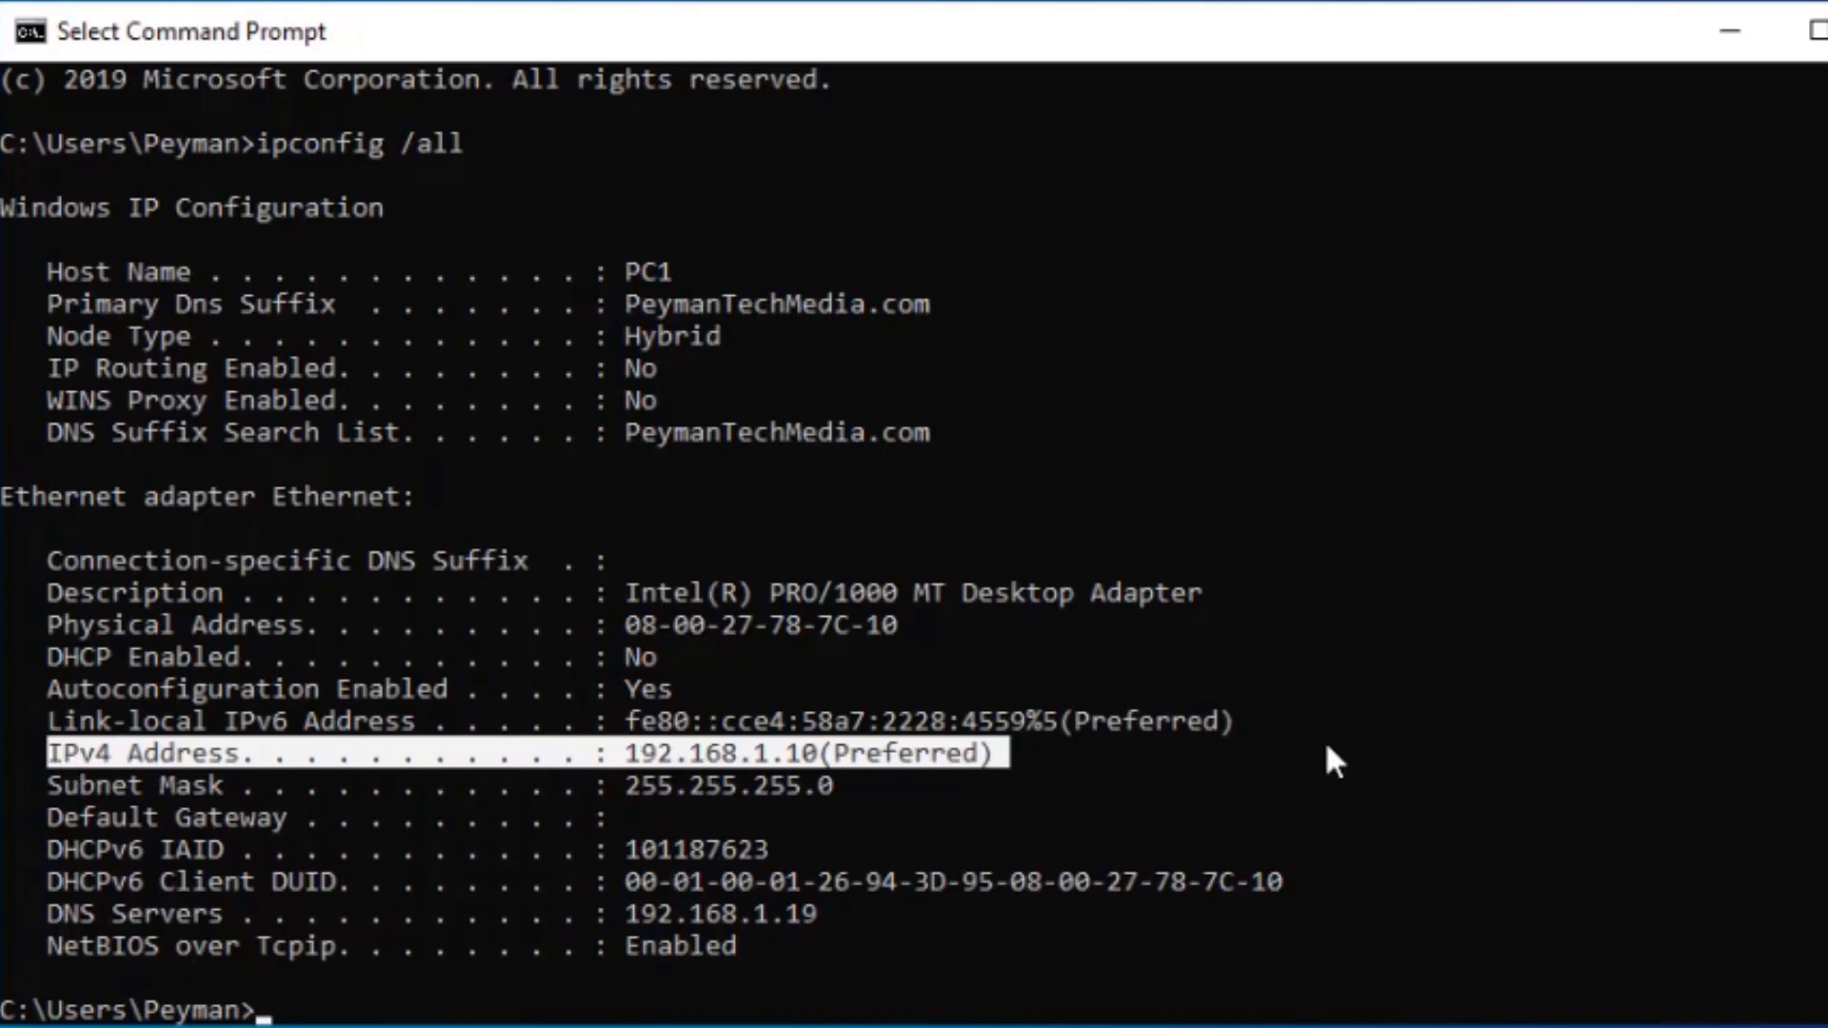
pyautogui.rightClick(873, 805)
# - Ping 192.168.1.19 successfully, then enter ncpa.cpl
pyautogui.write('ping')
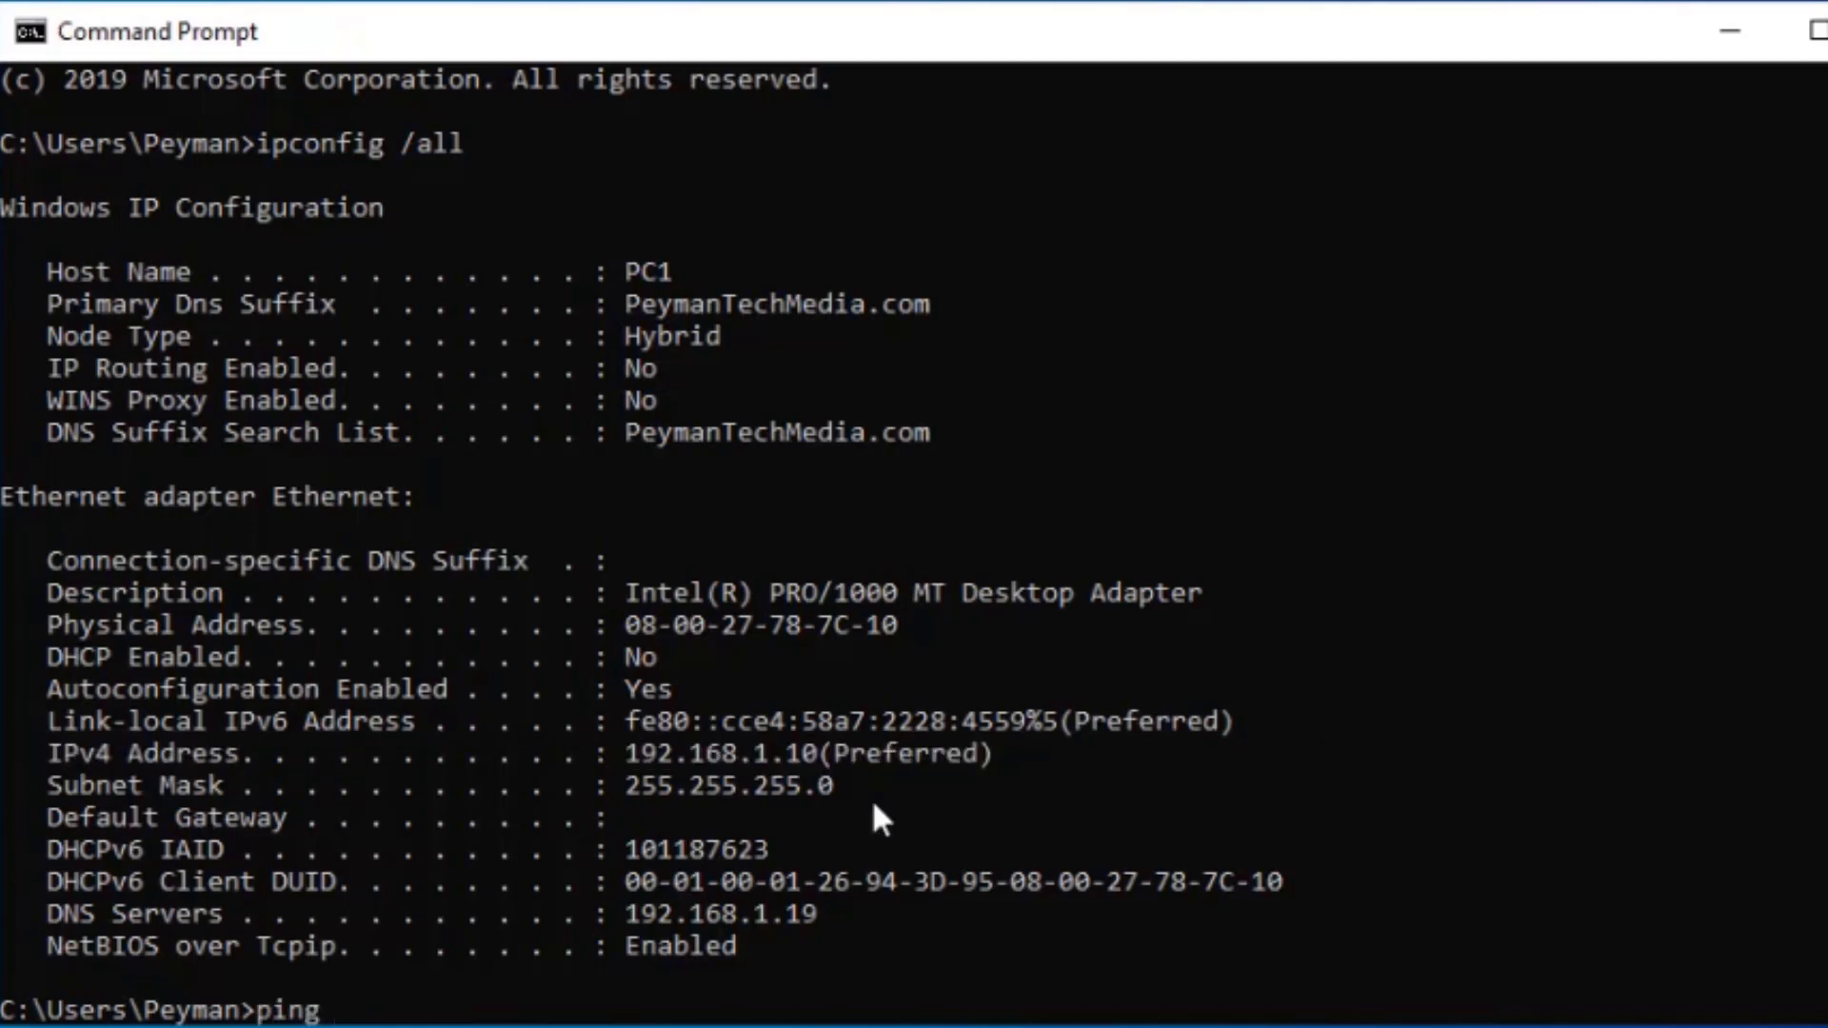
pyautogui.write(' 192.168.1.19')
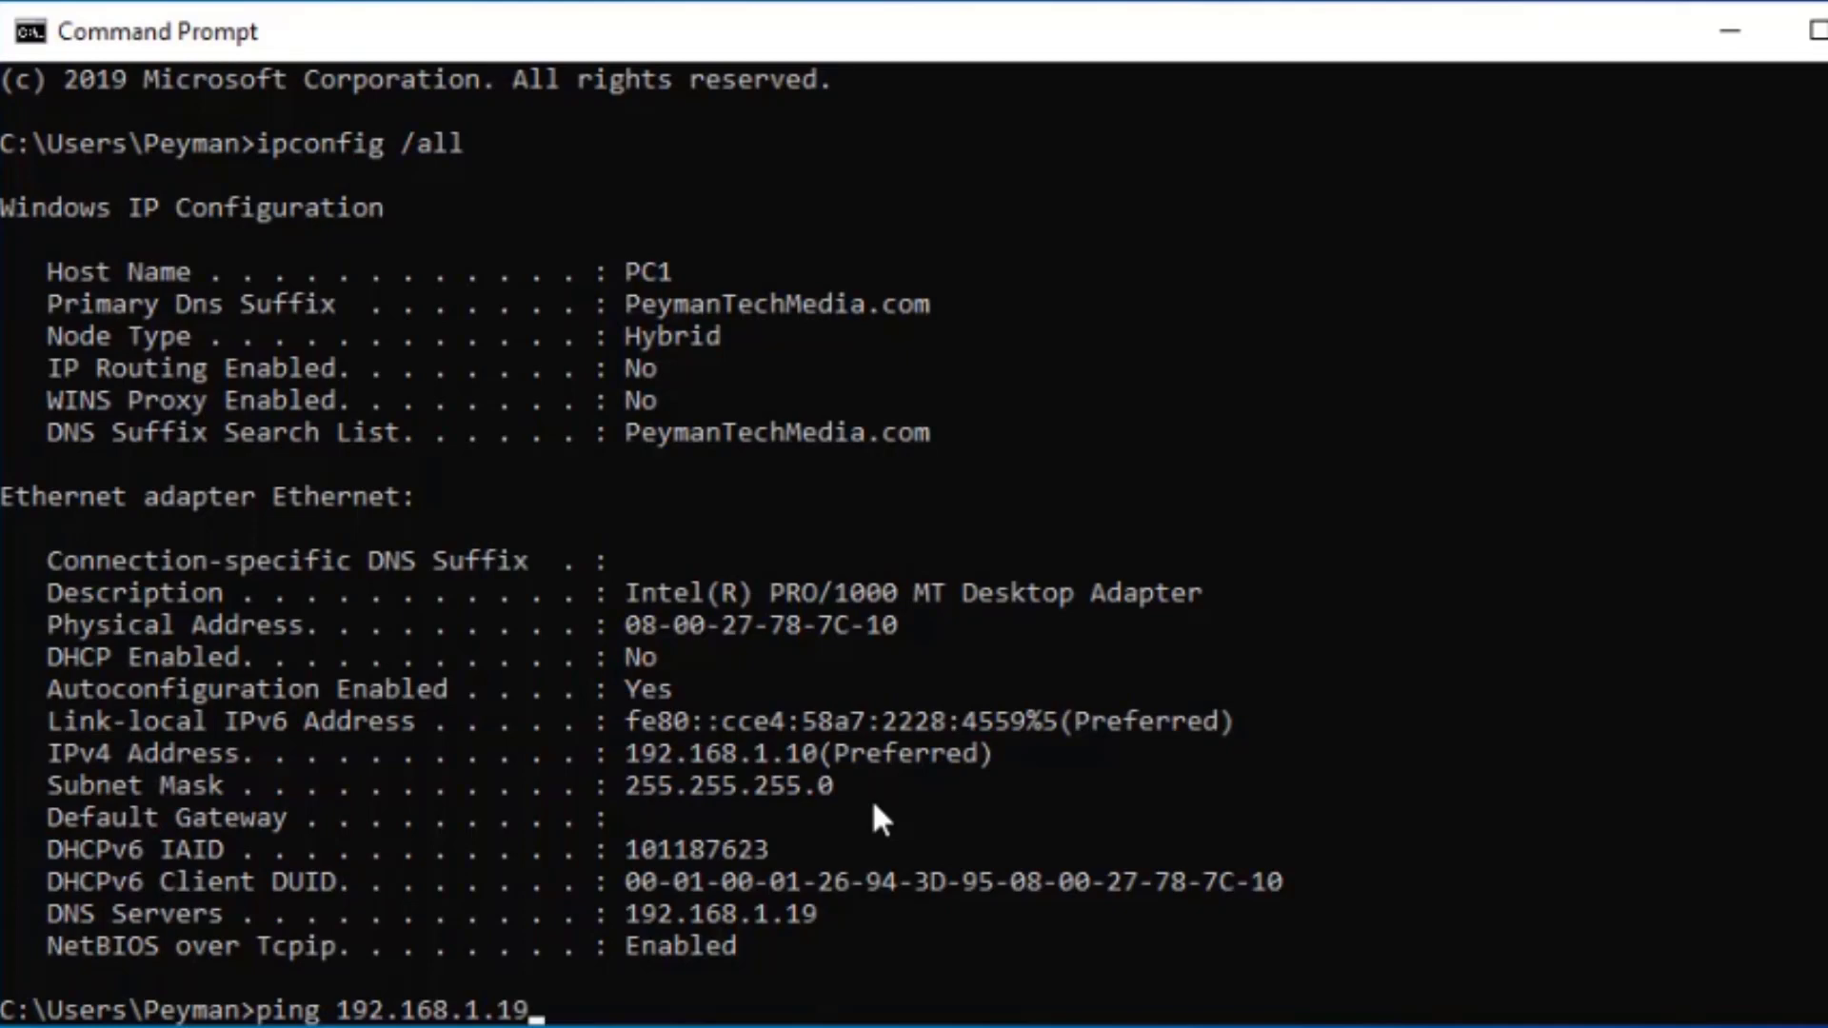
pyautogui.press('Return')
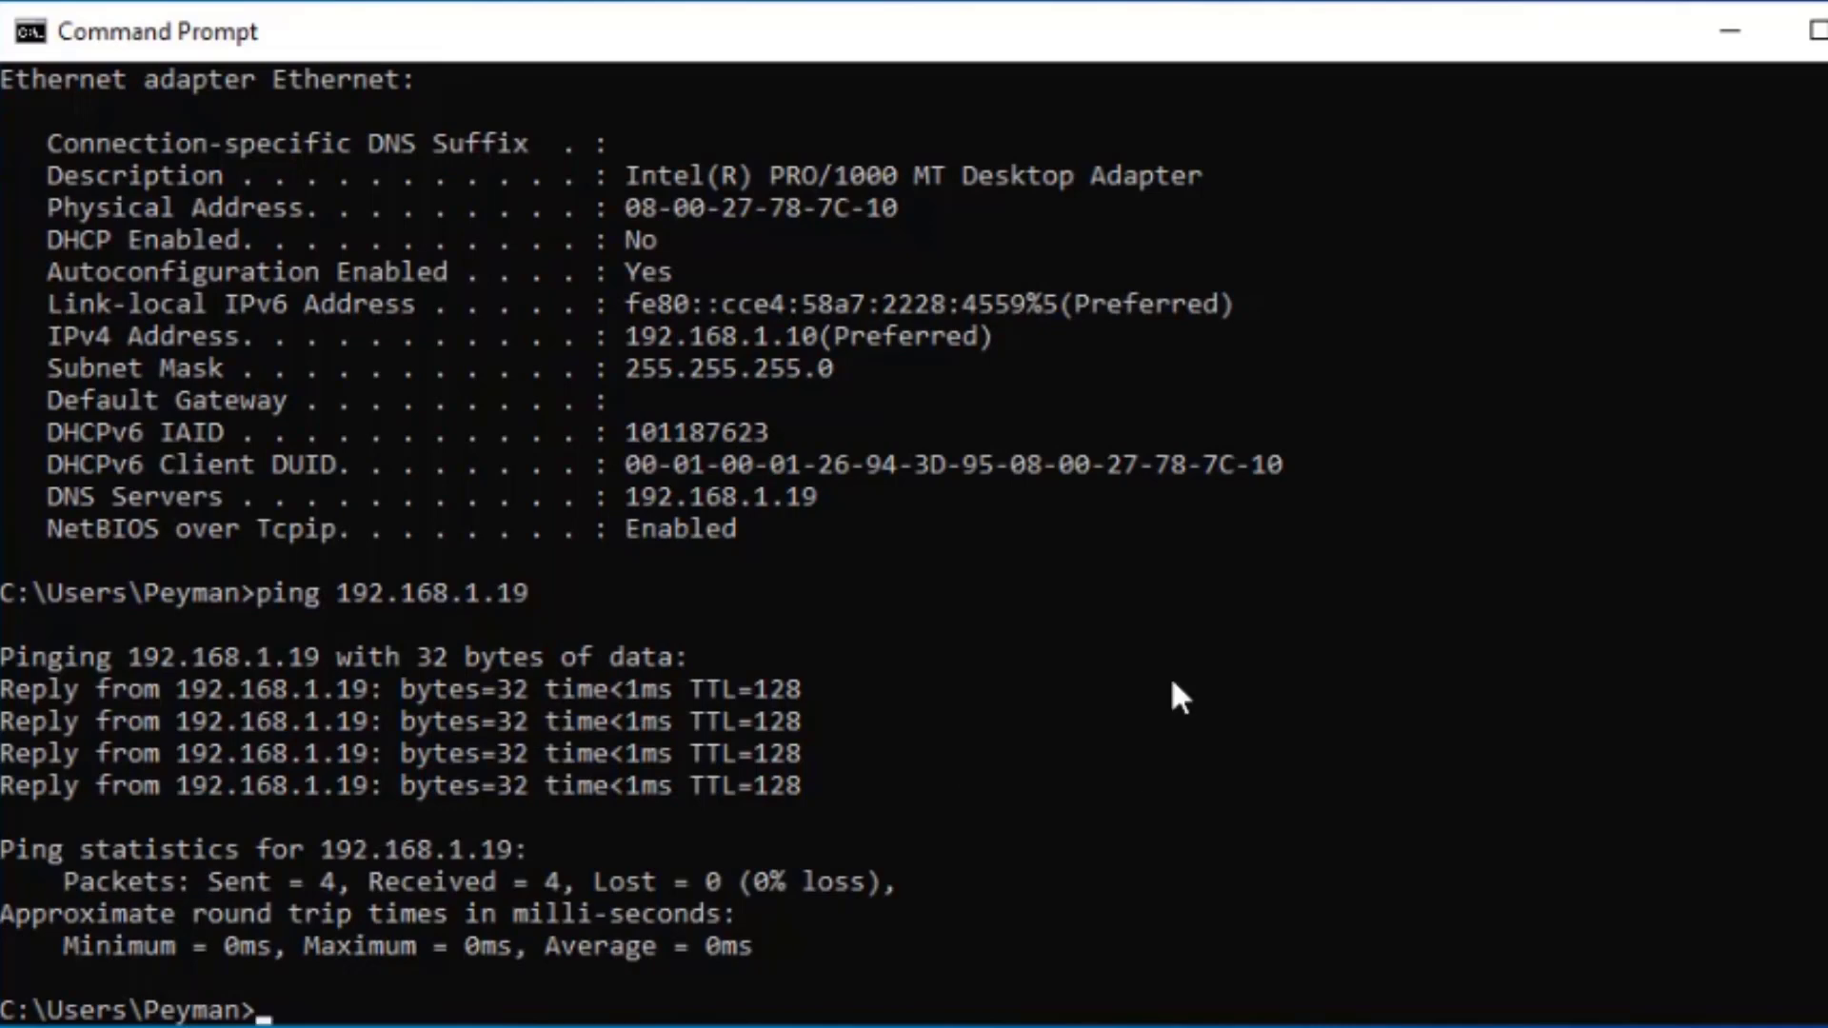
pyautogui.write('ncpa.cpl')
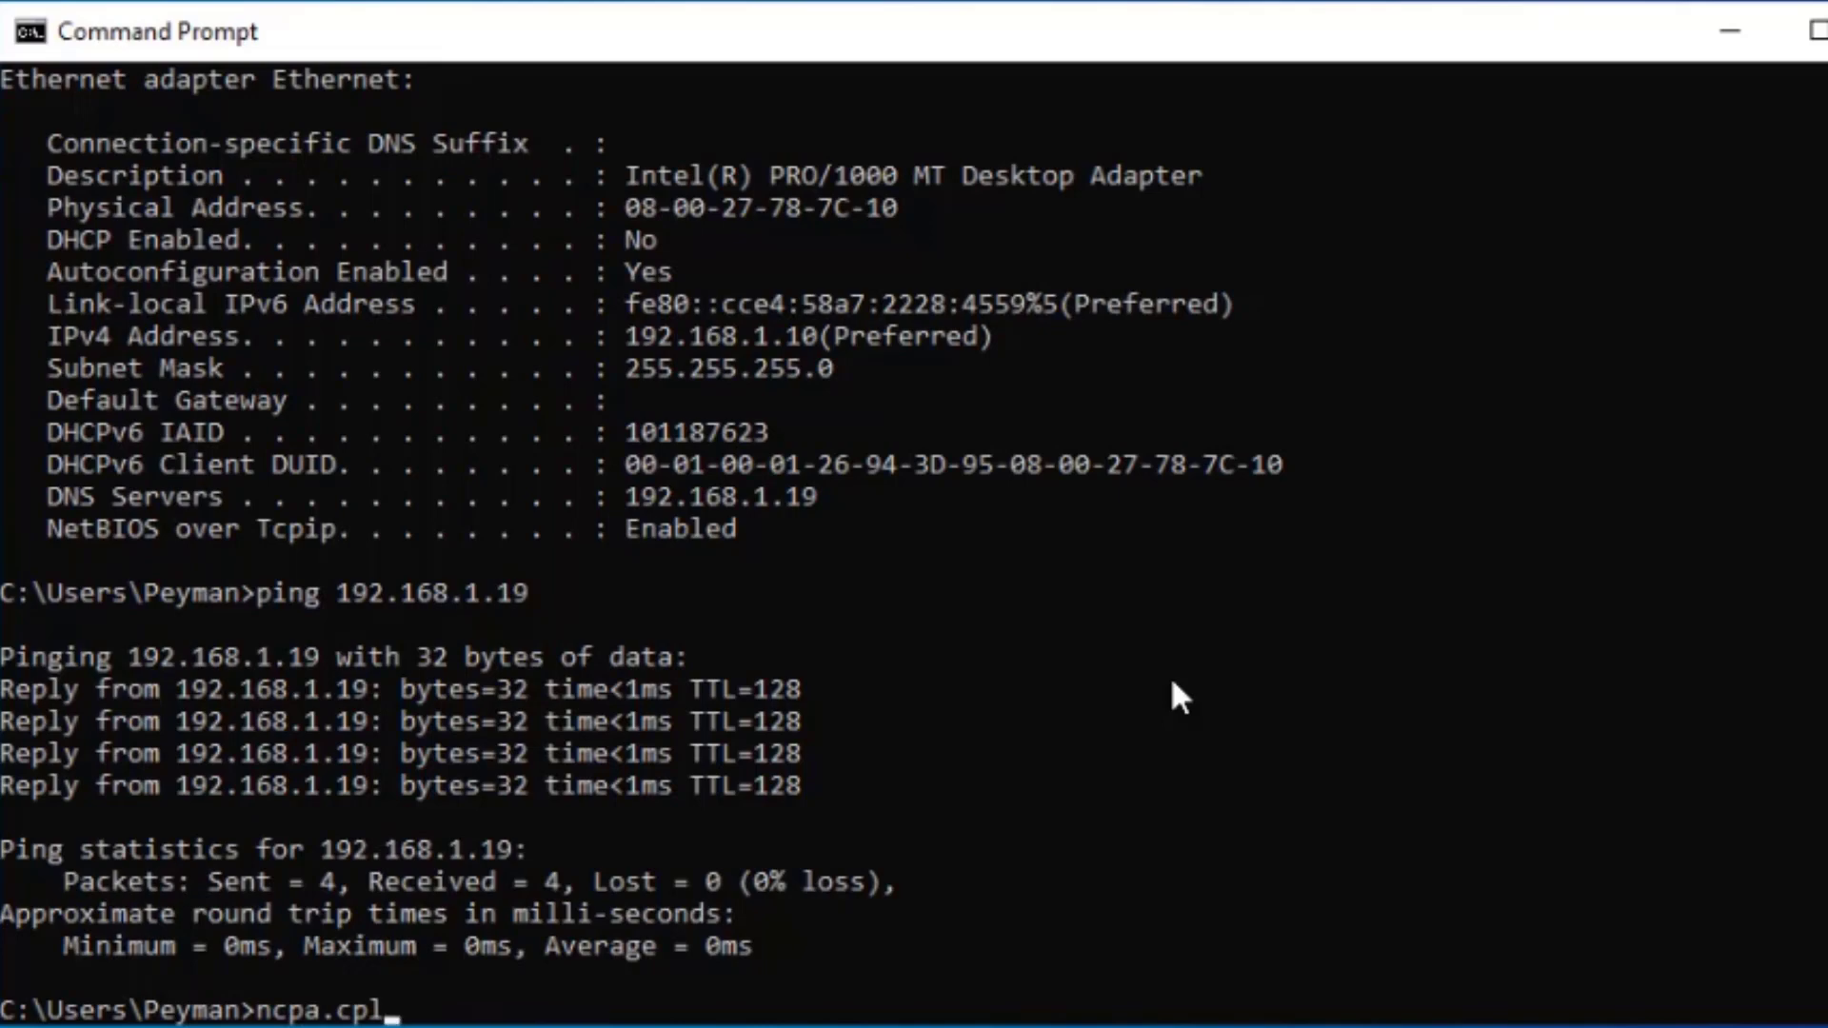
# - Open the Internet Protocol Version 4 (TCP/IPv4) properties of PC1's Ethernet connection via ncpa.cpl
pyautogui.press('Return')
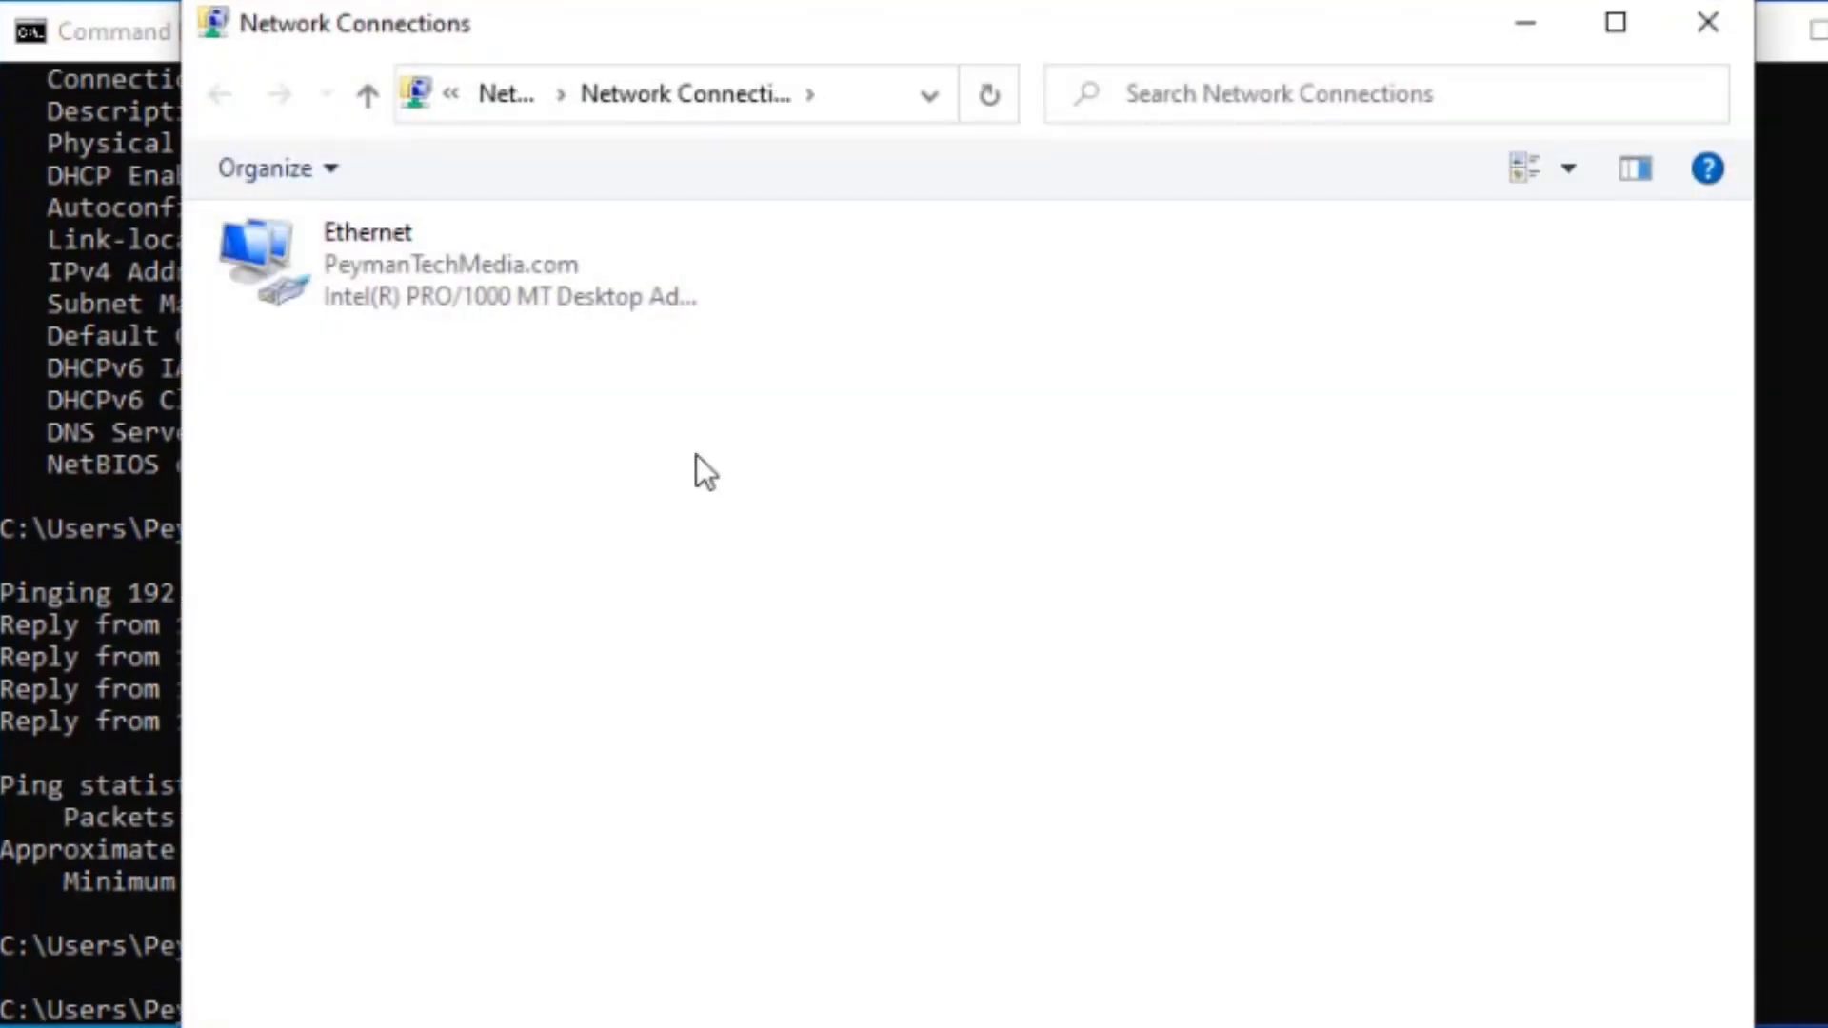
pyautogui.click(331, 283)
pyautogui.rightClick(331, 283)
pyautogui.click(591, 557)
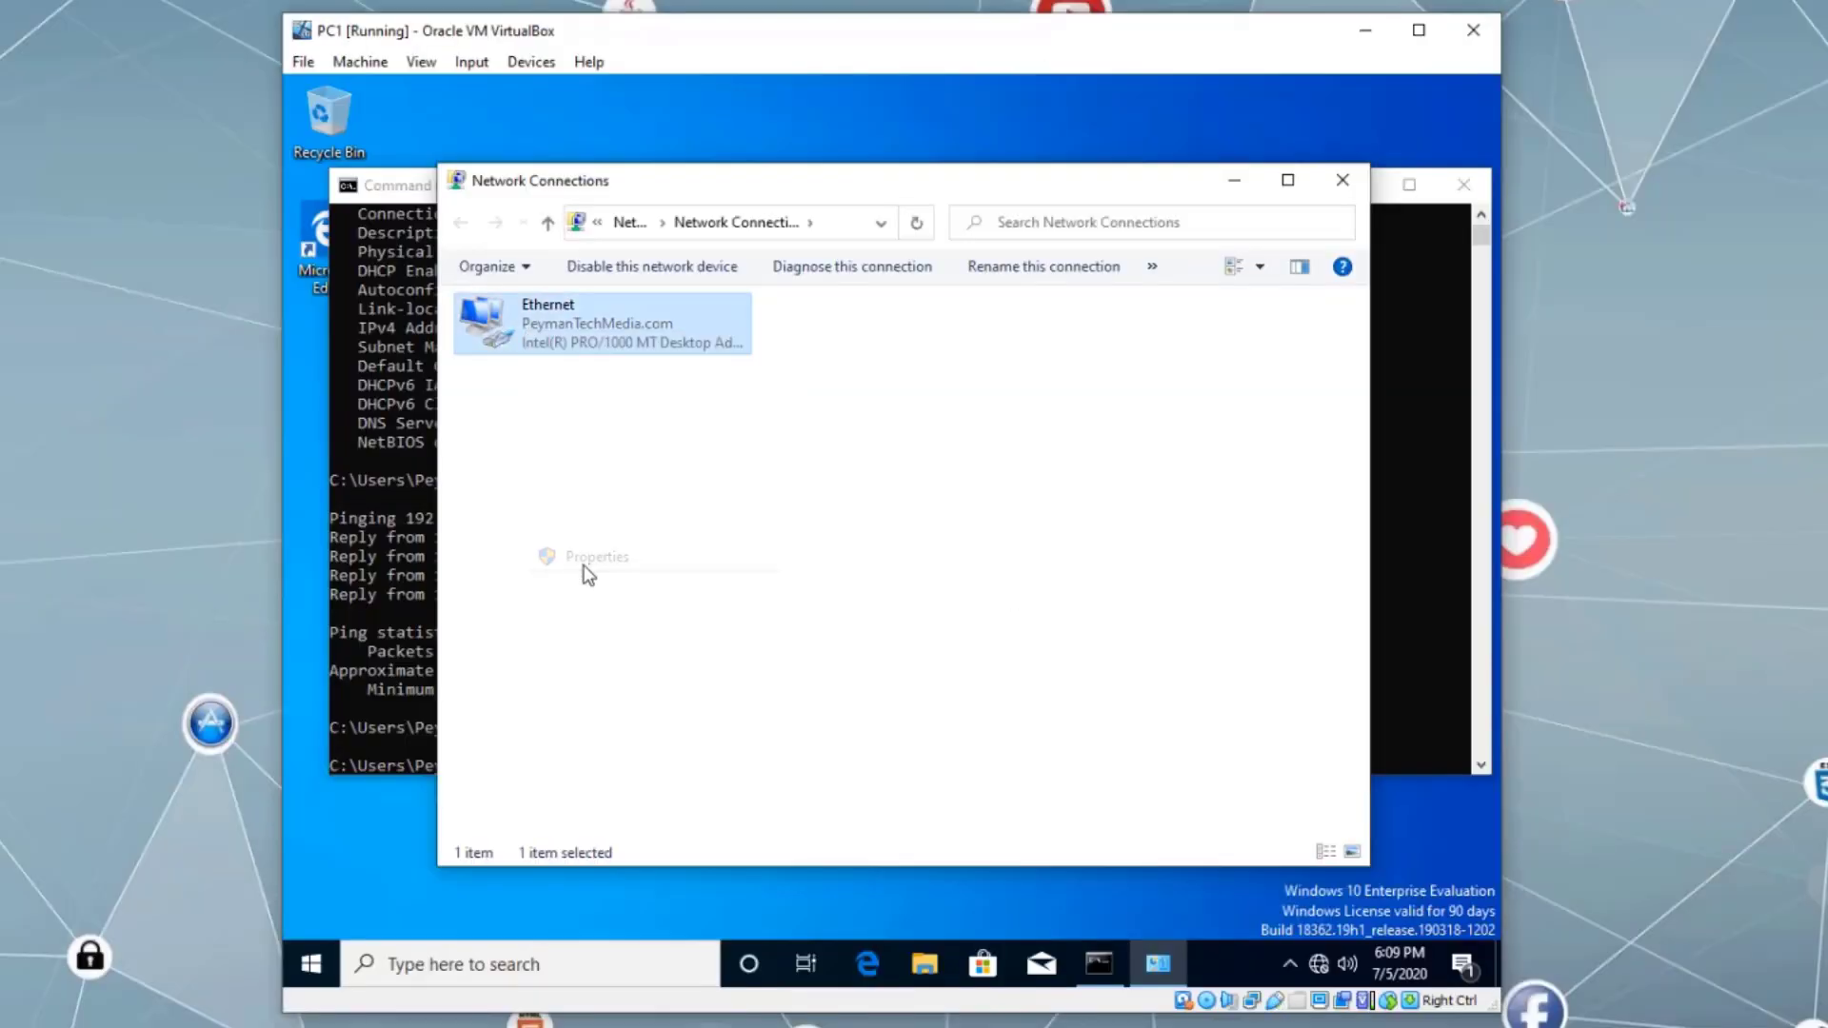
pyautogui.scroll(-1, 693, 568)
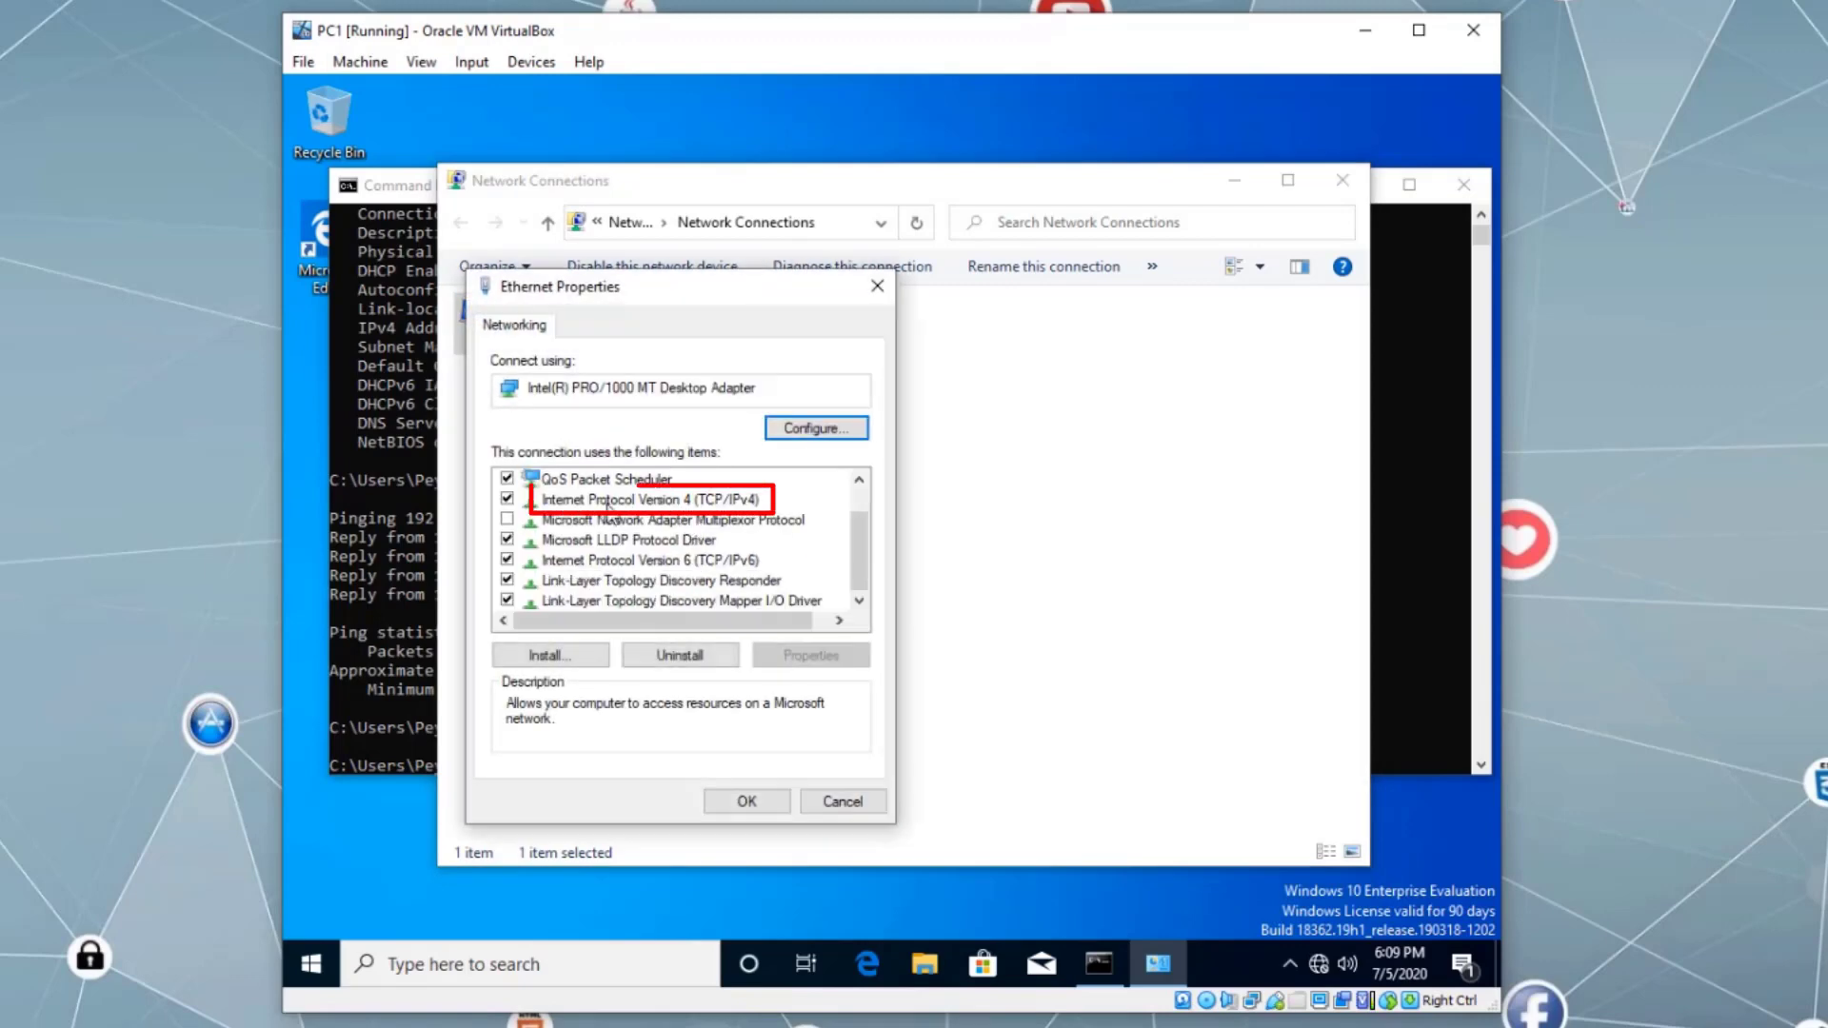
pyautogui.click(743, 501)
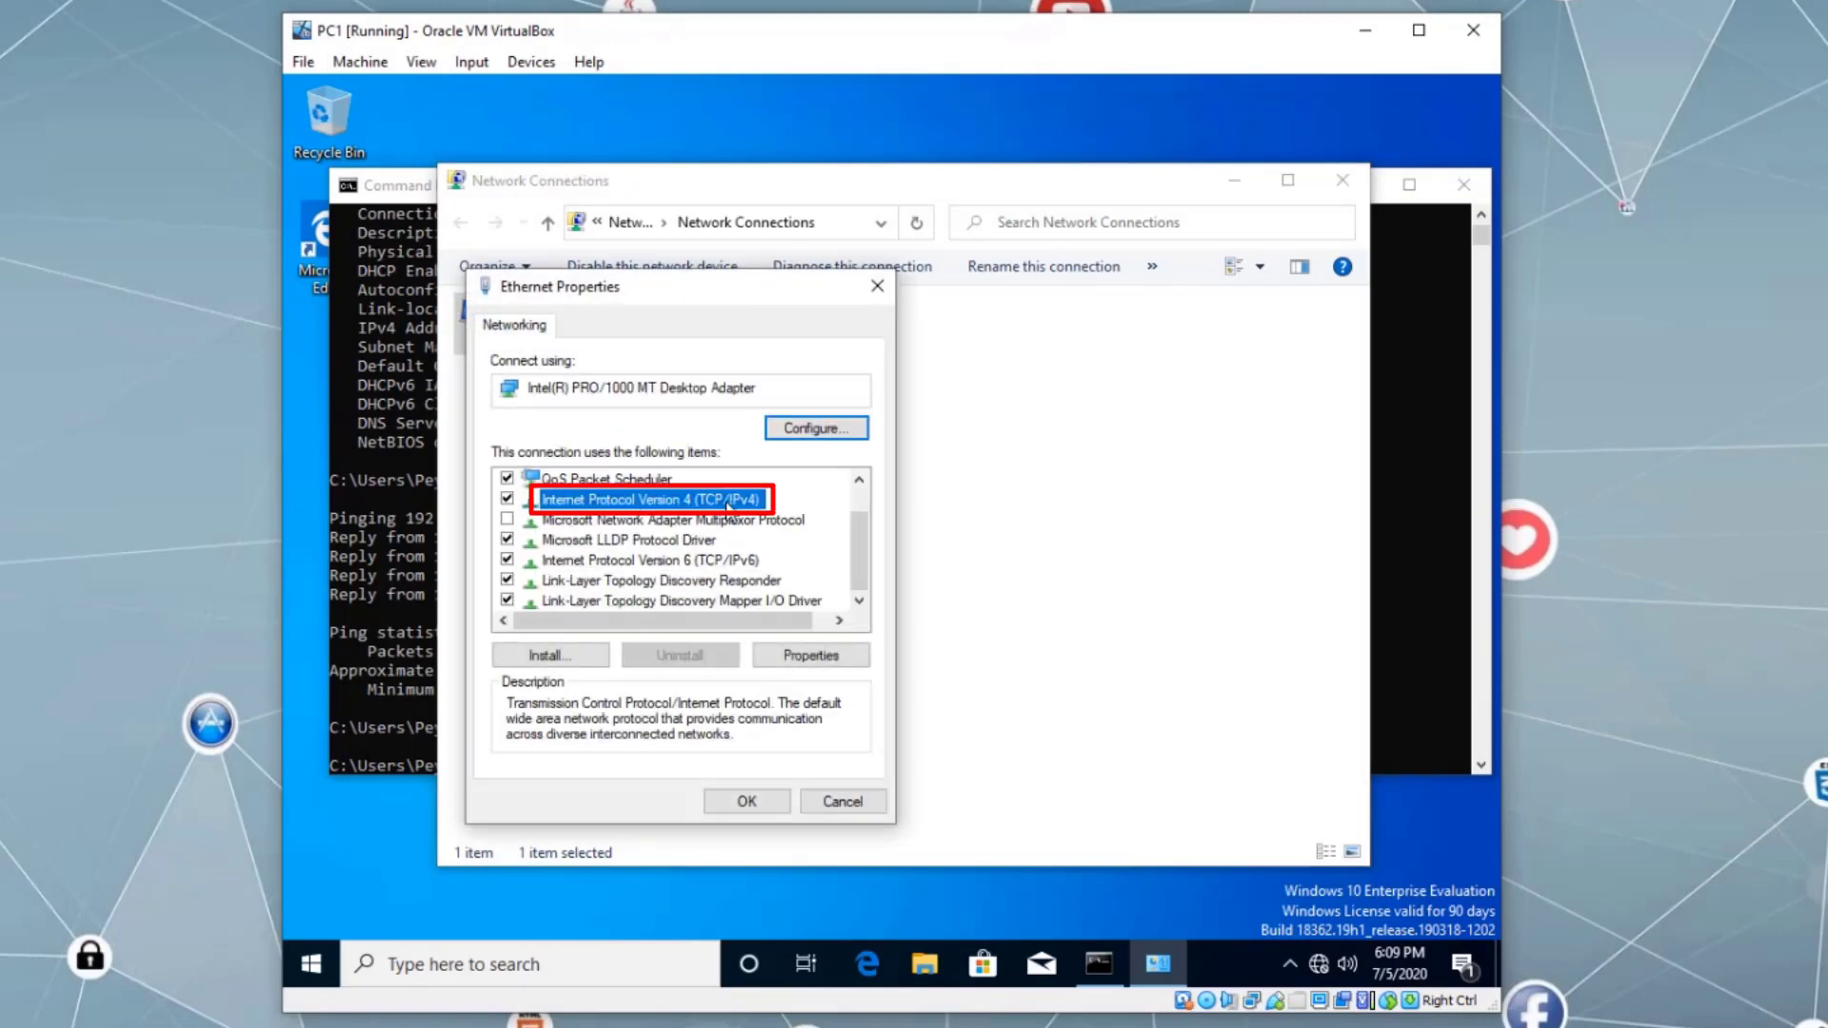
pyautogui.click(809, 655)
# - Choose to obtain the IP address and DNS server automatically, then close the network windows
pyautogui.click(585, 525)
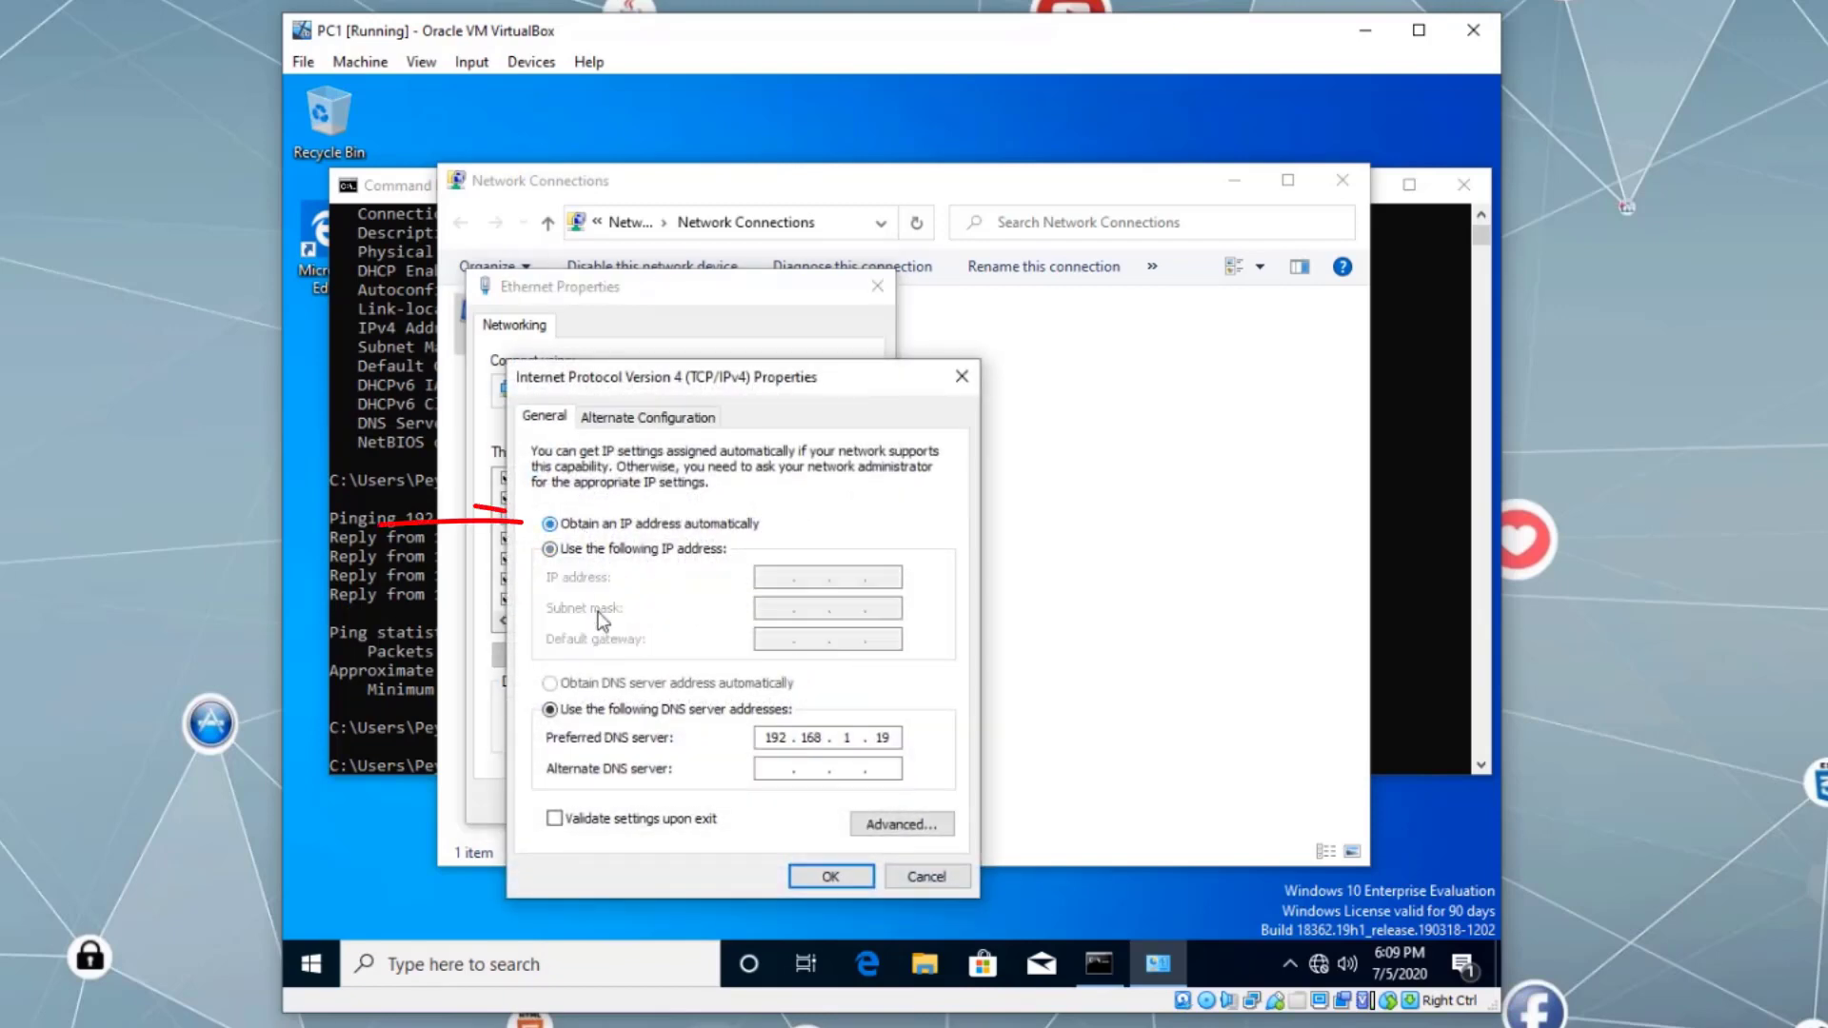
pyautogui.click(598, 684)
pyautogui.click(817, 876)
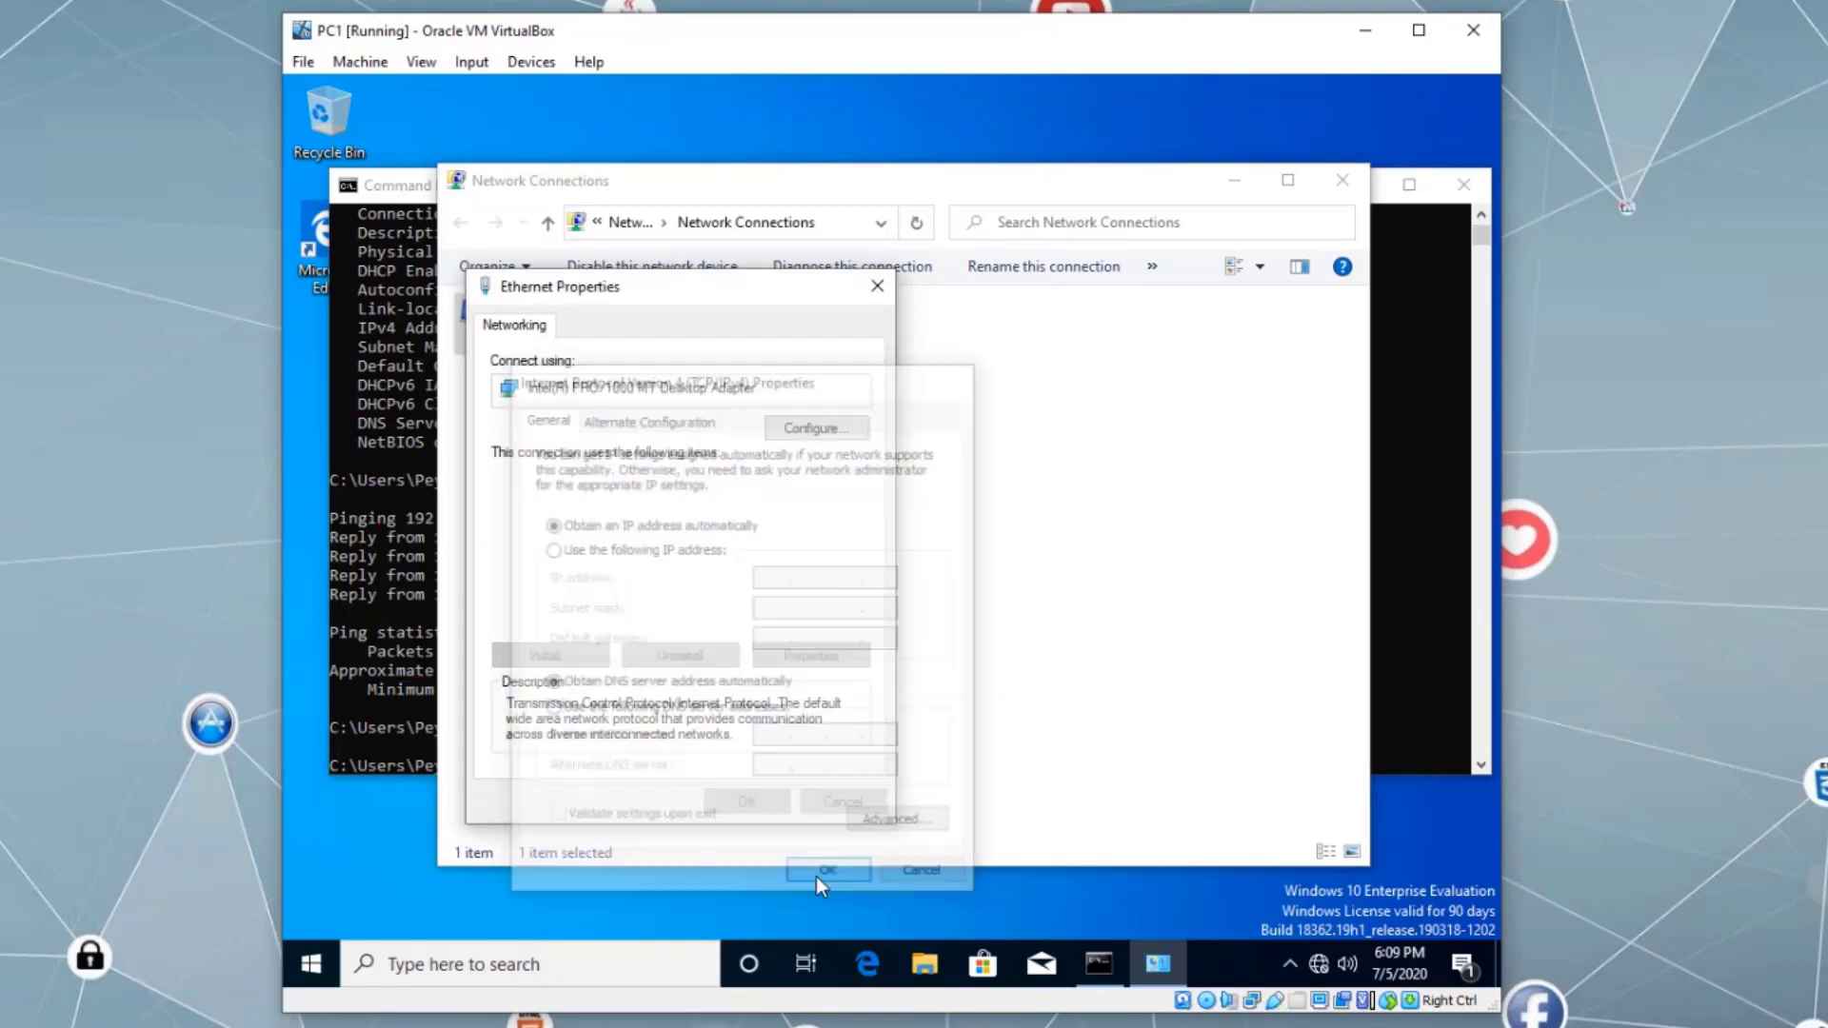
pyautogui.click(748, 803)
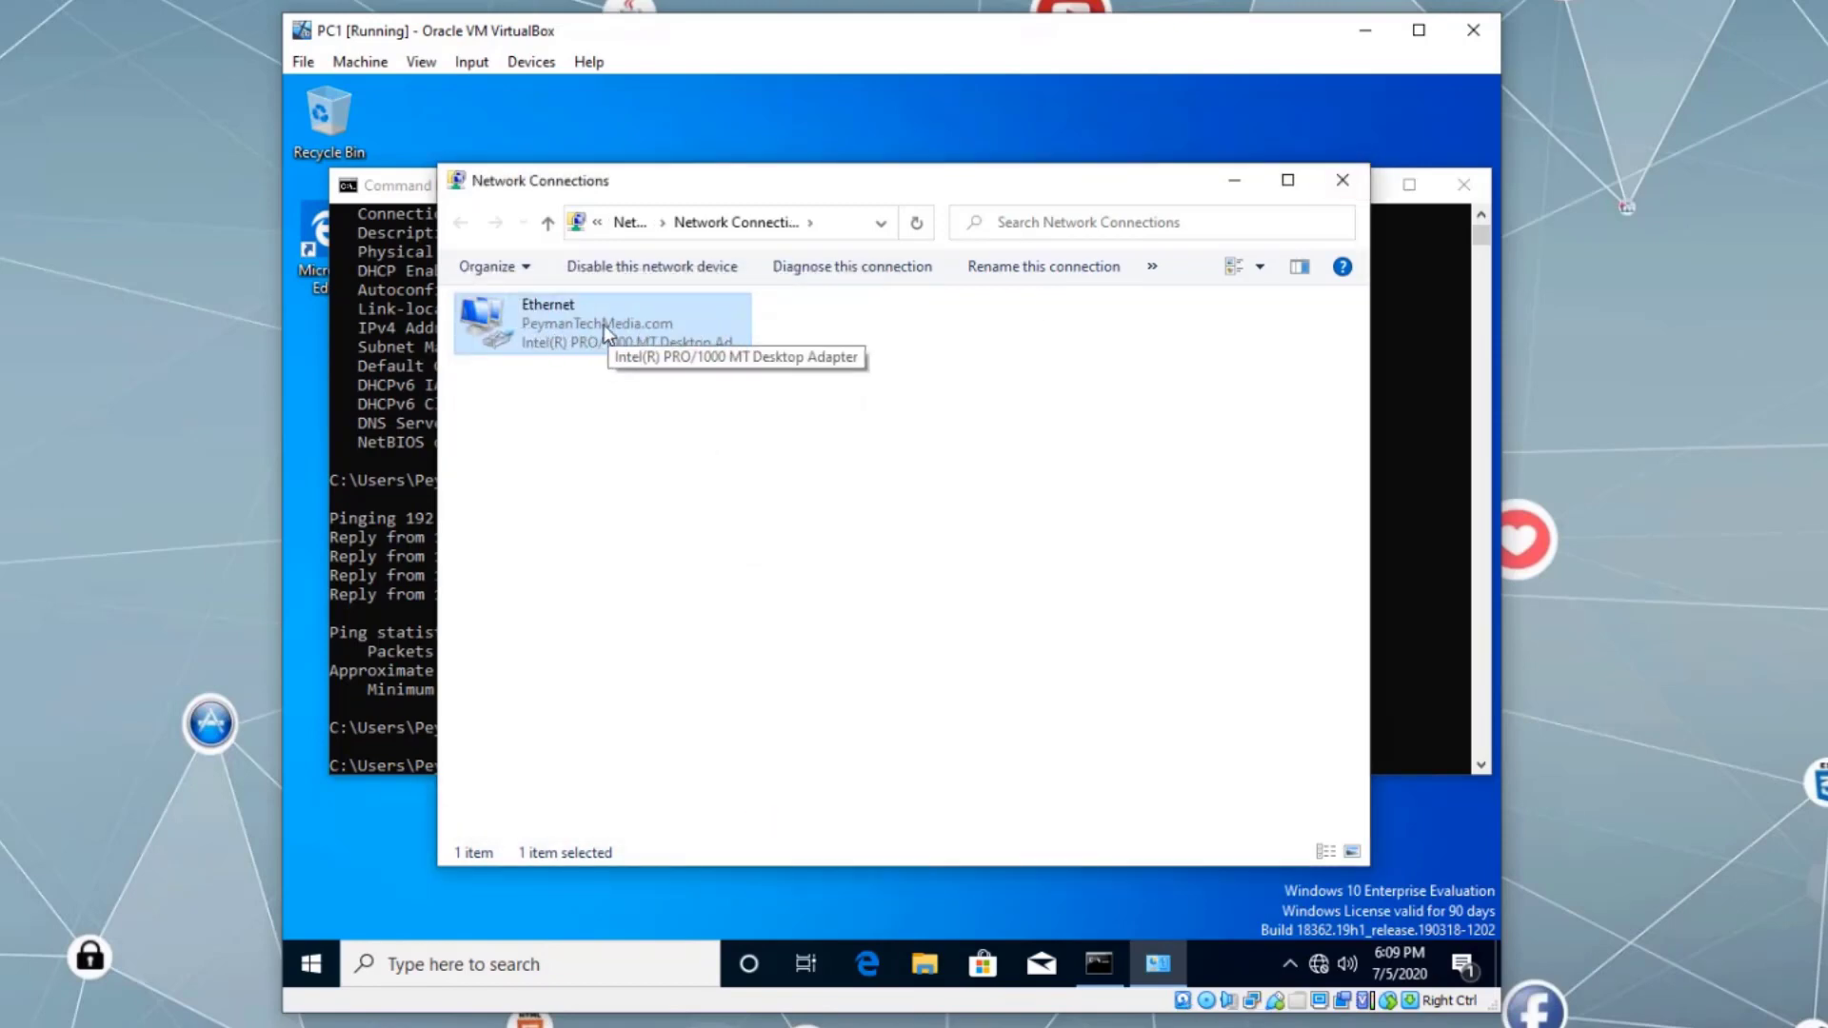
pyautogui.click(1343, 180)
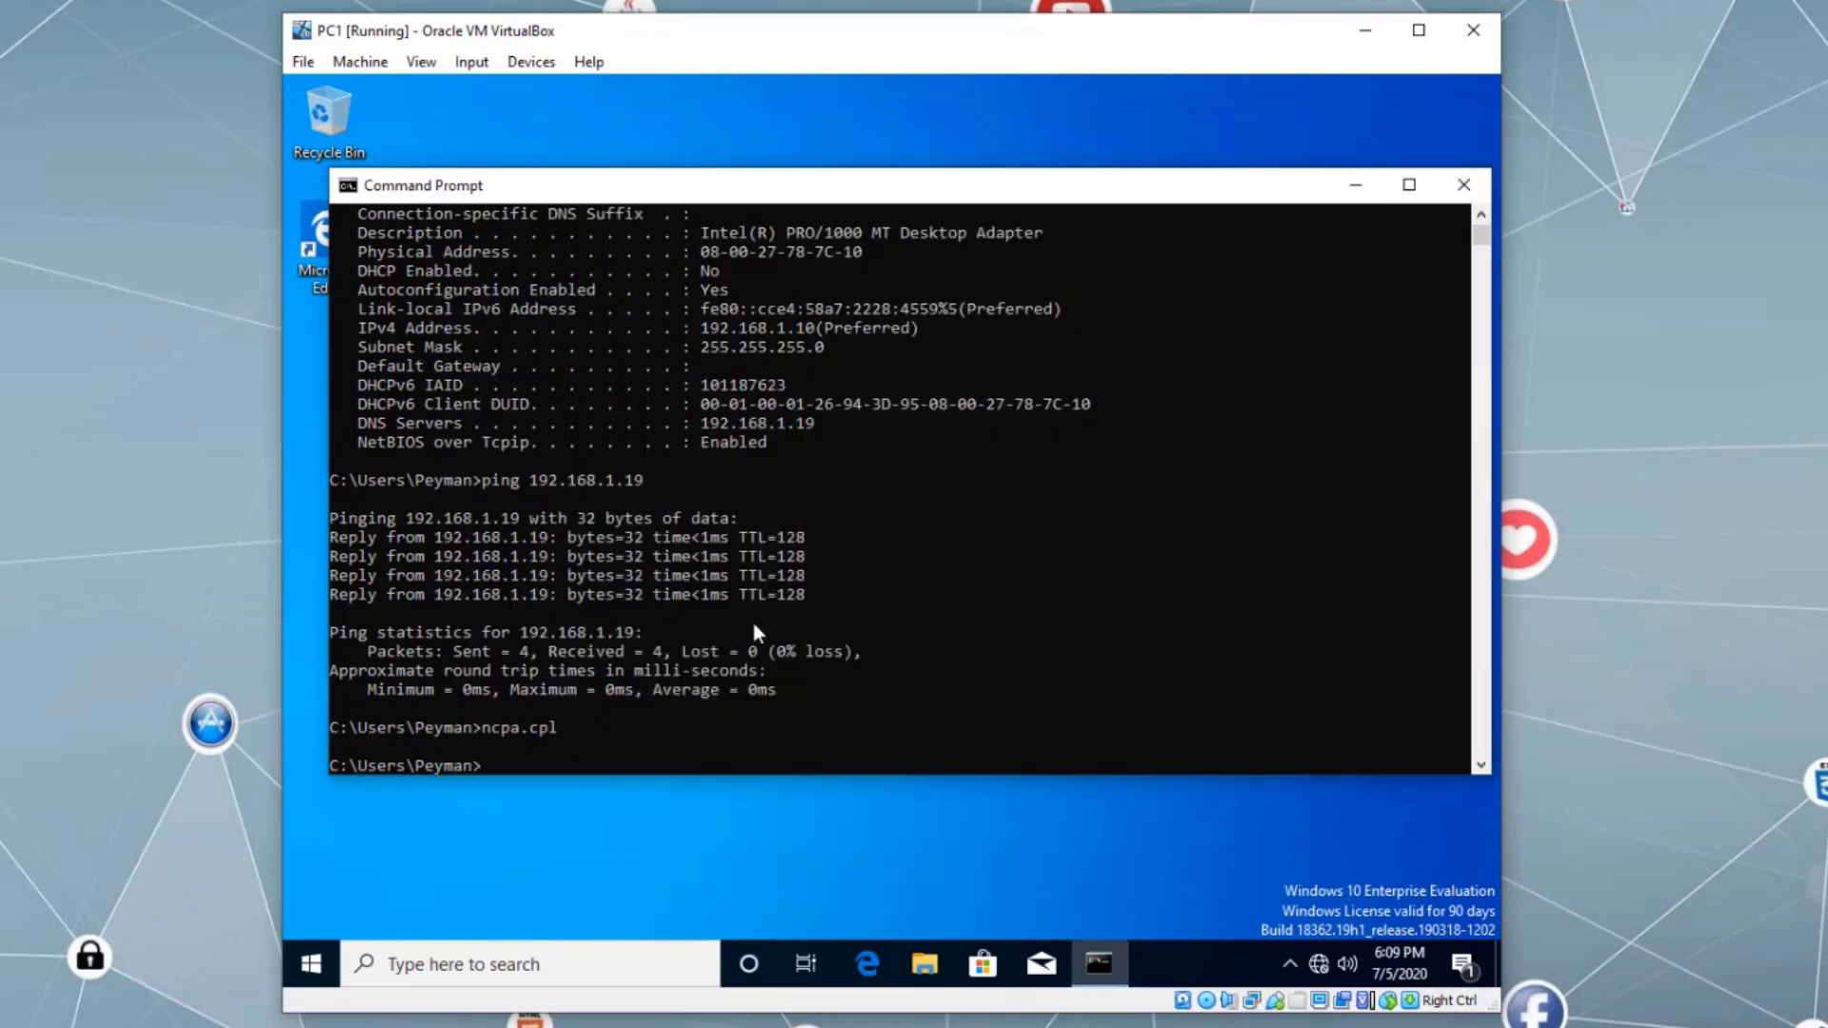
# - Rerun ipconfig /all and highlight 'DHCP Enabled: Yes' and IPv4 Address 192.168.1.51
pyautogui.click(865, 706)
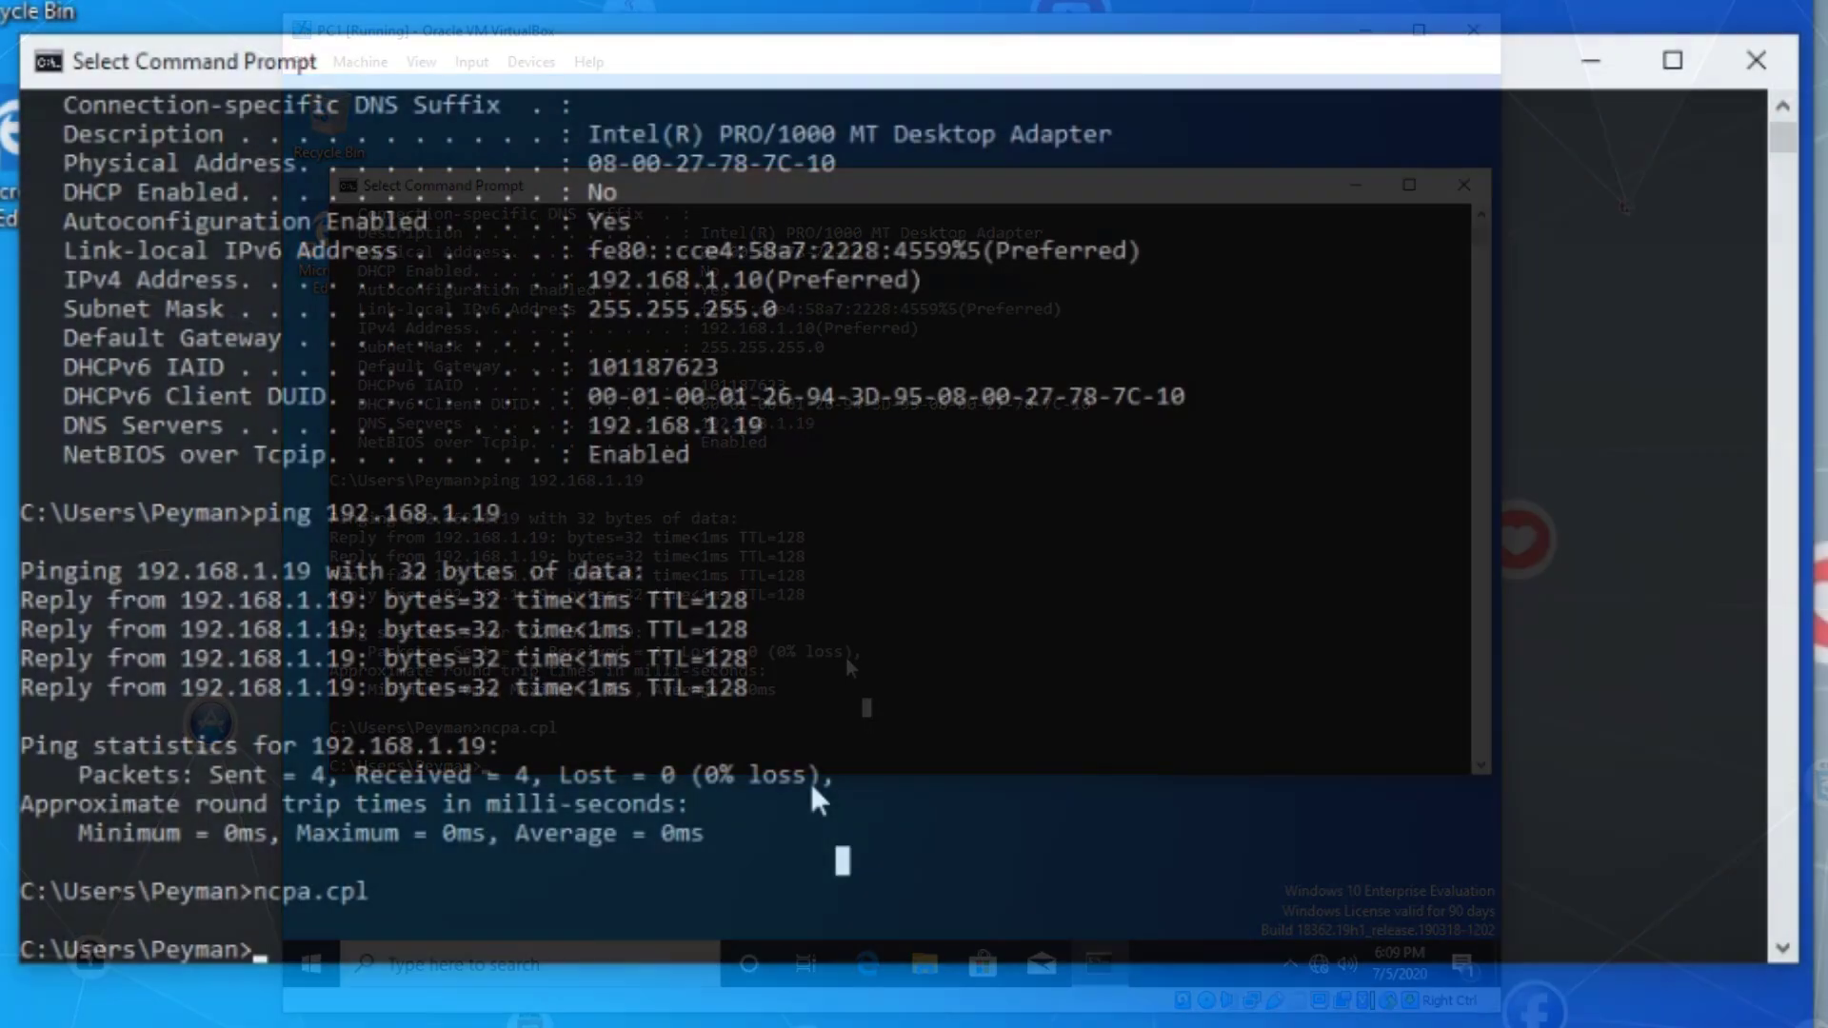
pyautogui.press('Up')
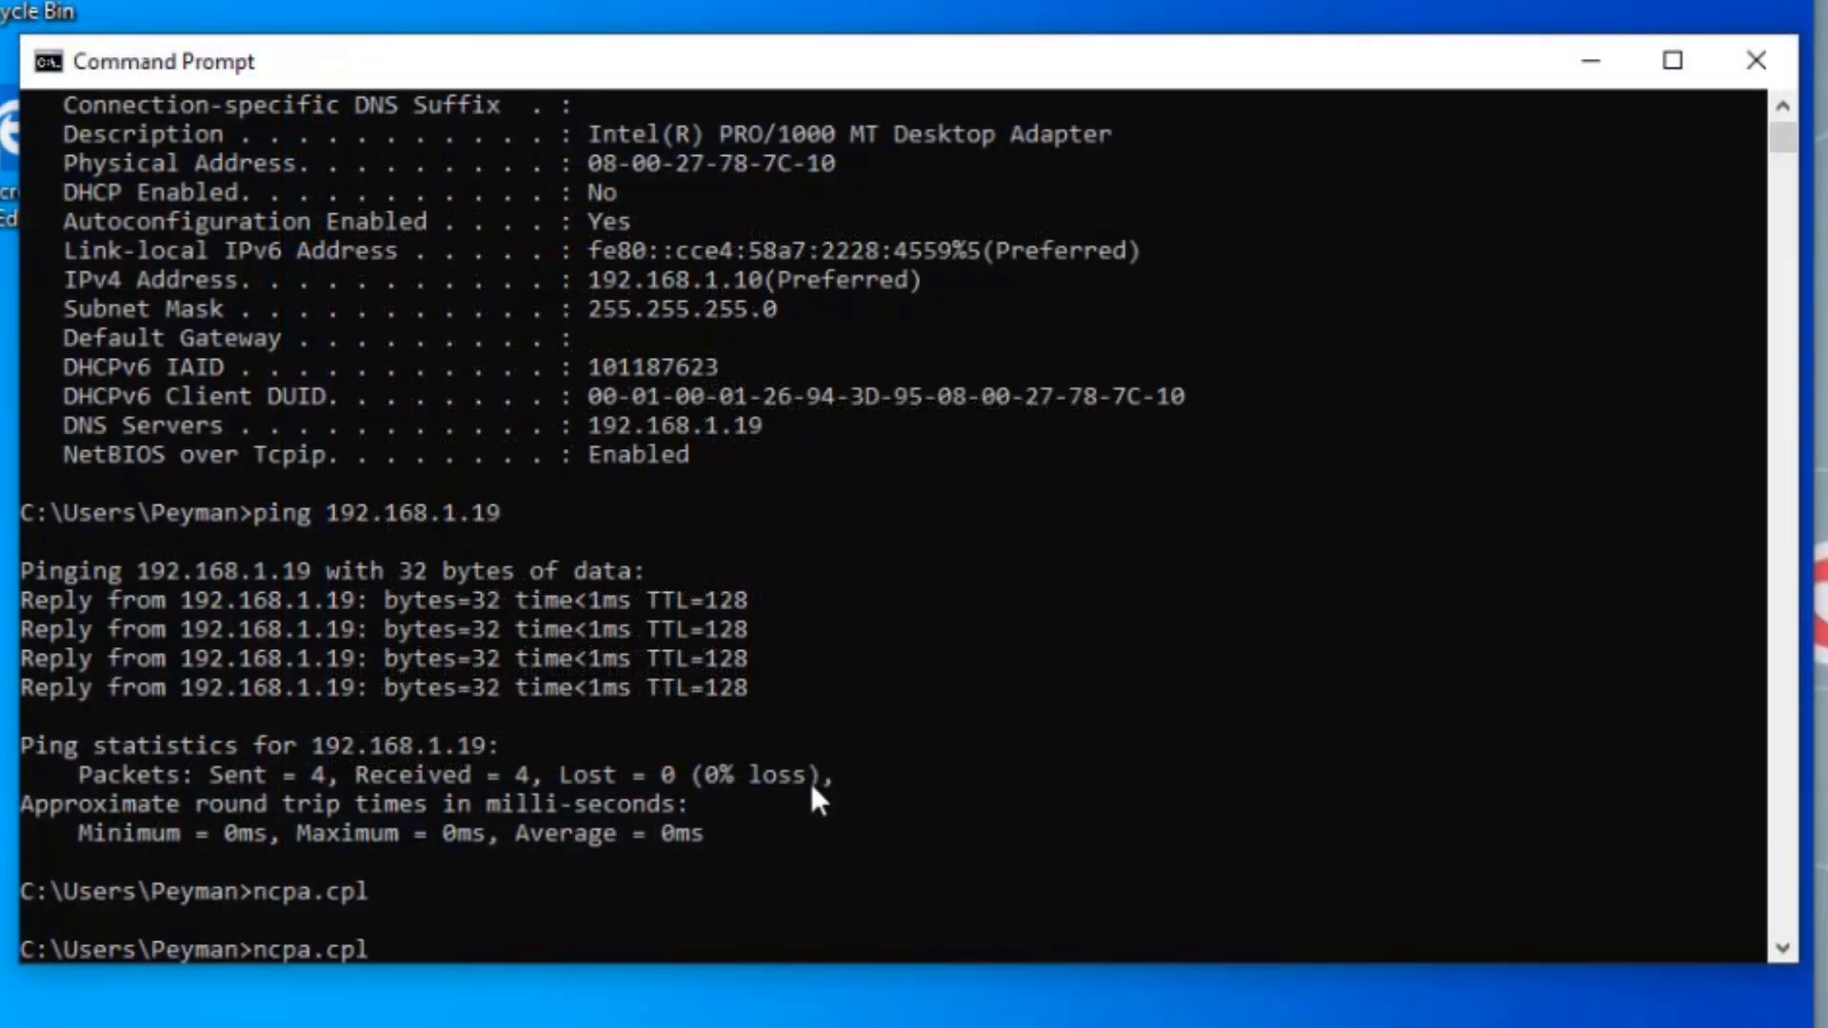
pyautogui.press('Up')
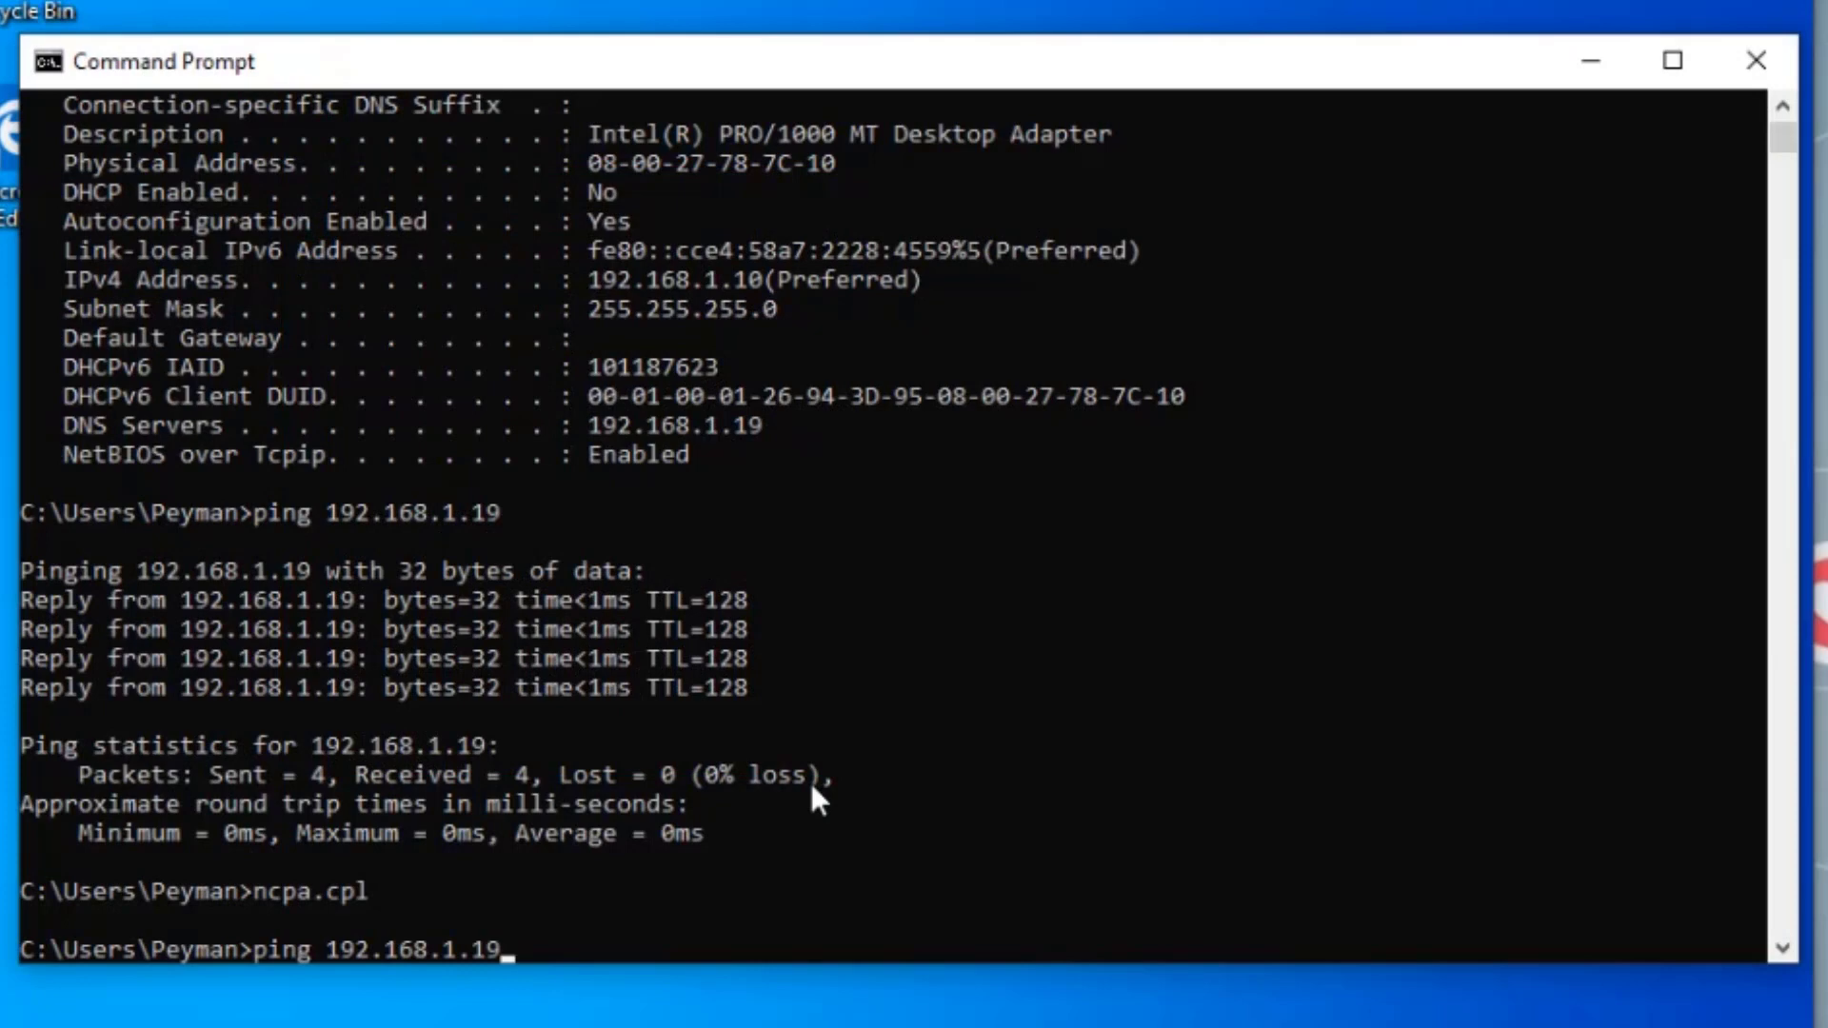
pyautogui.press('Up')
pyautogui.press('Return')
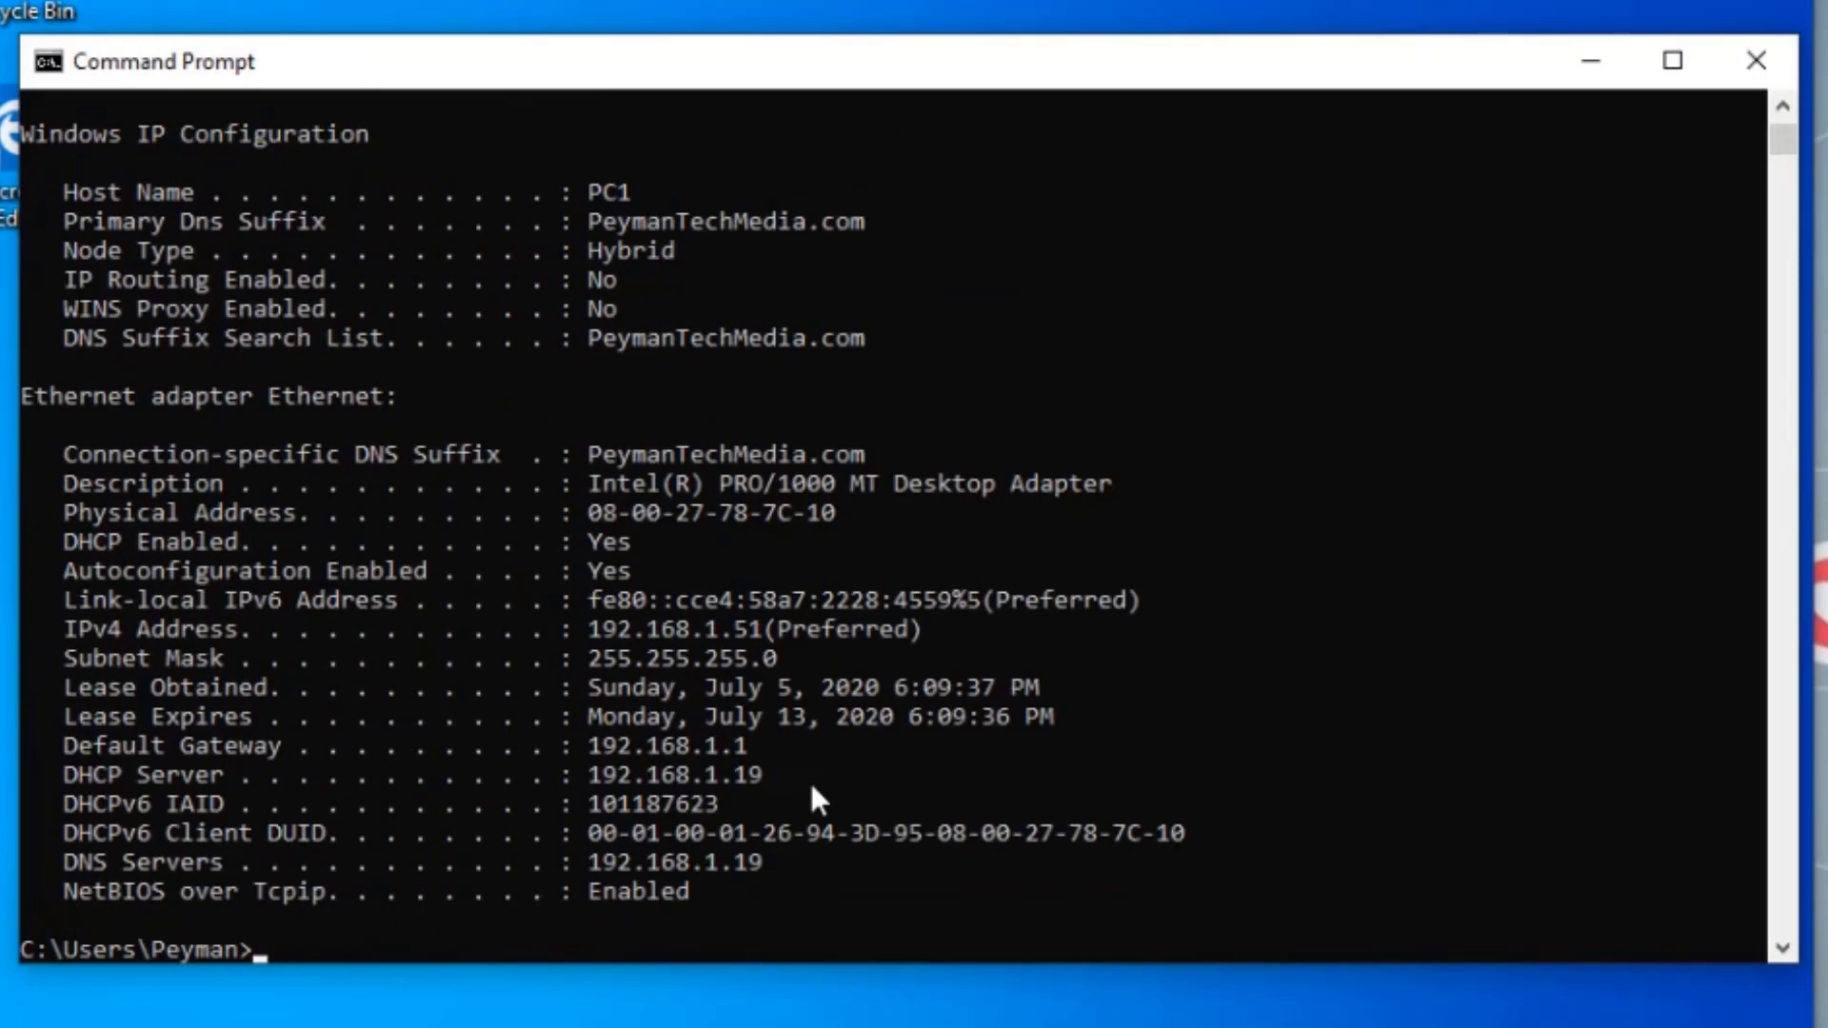
pyautogui.moveTo(59, 545); pyautogui.dragTo(819, 579)
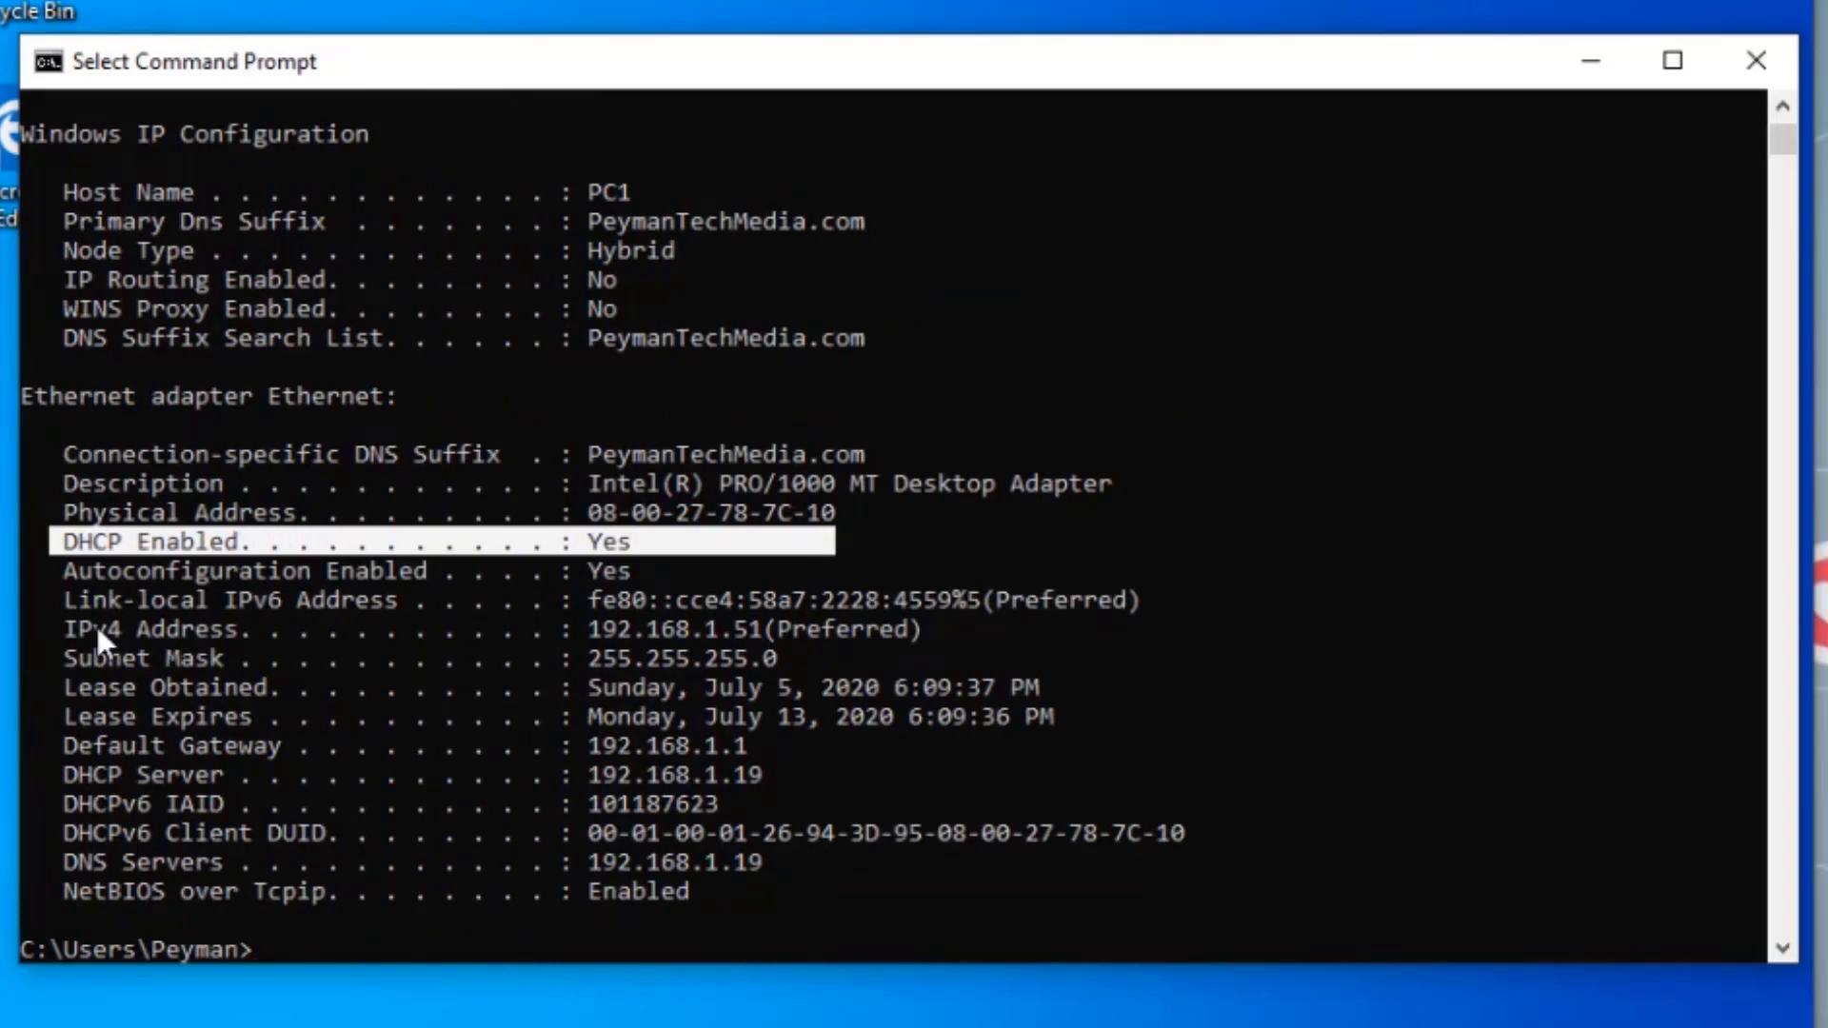
pyautogui.moveTo(84, 630); pyautogui.dragTo(979, 630)
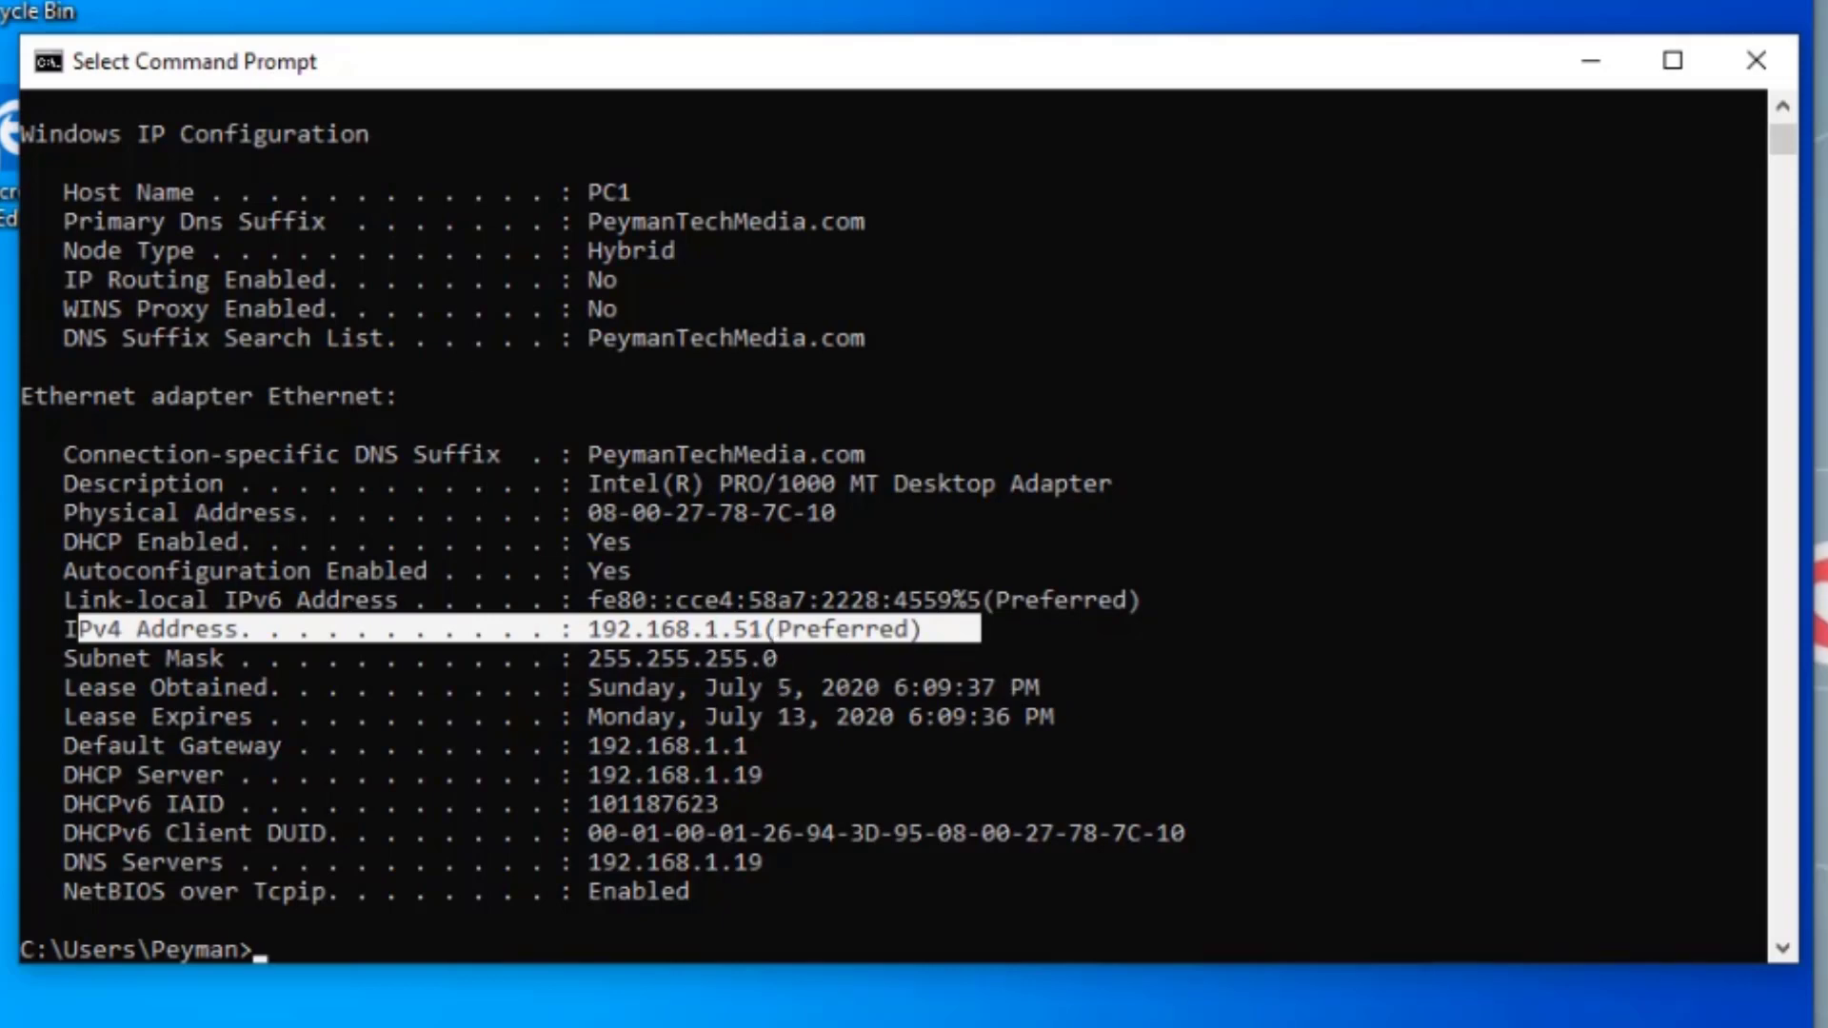
pyautogui.scroll(-1, 1179, 813)
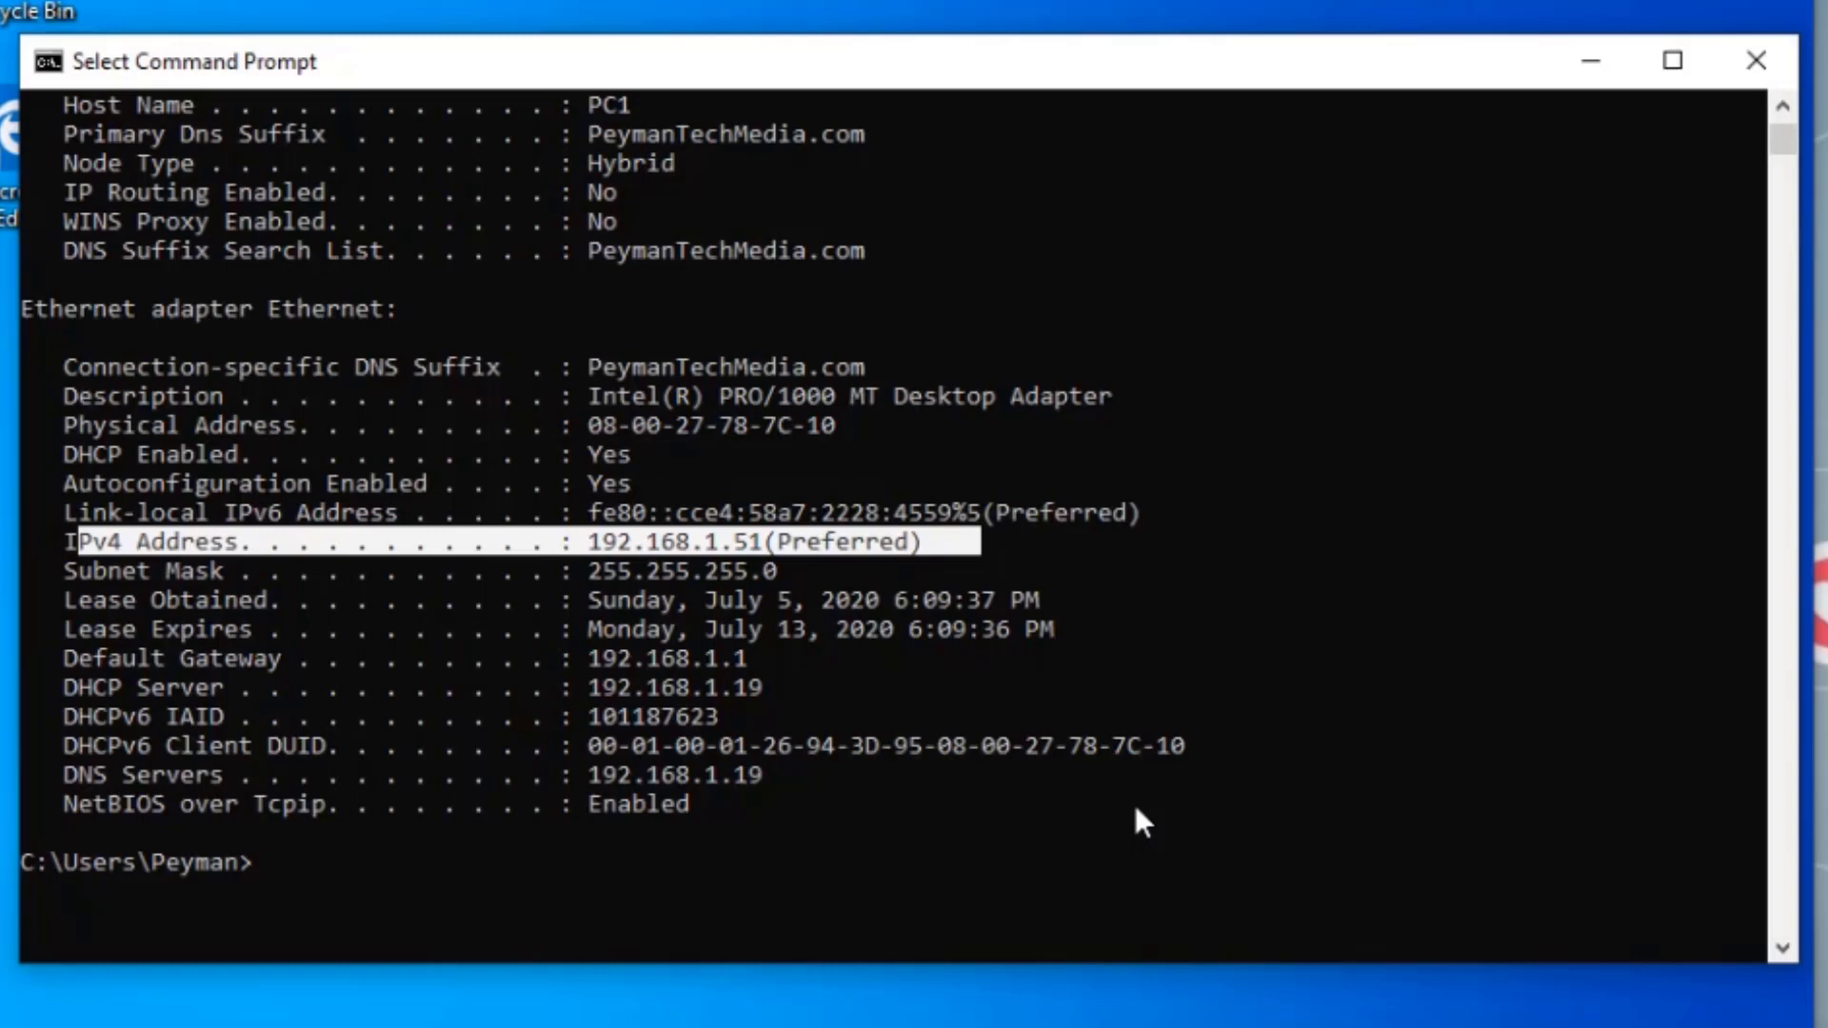
# - Ping 192.168.1.19, highlight the DHCP Server and DNS Servers lines, then ping serverdc
pyautogui.press('Up')
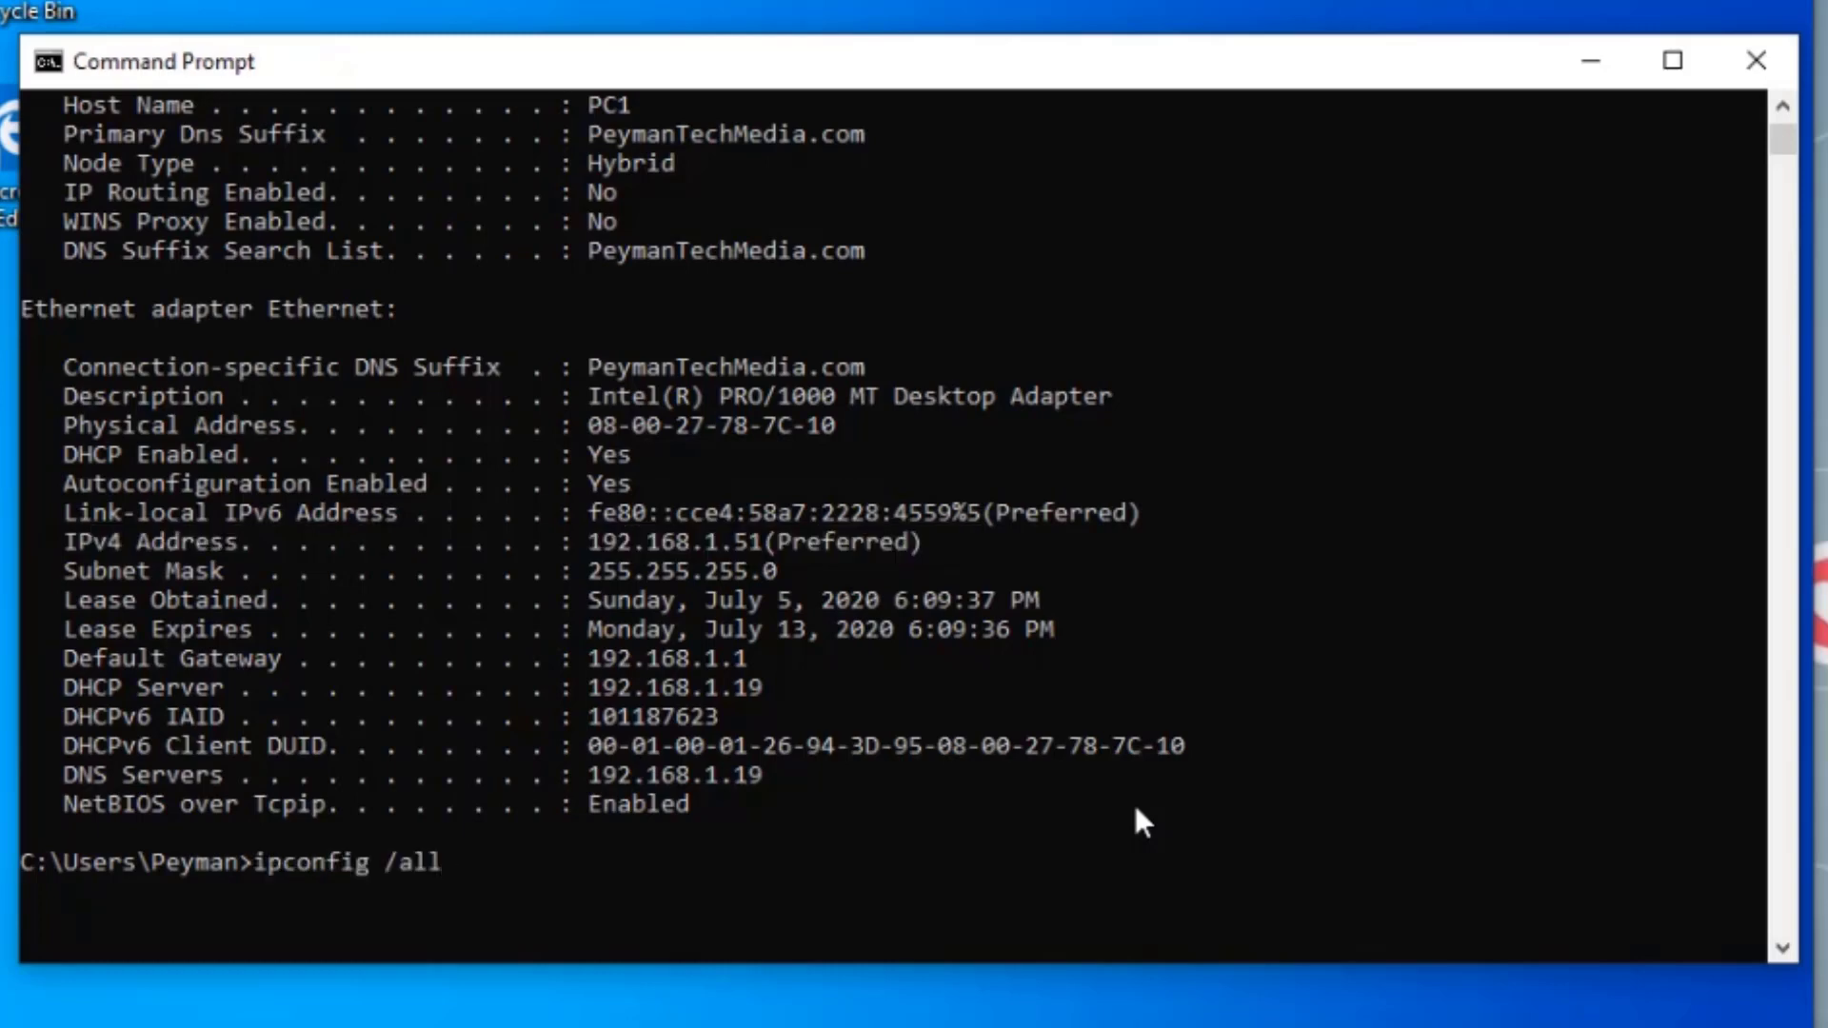
pyautogui.press('Up')
pyautogui.press('Up')
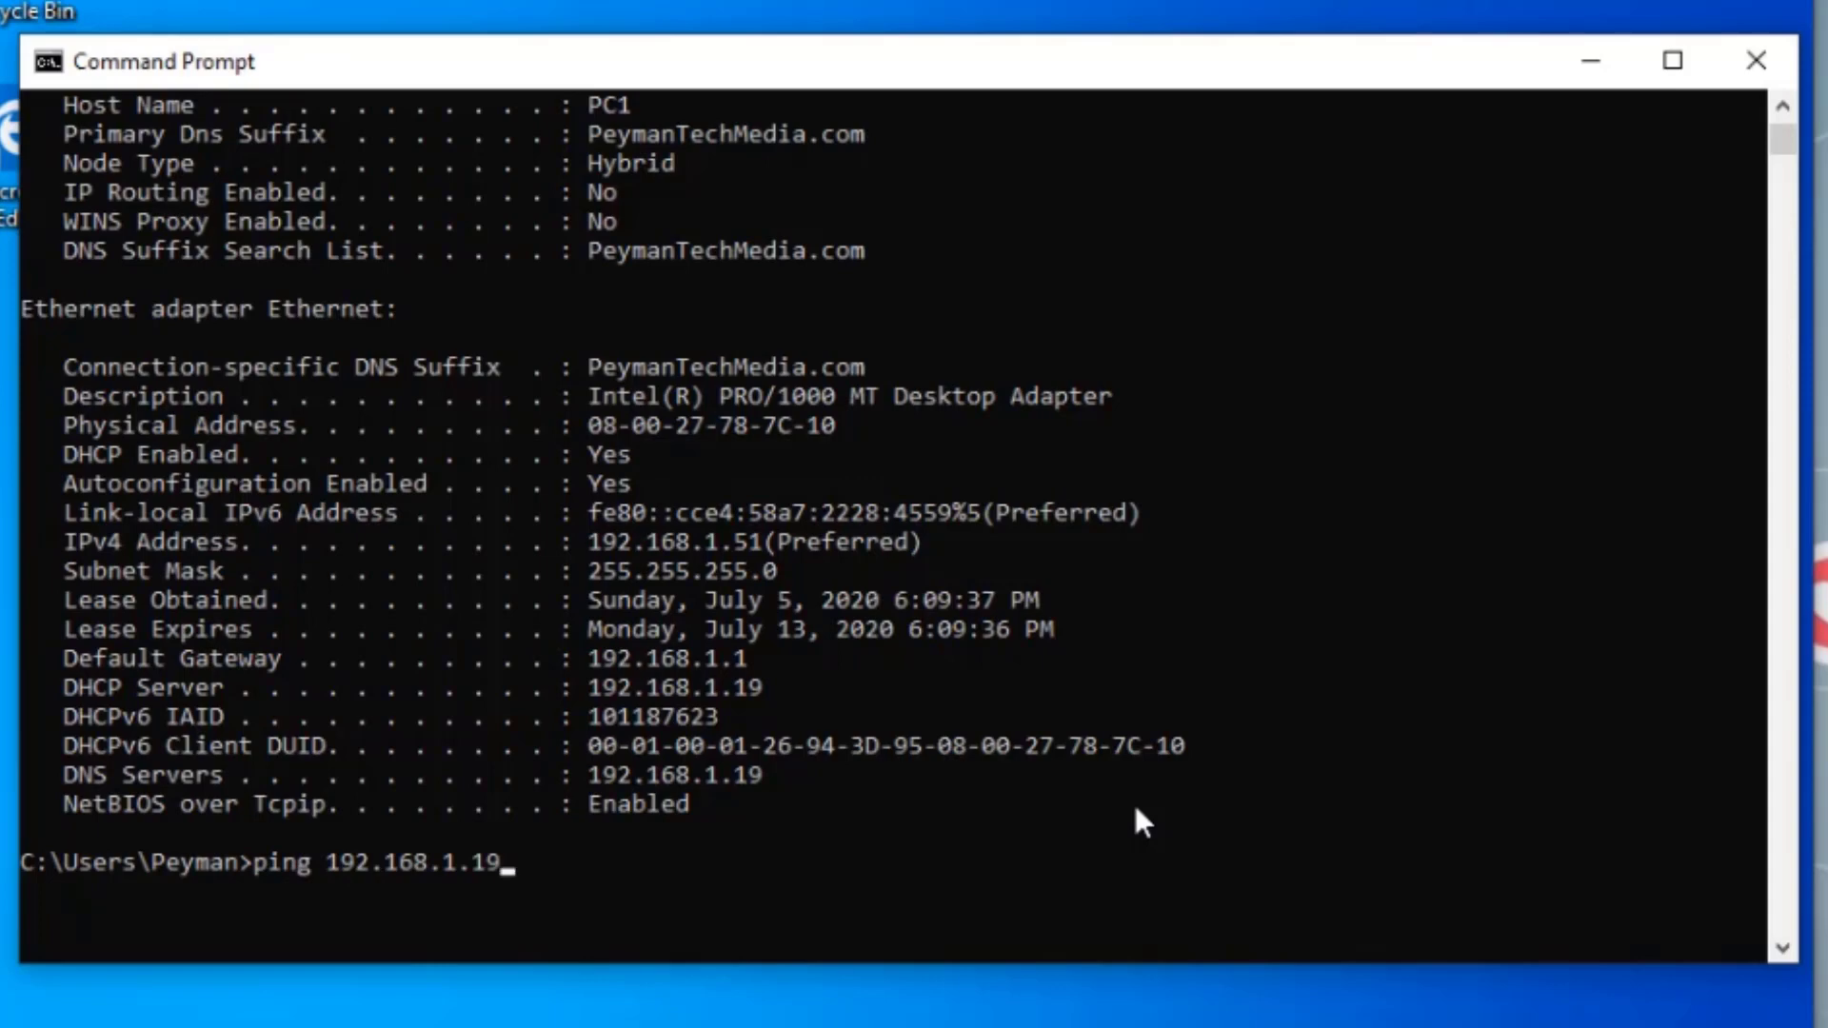
pyautogui.press('Return')
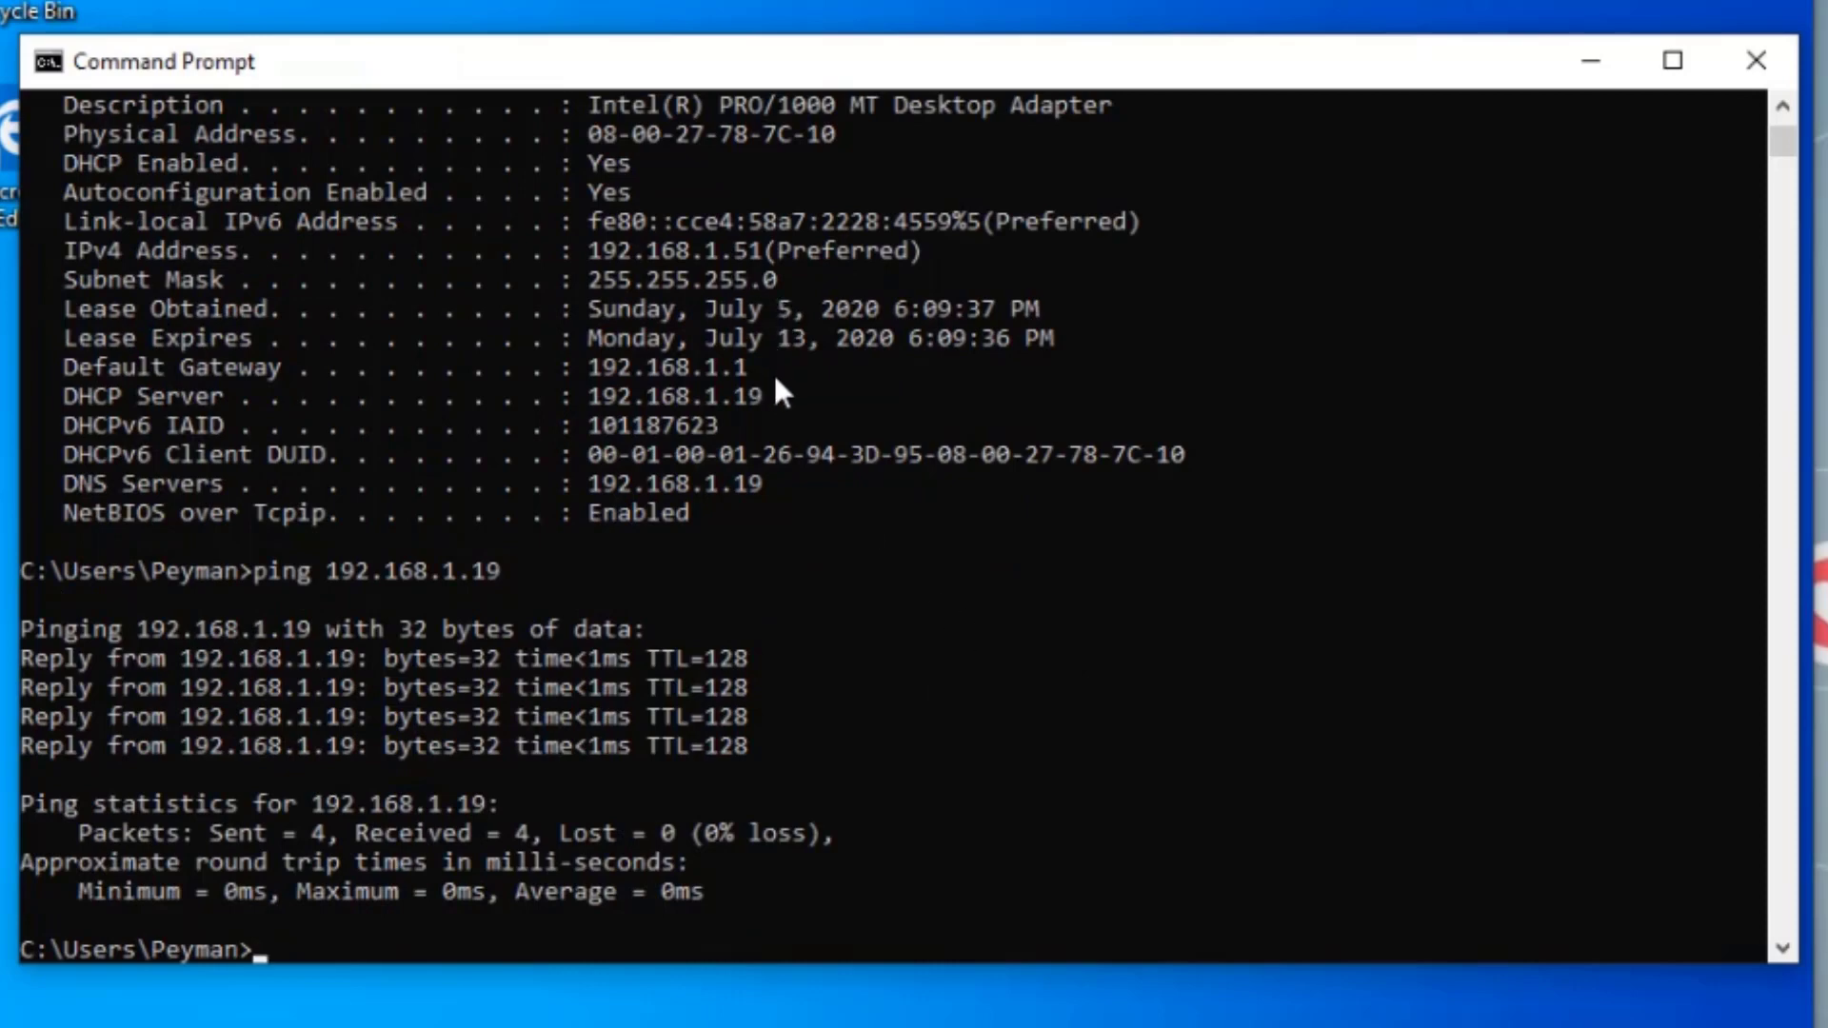
pyautogui.moveTo(776, 385); pyautogui.dragTo(232, 405)
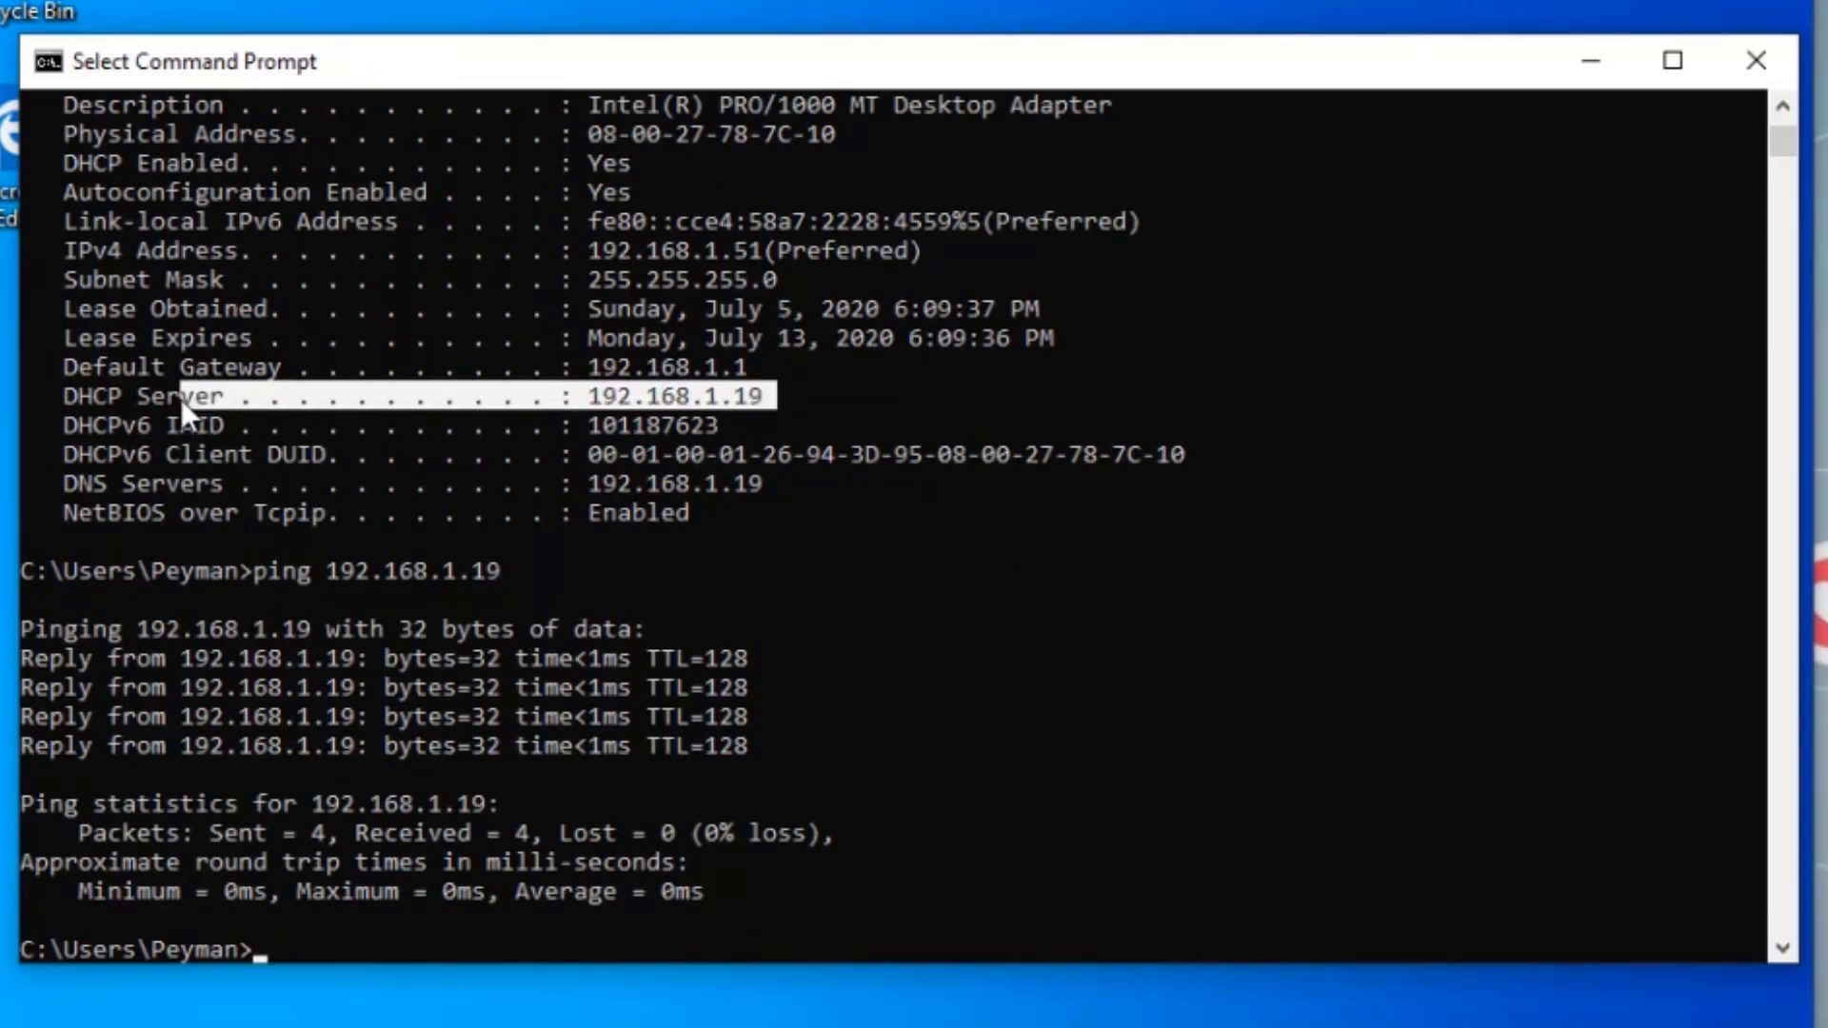
pyautogui.moveTo(798, 484); pyautogui.dragTo(110, 486)
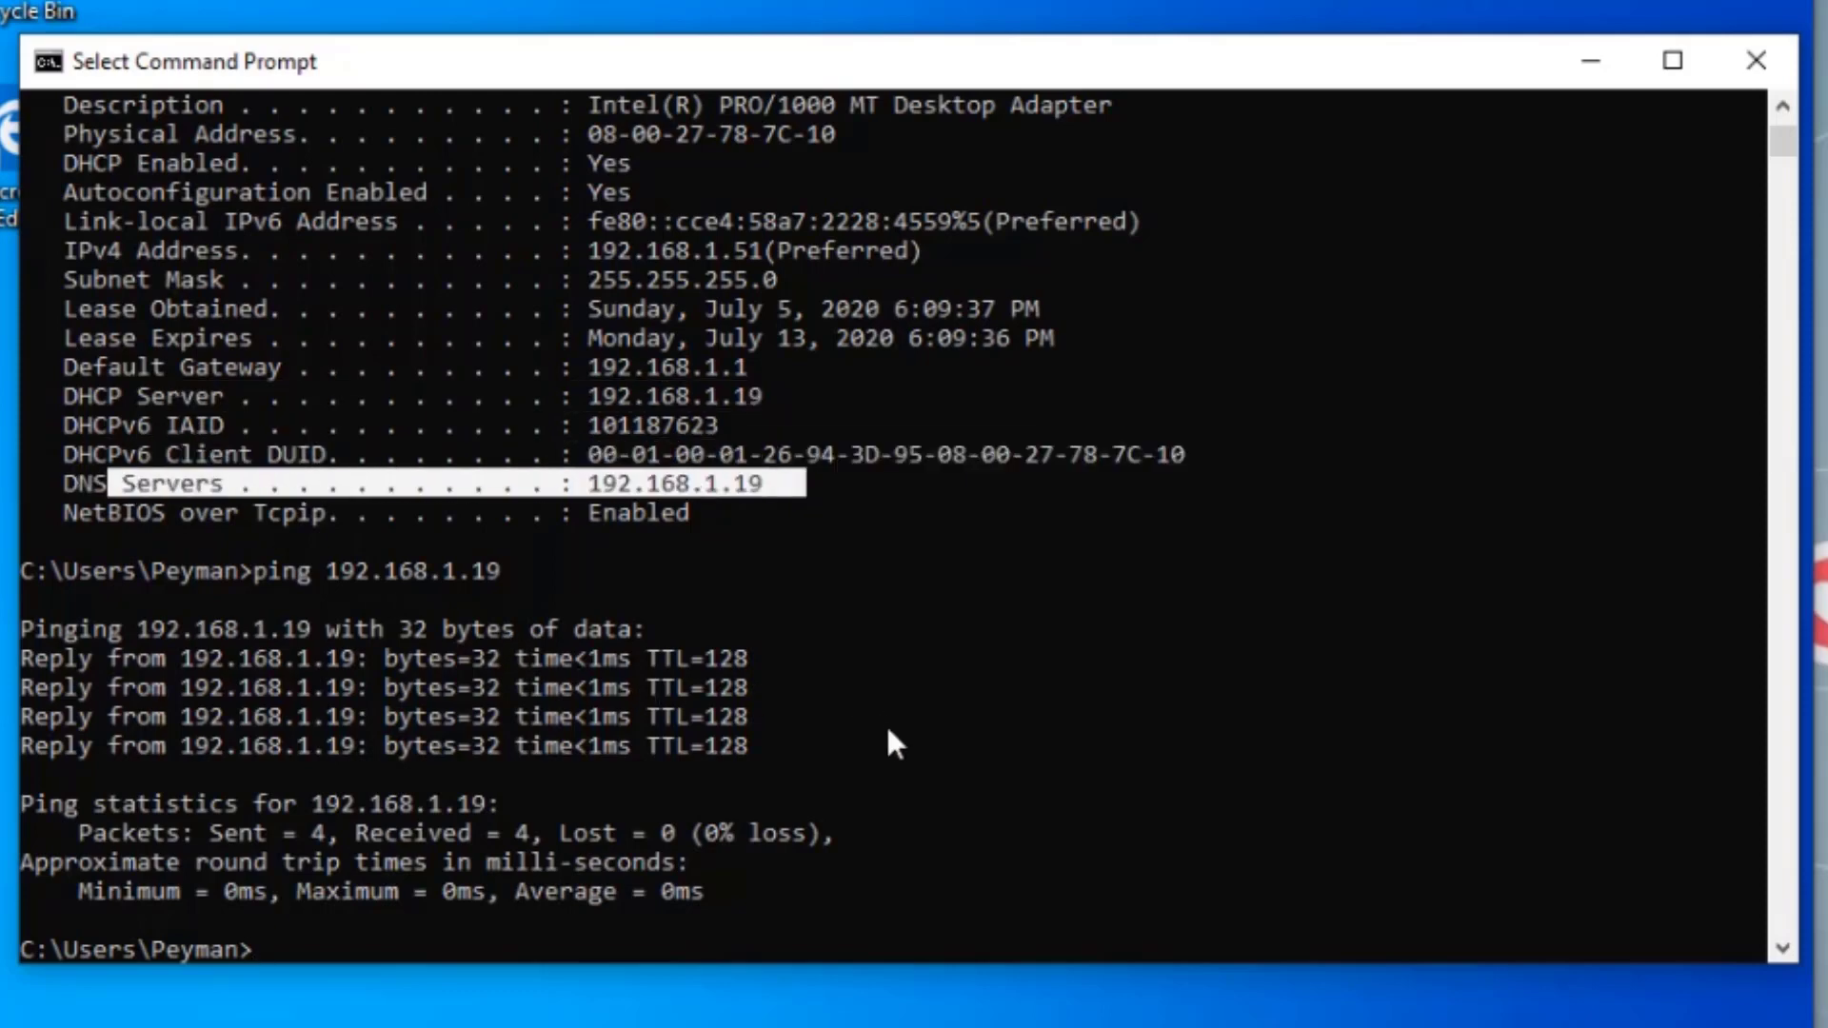
pyautogui.write('ping ')
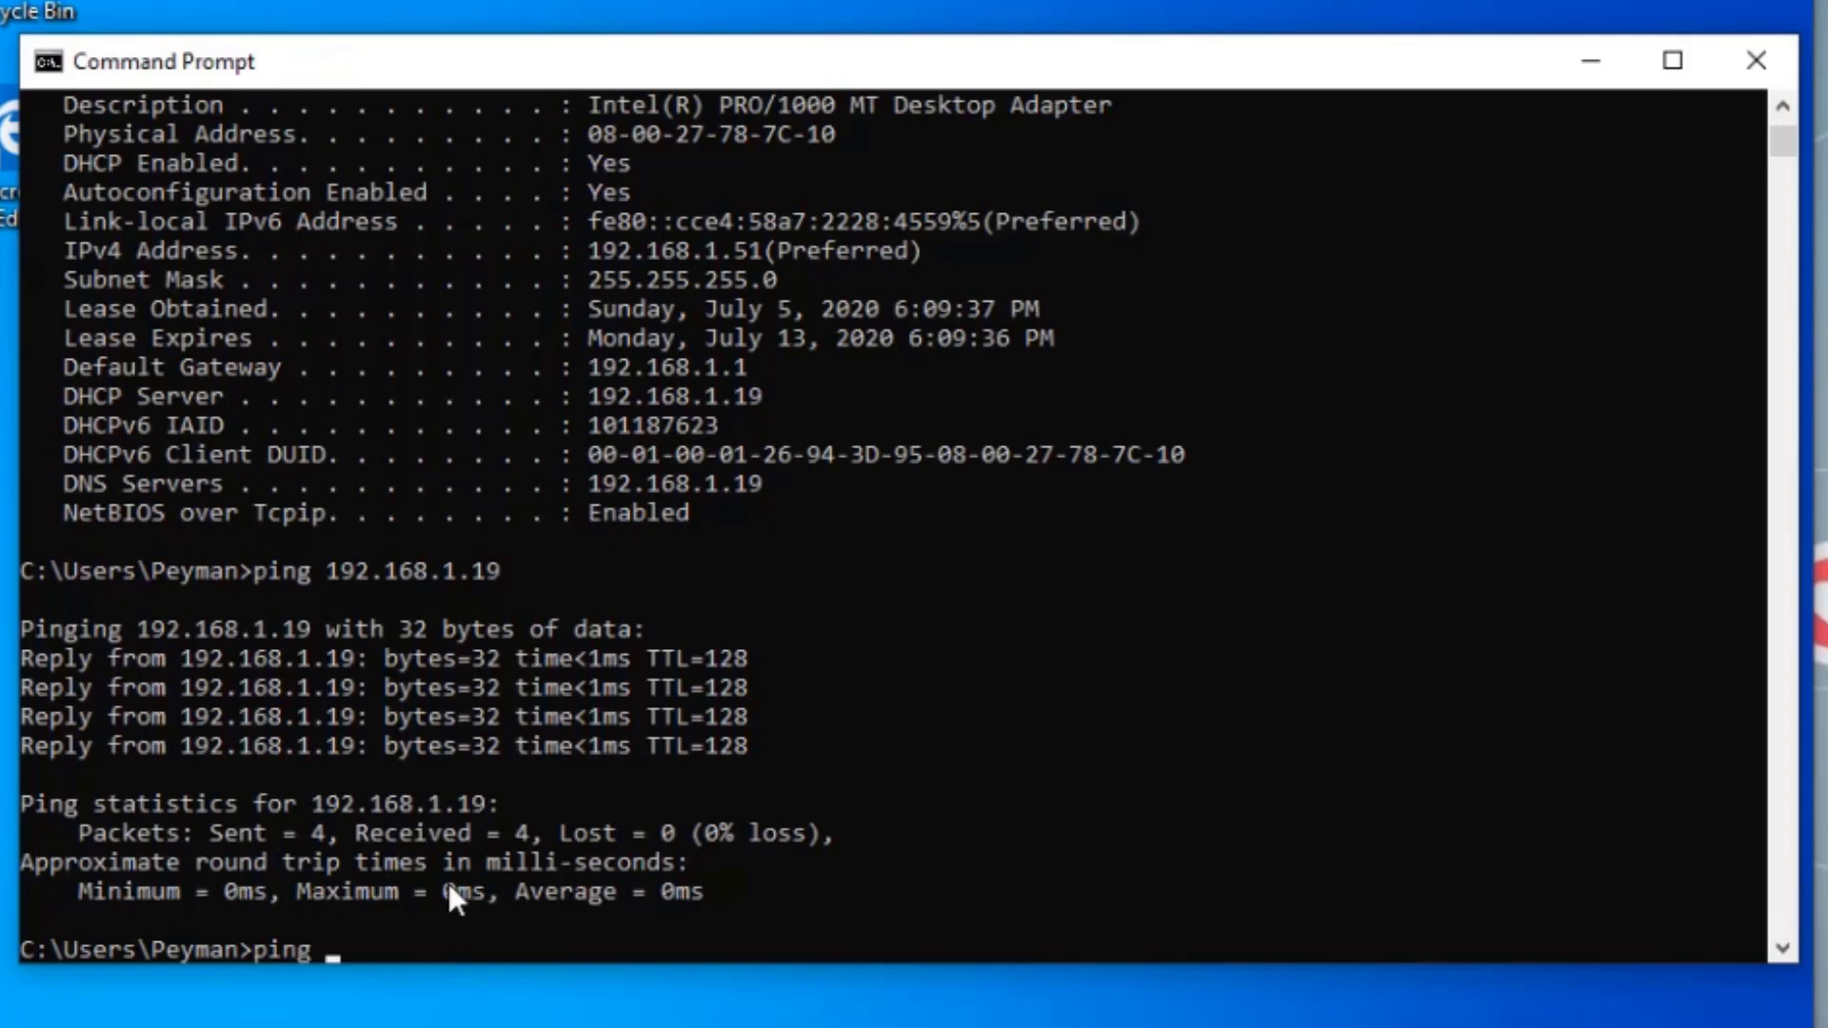
pyautogui.write('serverdc')
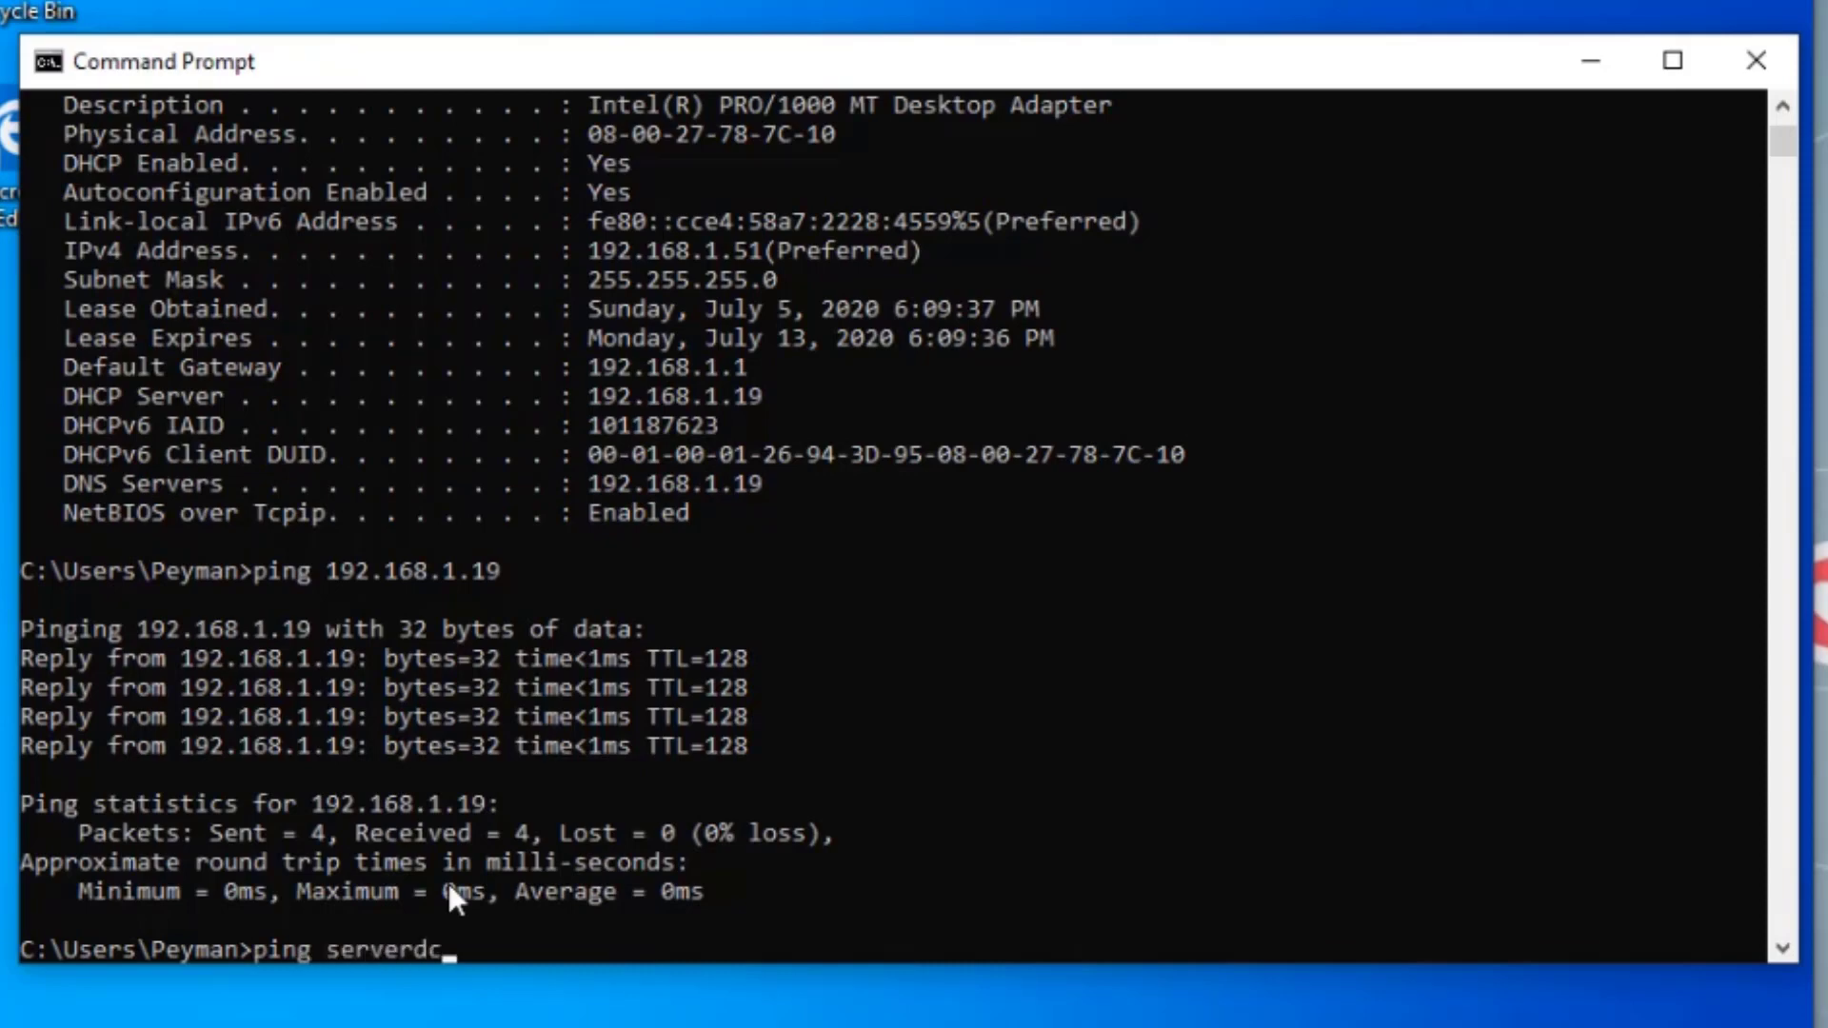
pyautogui.press('Return')
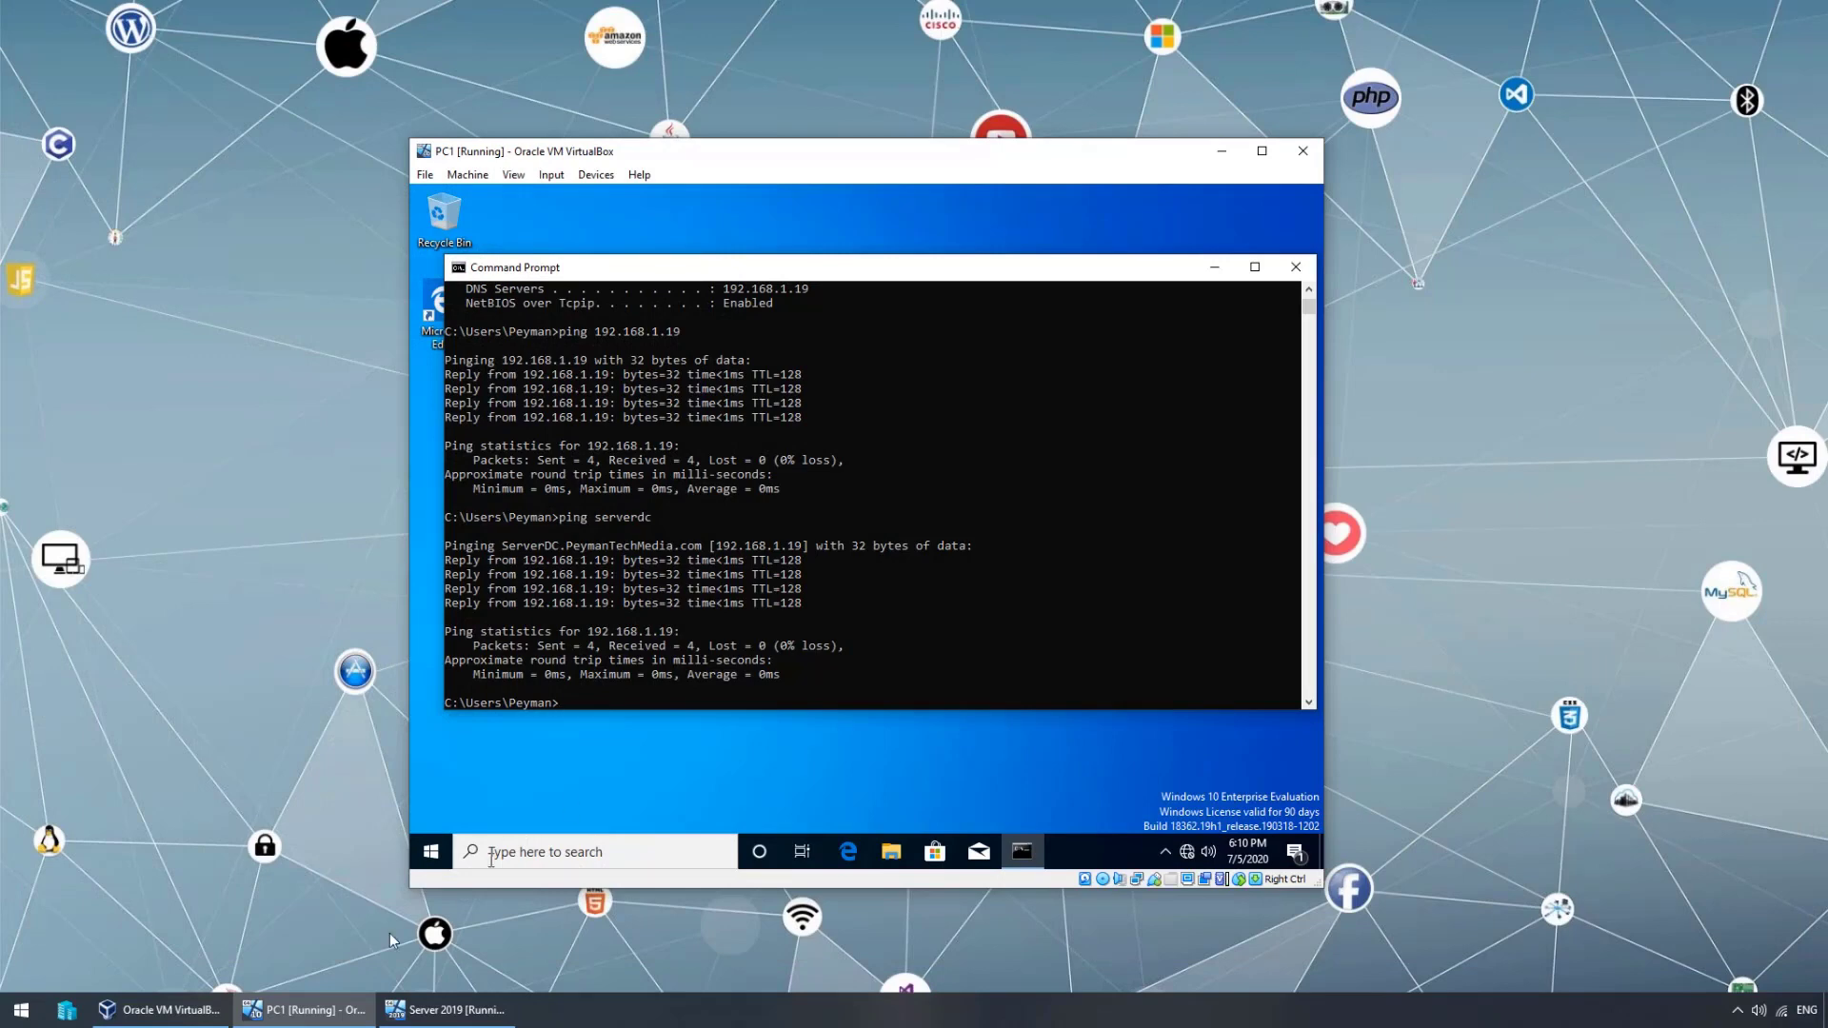
# - Bring the Server 2019 VM forward in full screen, minimizing PC1 and VirtualBox Manager
pyautogui.click(447, 1009)
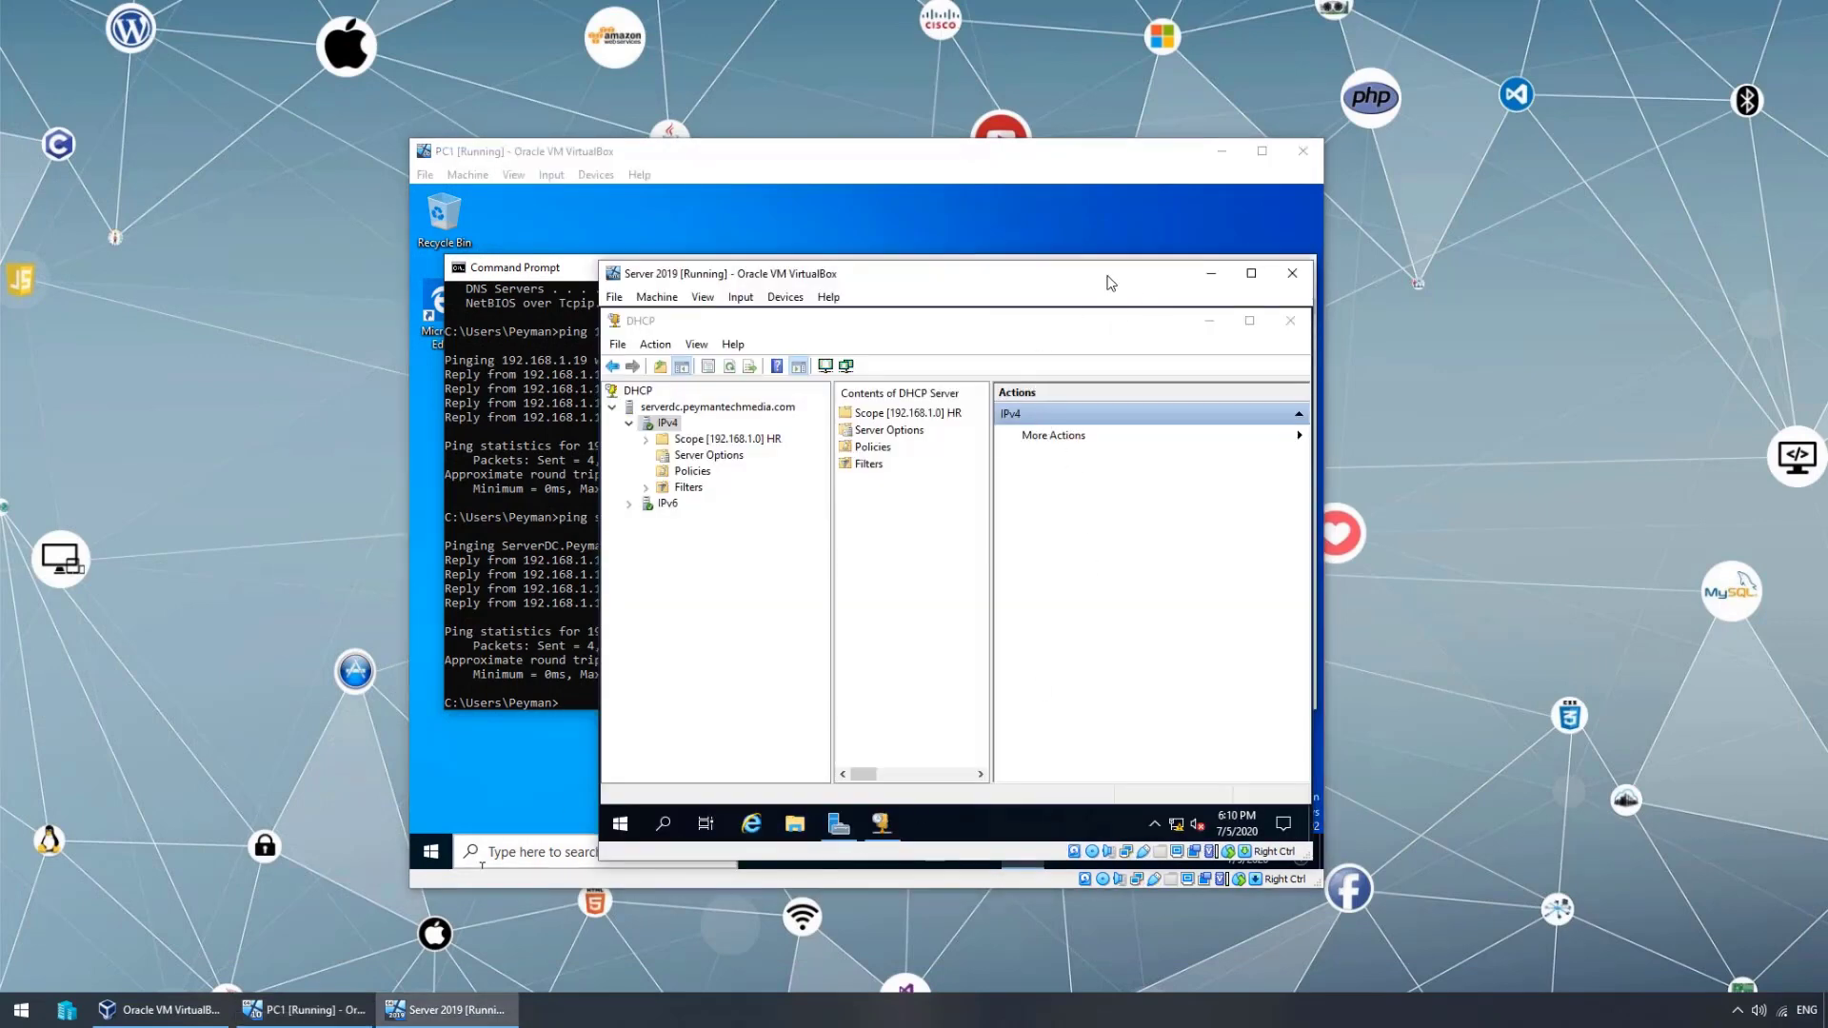
pyautogui.moveTo(1107, 276); pyautogui.dragTo(1033, 214)
pyautogui.click(1221, 151)
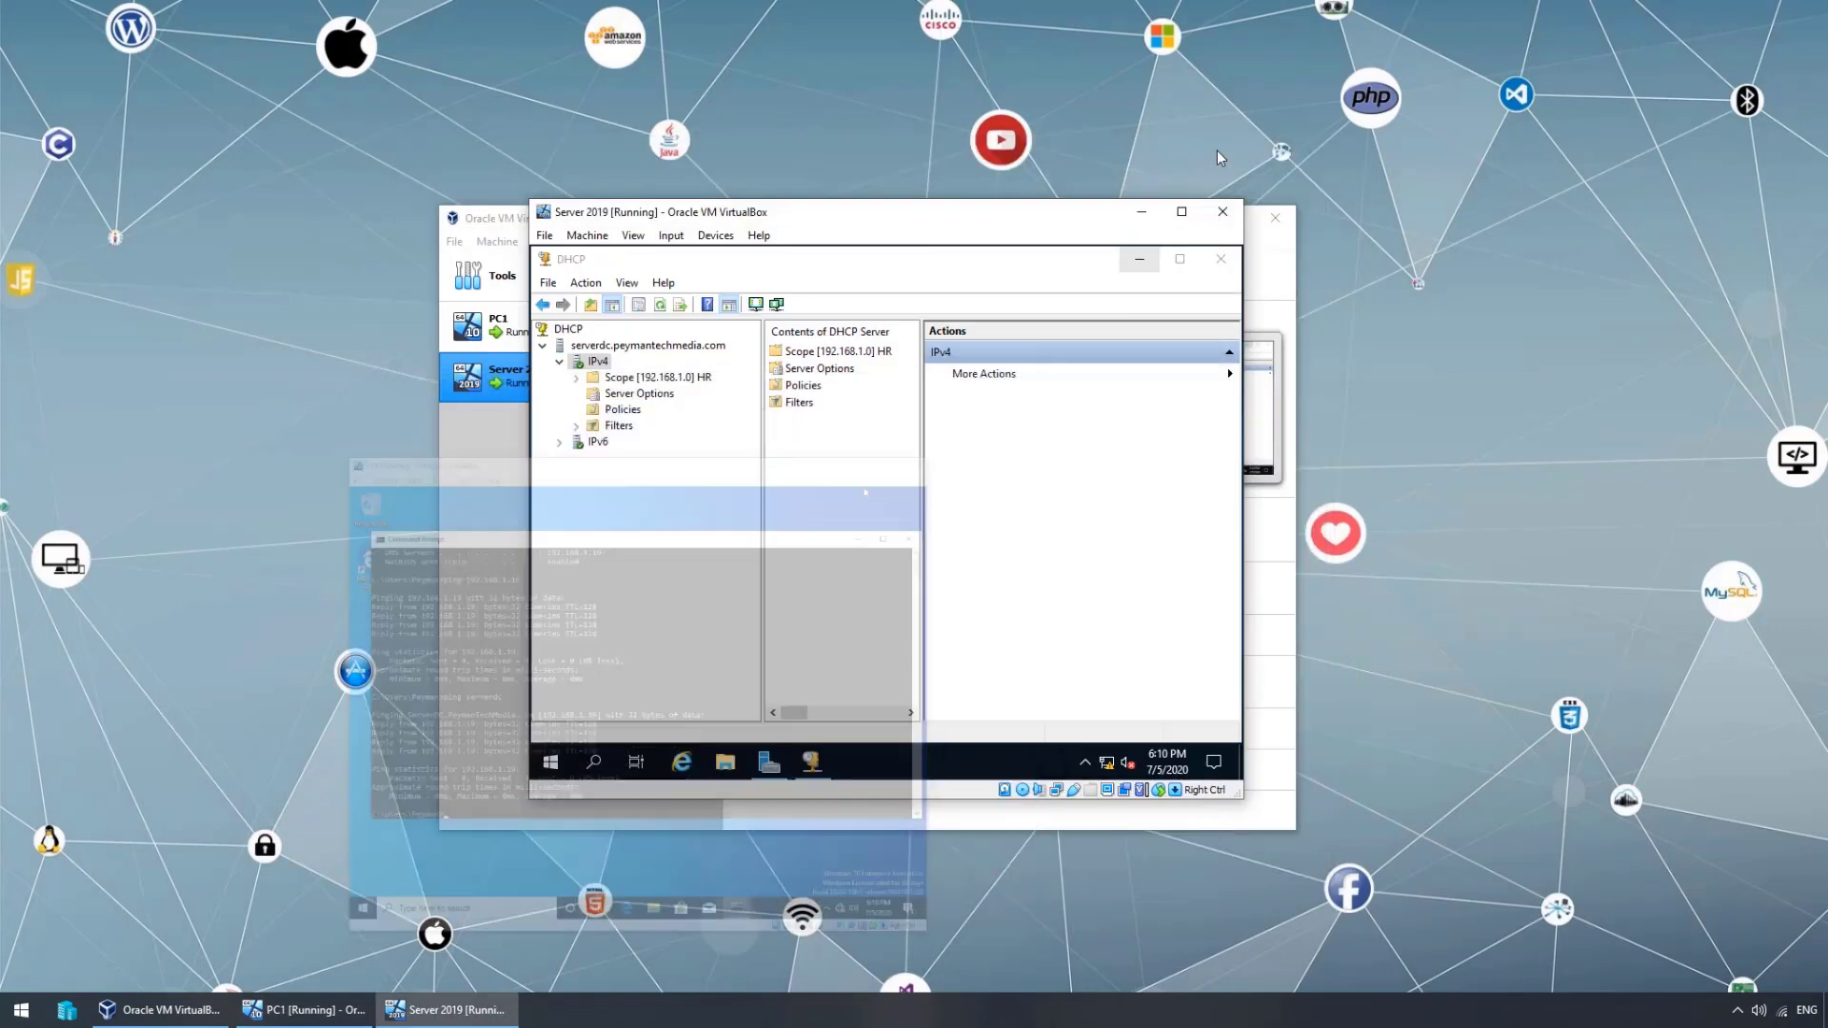
pyautogui.click(1288, 263)
pyautogui.click(1195, 218)
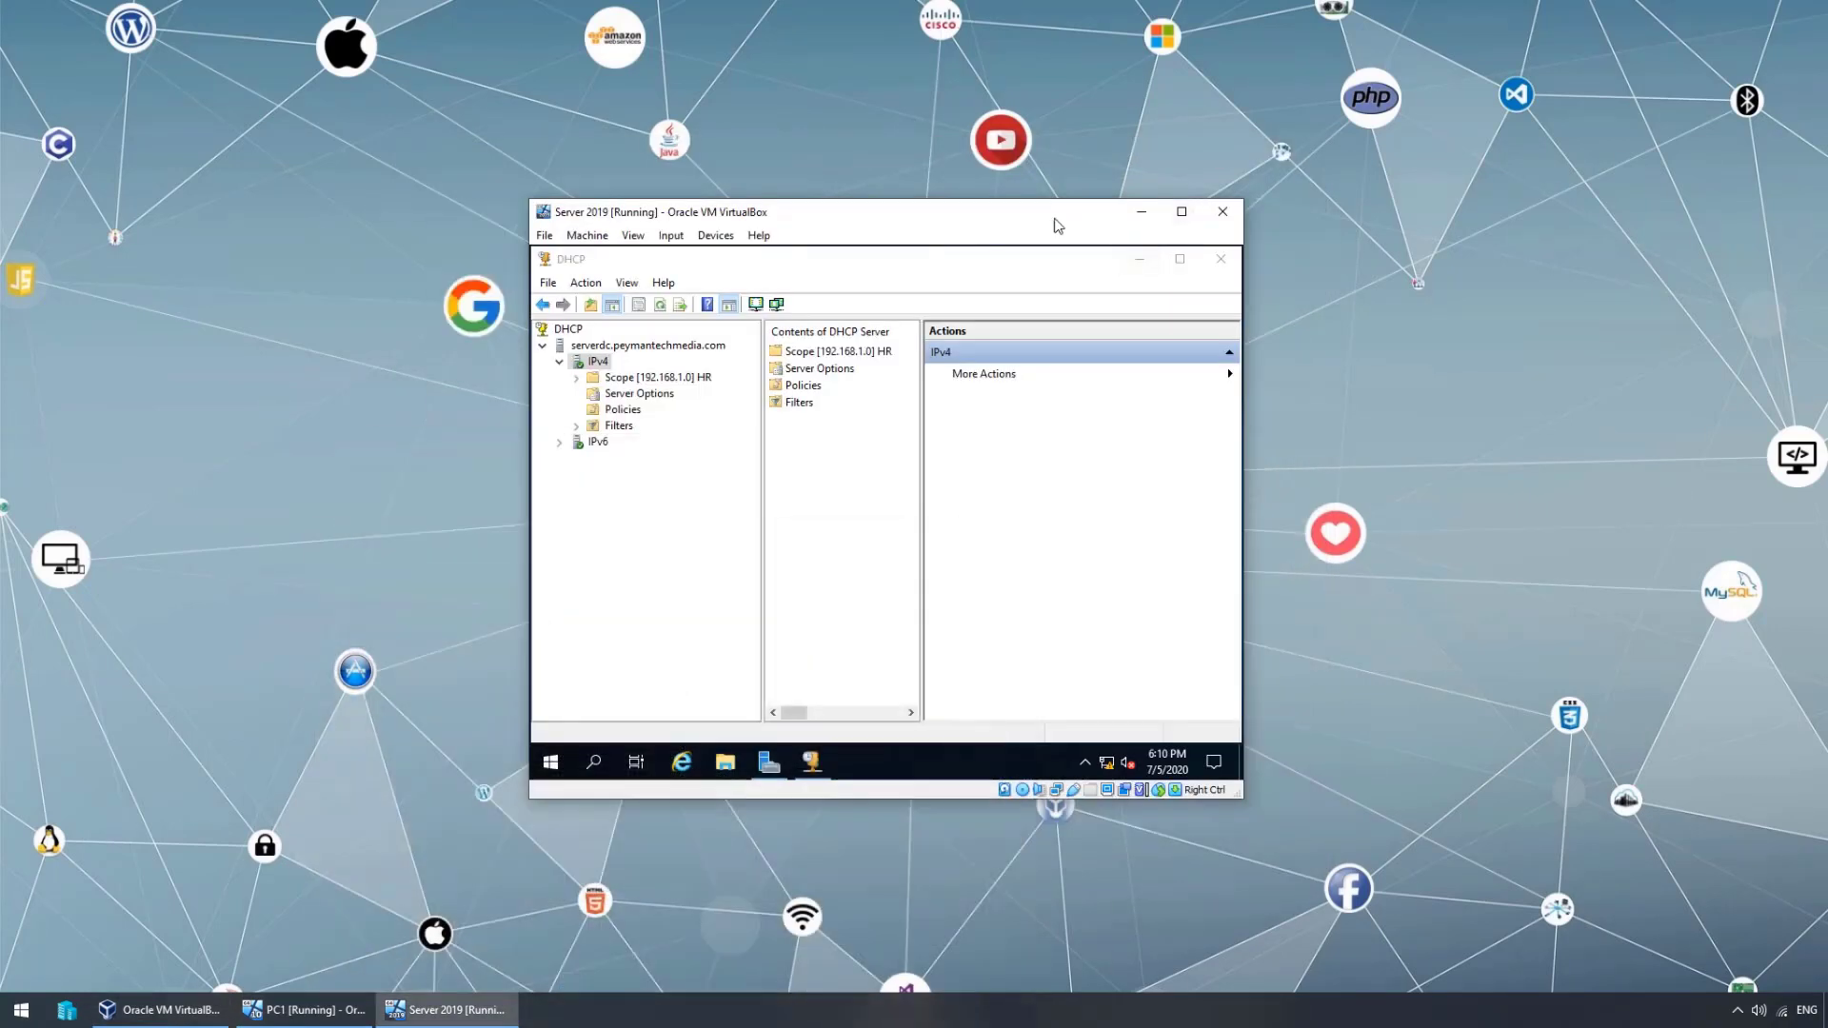
pyautogui.moveTo(1045, 221); pyautogui.dragTo(1030, 203)
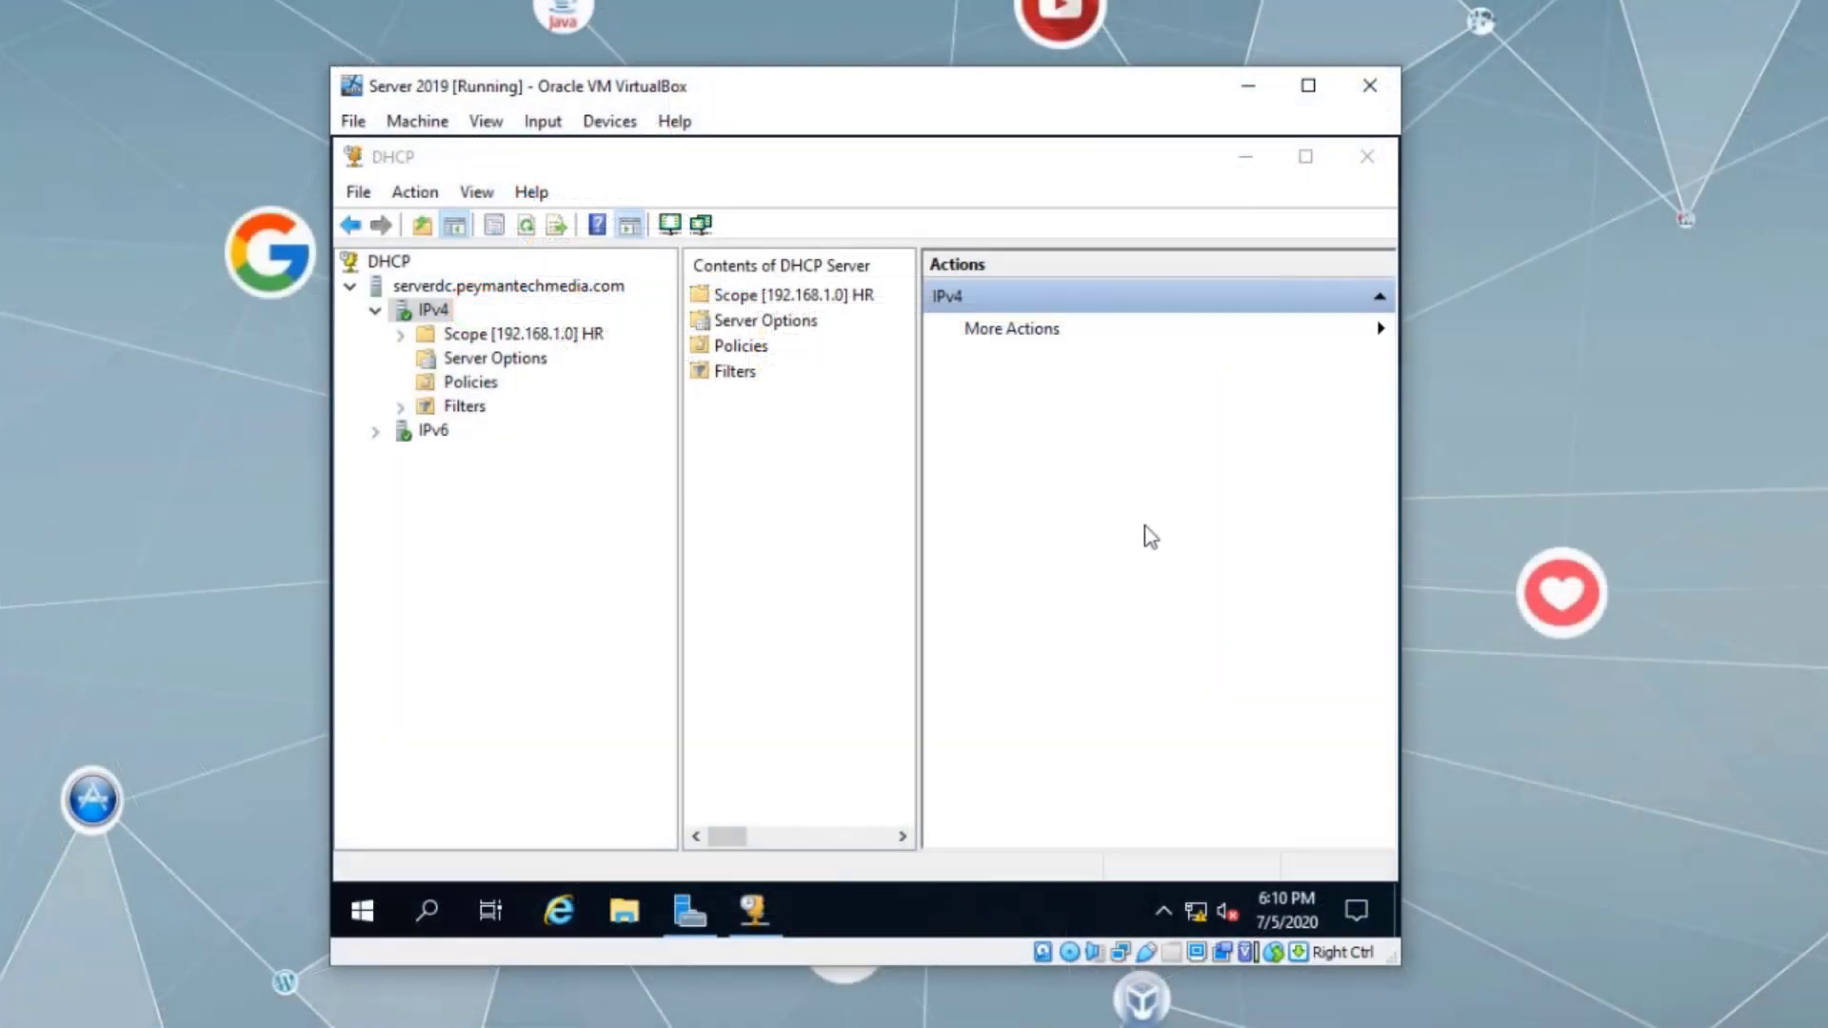
pyautogui.hotkey('ctrl', 'f')
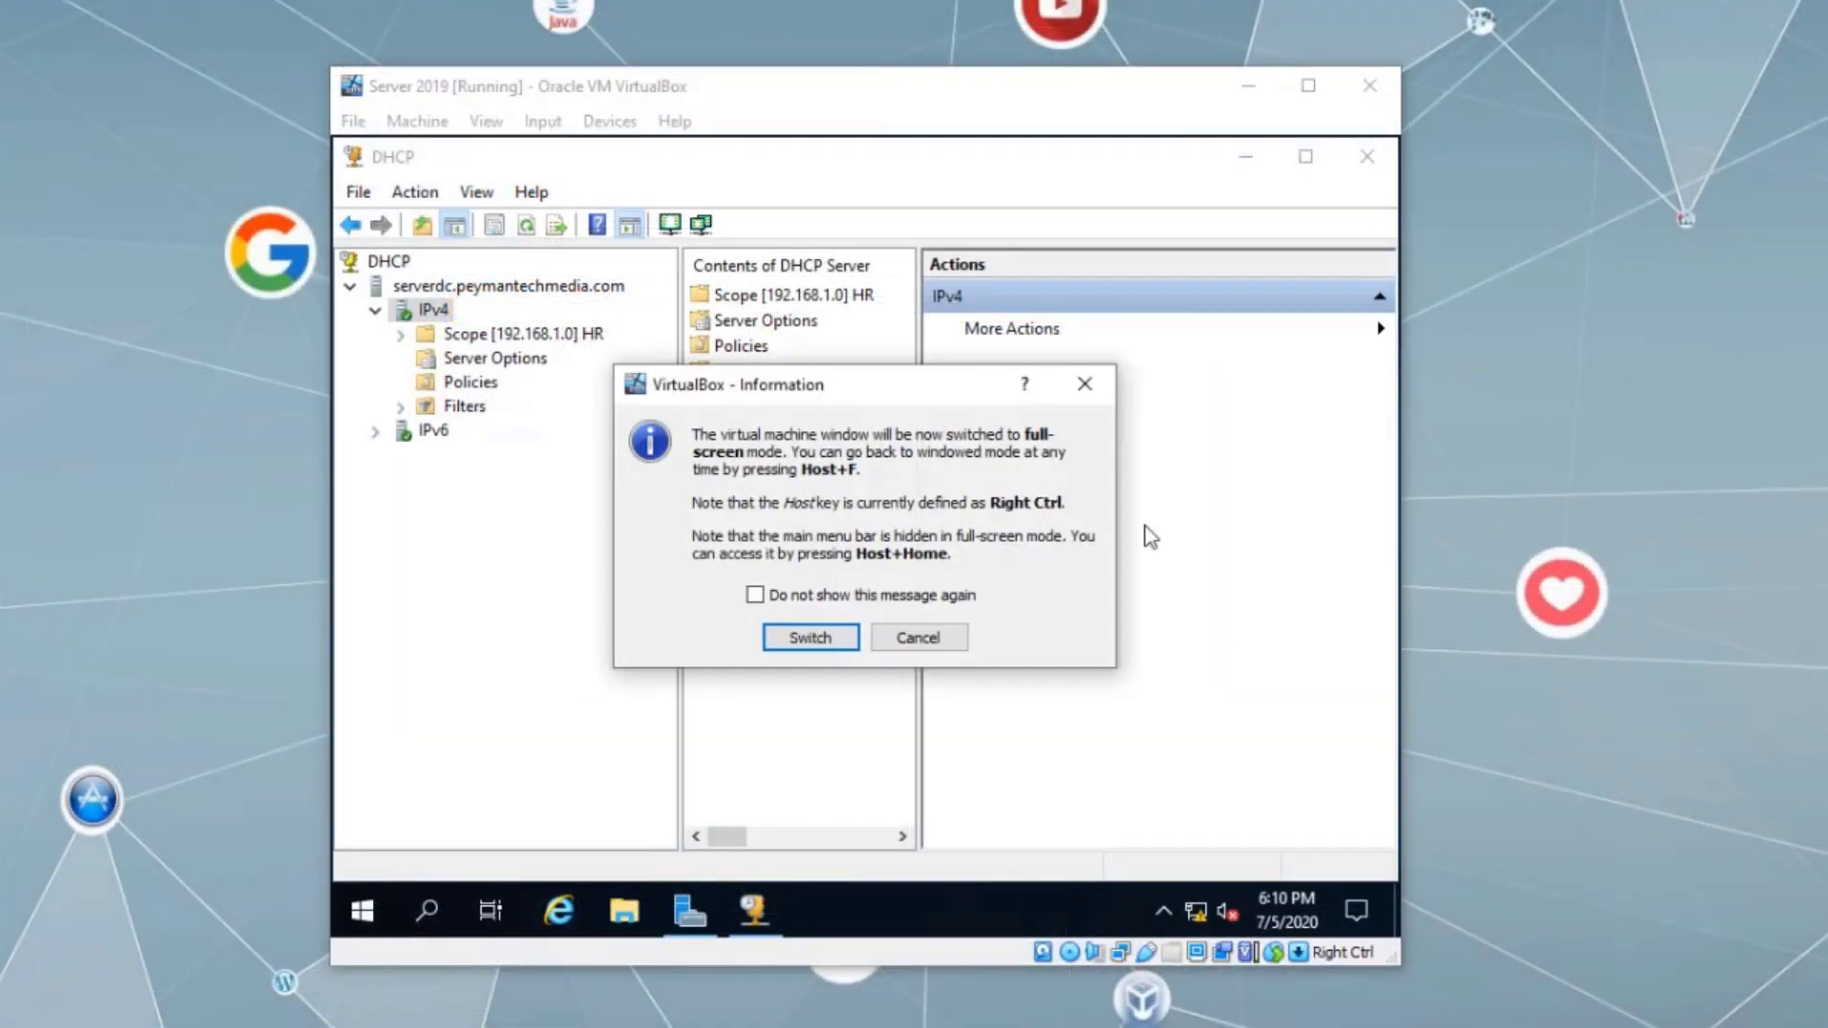
pyautogui.click(805, 636)
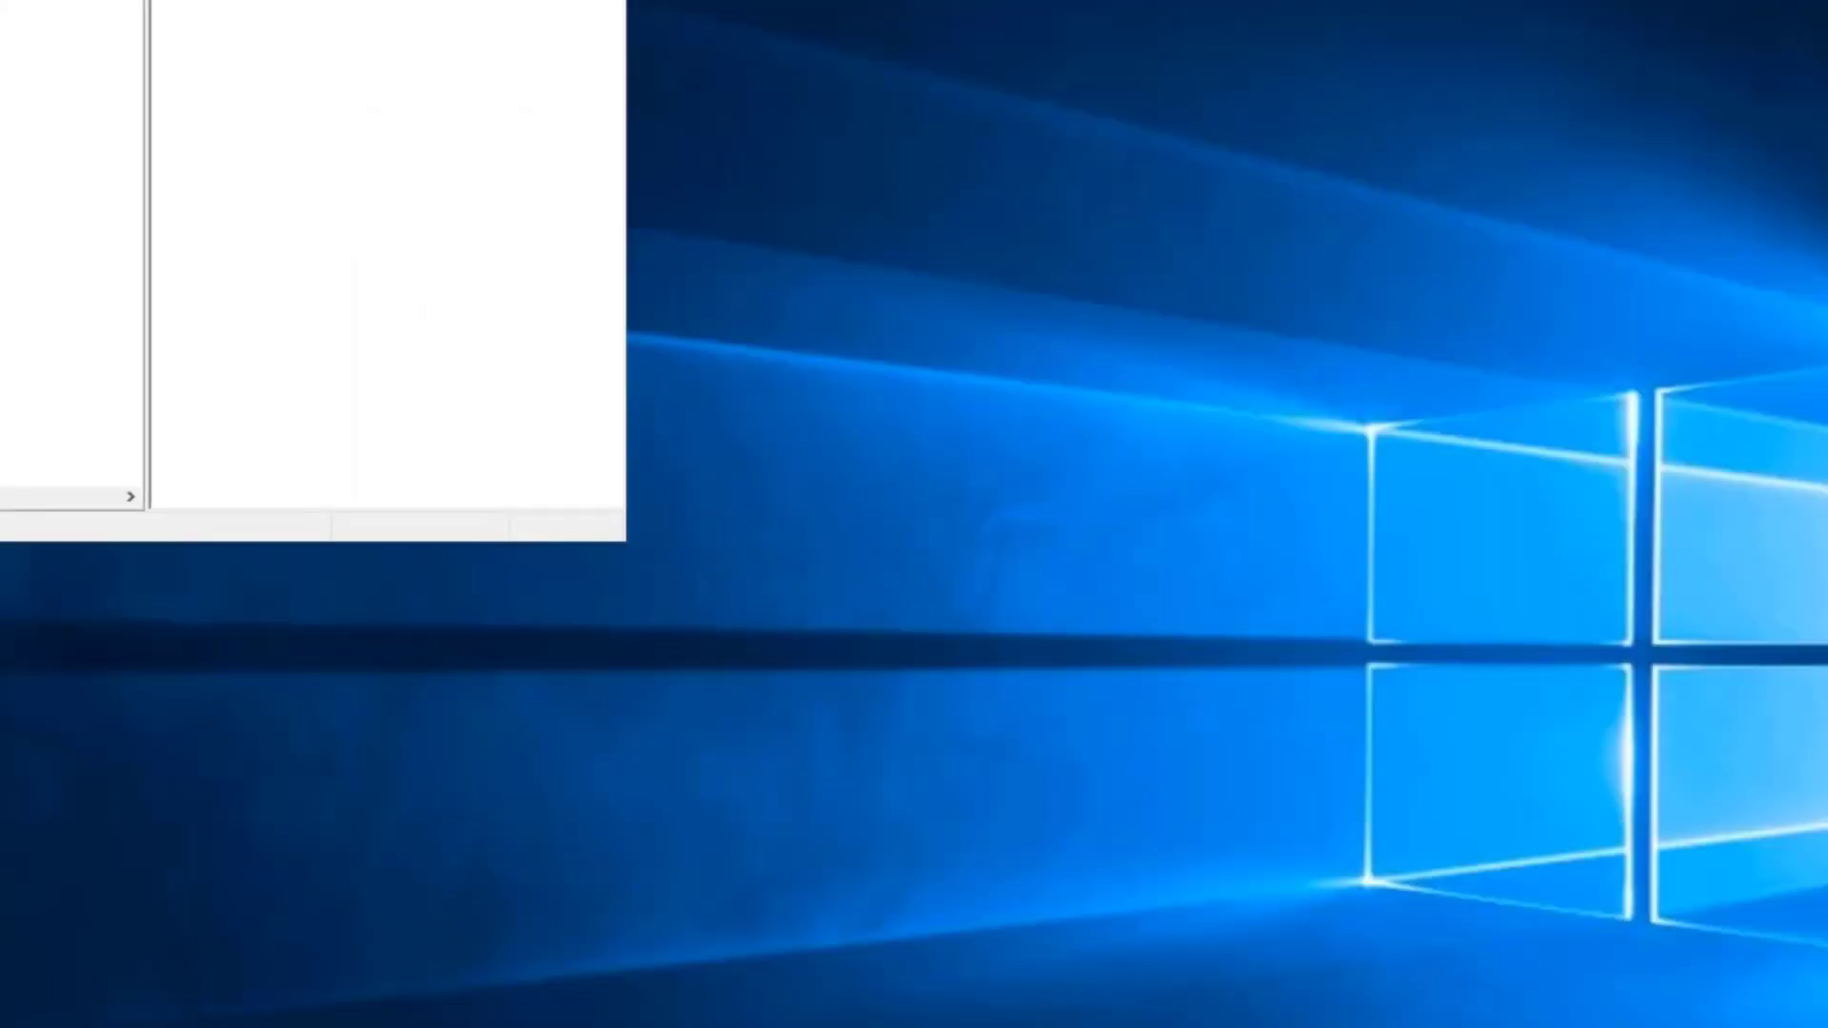
pyautogui.moveTo(271, 0); pyautogui.dragTo(1127, 161)
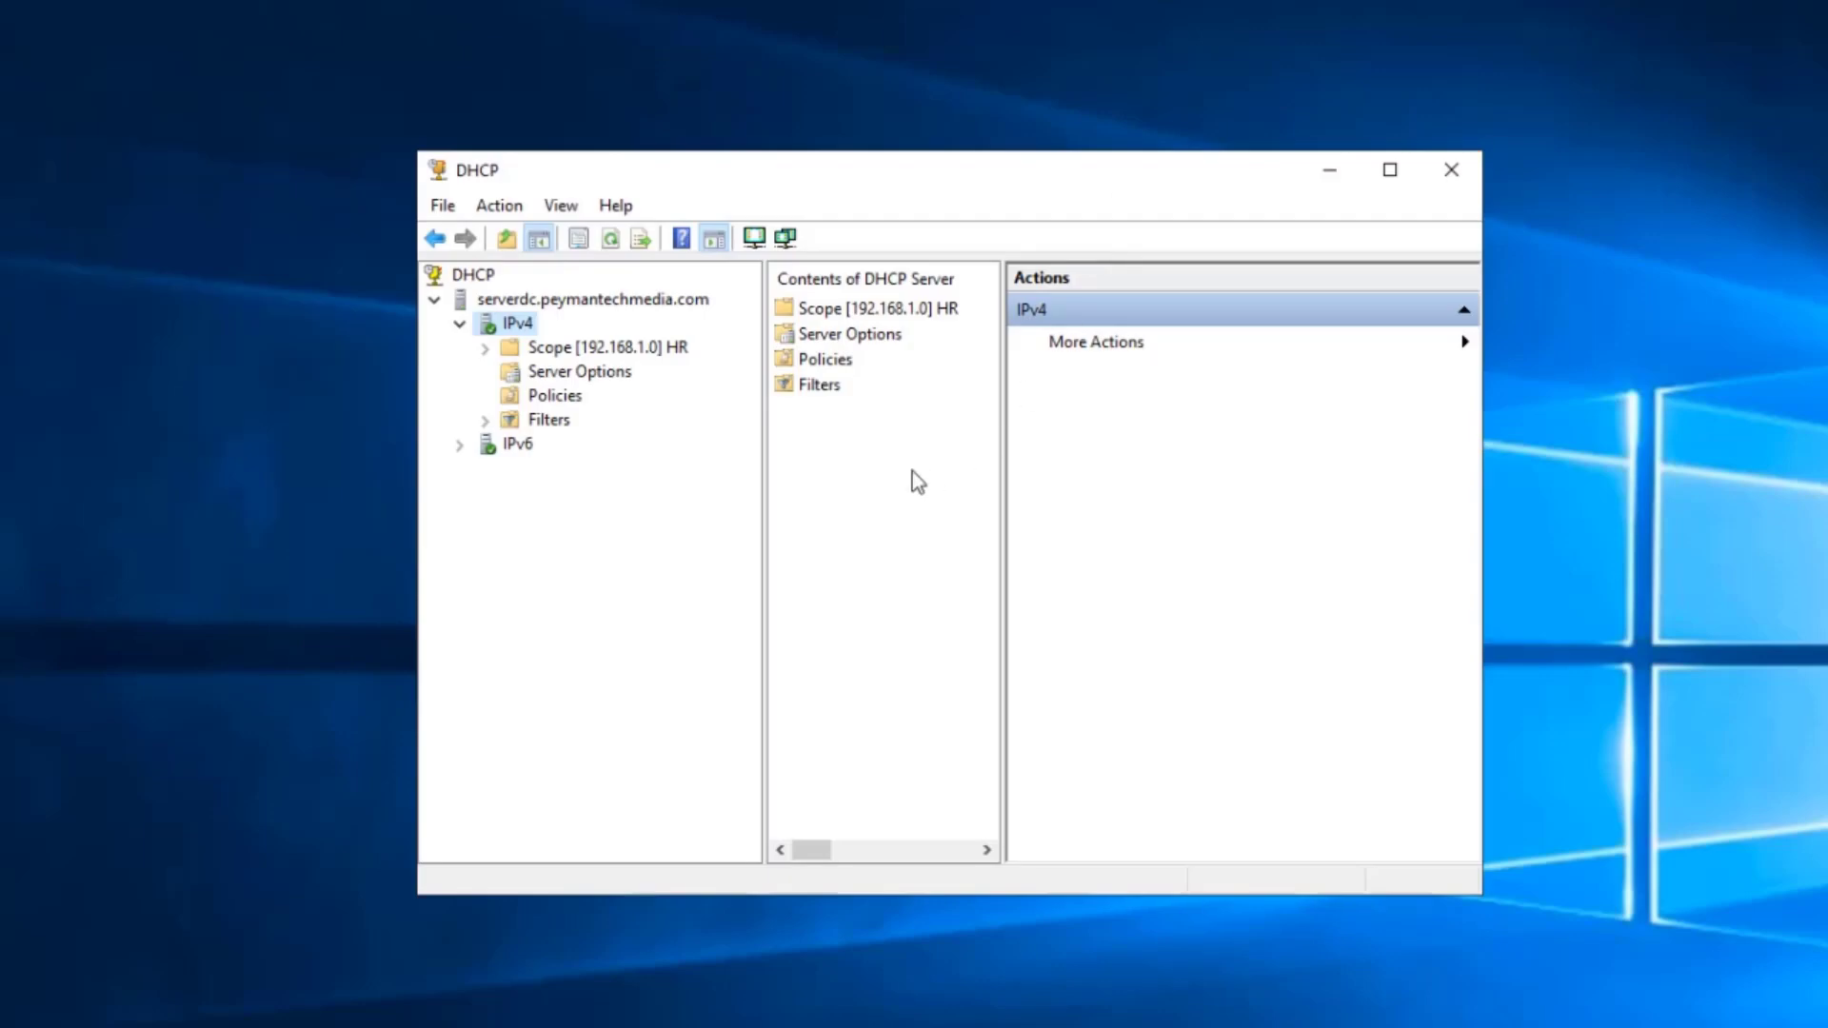
# - Expand the HR scope's Address Leases and widen the view to show 192.168.1.51 leased to PC1
pyautogui.doubleClick(562, 351)
pyautogui.click(598, 396)
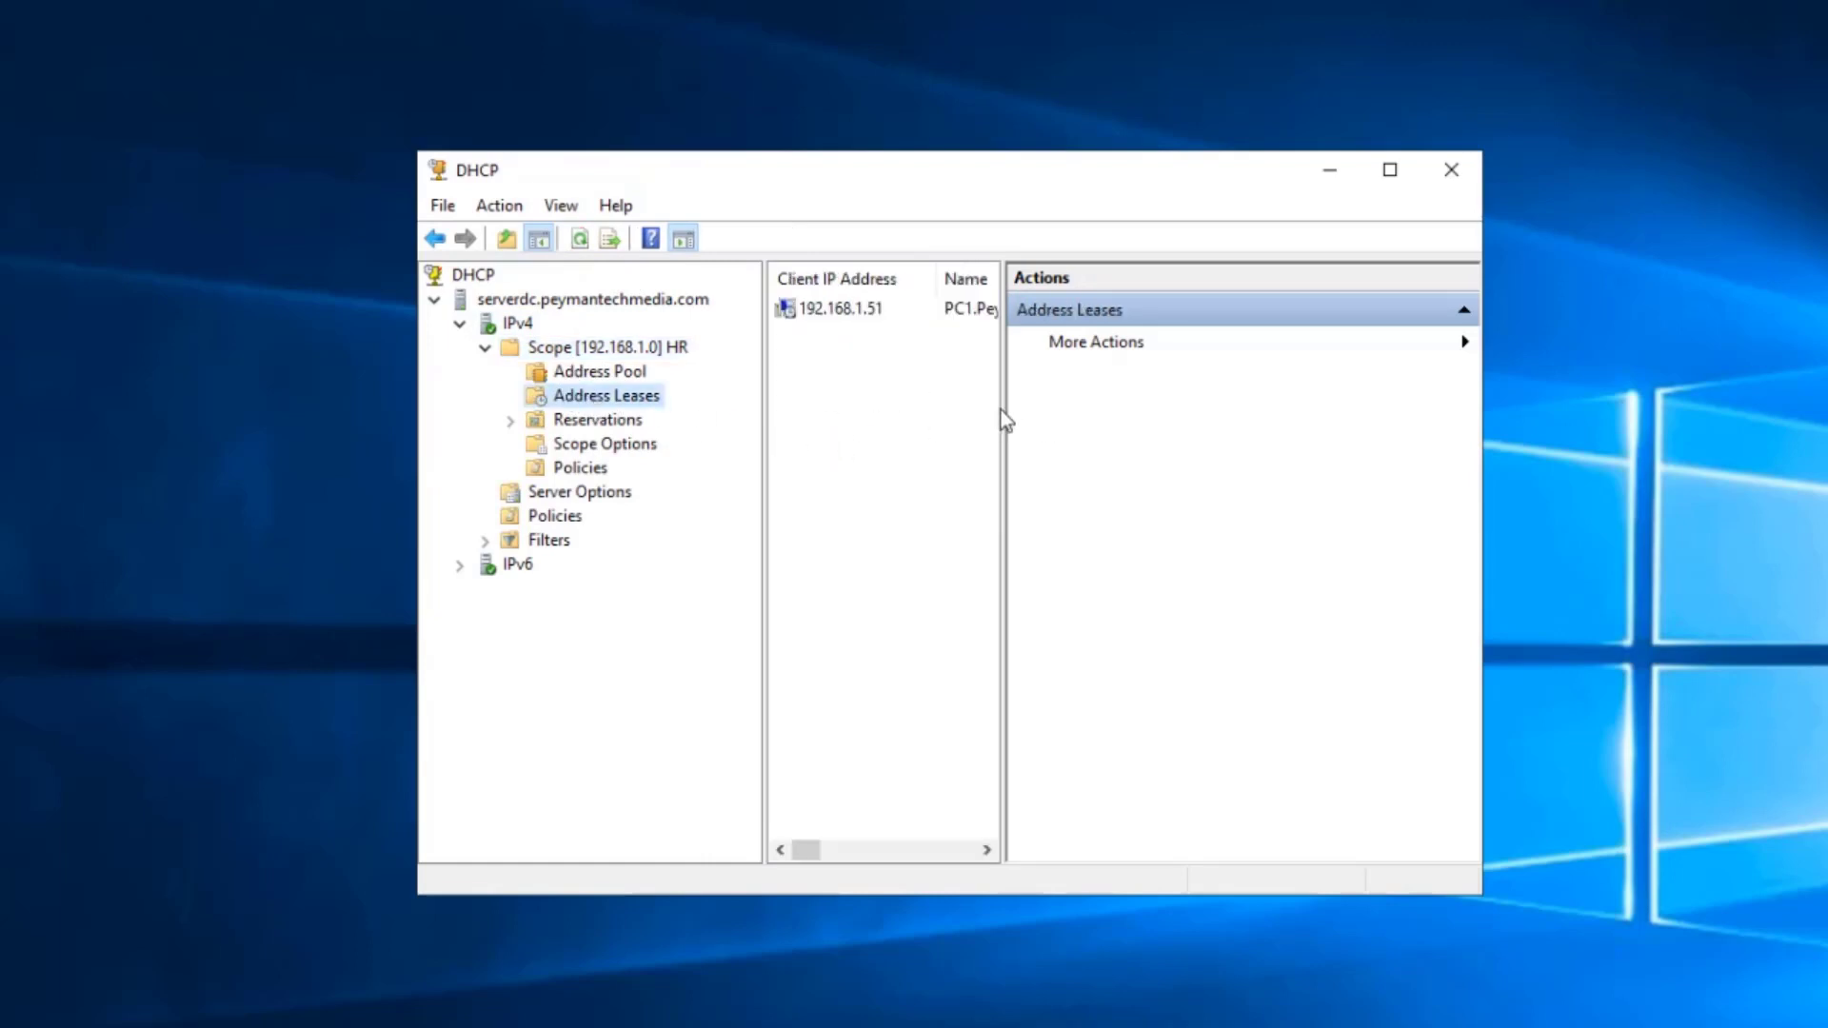
pyautogui.moveTo(1001, 407); pyautogui.dragTo(1157, 423)
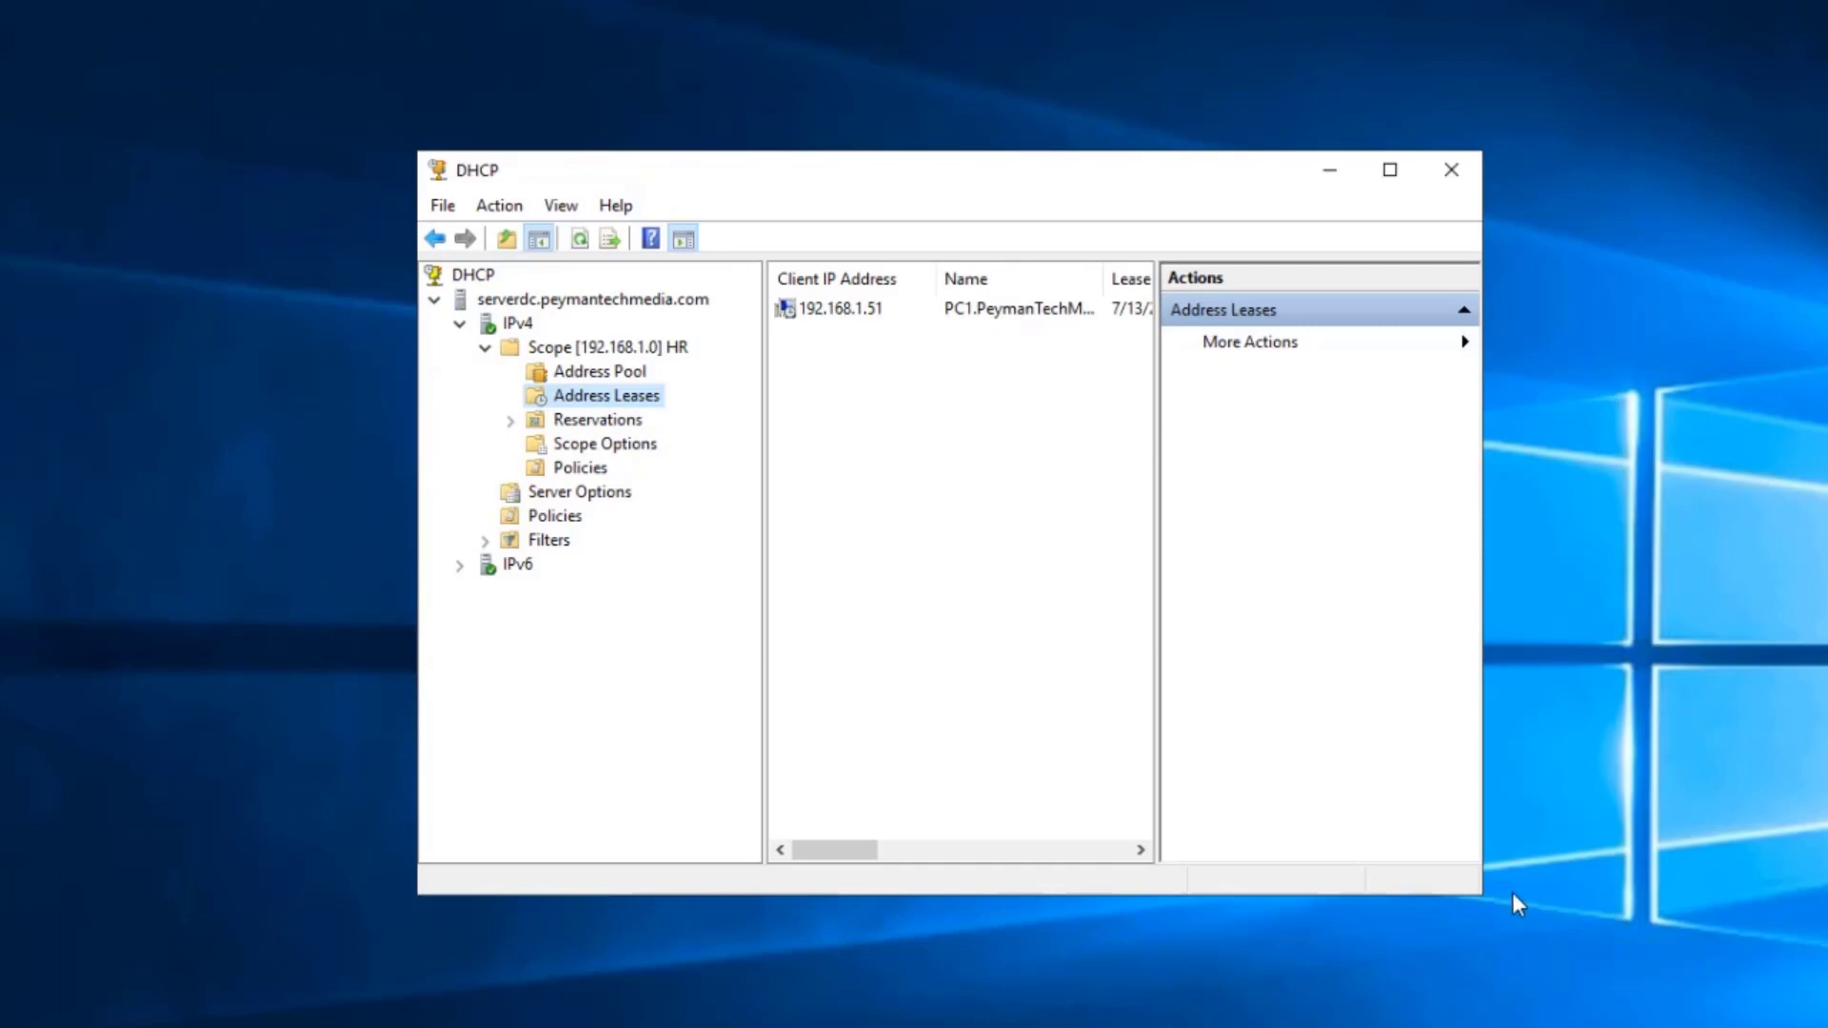
pyautogui.moveTo(1484, 892); pyautogui.dragTo(1697, 1027)
pyautogui.moveTo(1002, 181); pyautogui.dragTo(835, 57)
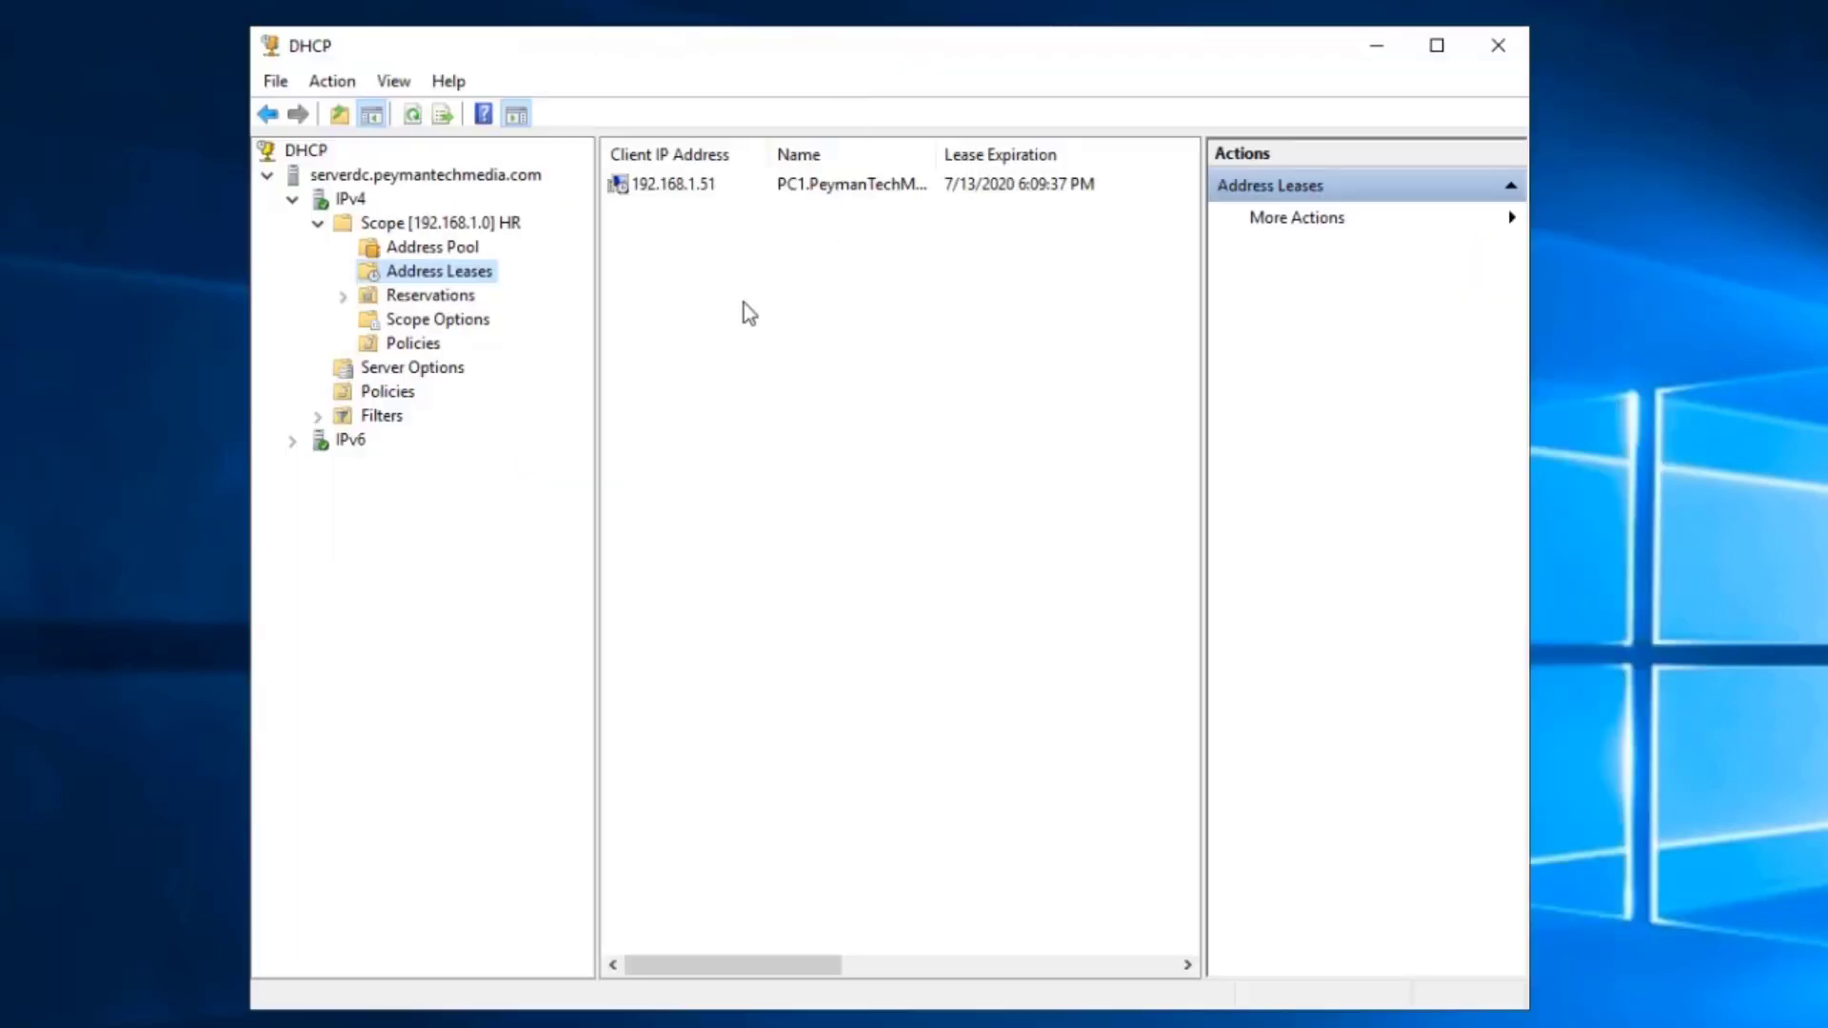
pyautogui.click(677, 191)
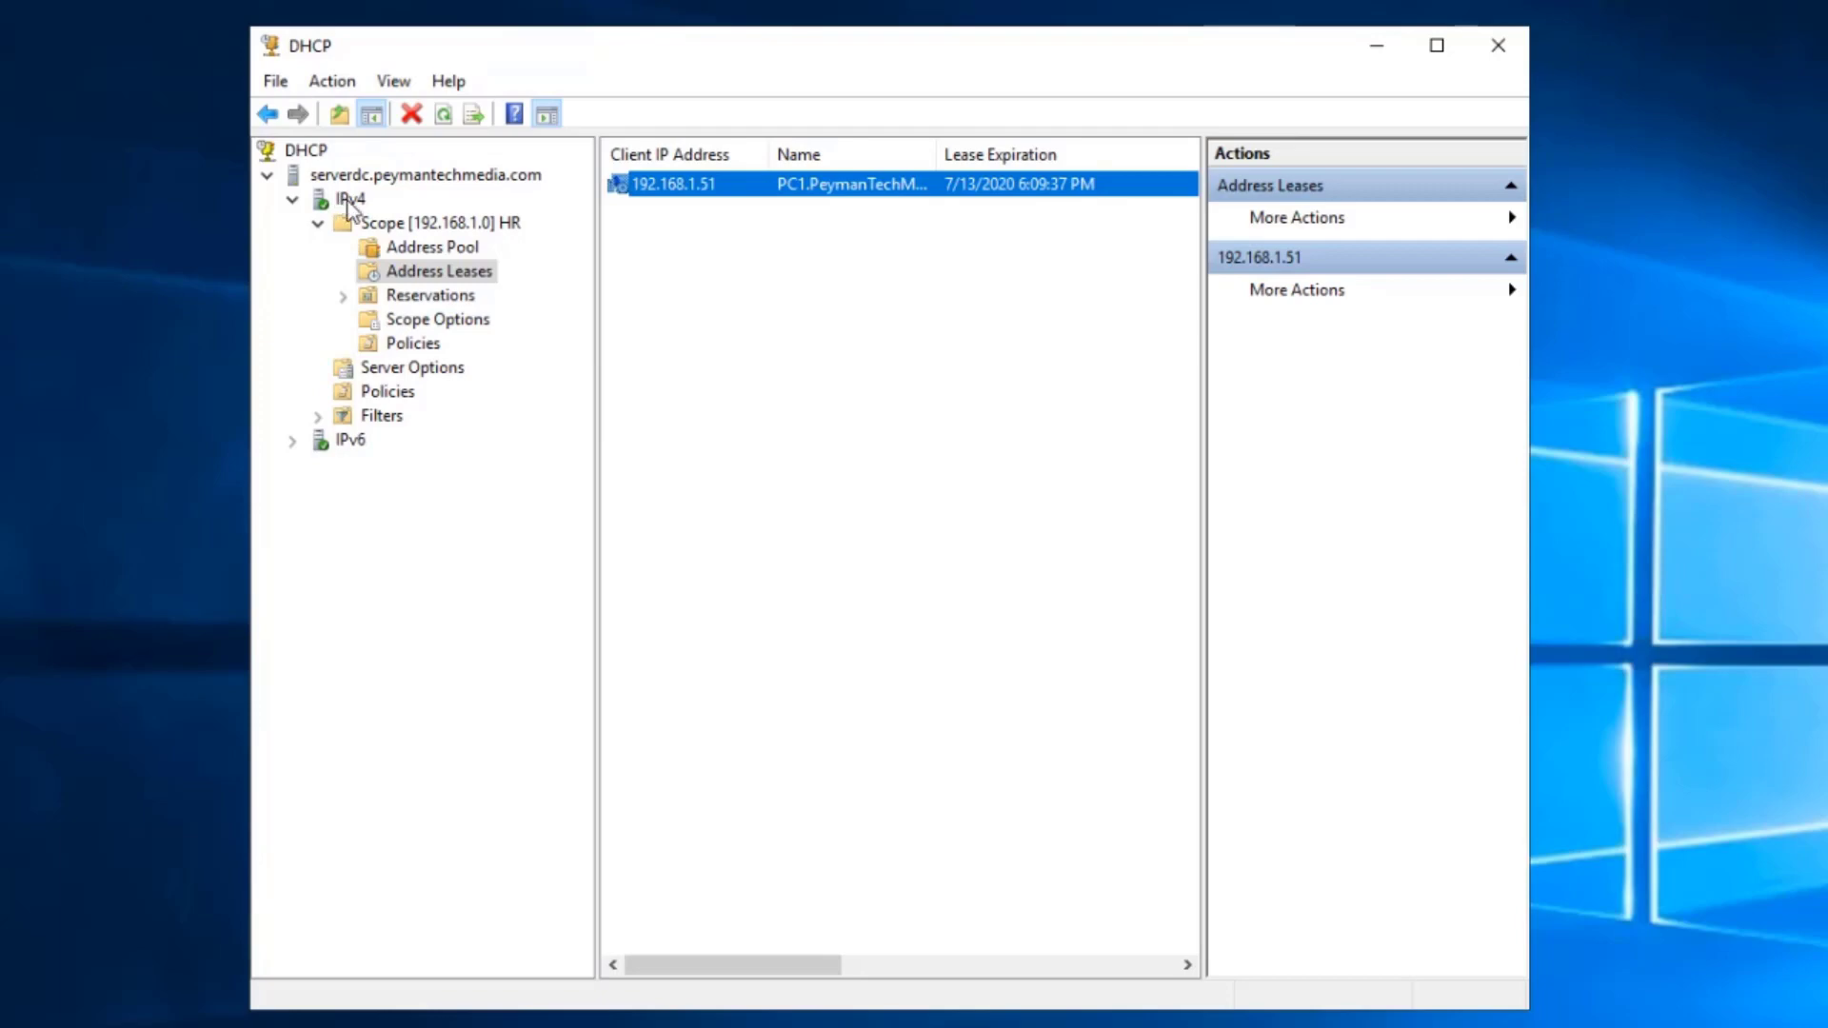
# - Start and cancel the IPv4 New Scope wizard, then select the Scope [192.168.1.0] HR node
pyautogui.rightClick(349, 202)
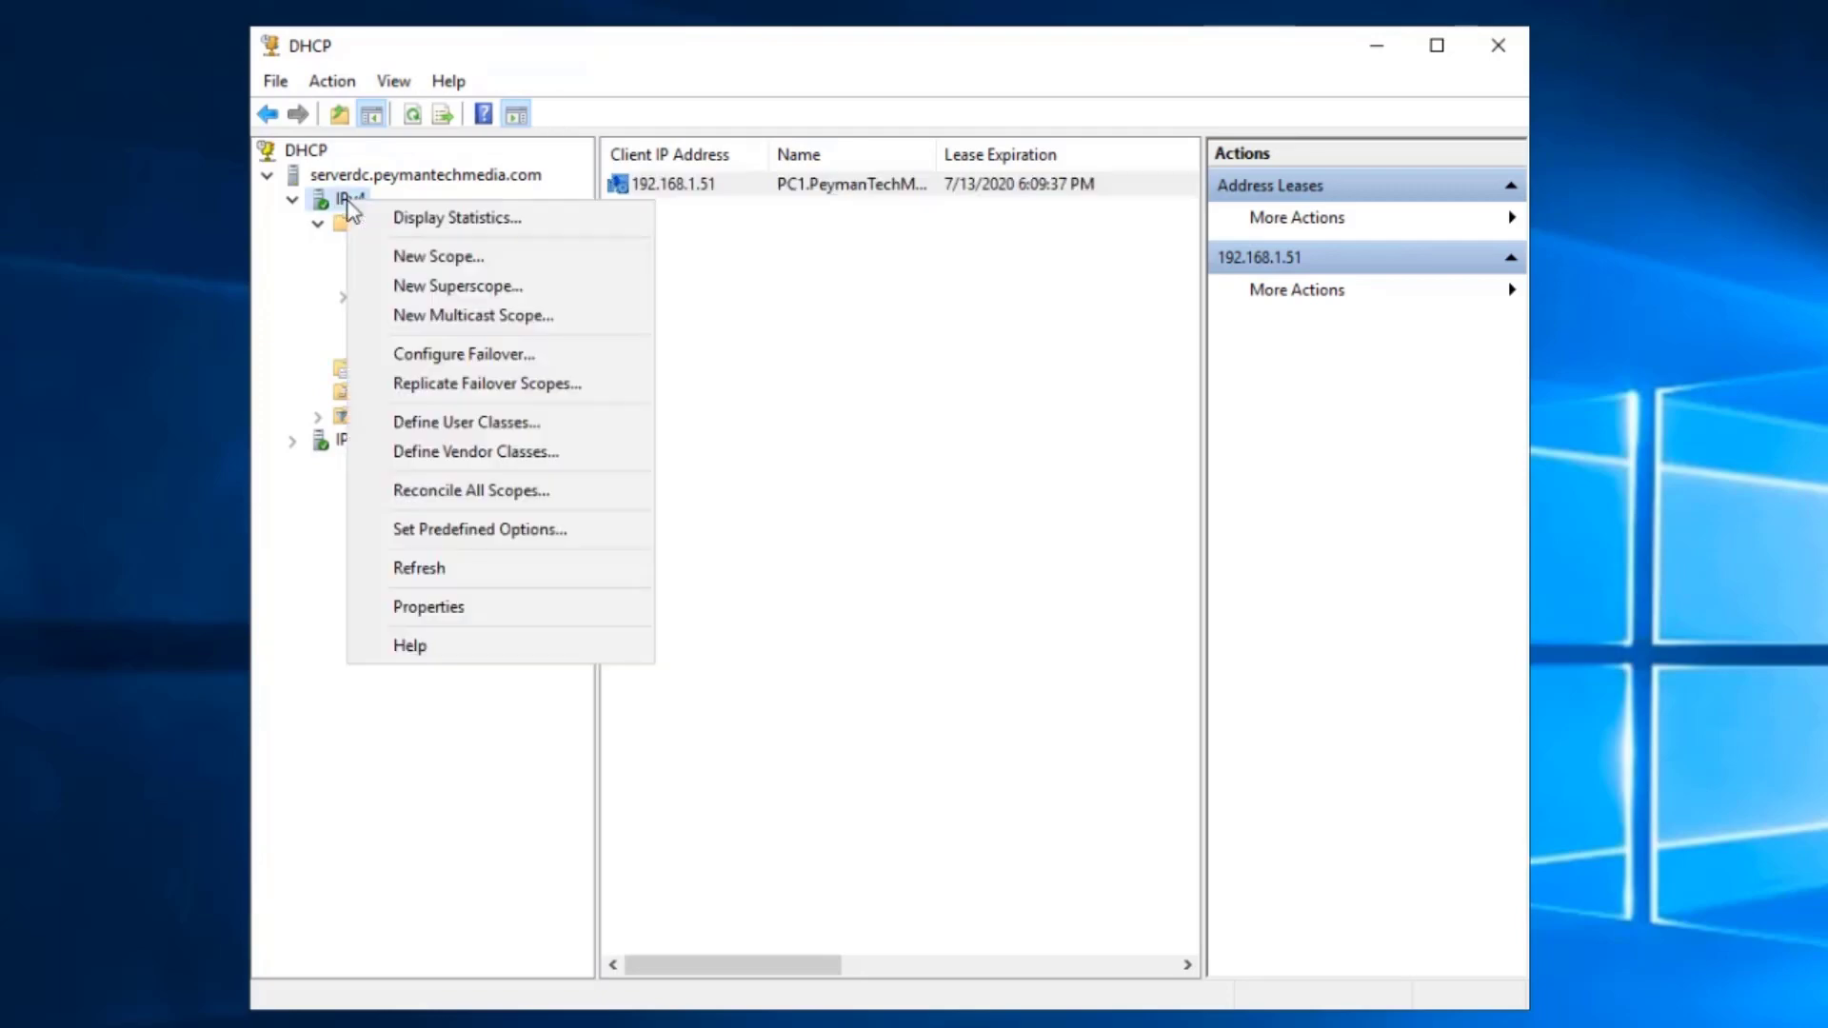
pyautogui.click(438, 257)
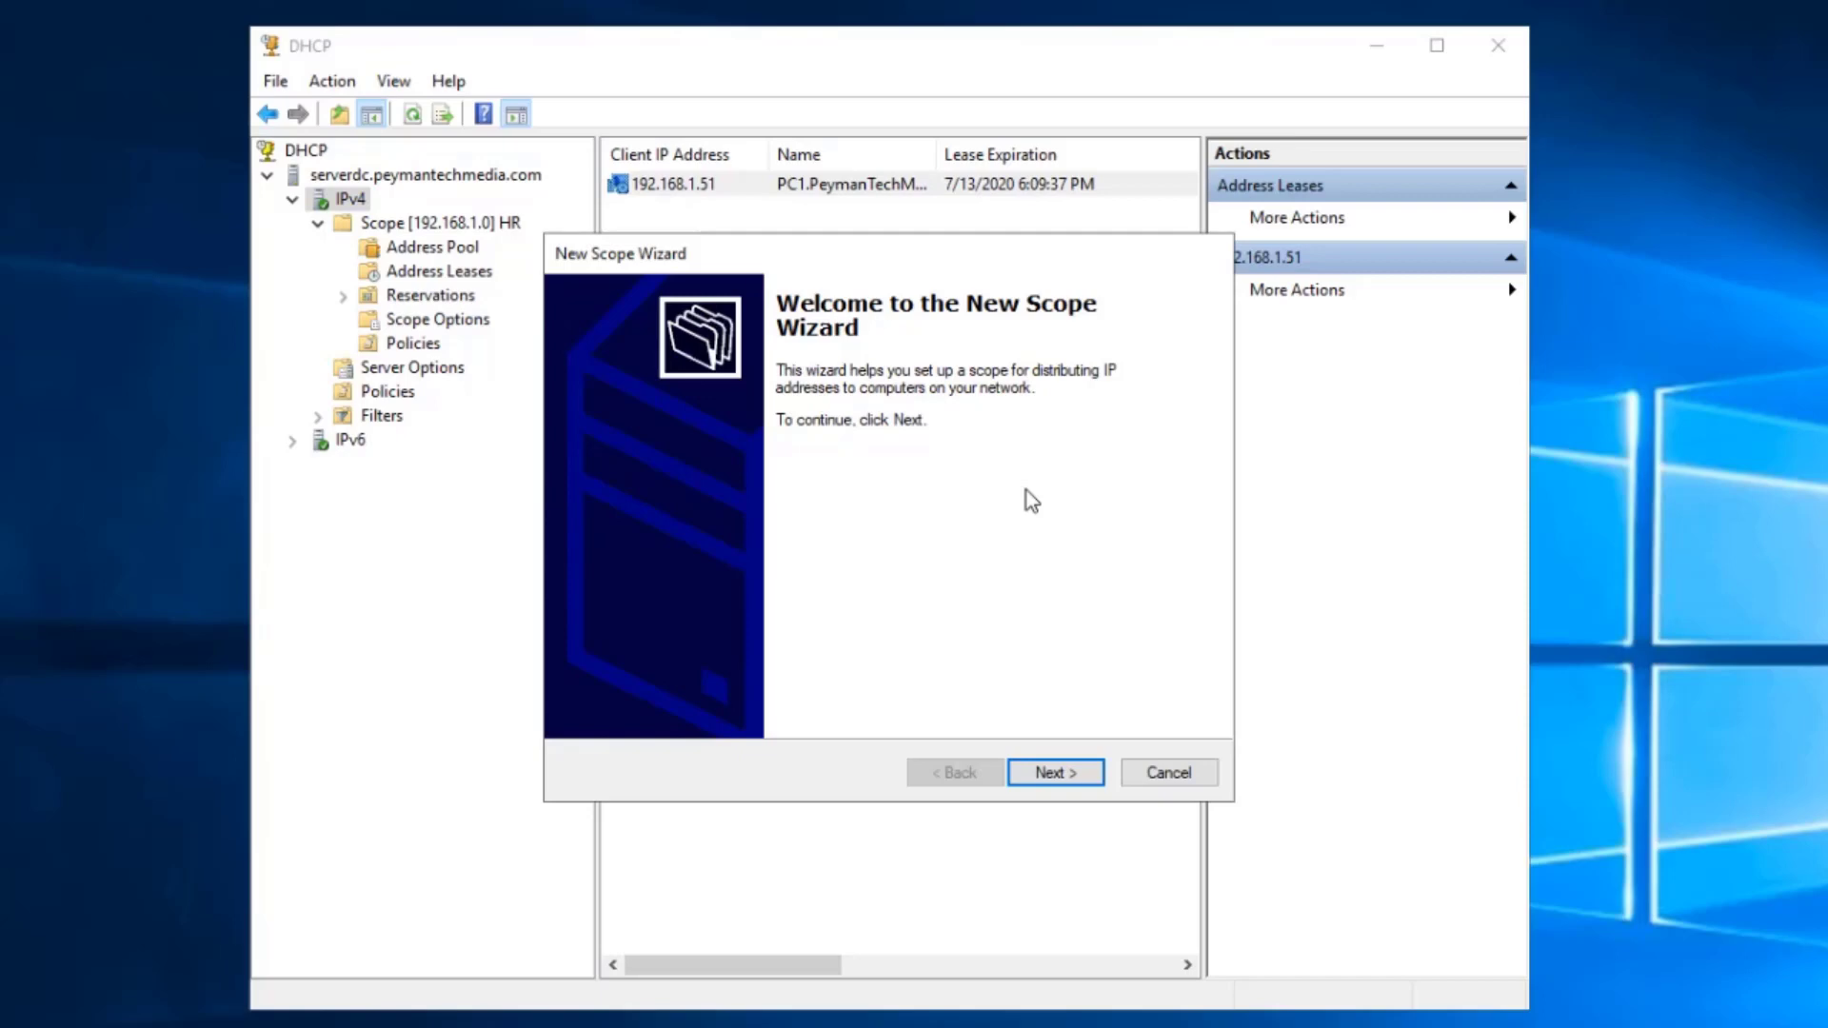
pyautogui.click(1181, 776)
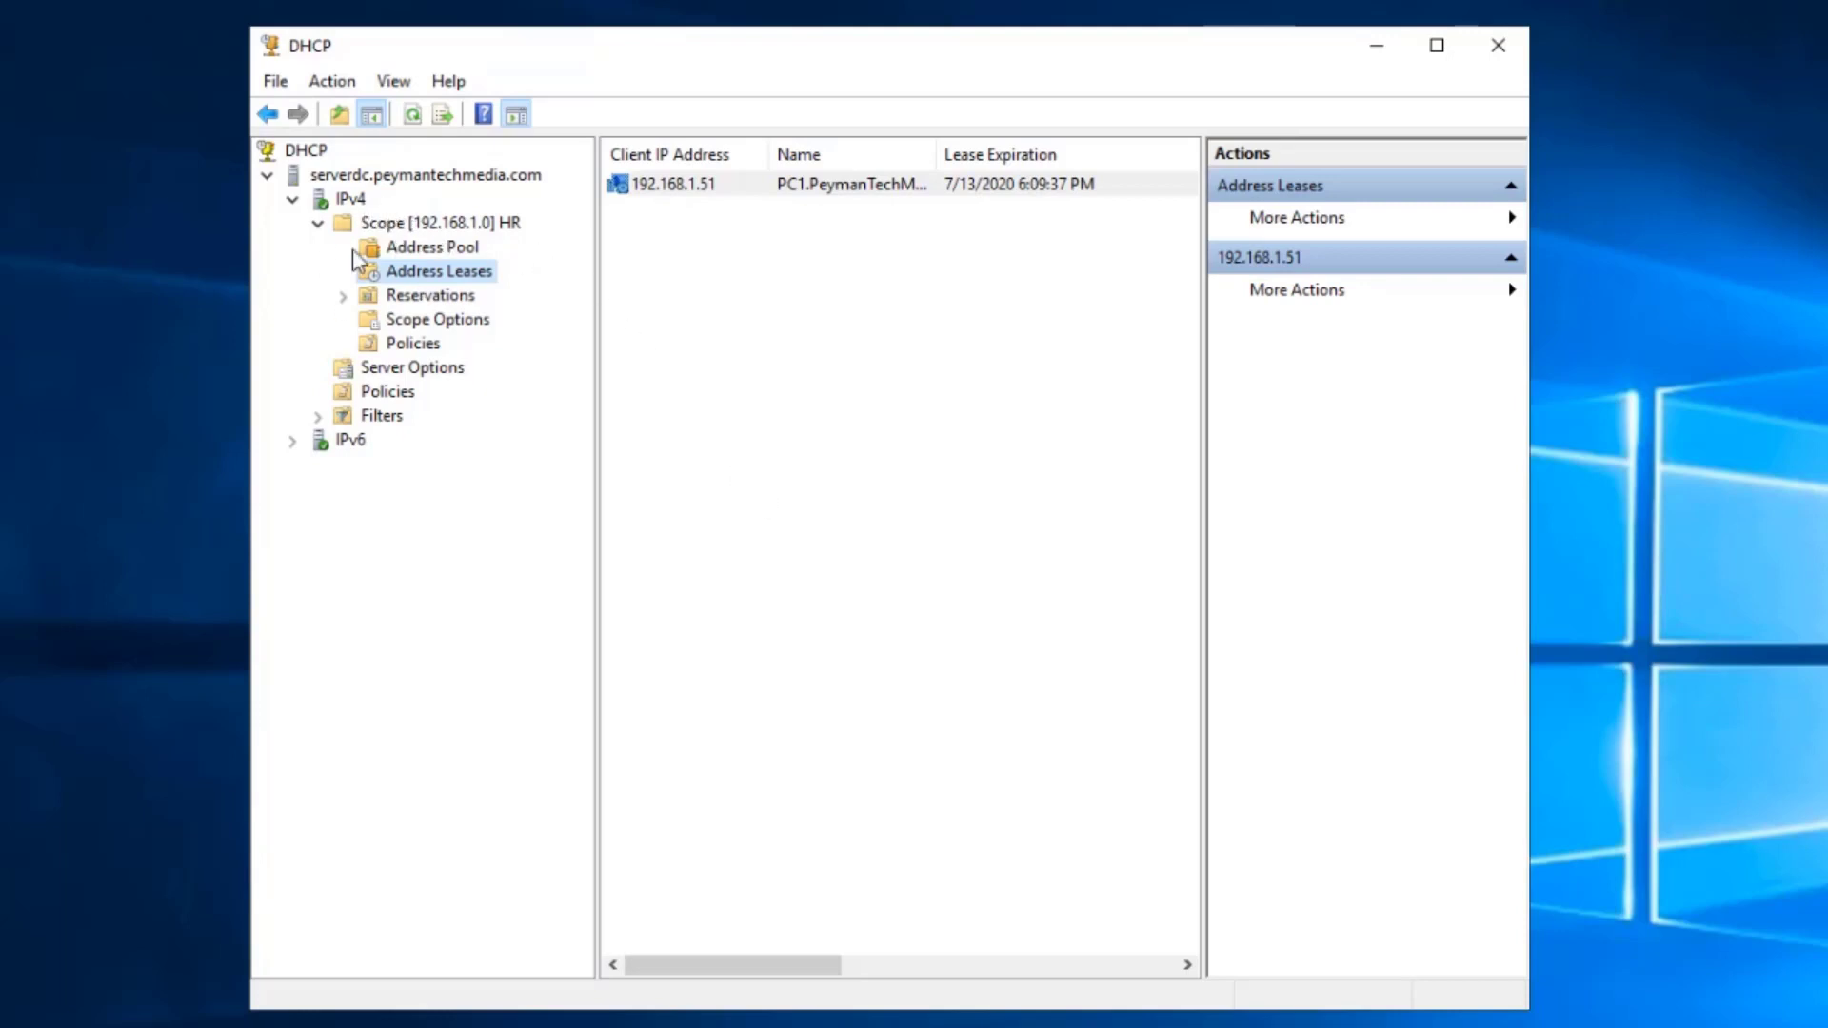
pyautogui.rightClick(393, 227)
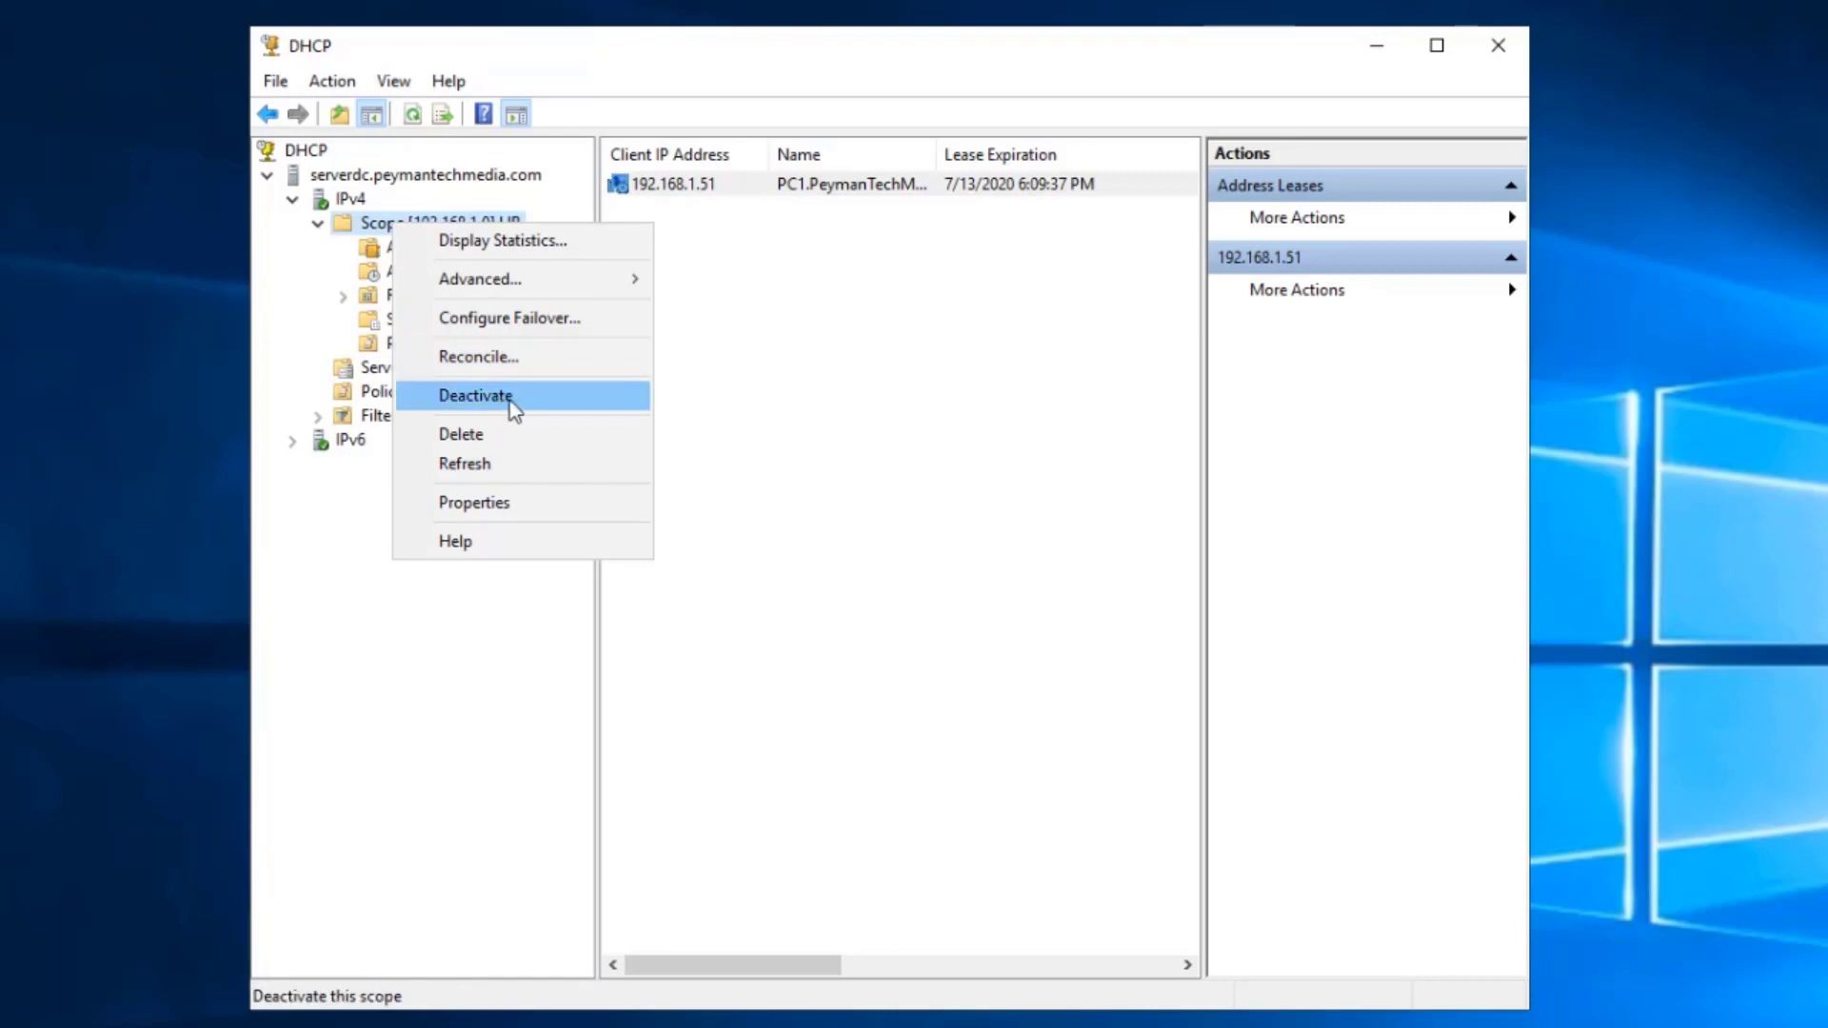
pyautogui.click(848, 512)
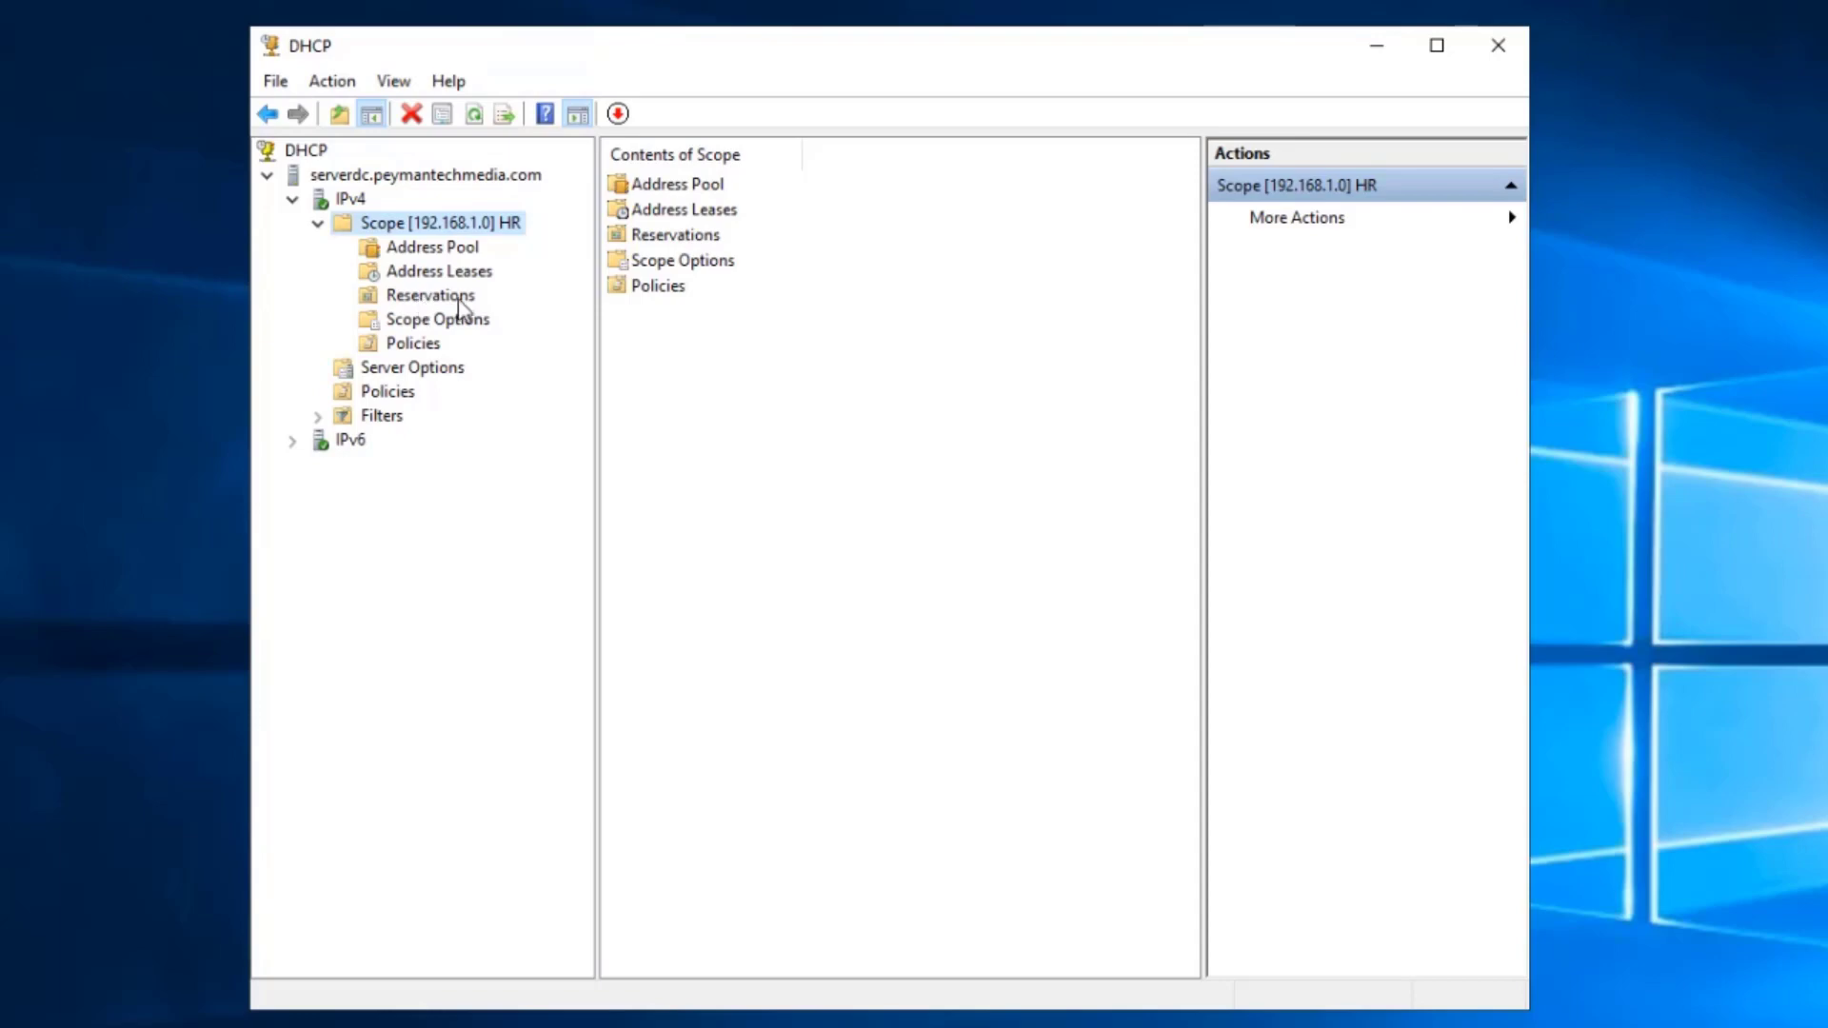
pyautogui.click(449, 300)
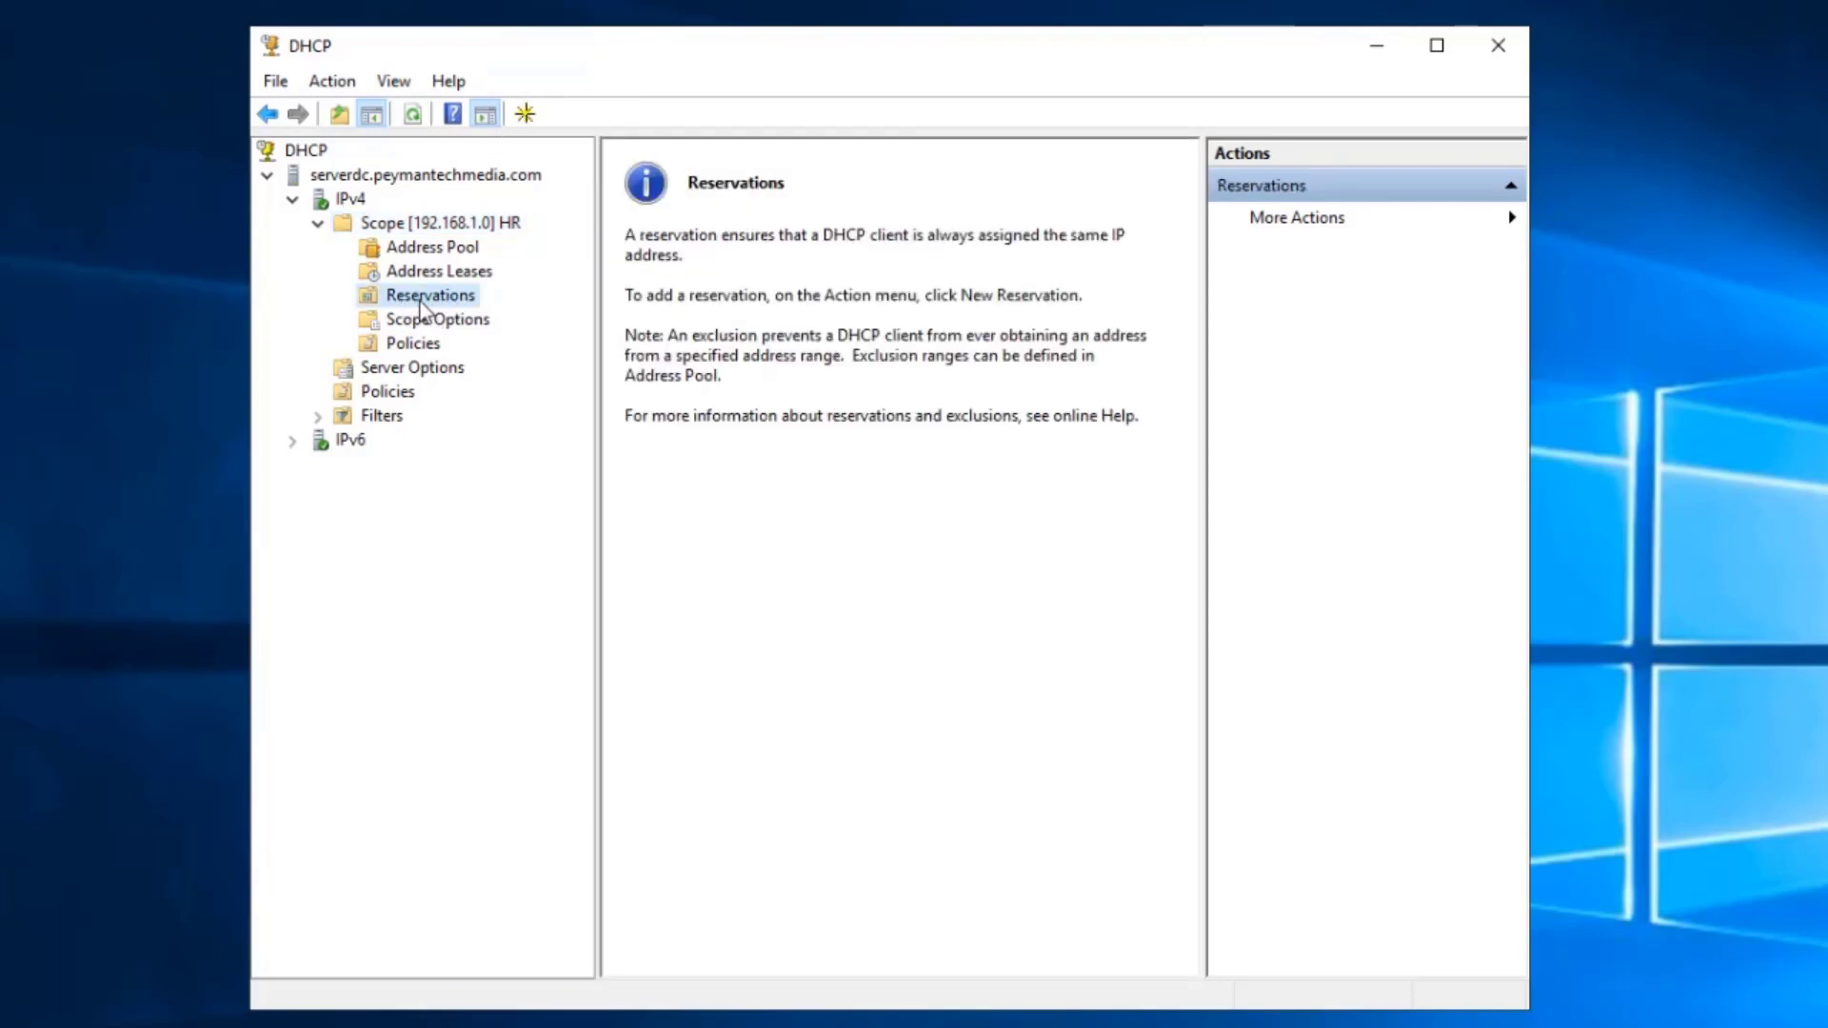
pyautogui.rightClick(440, 299)
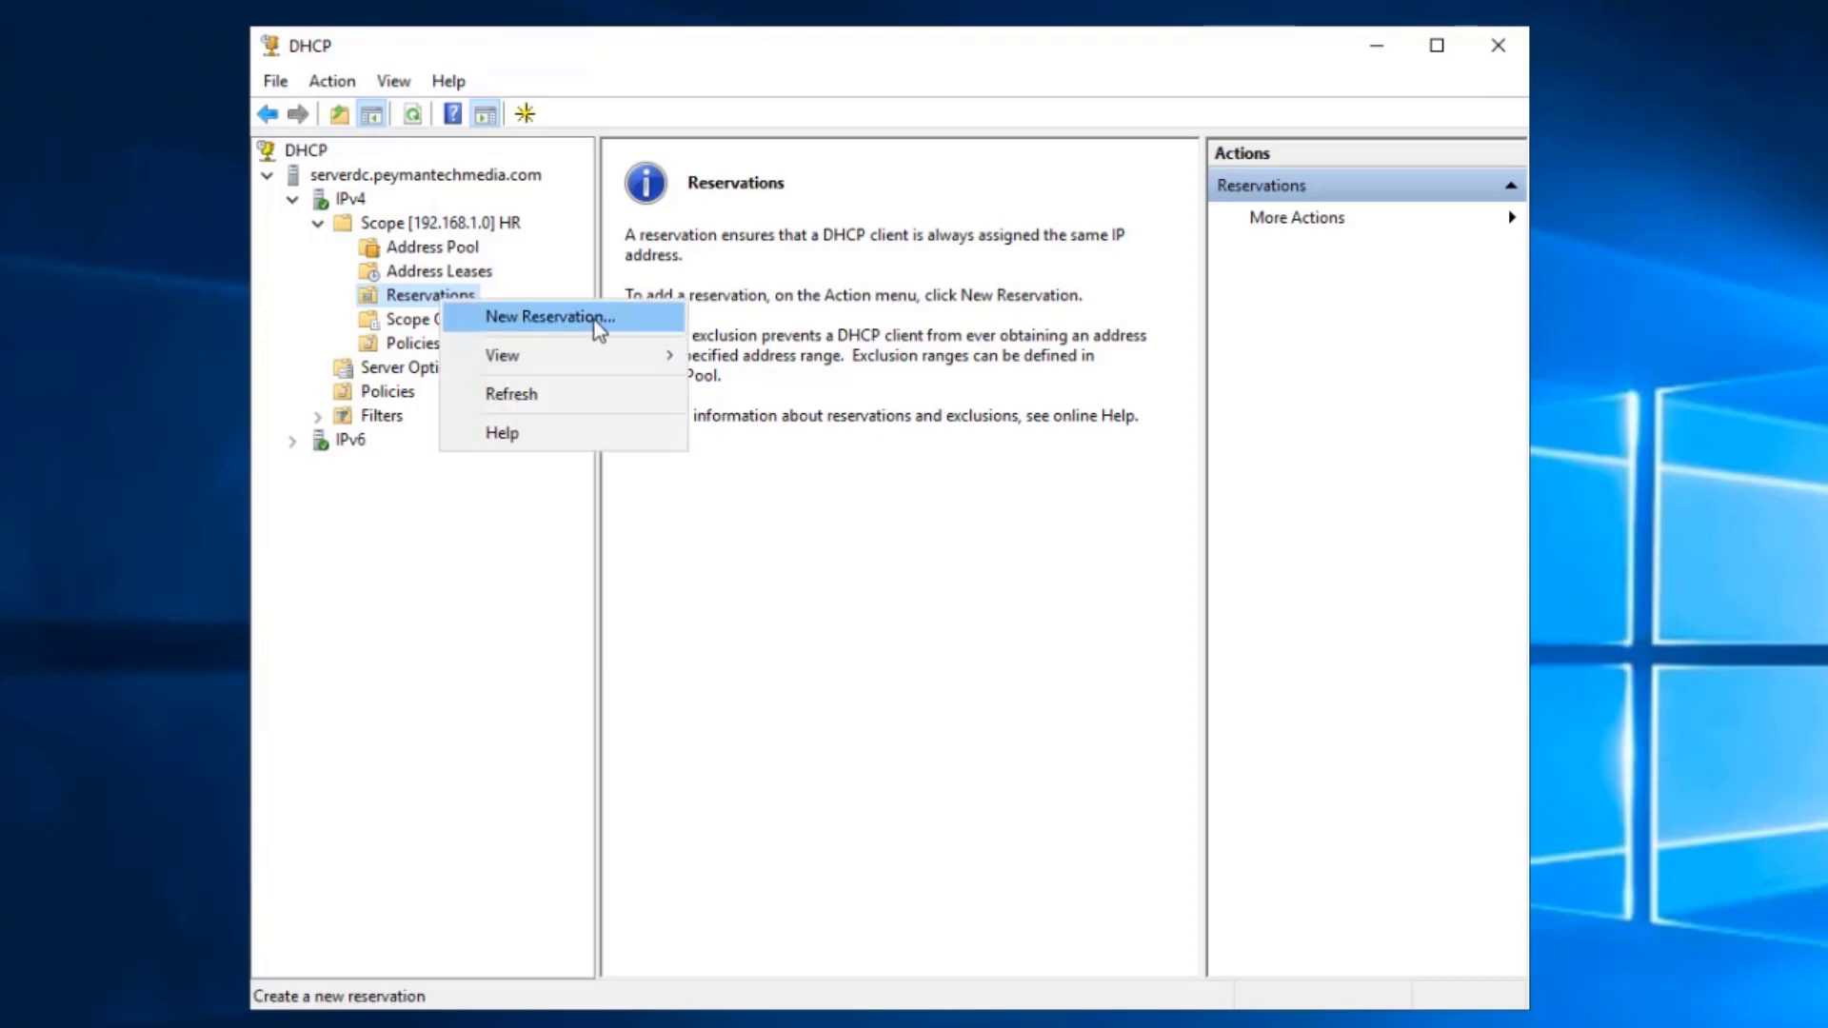
pyautogui.click(598, 324)
pyautogui.moveTo(536, 151); pyautogui.dragTo(889, 253)
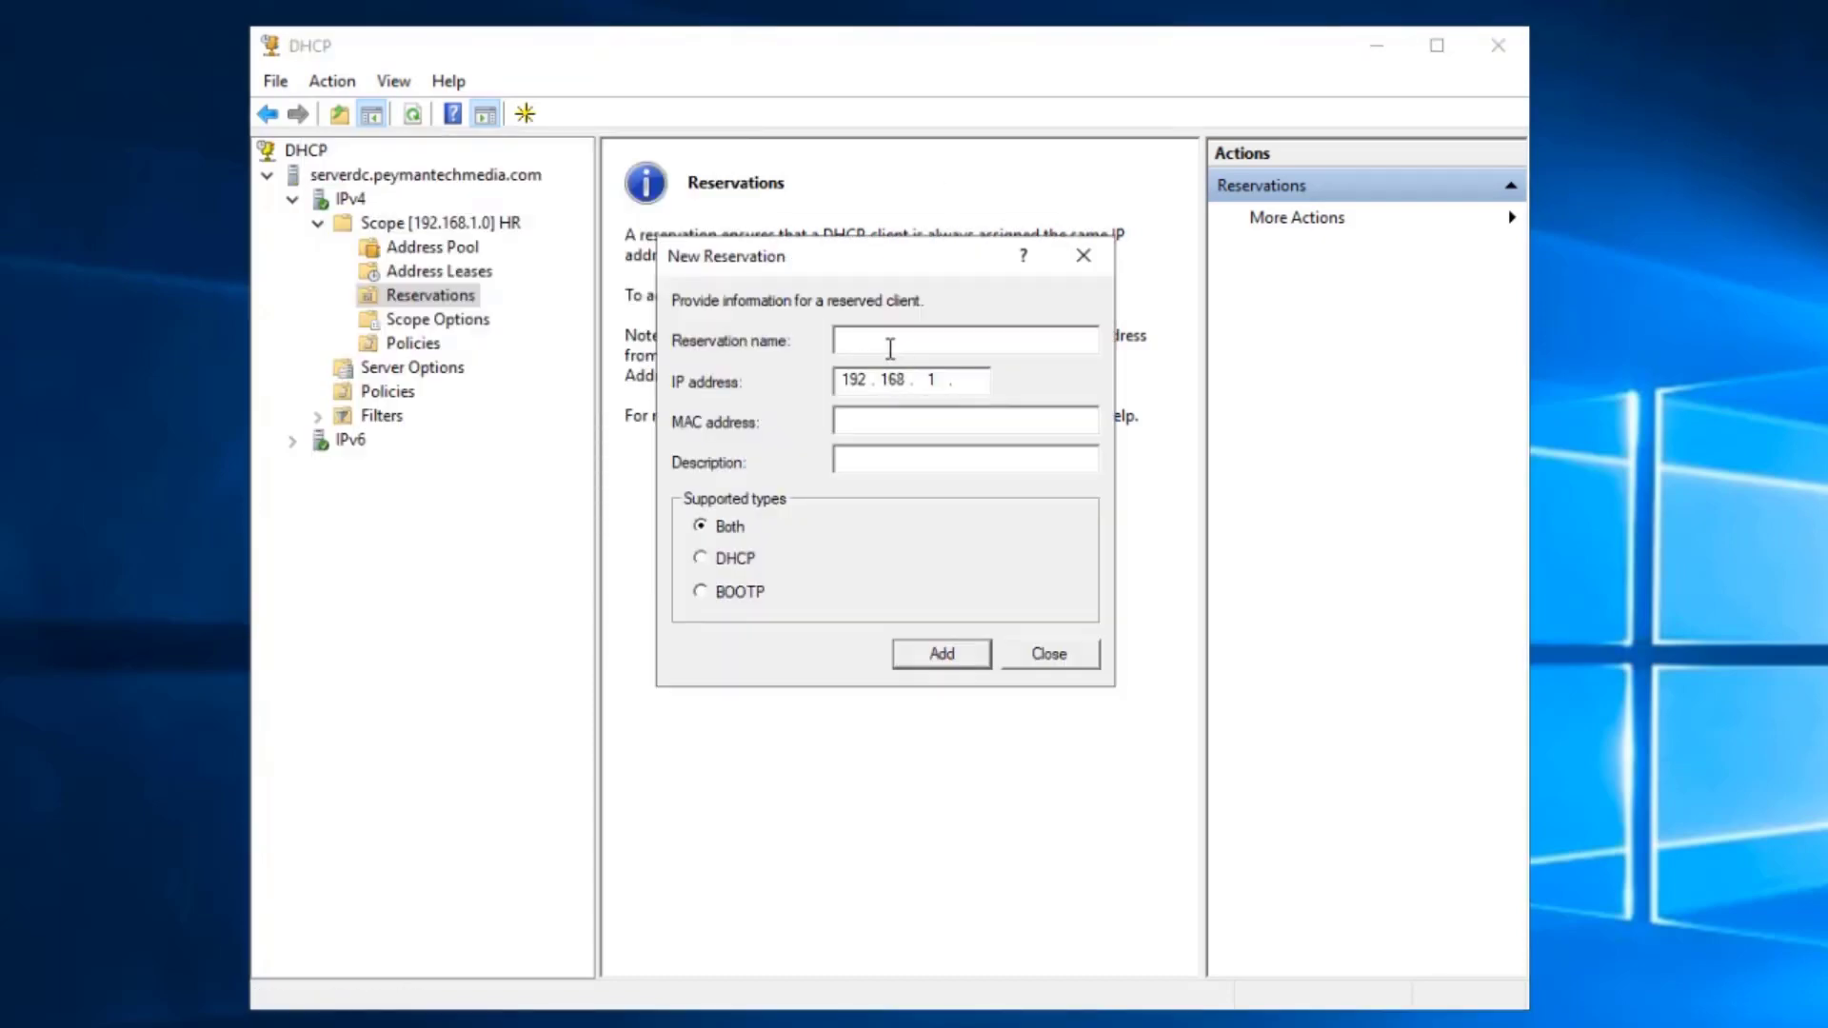
pyautogui.write('HR Printer')
pyautogui.click(970, 380)
pyautogui.write('50')
pyautogui.click(869, 420)
pyautogui.click(875, 425)
pyautogui.moveTo(983, 377); pyautogui.dragTo(822, 373)
pyautogui.click(870, 422)
pyautogui.click(1066, 653)
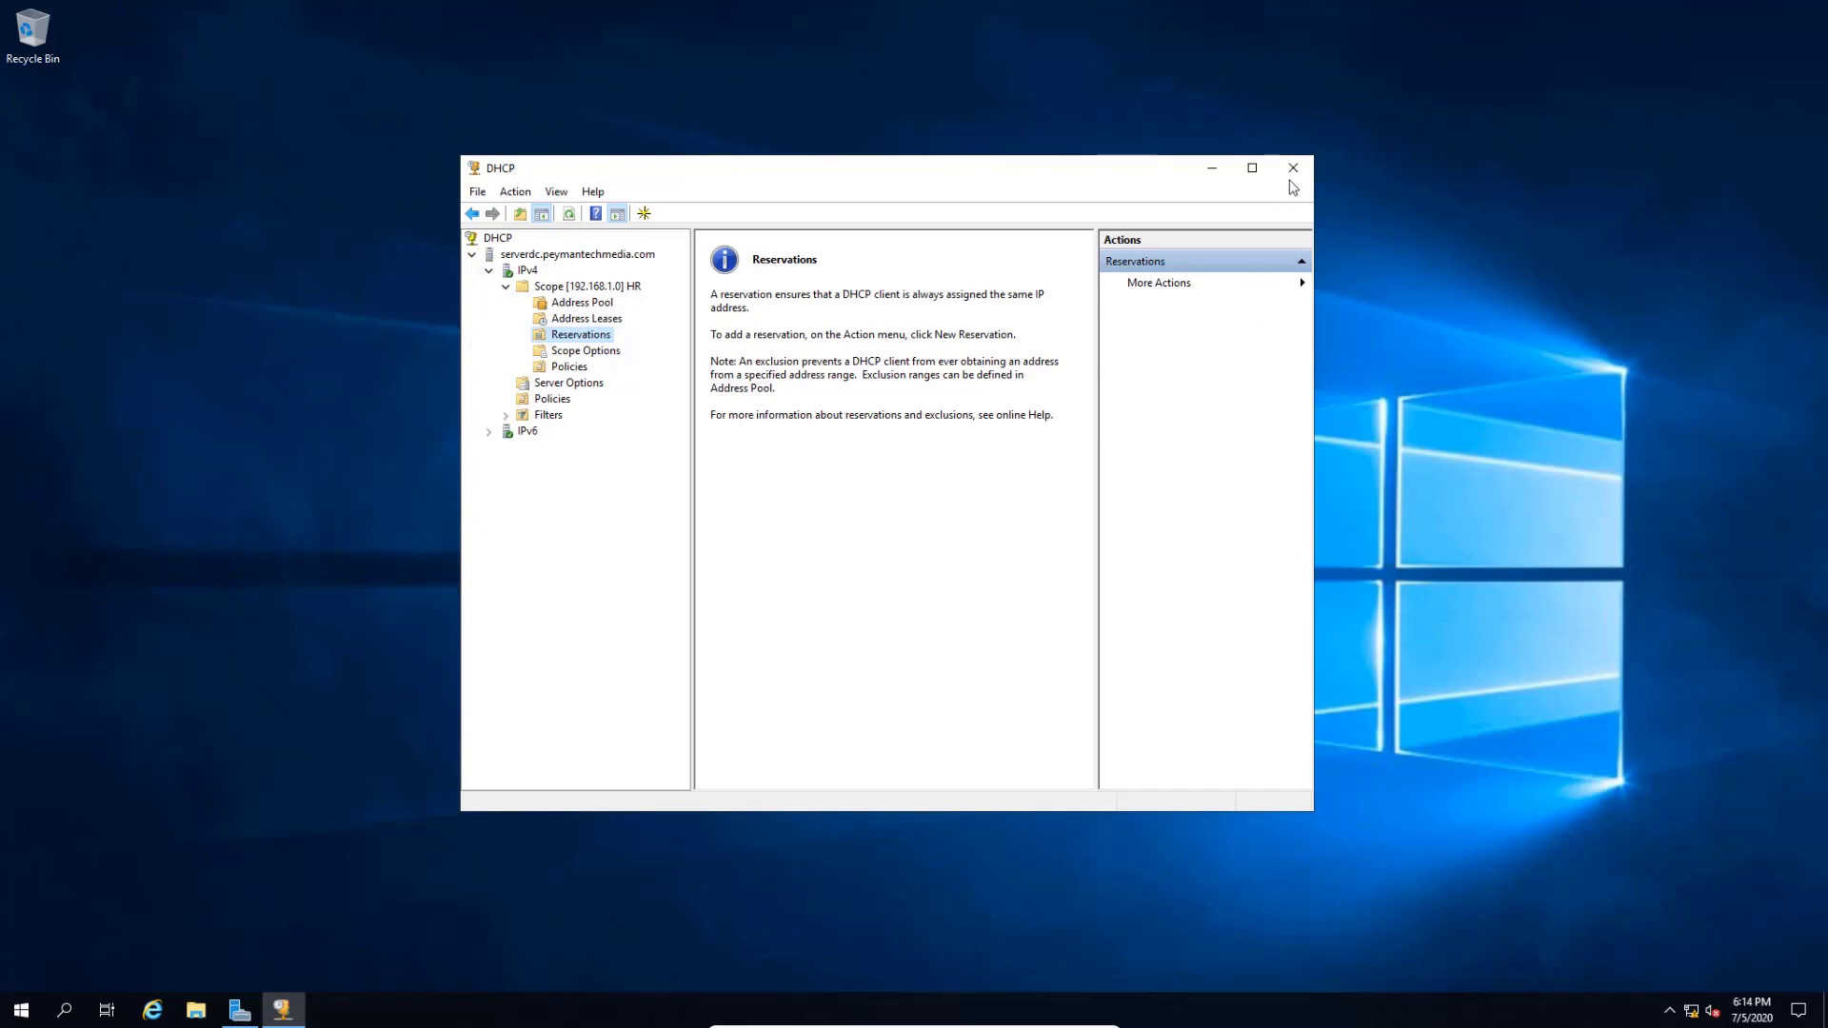
# - Close the DHCP console and open PC1's Ethernet IPv4 properties via ncpa.cpl
pyautogui.click(1295, 179)
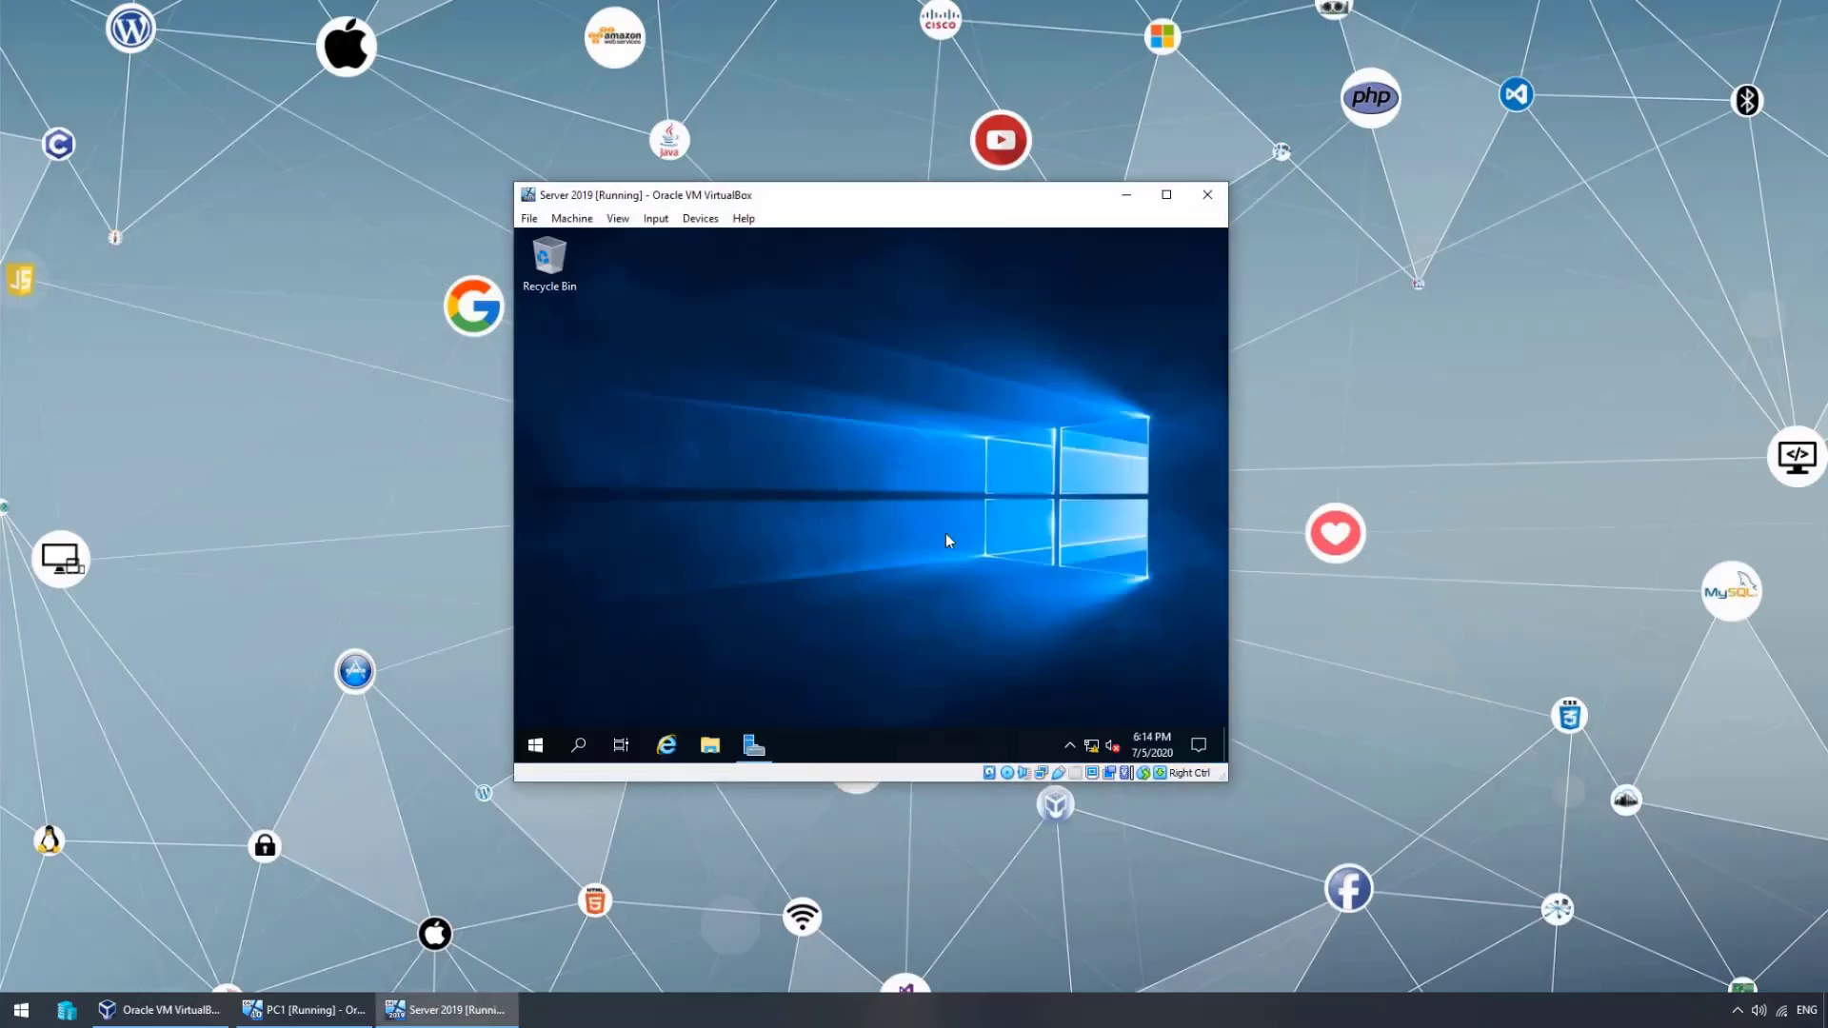
pyautogui.click(313, 1018)
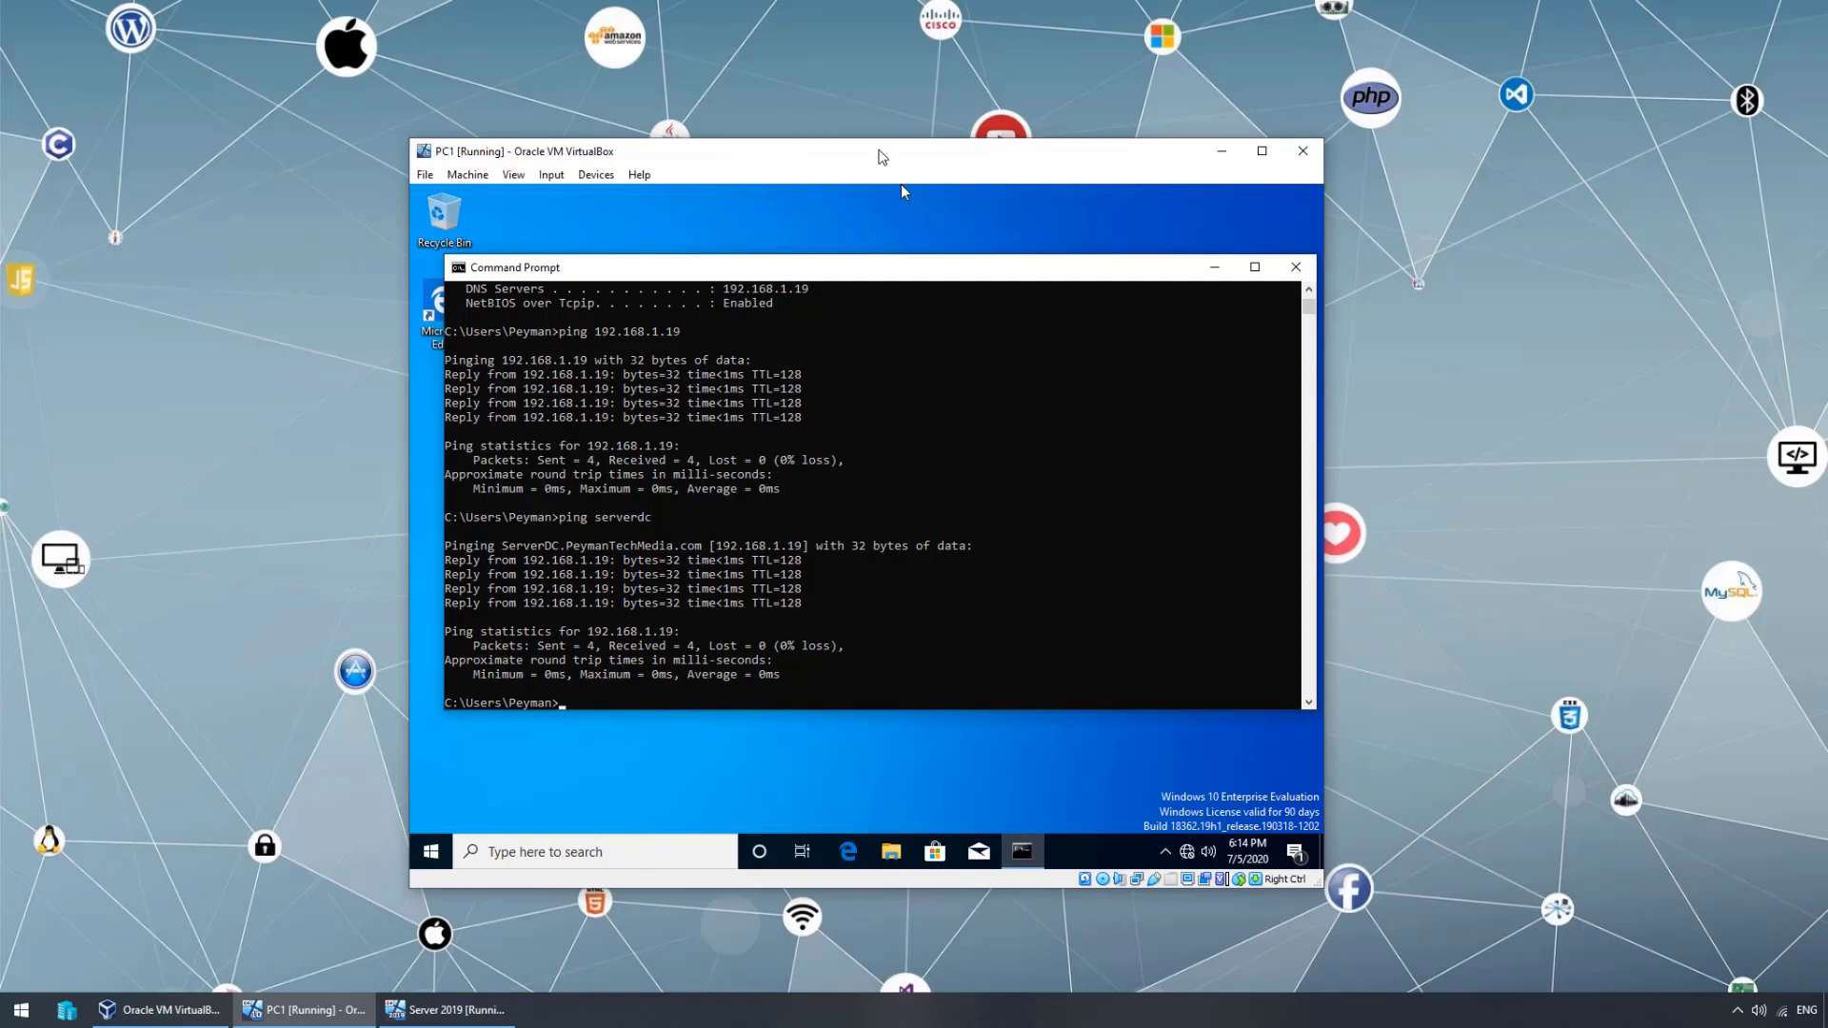
pyautogui.moveTo(886, 158)
pyautogui.mouseDown()
pyautogui.moveTo(856, 137)
pyautogui.moveTo(872, 143)
pyautogui.mouseUp()
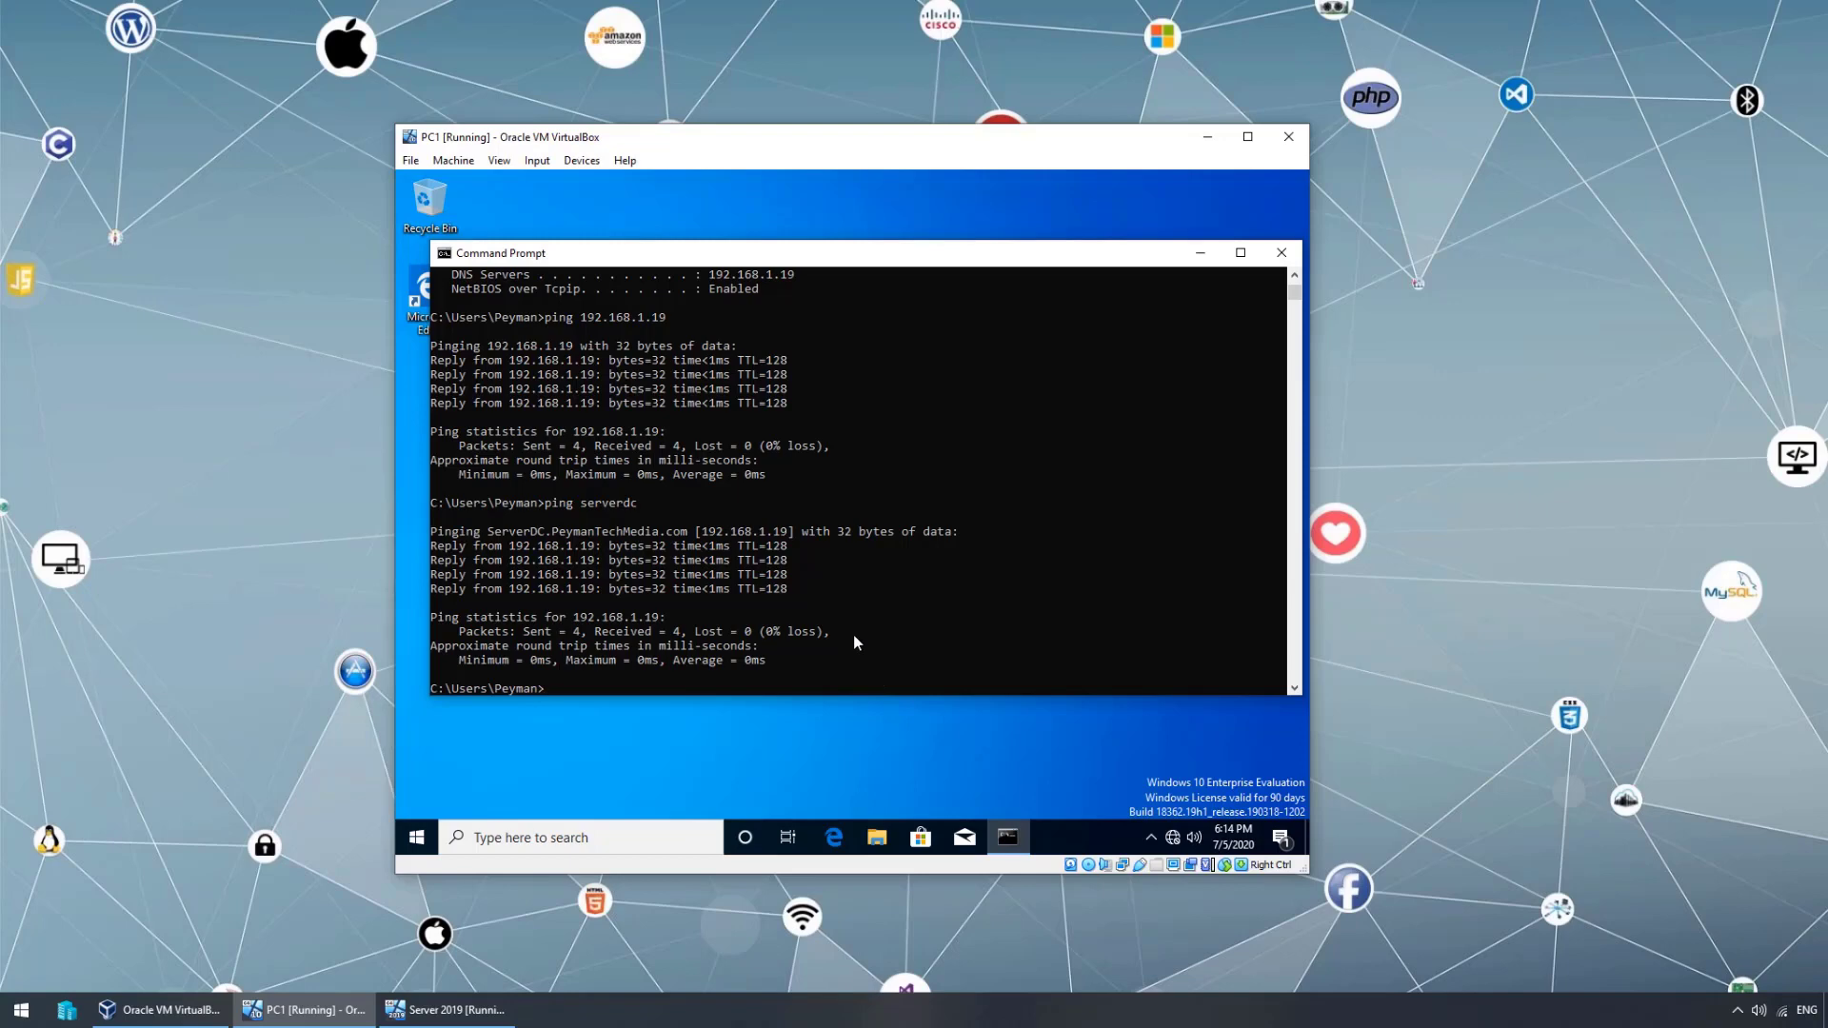
pyautogui.write('ncpa.cpl')
pyautogui.press('Return')
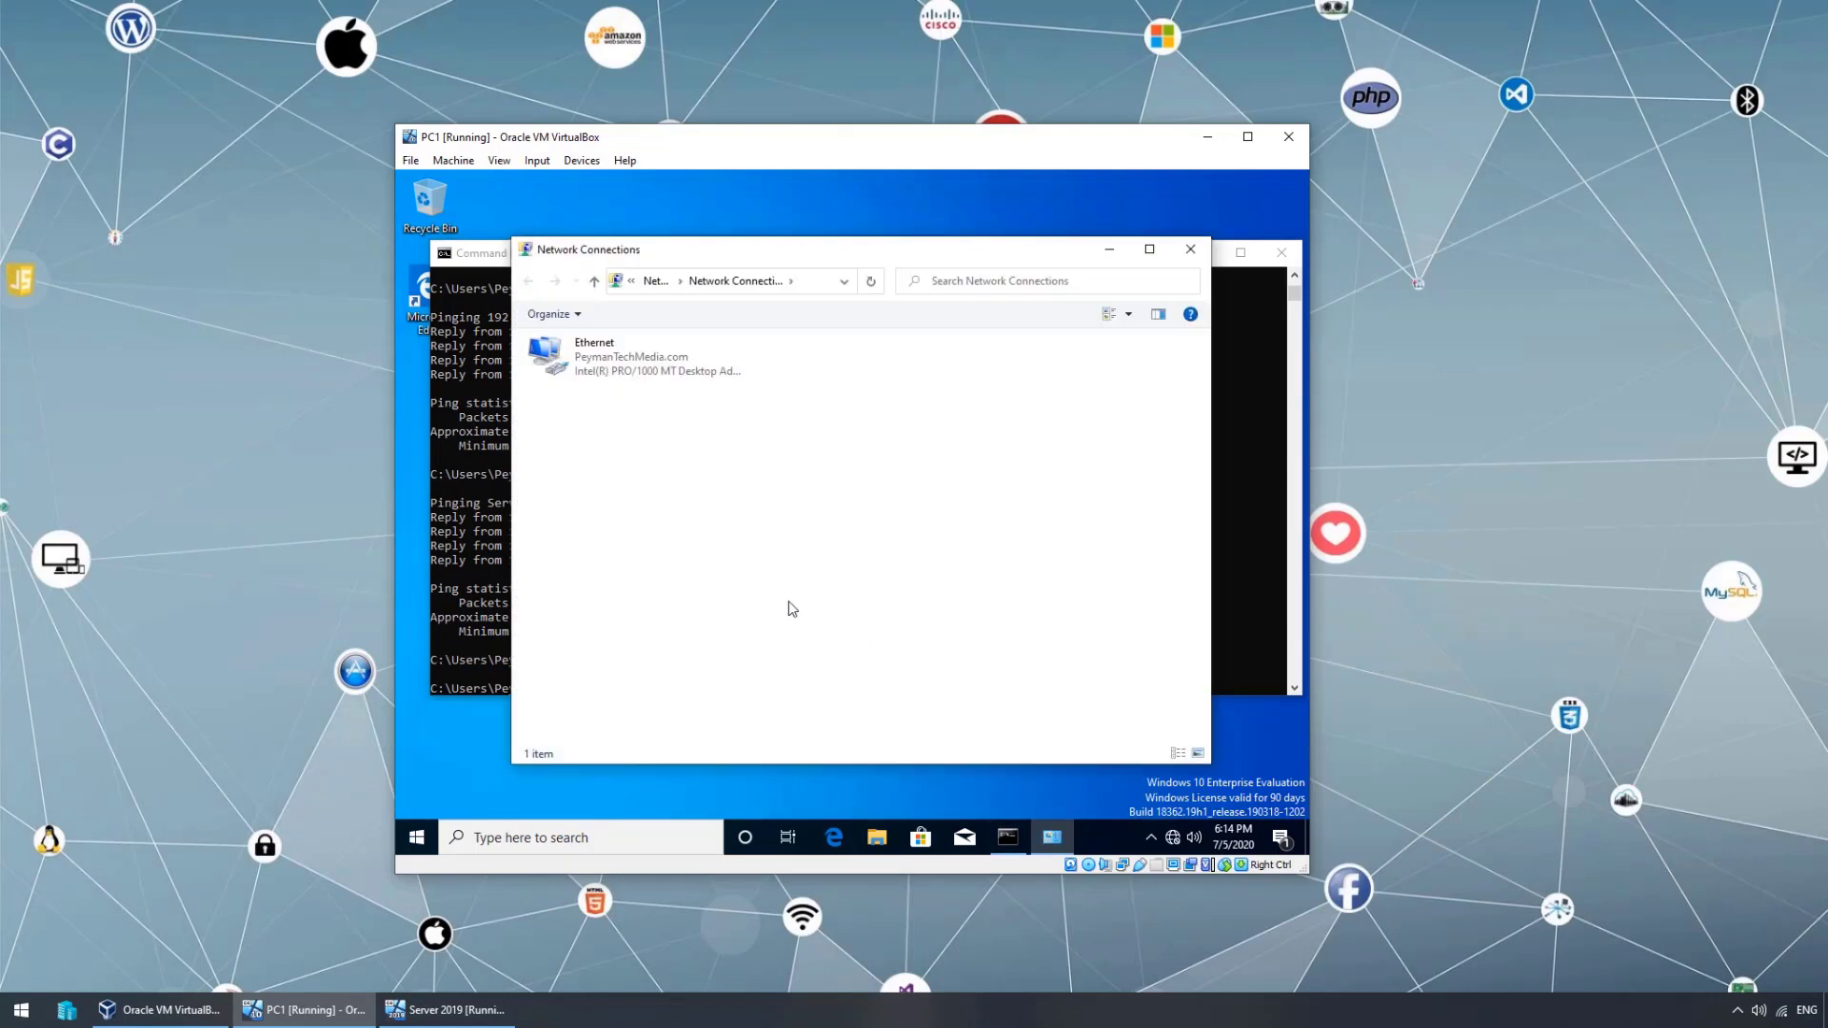
pyautogui.rightClick(576, 352)
pyautogui.click(616, 521)
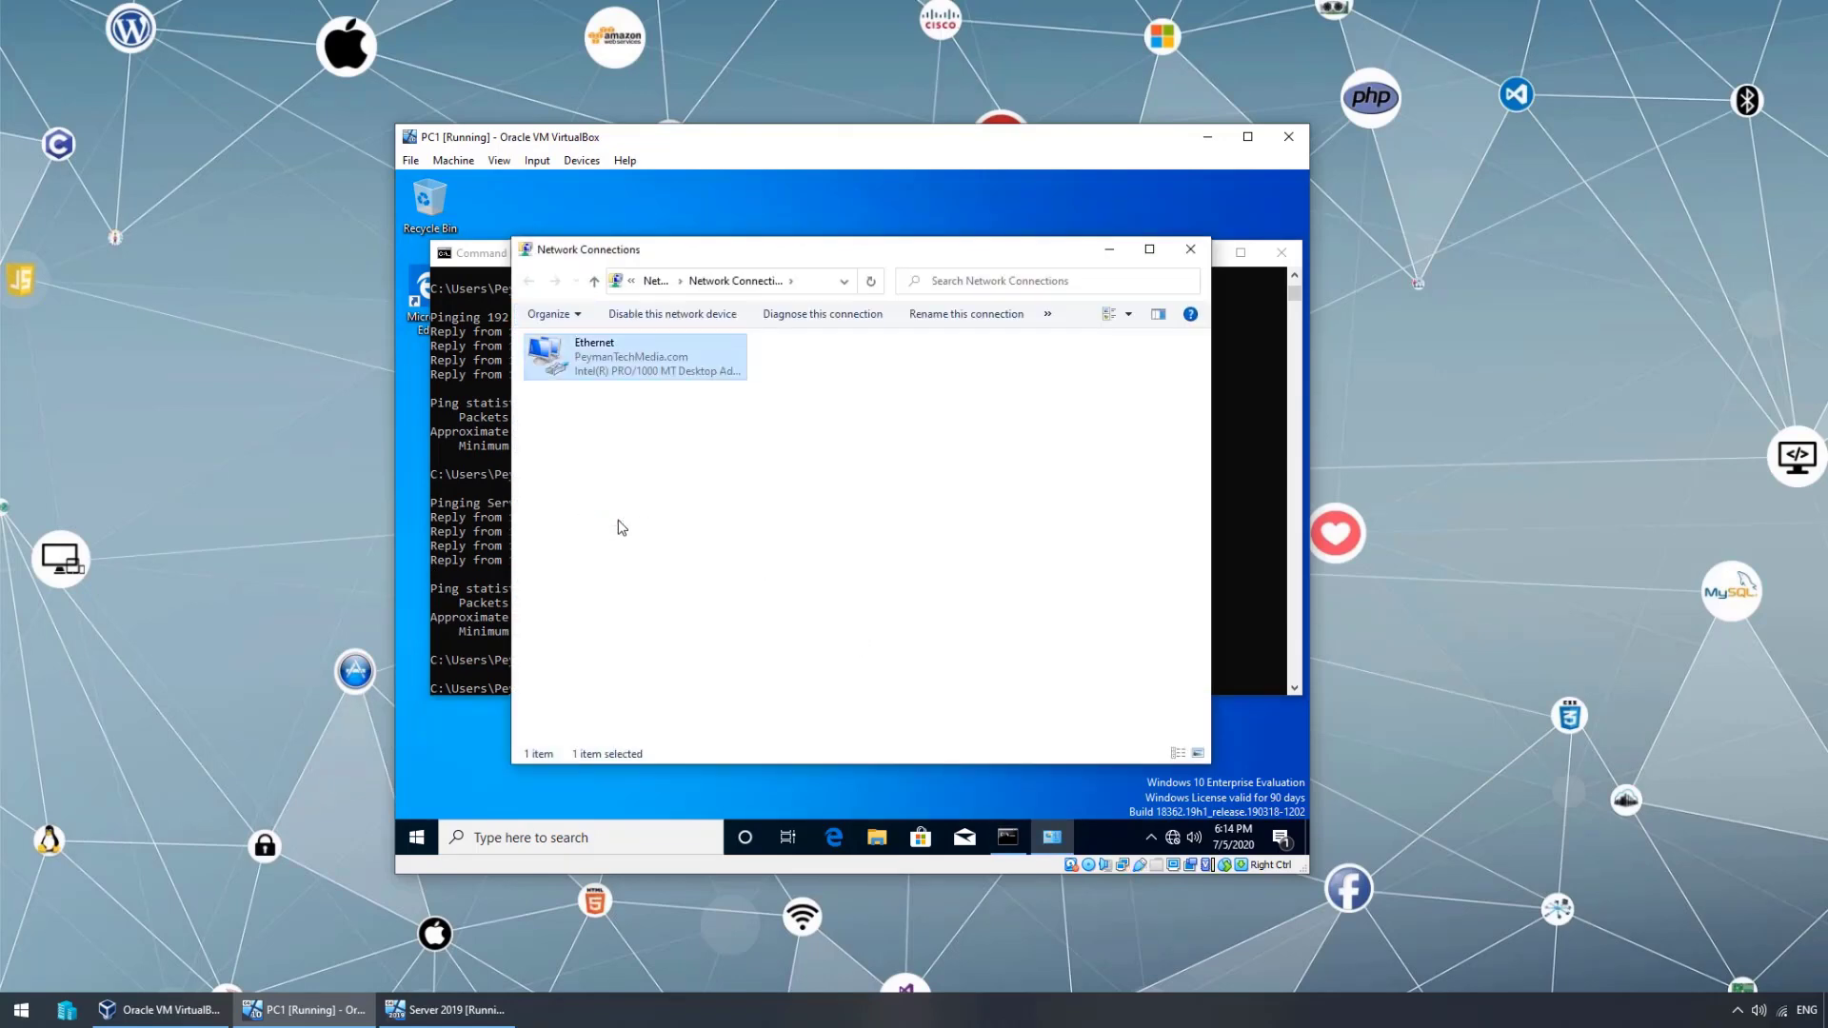
pyautogui.doubleClick(680, 519)
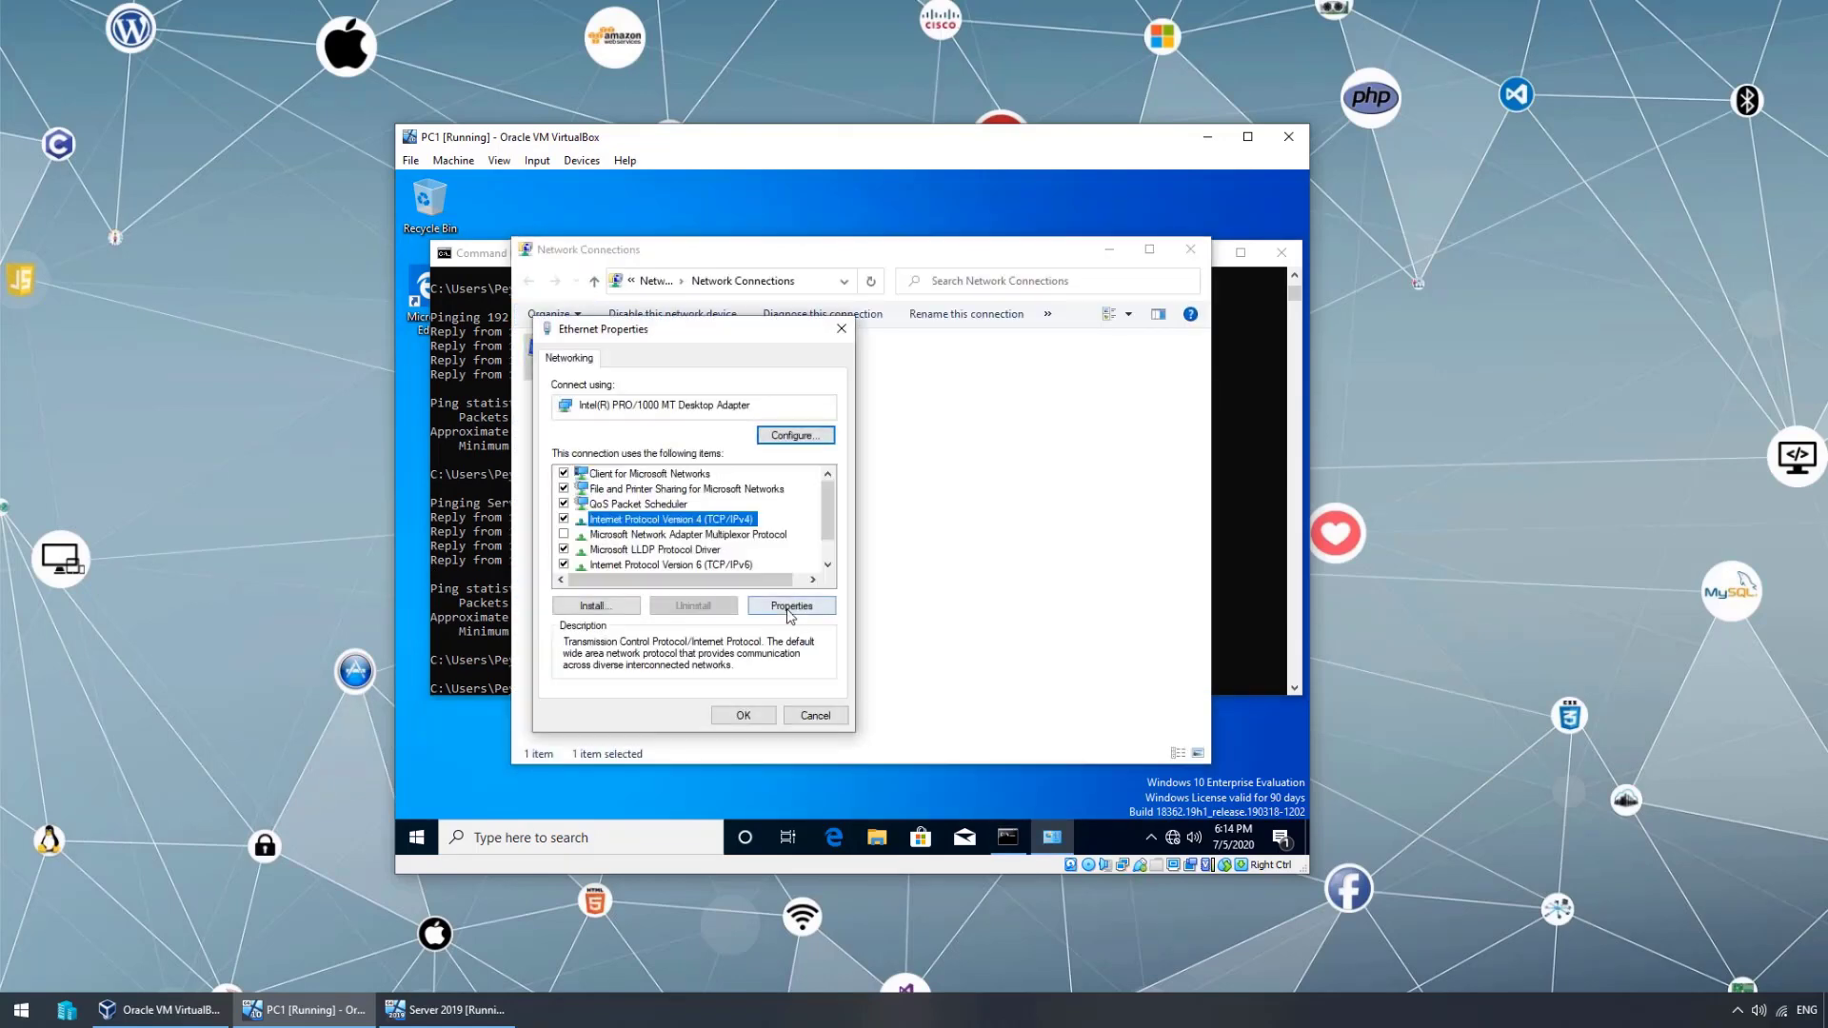
# - Set static IP 192.168.1.10, mask 255.255.255.0, DNS 192.168.1.19, and close the windows
pyautogui.click(667, 526)
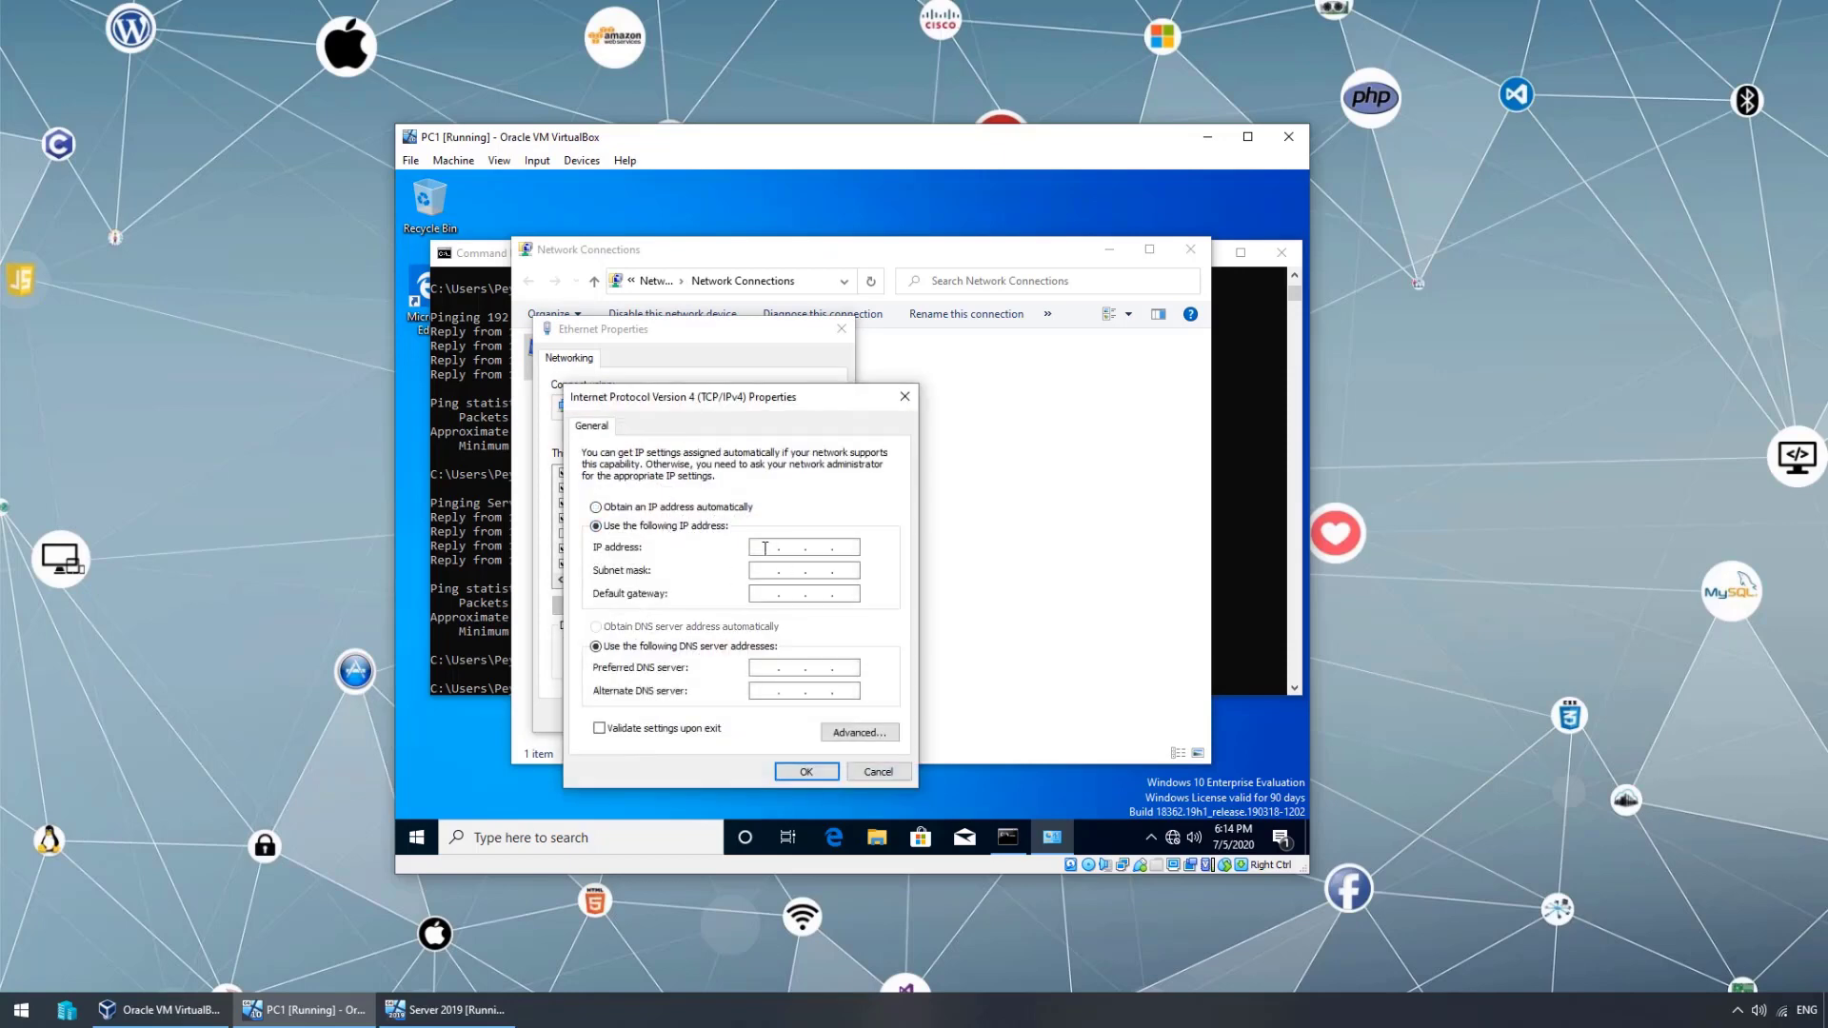
pyautogui.write('192.168.1.10')
pyautogui.click(811, 569)
pyautogui.click(770, 668)
pyautogui.write('192 . 168 . 1 . 19')
pyautogui.click(807, 773)
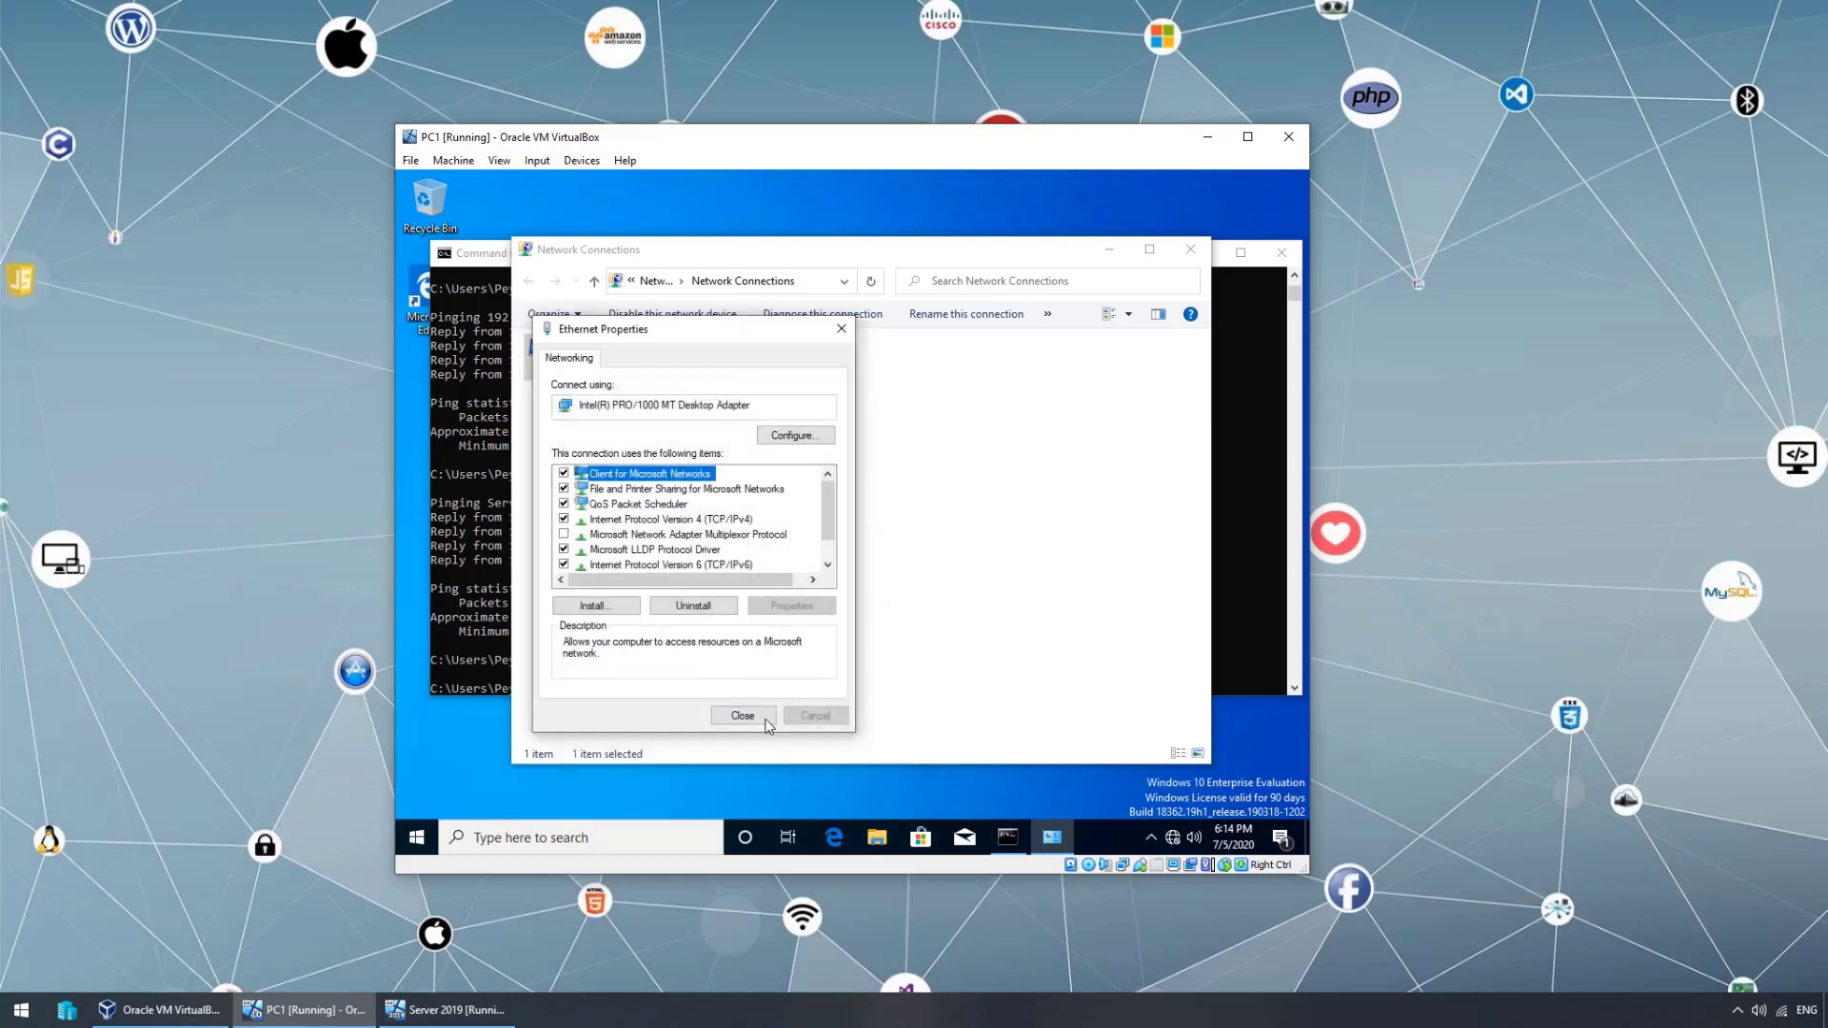
pyautogui.click(759, 718)
pyautogui.click(1190, 250)
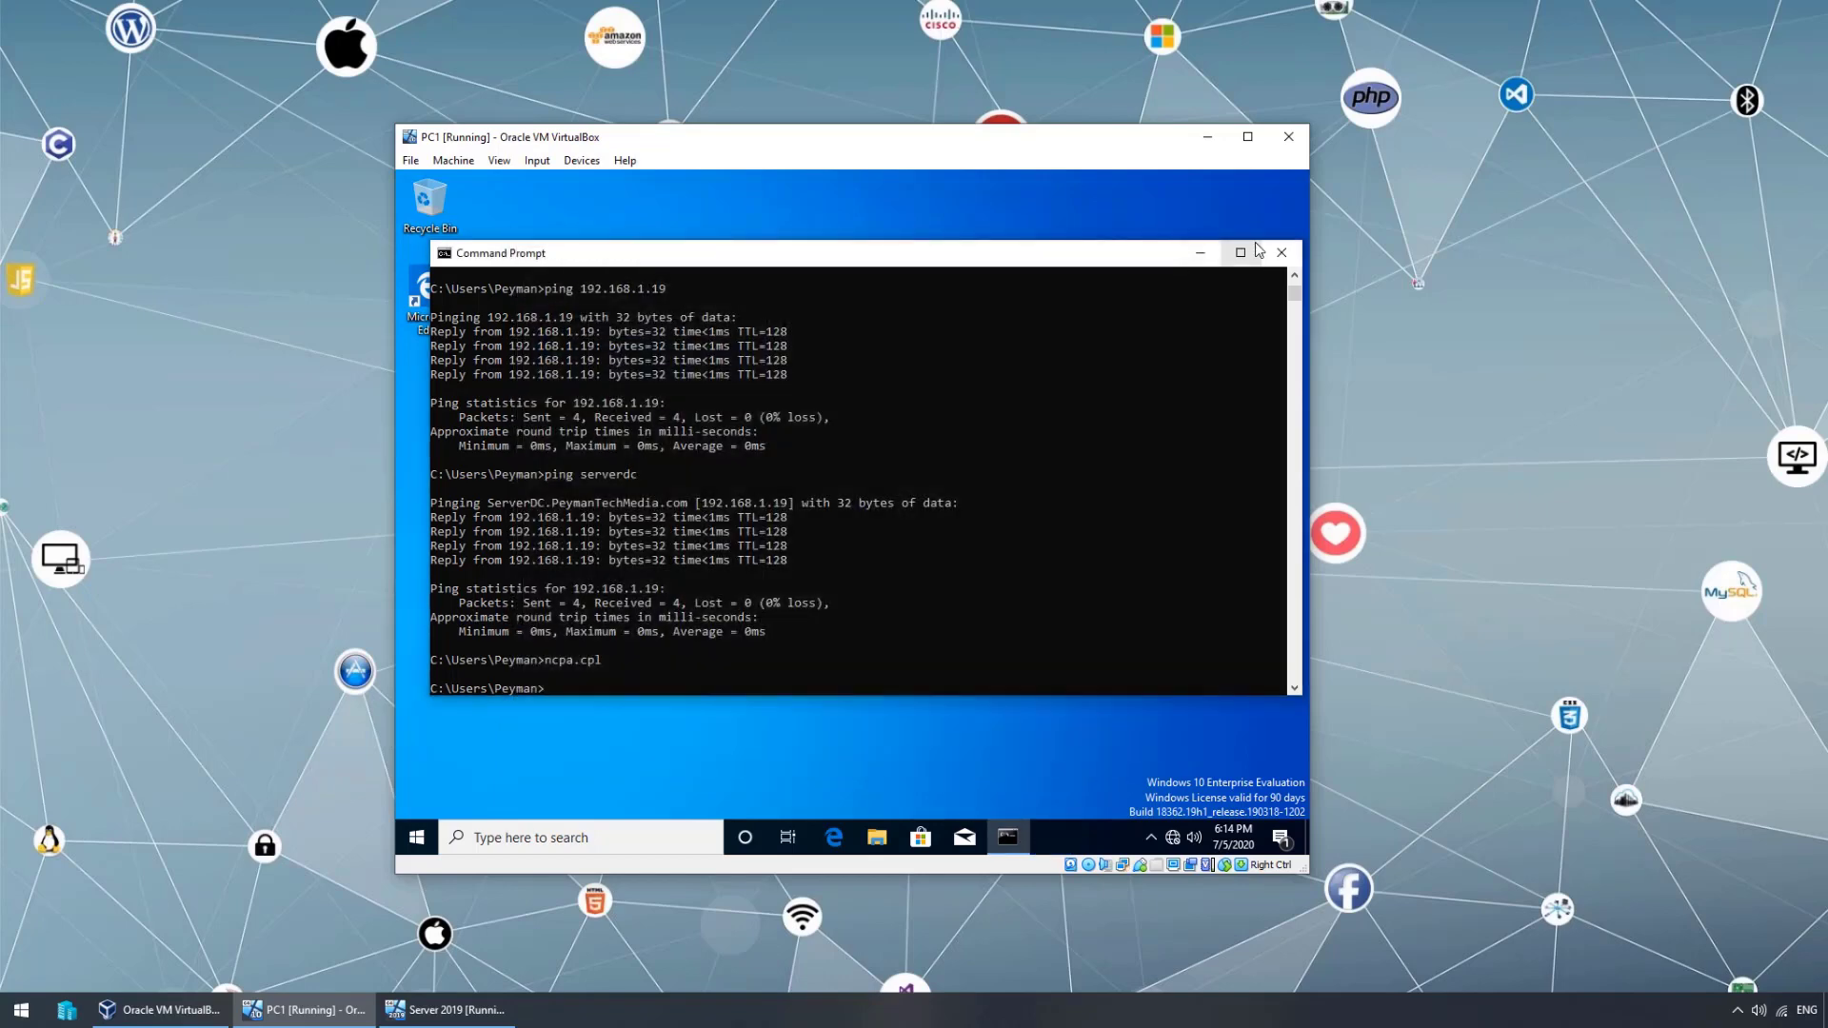
pyautogui.click(1282, 253)
# - Put the Server 2019 VM in full screen and open DHCP from Server Manager Tools
pyautogui.click(448, 1009)
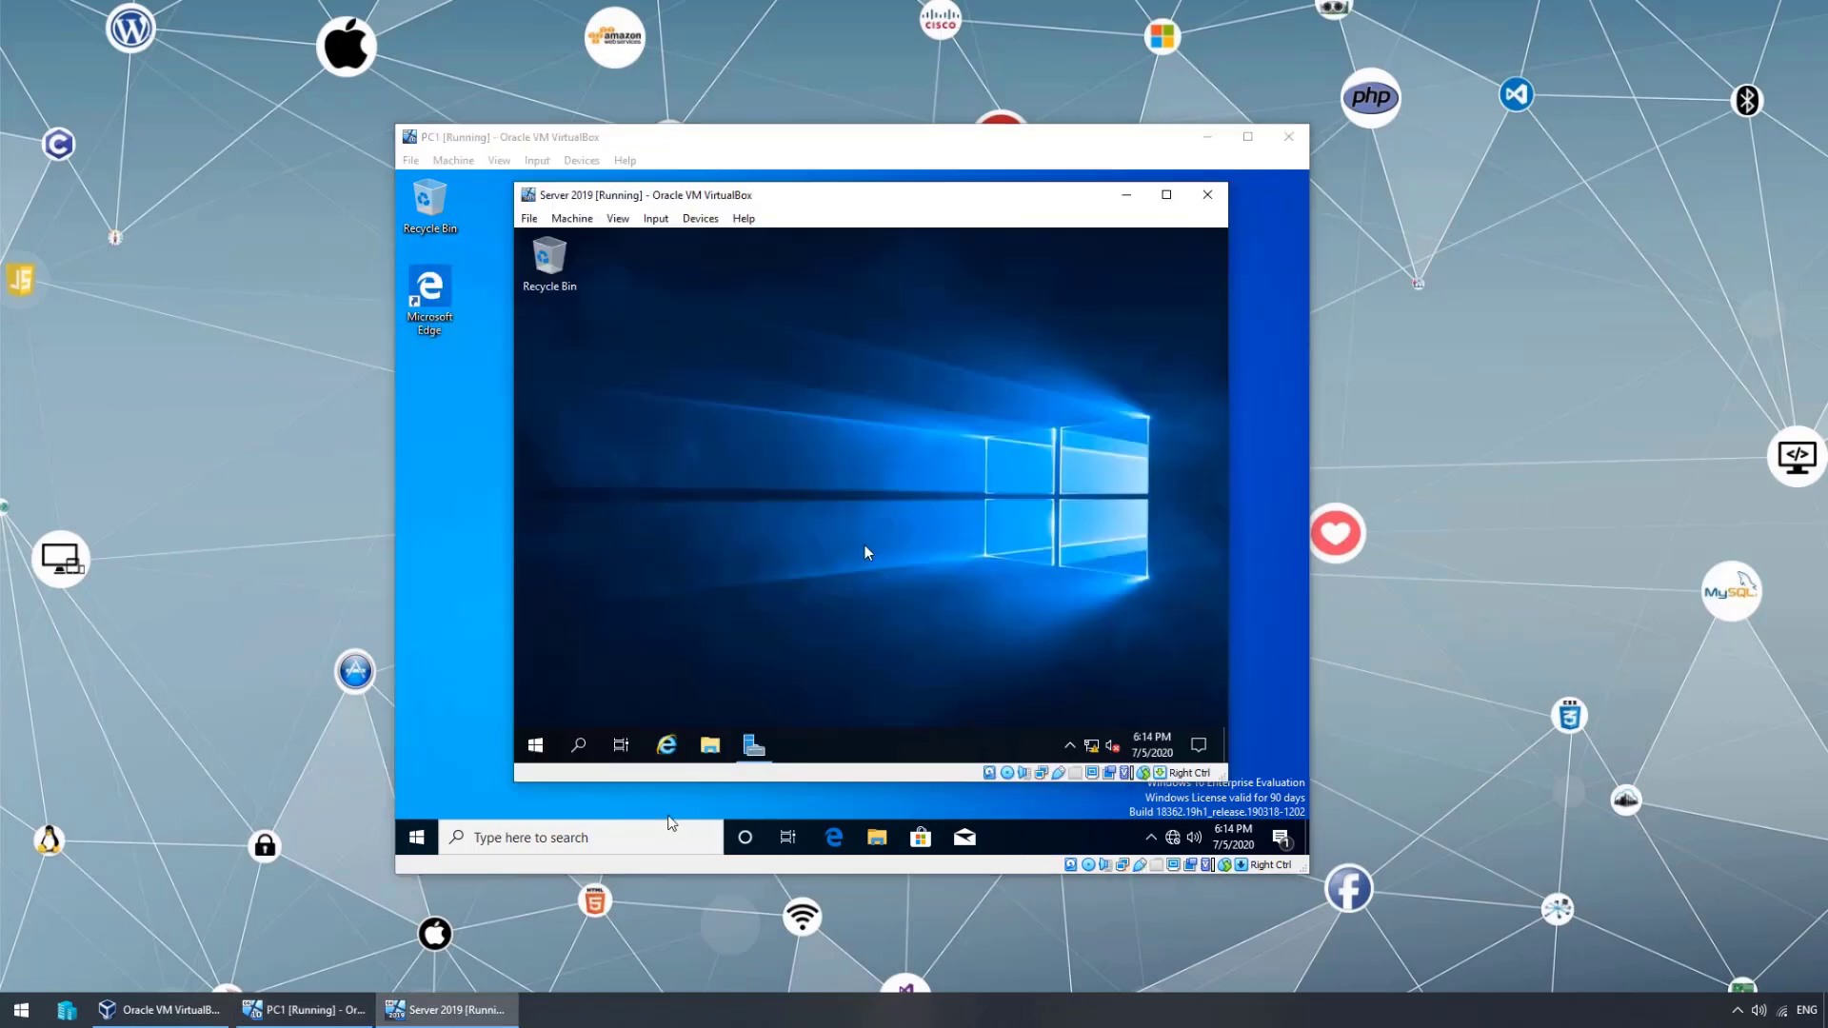
pyautogui.press('Control_R+f')
pyautogui.click(830, 563)
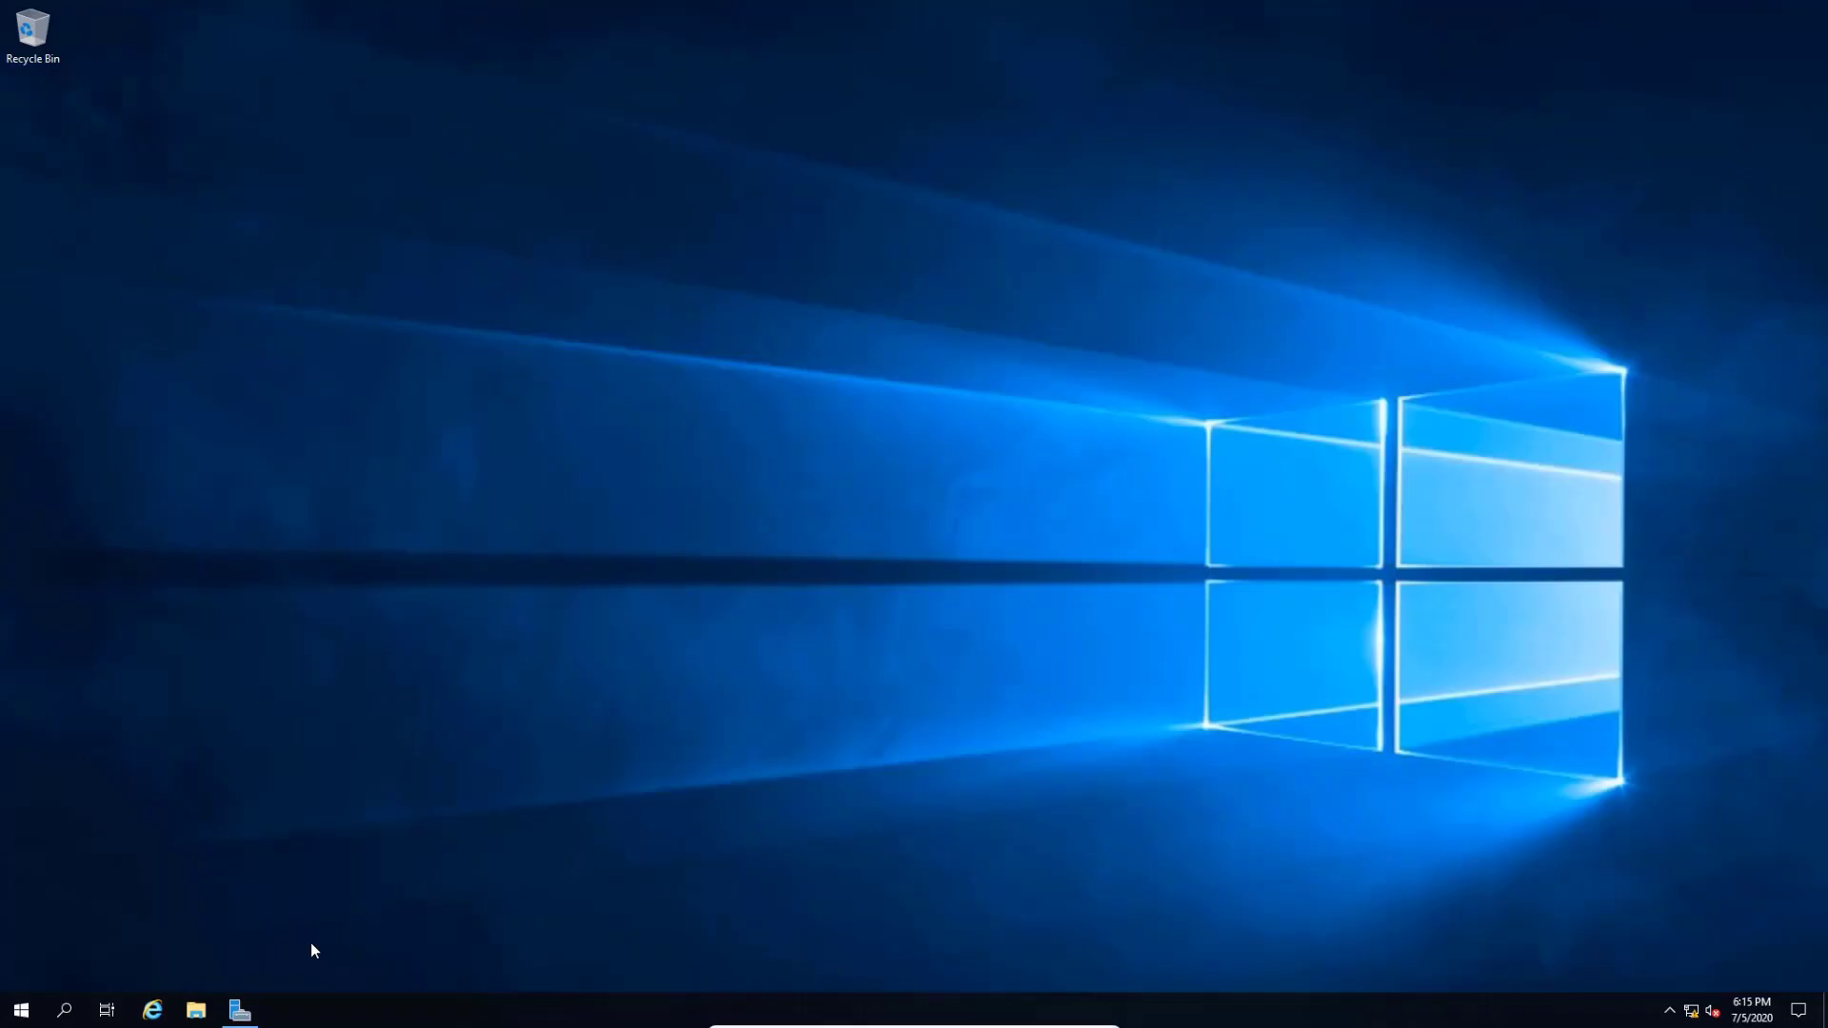
pyautogui.click(241, 1008)
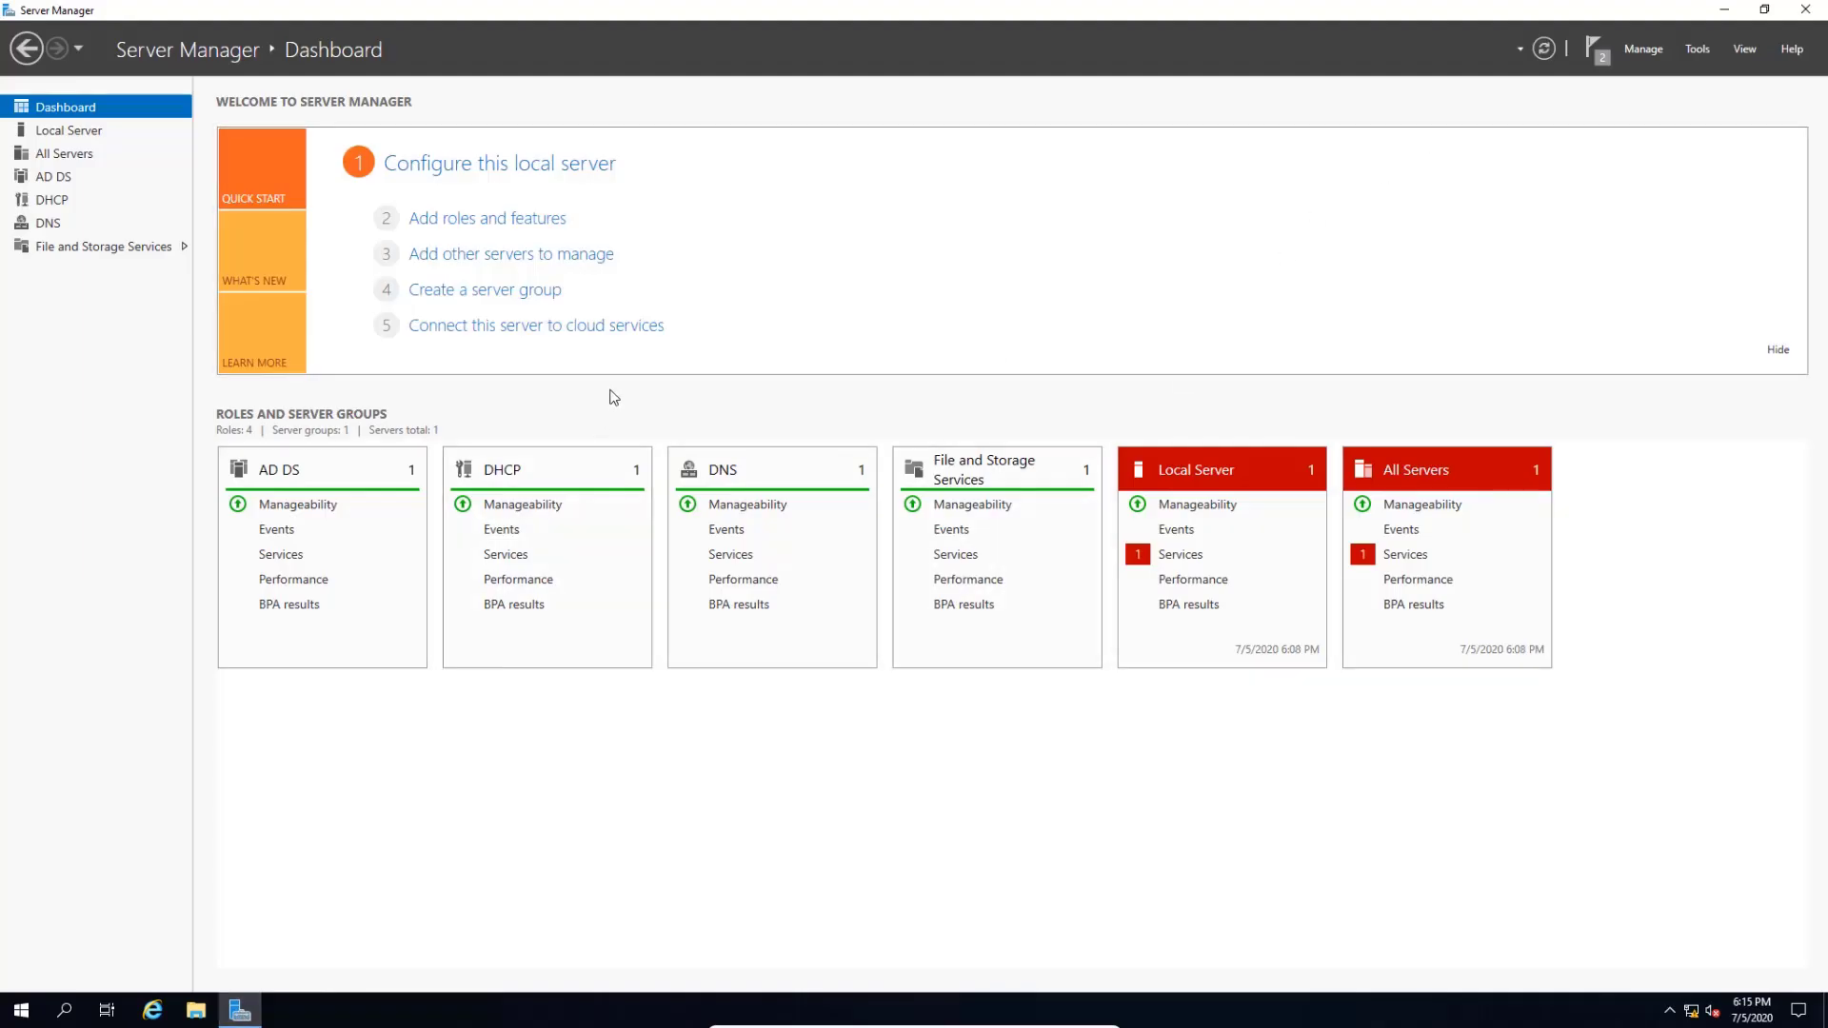
pyautogui.click(19, 1010)
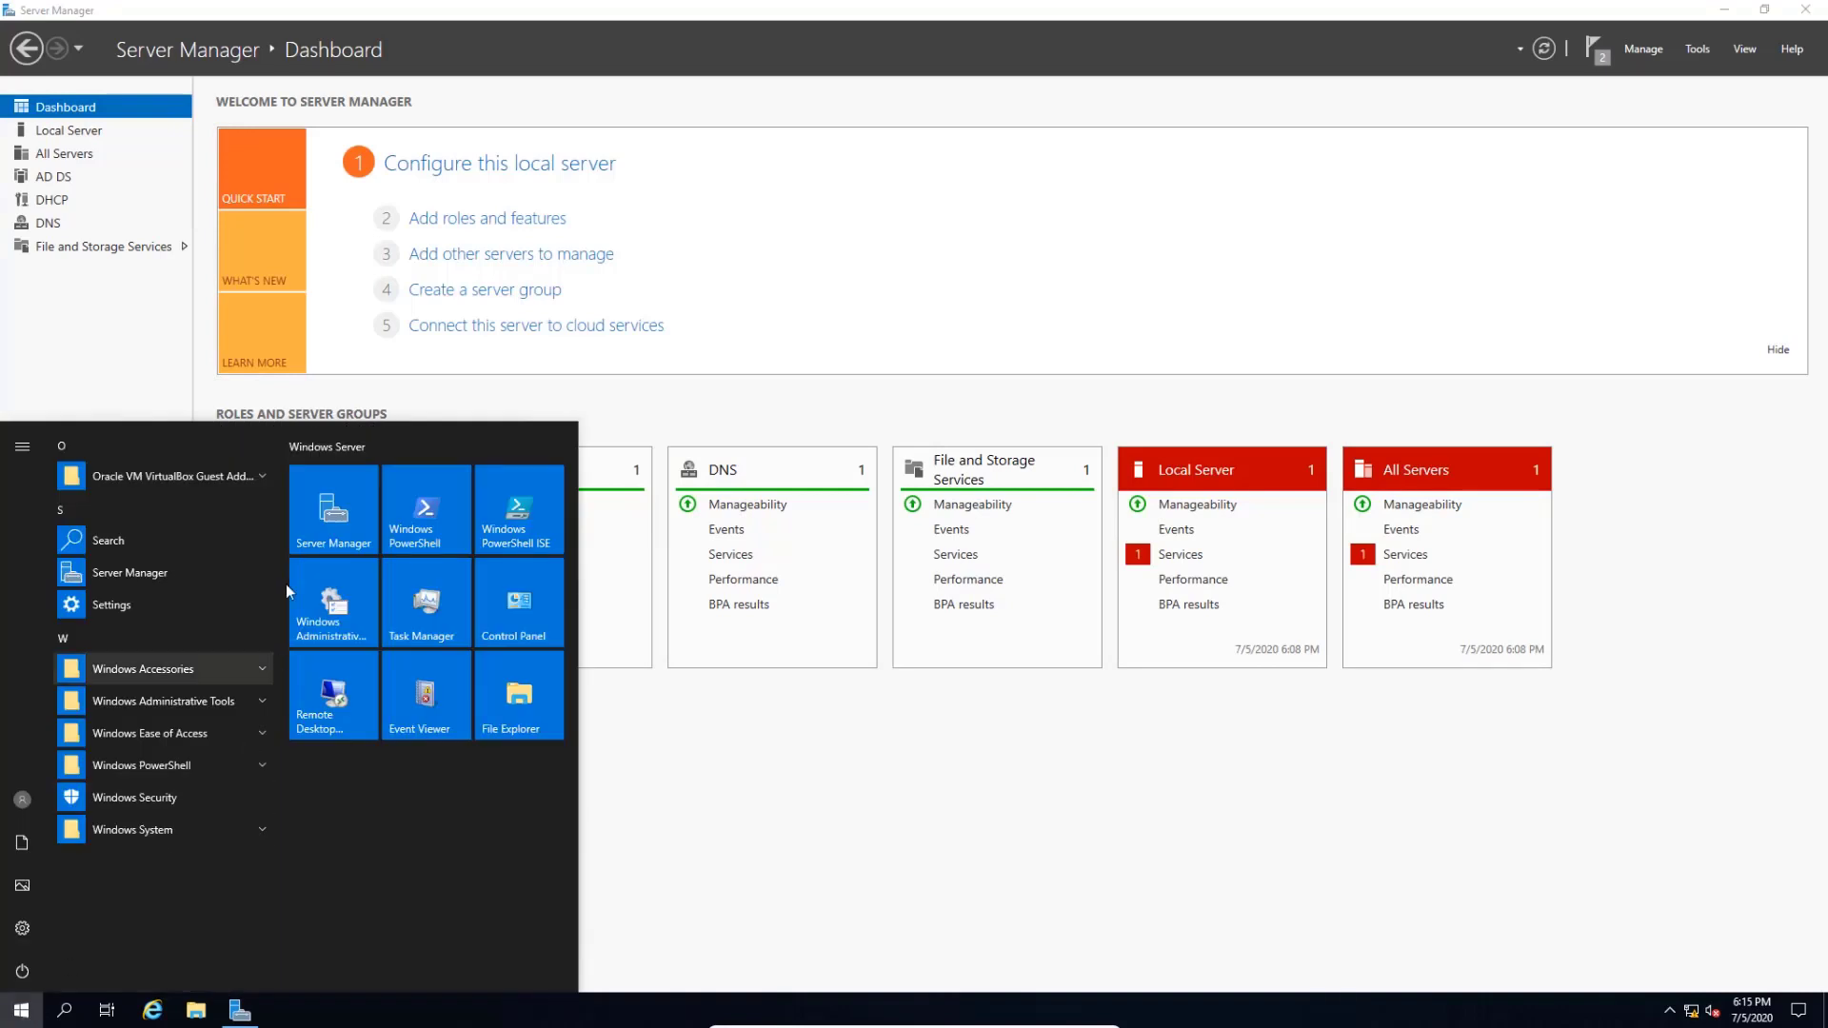
pyautogui.click(351, 531)
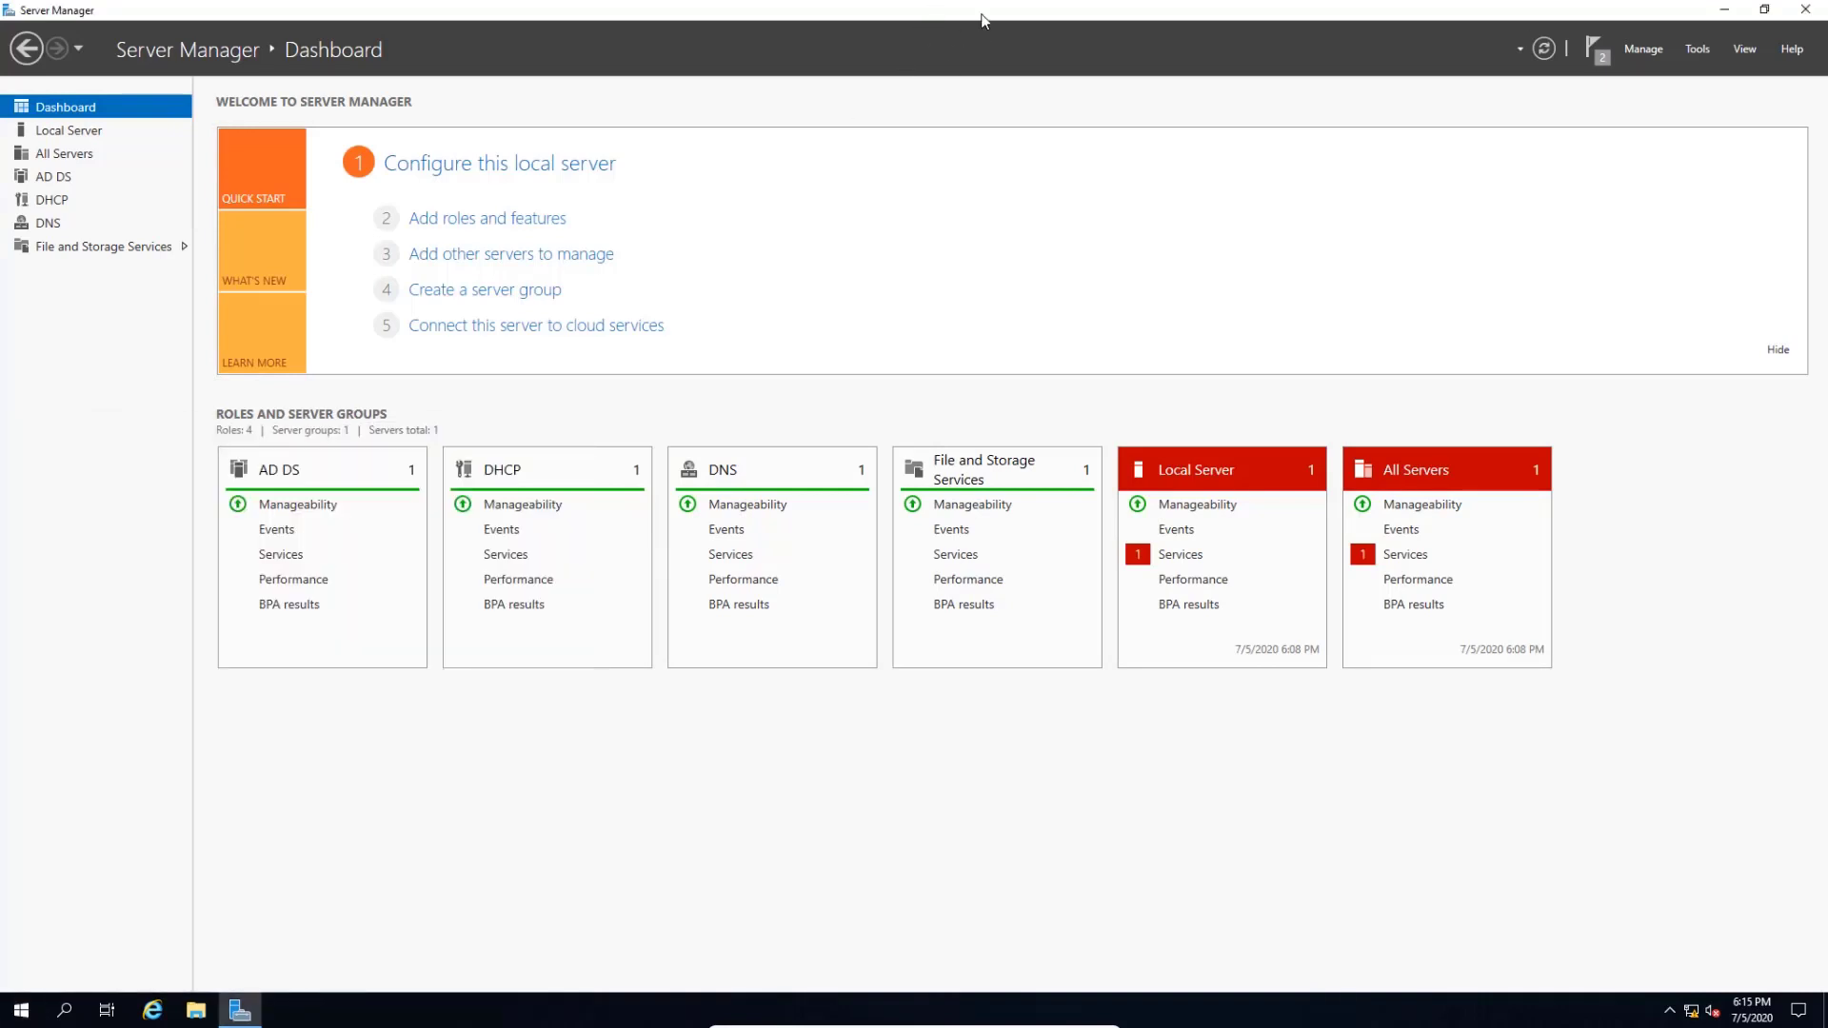
pyautogui.click(1698, 50)
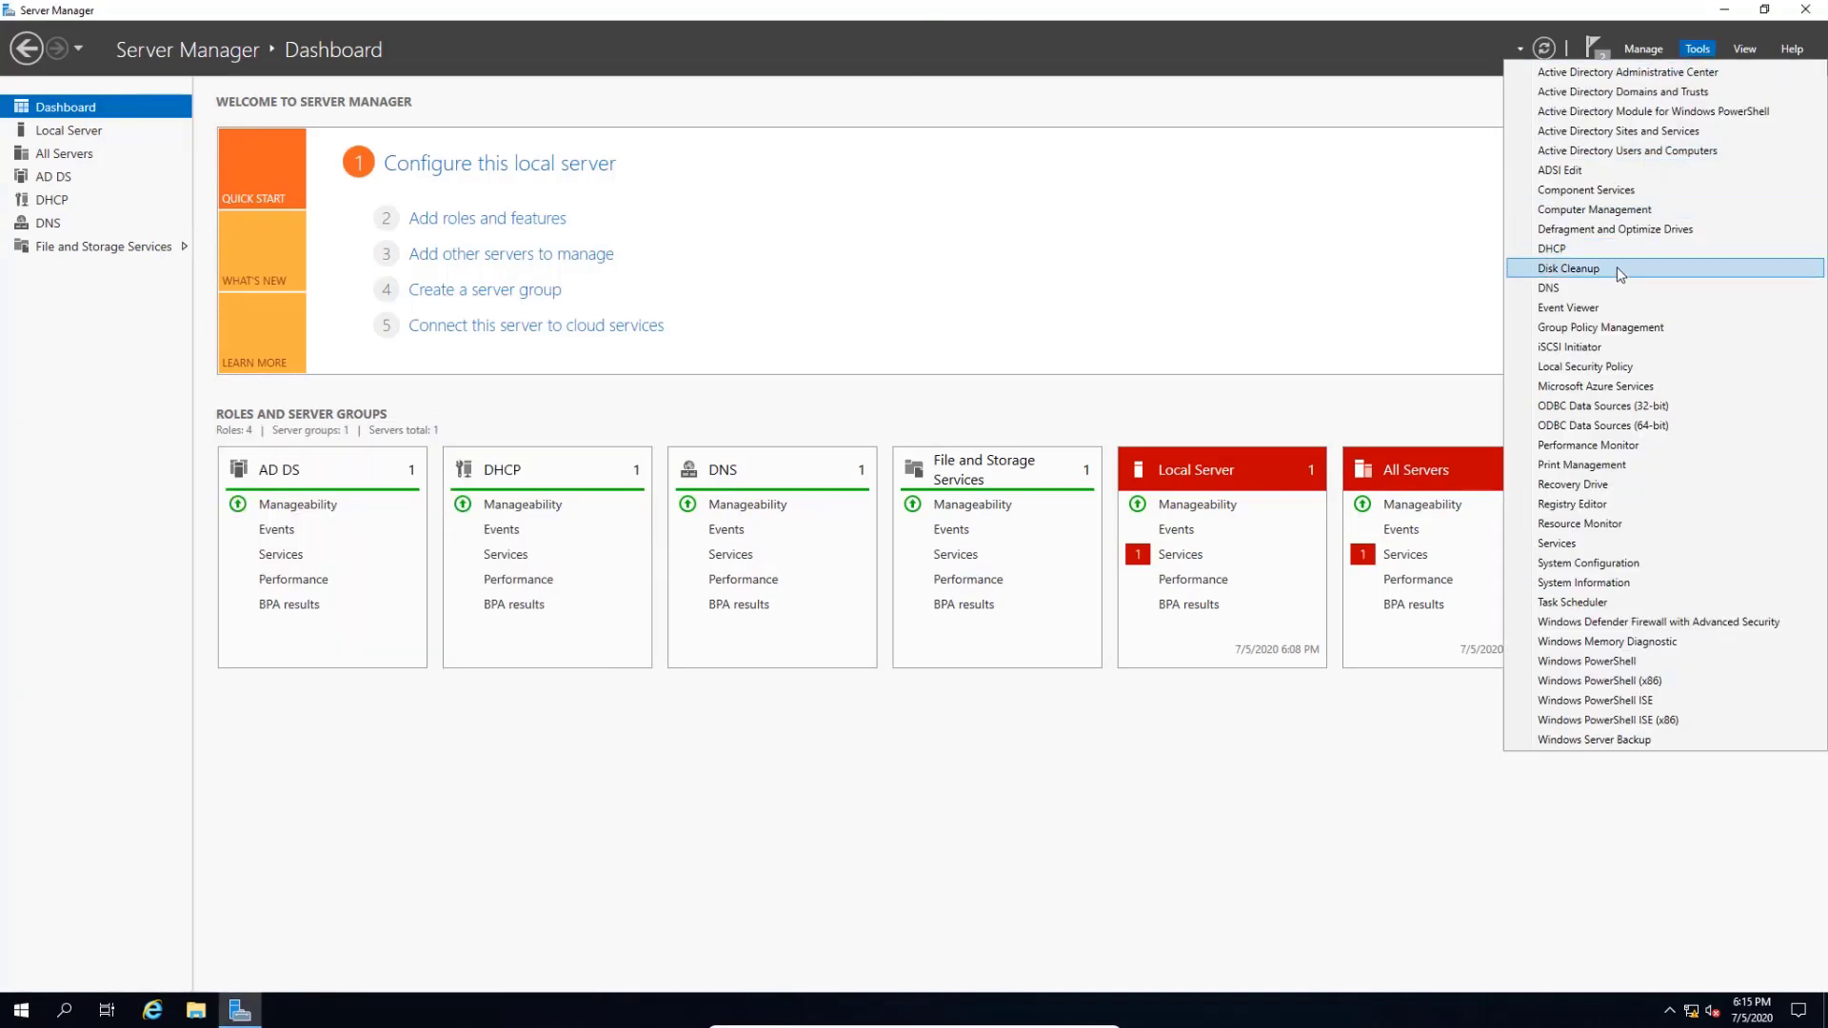
pyautogui.click(1562, 249)
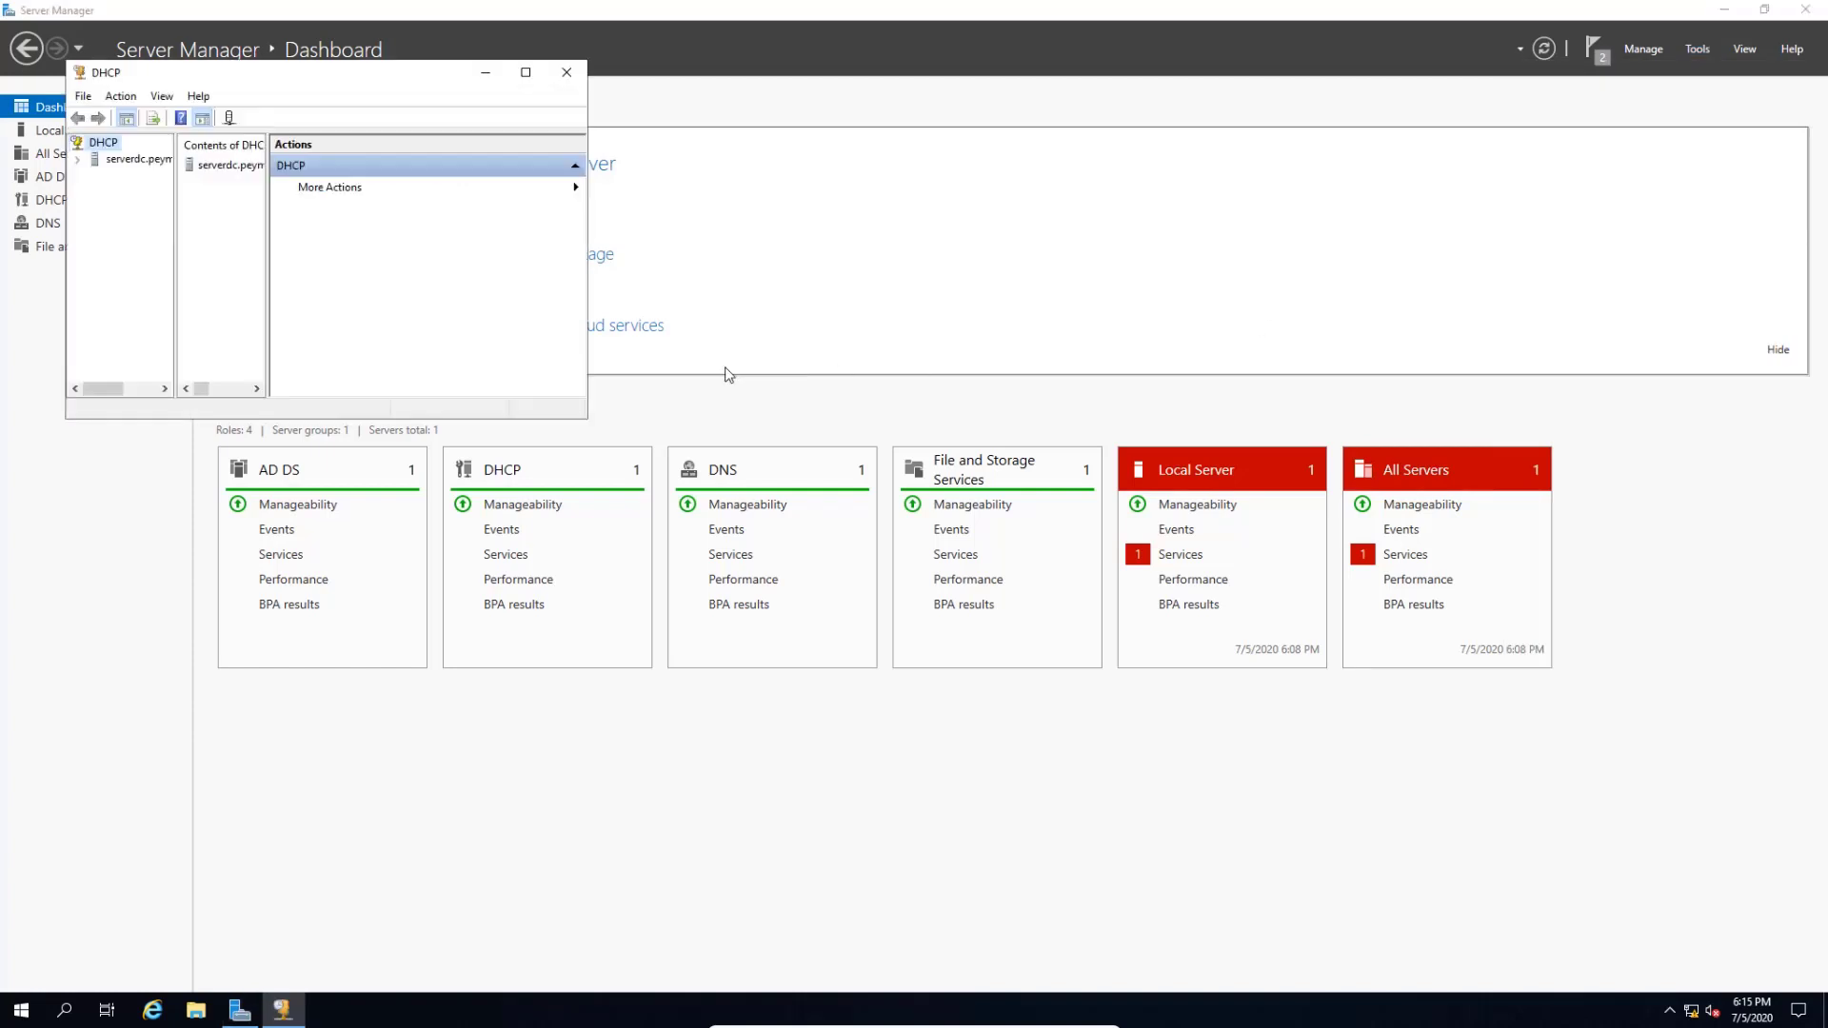
# - Maximize the DHCP console and expand serverdc, IPv4 and Scope [192.168.1.0] HR
pyautogui.moveTo(298, 88); pyautogui.dragTo(746, 290)
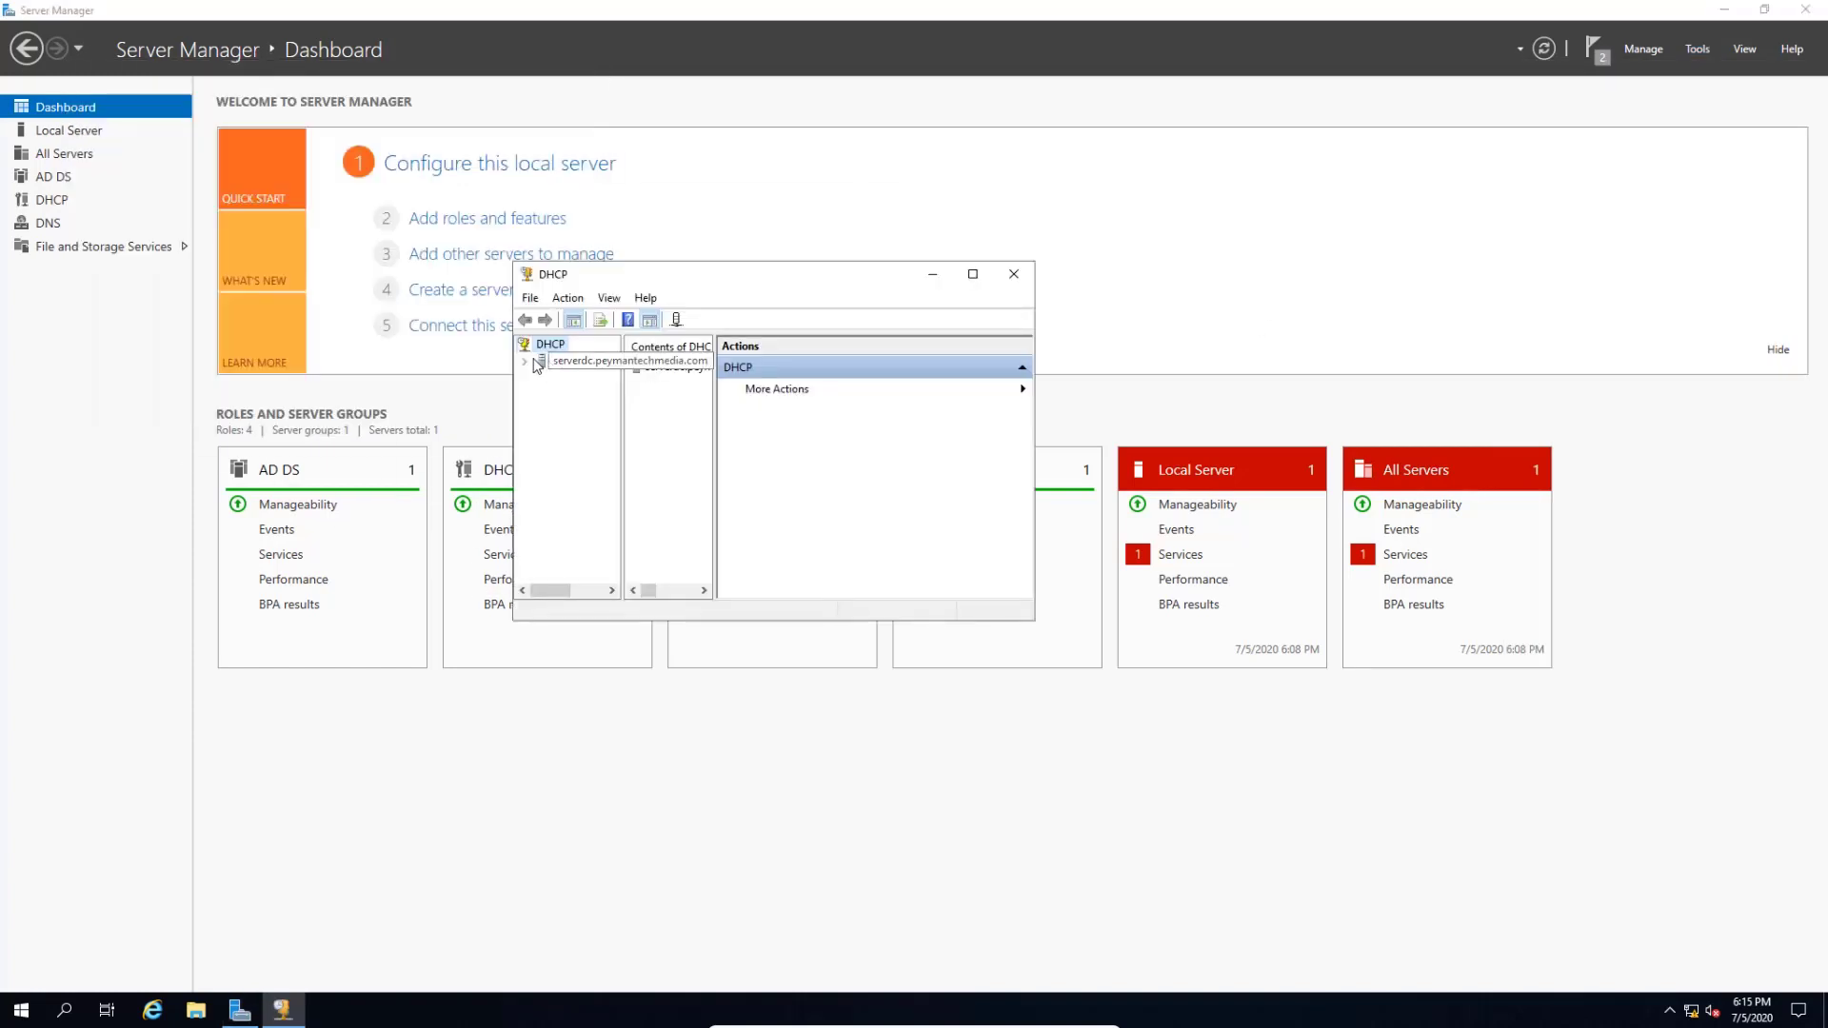
pyautogui.click(526, 362)
pyautogui.doubleClick(577, 378)
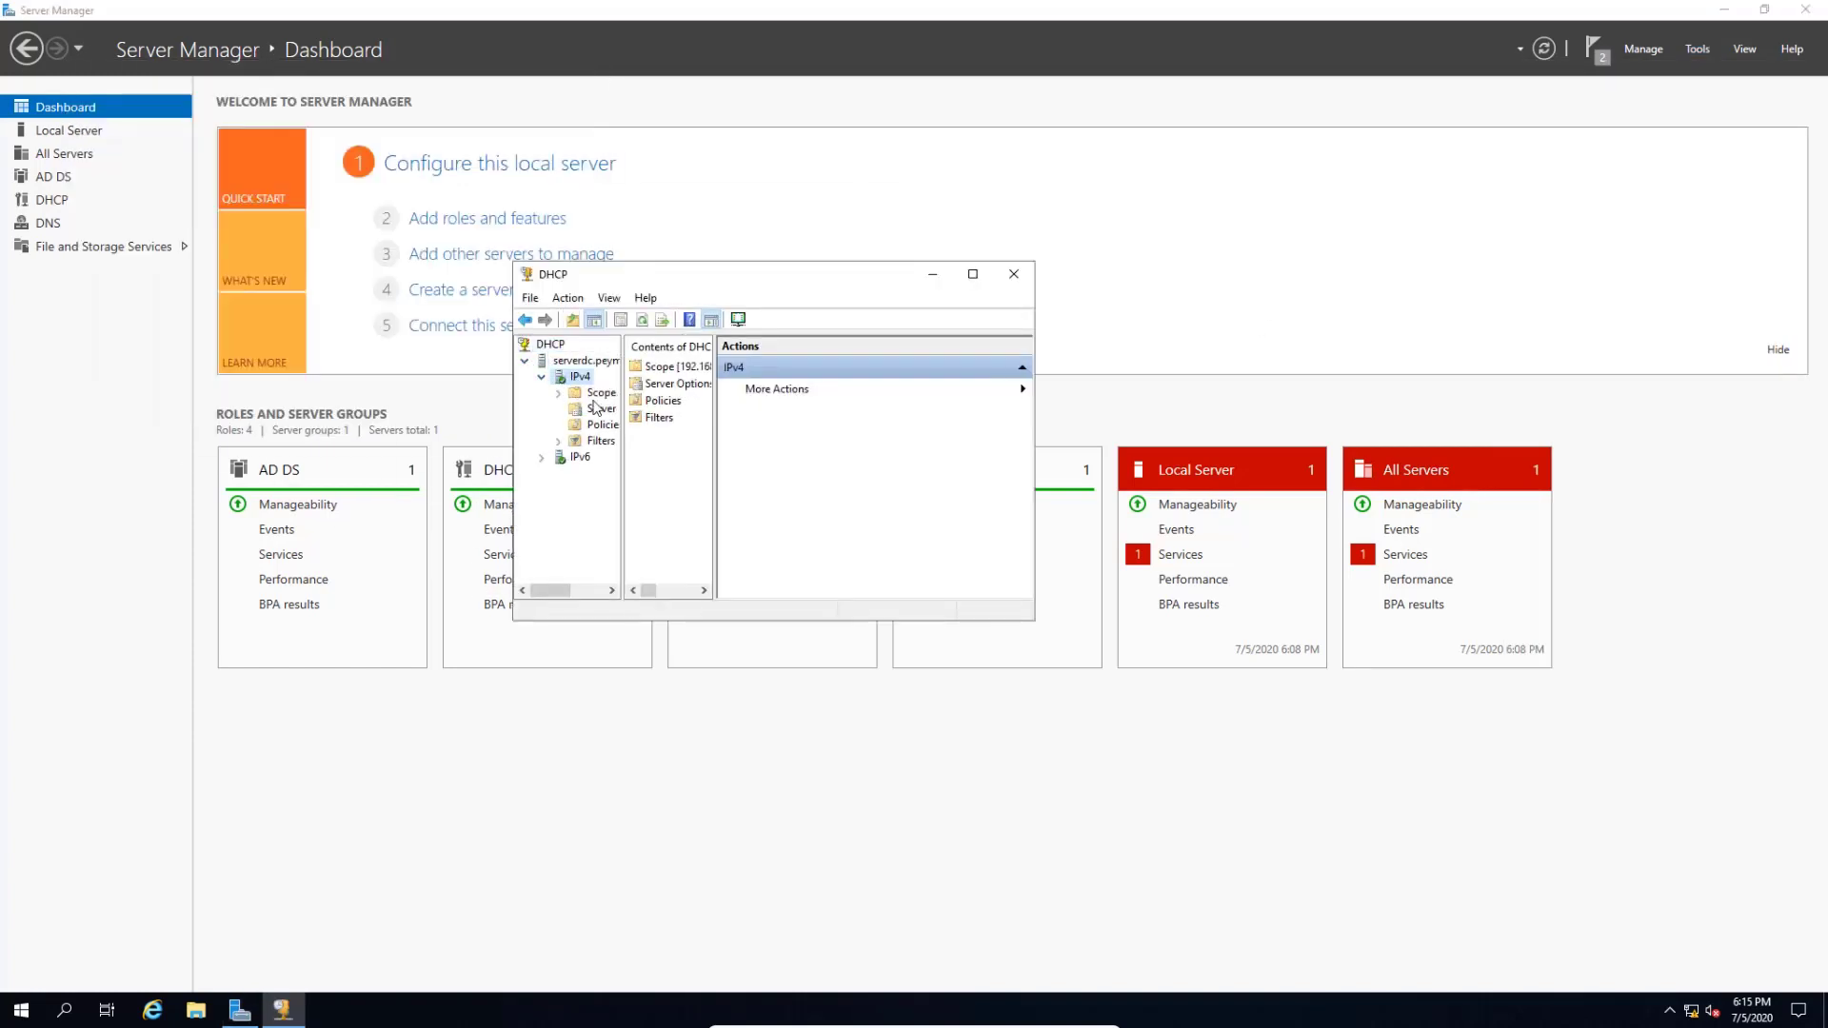
pyautogui.click(972, 275)
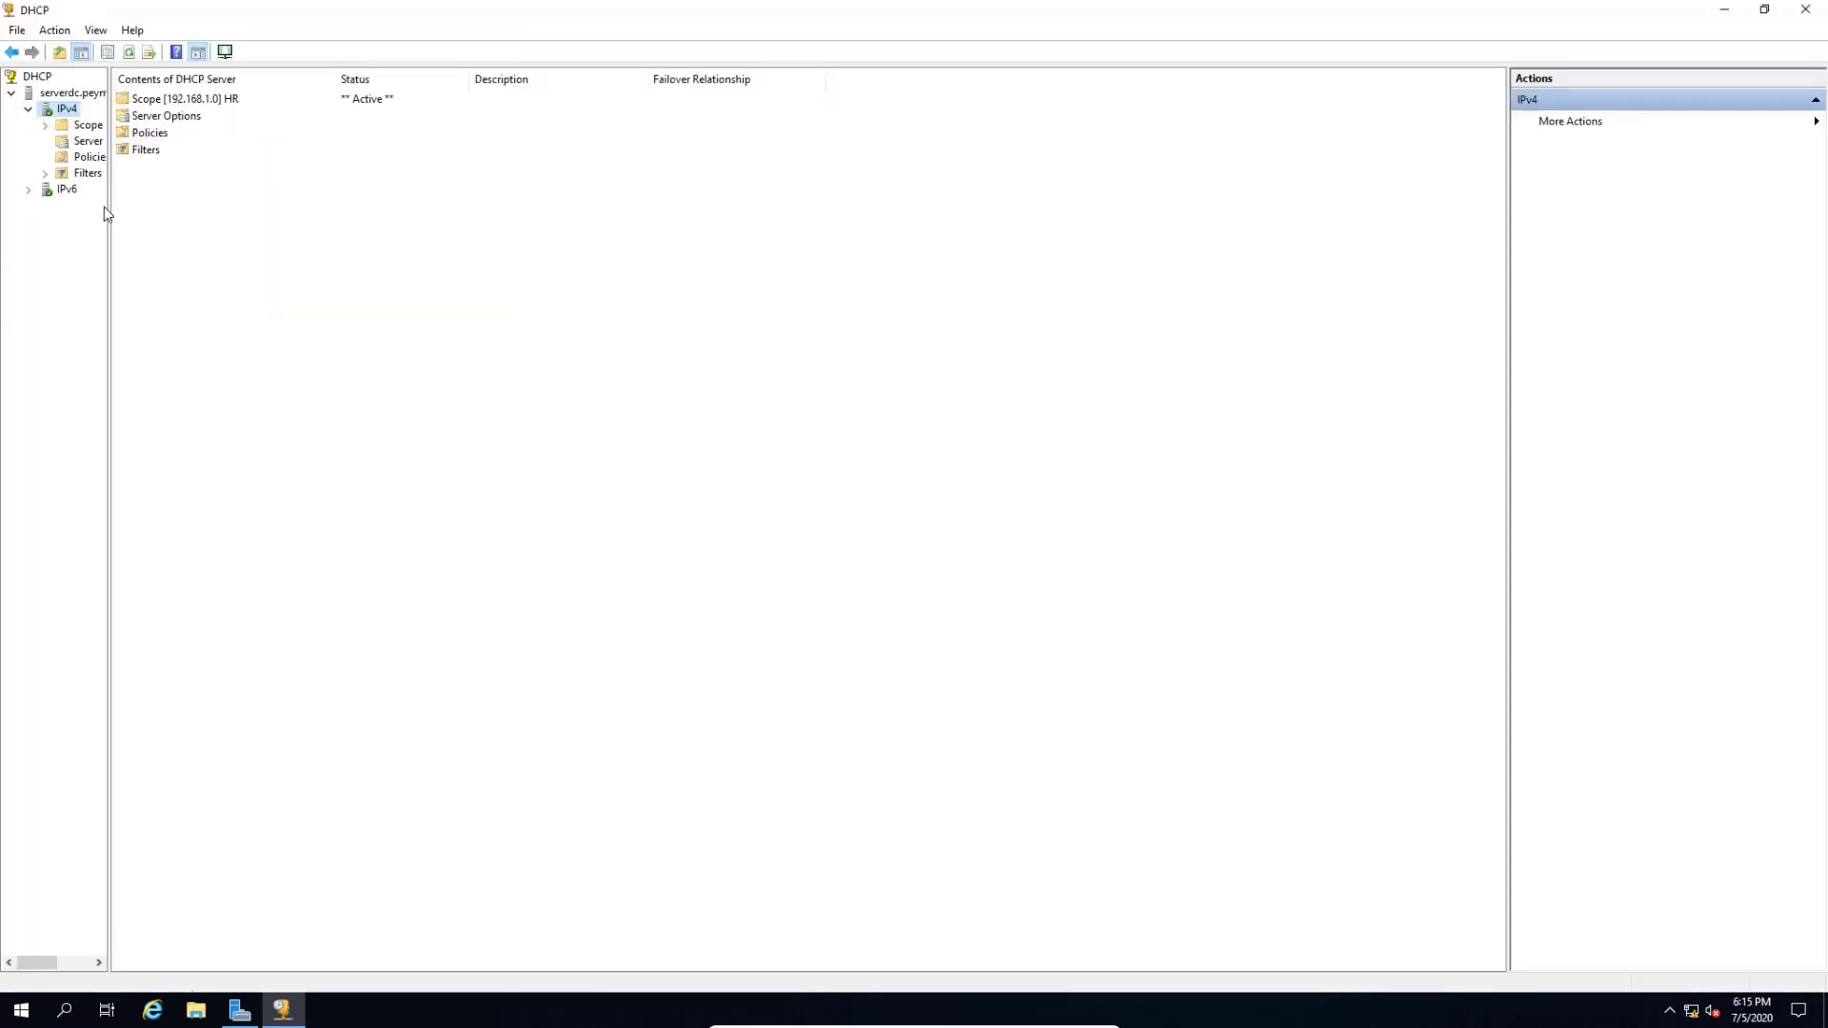
pyautogui.moveTo(110, 209); pyautogui.dragTo(259, 237)
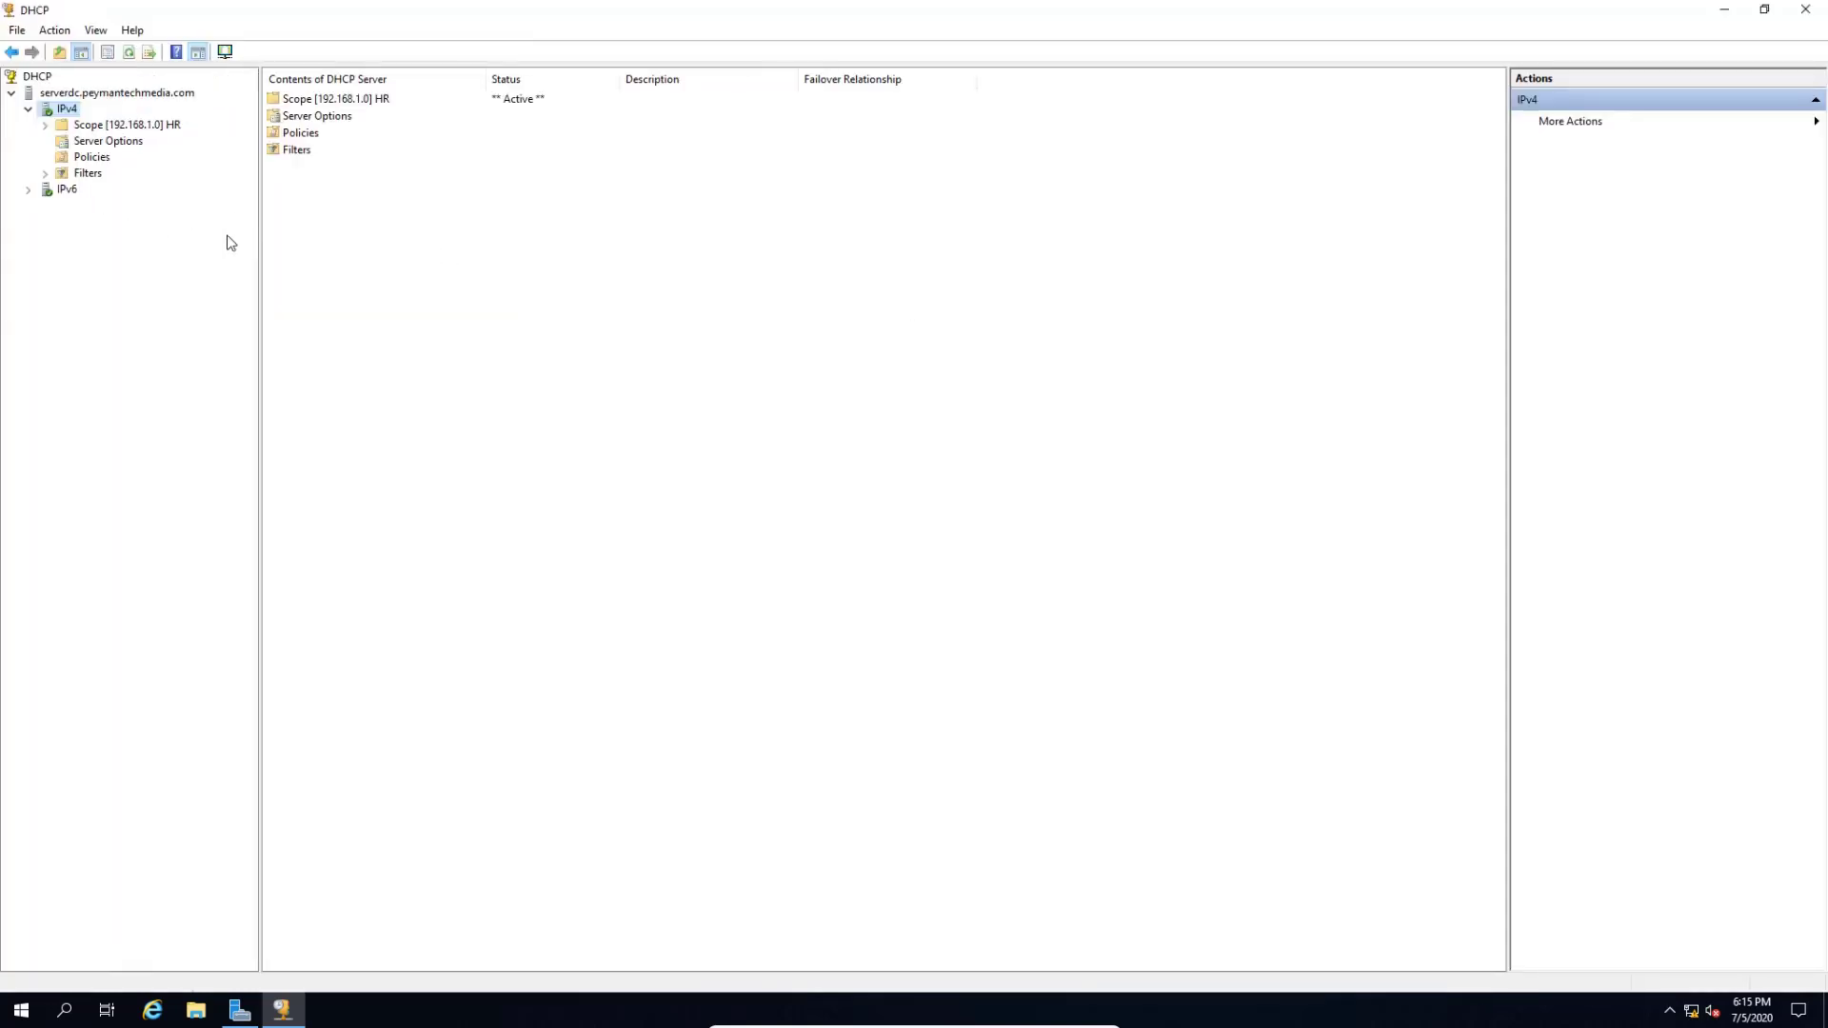
pyautogui.doubleClick(76, 128)
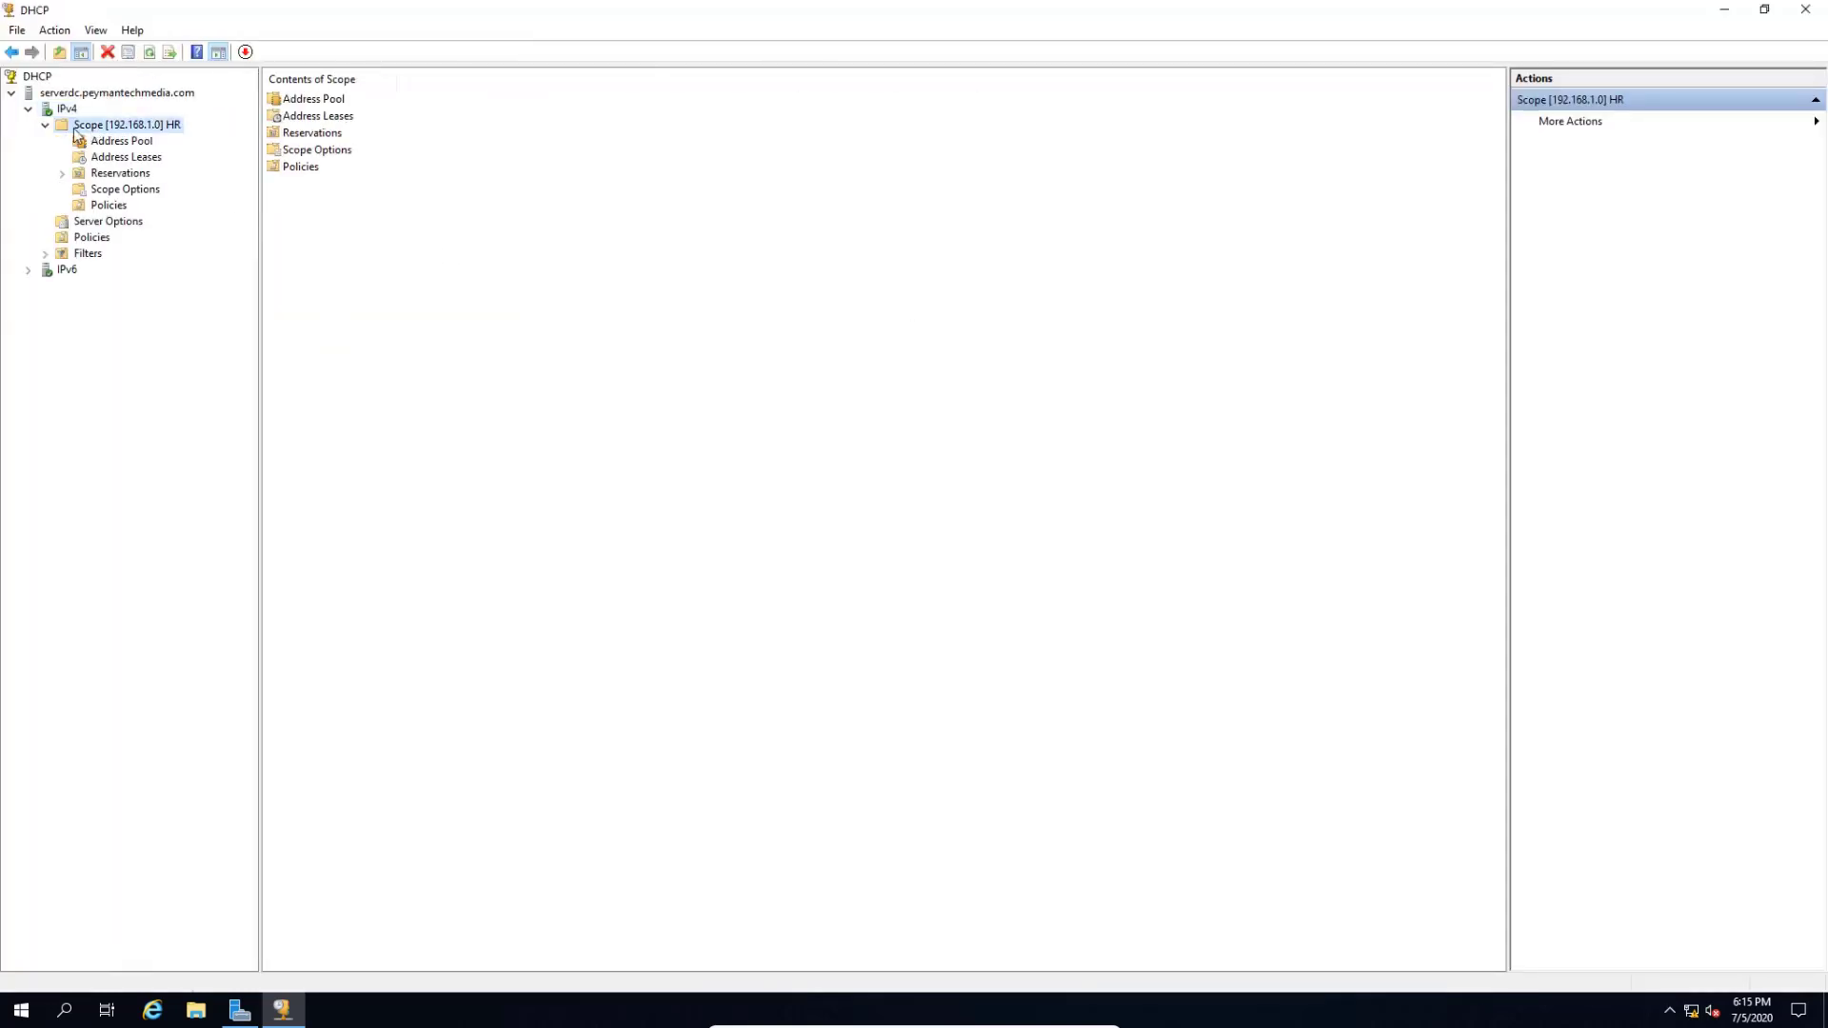
# - Deactivate the HR scope, confirm with Yes, and close the DHCP console
pyautogui.rightClick(123, 133)
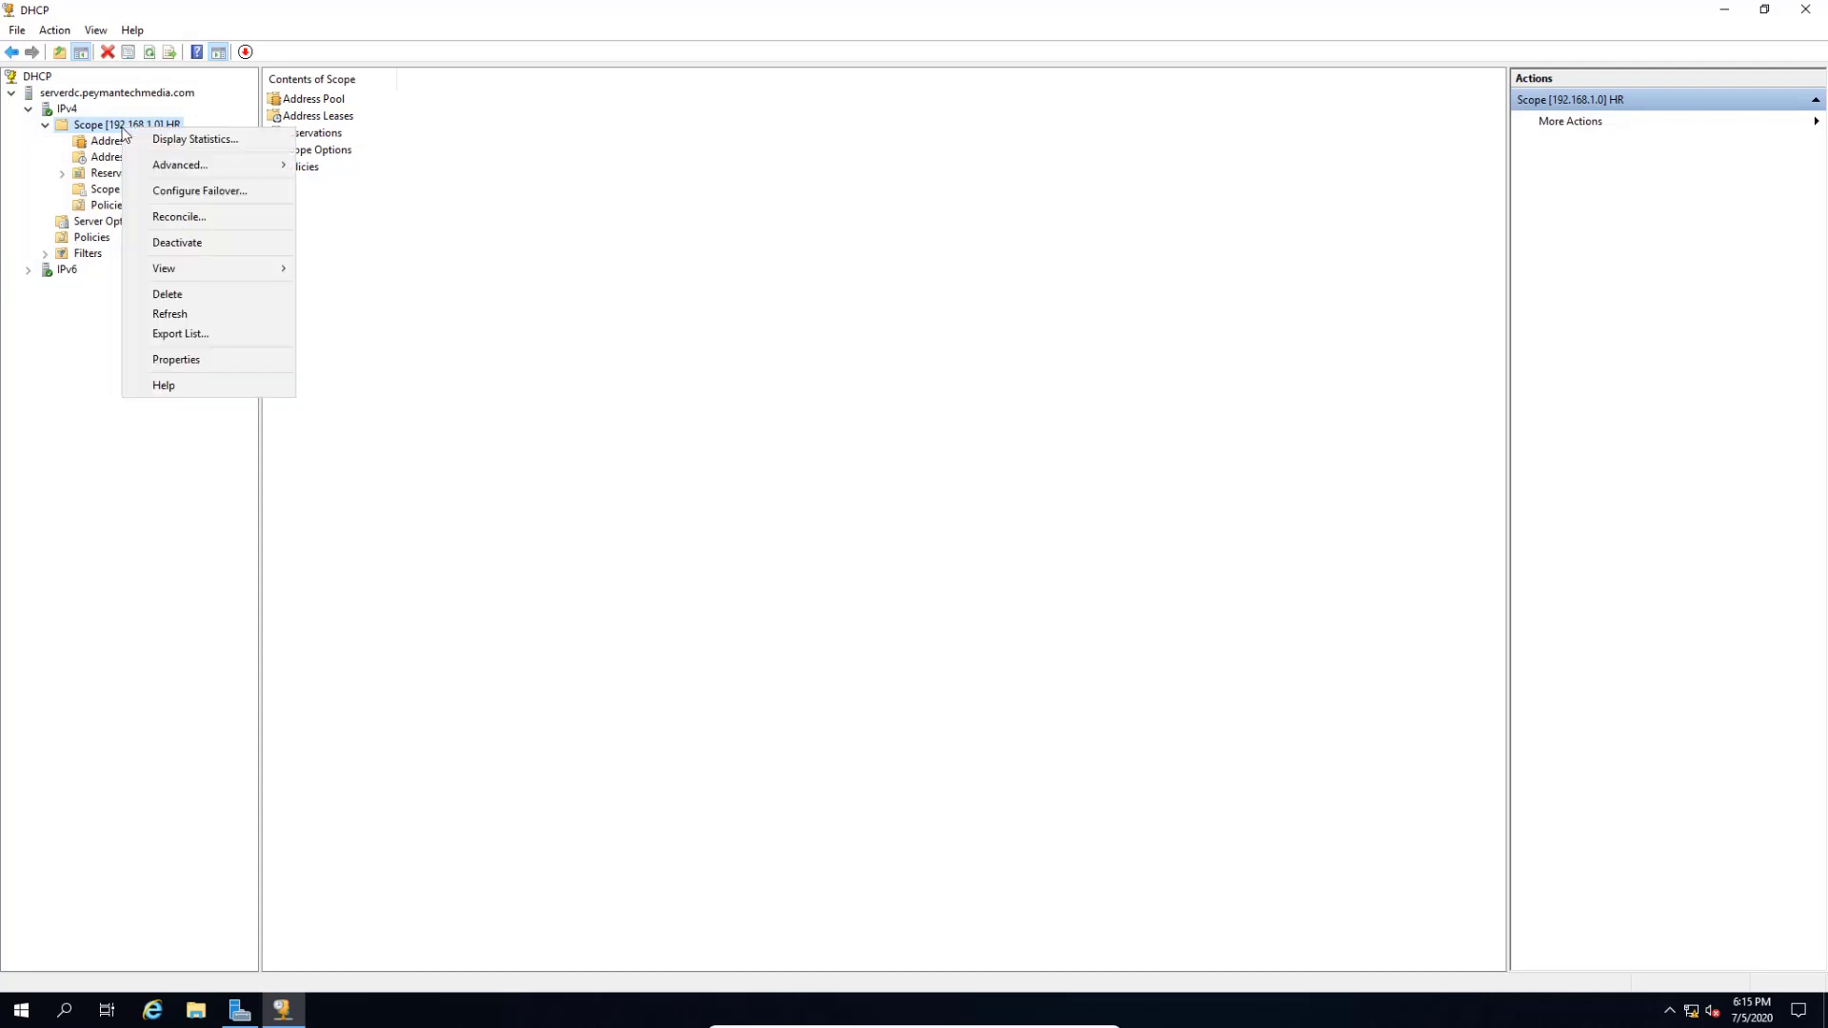
pyautogui.click(171, 243)
pyautogui.click(984, 570)
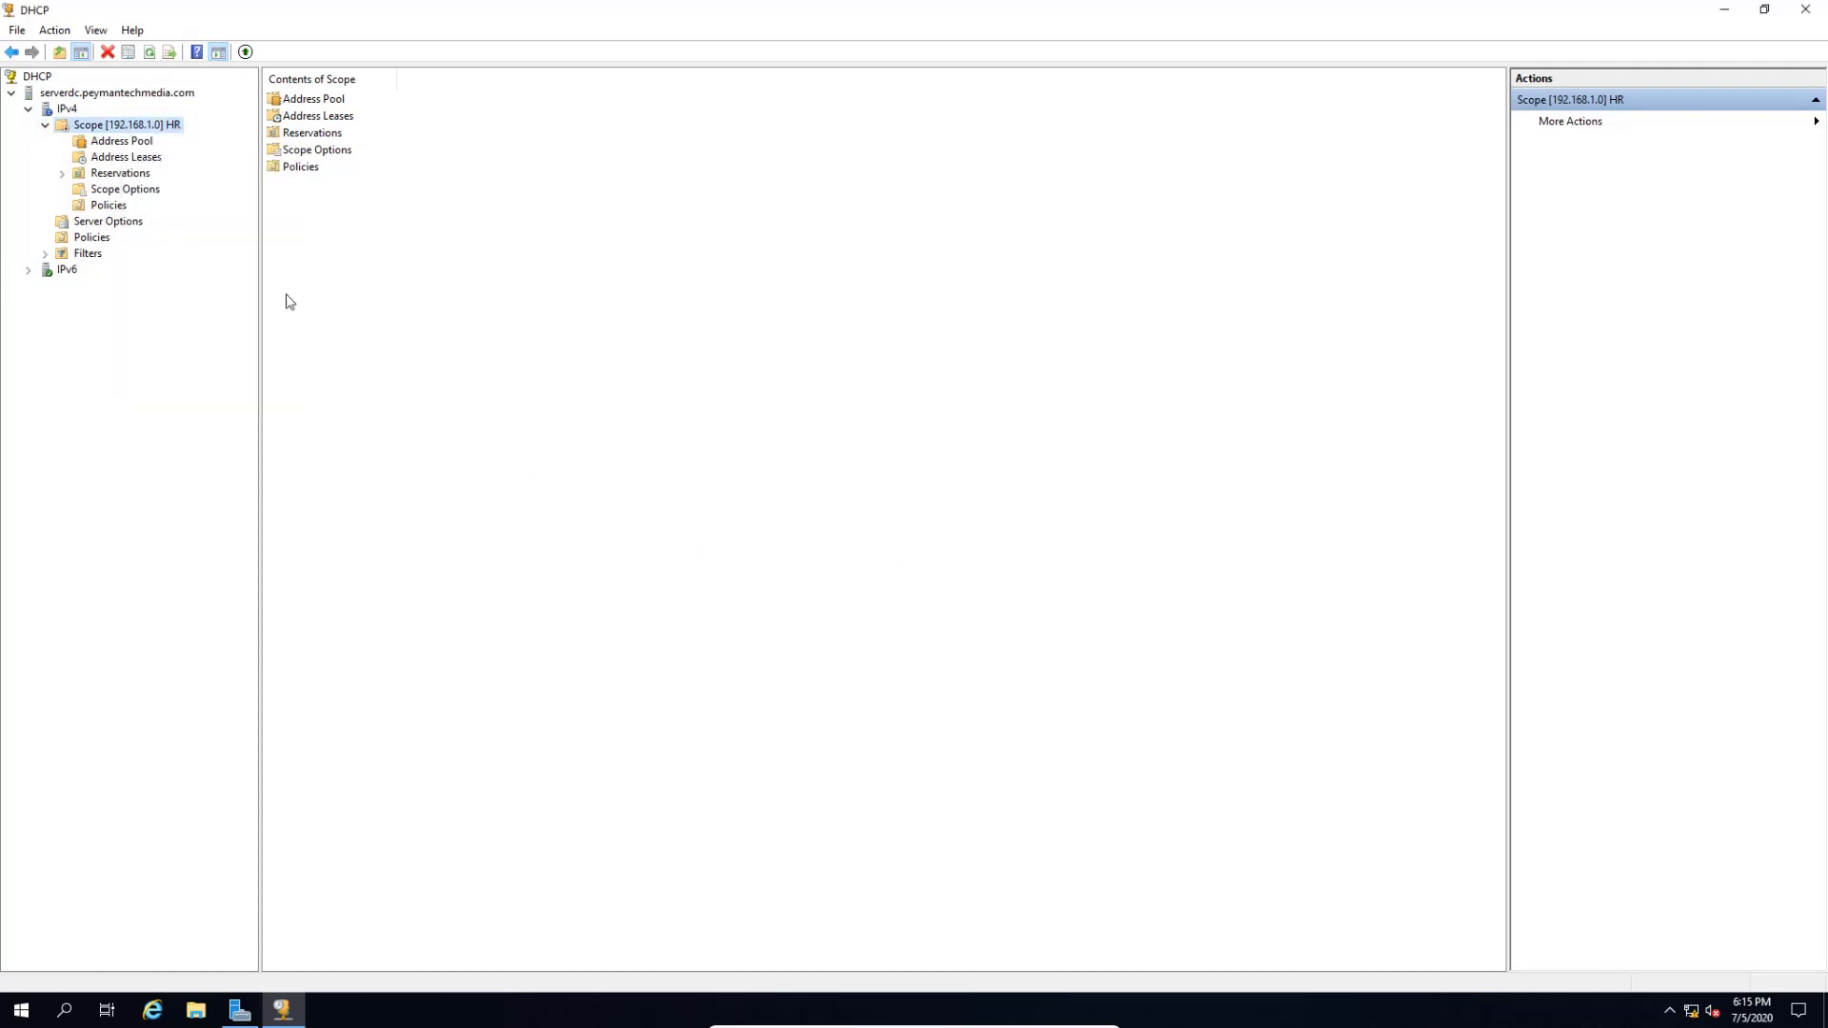
pyautogui.click(45, 125)
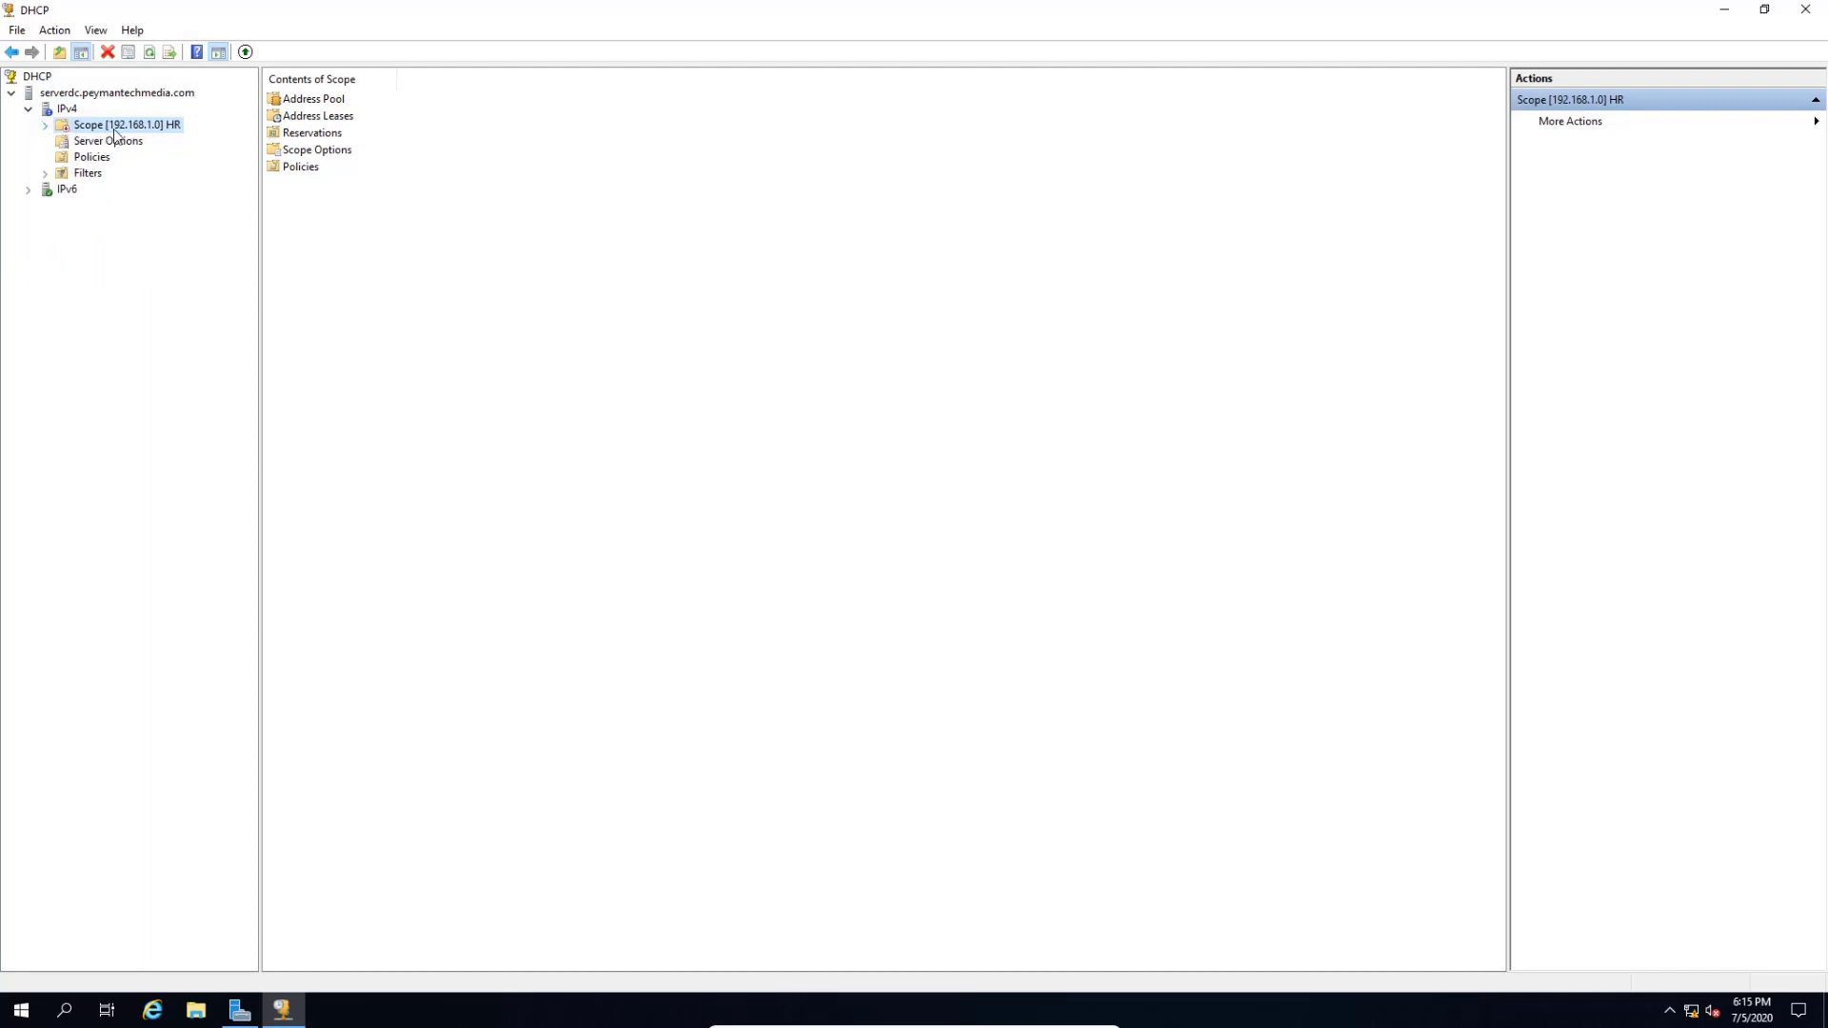
pyautogui.click(1806, 8)
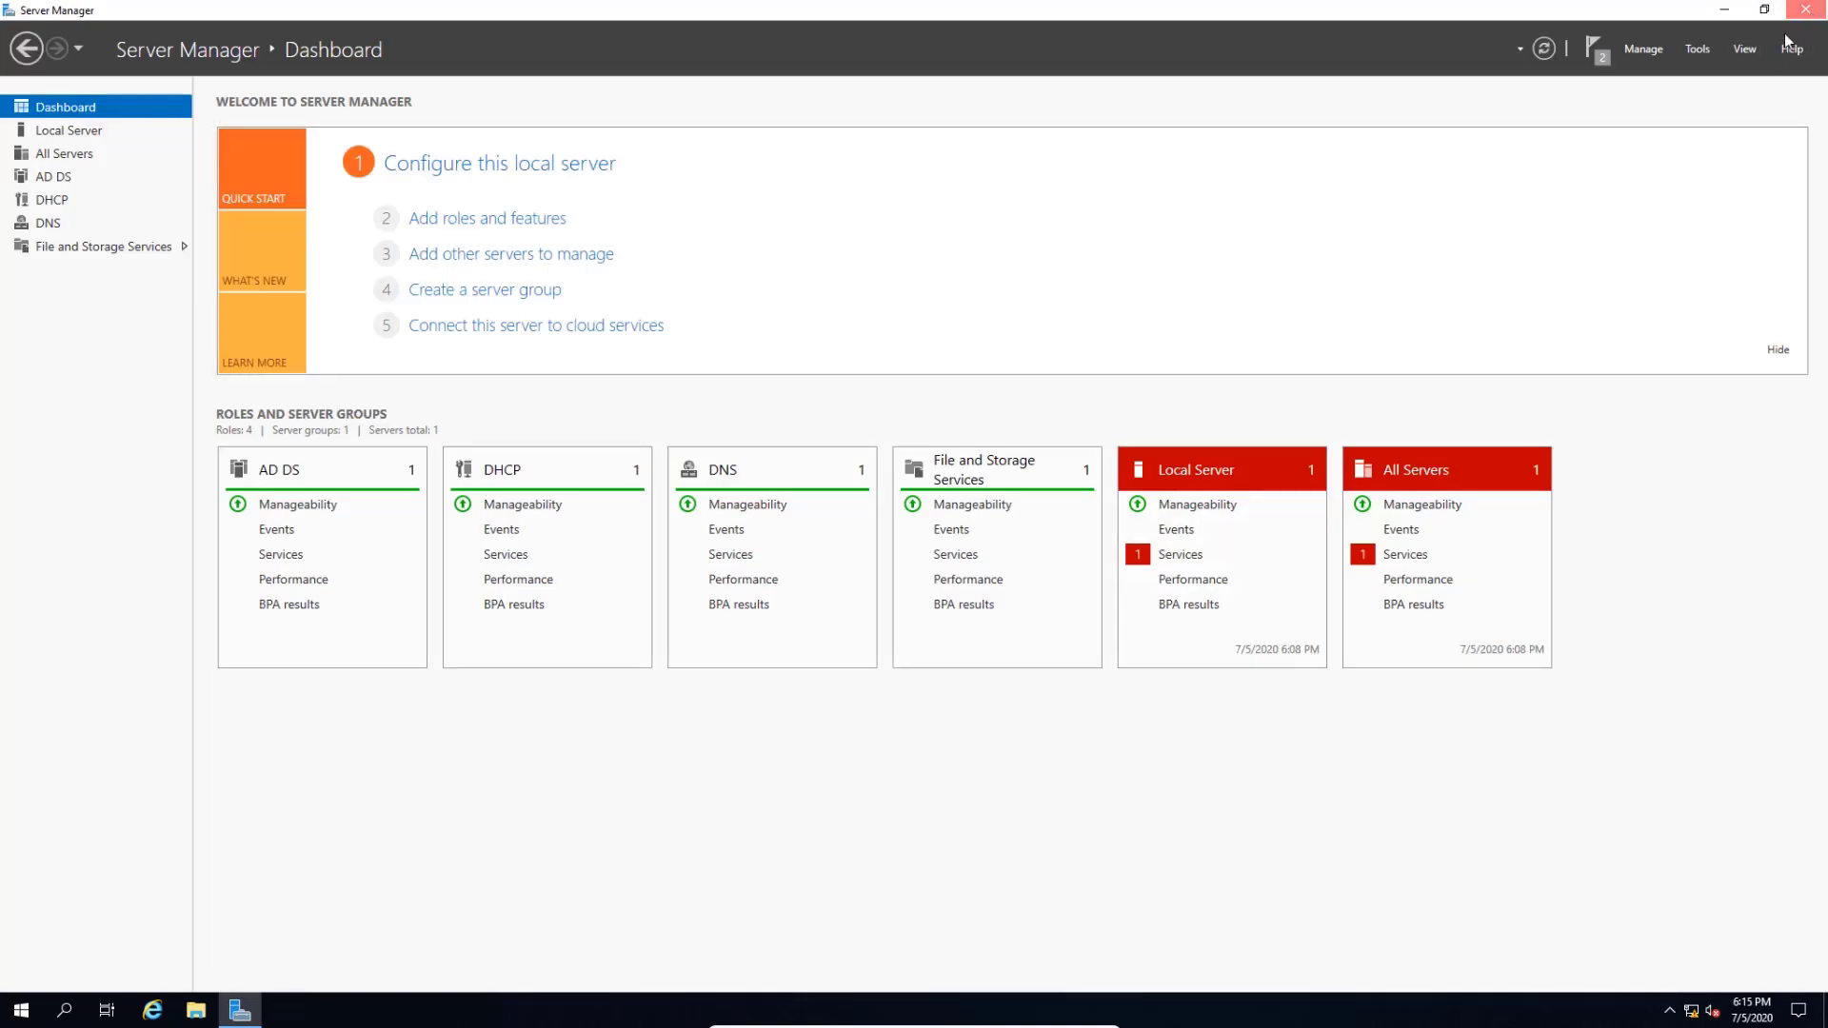